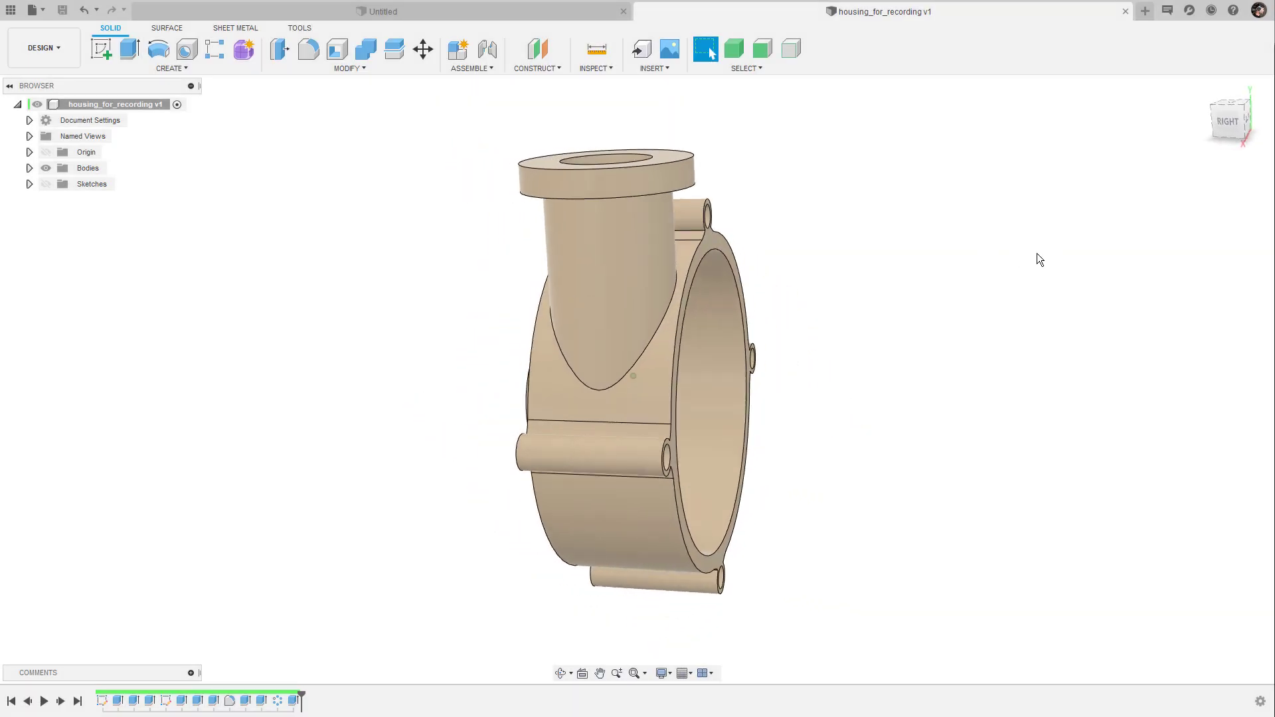
{"action": "middle_click_drag", "start_coordinate": [988, 233], "coordinate": [1024, 271], "text": "shift"}
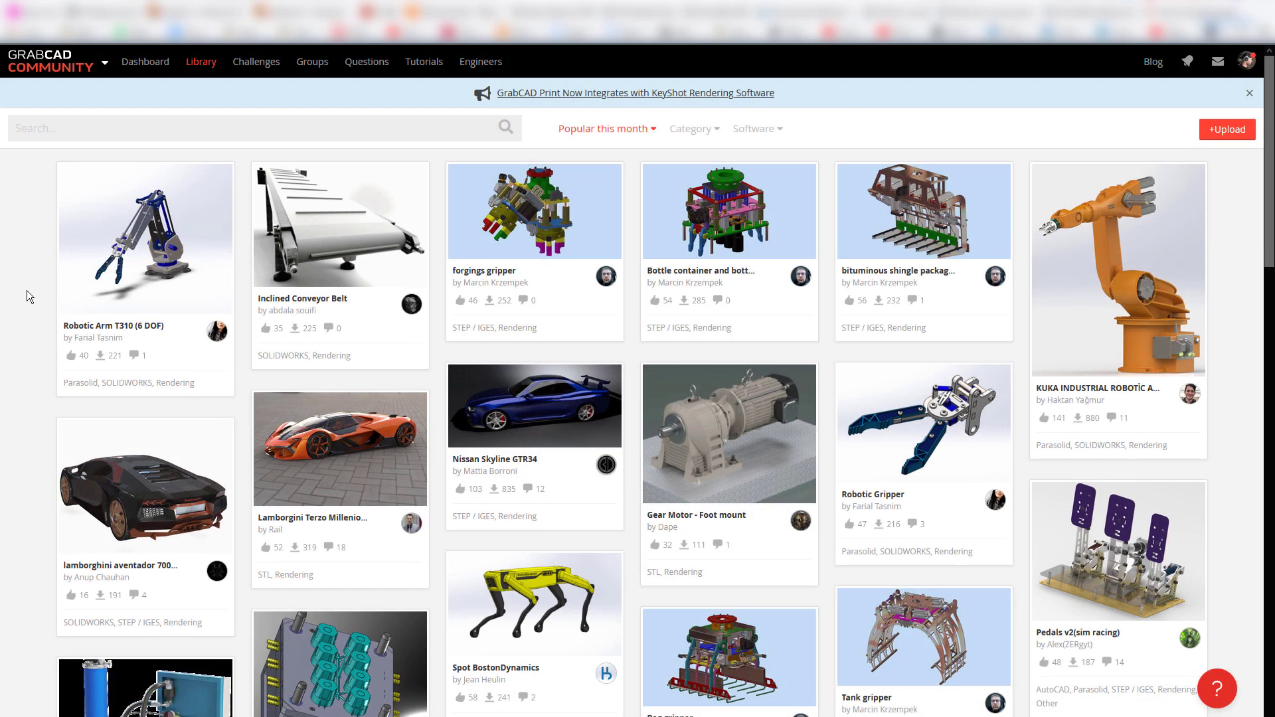
- Browse the models that are popular this month in the GrabCAD Community library
{"action": "scroll", "coordinate": [27, 292], "scroll_direction": "down", "scroll_amount": 2}
{"action": "scroll", "coordinate": [43, 321], "scroll_direction": "down", "scroll_amount": 3}
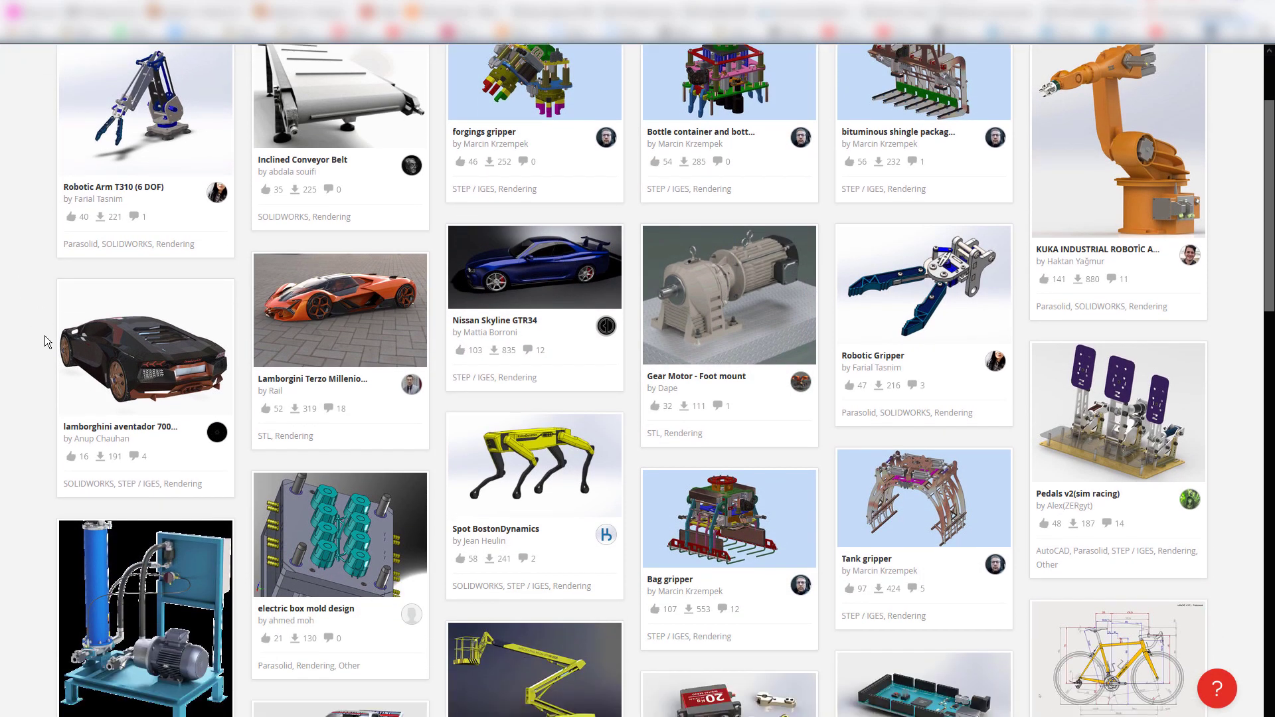
{"action": "scroll", "coordinate": [30, 324], "scroll_direction": "down", "scroll_amount": 2}
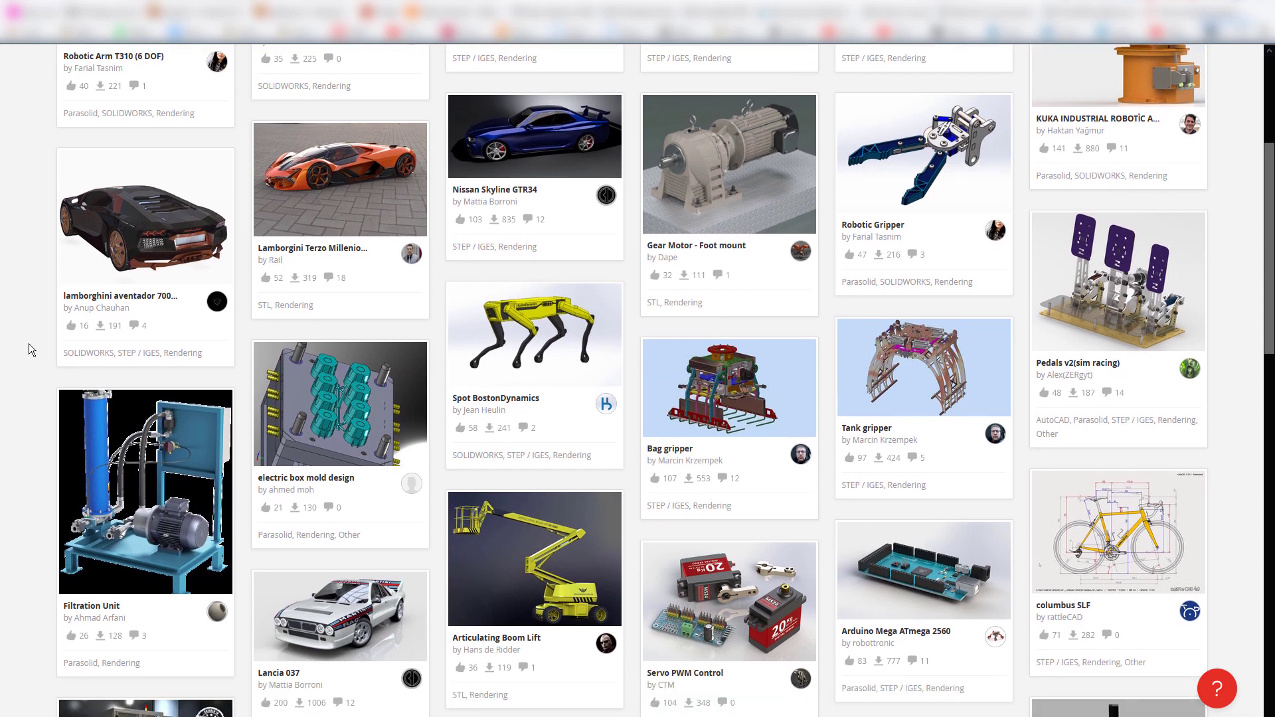
{"action": "scroll", "coordinate": [27, 332], "scroll_direction": "down", "scroll_amount": 3}
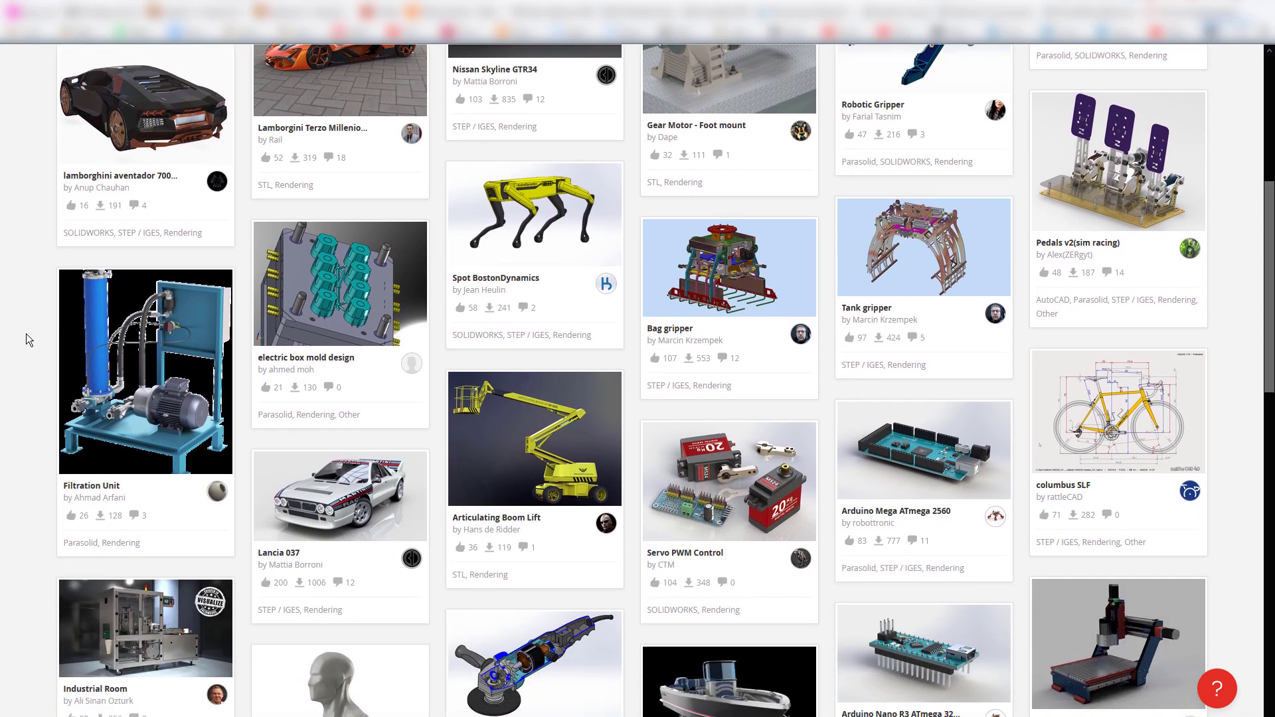
{"action": "scroll", "coordinate": [24, 329], "scroll_direction": "down", "scroll_amount": 3}
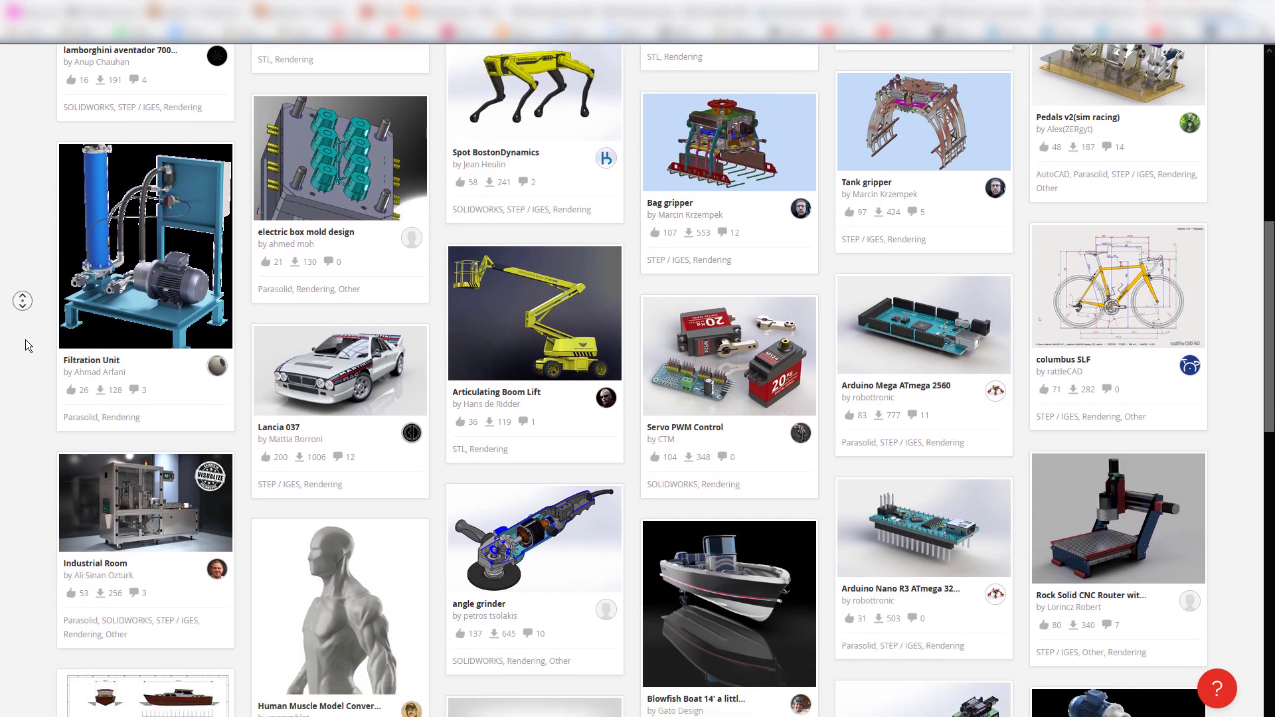
{"action": "scroll", "coordinate": [20, 339], "scroll_direction": "down", "scroll_amount": 2}
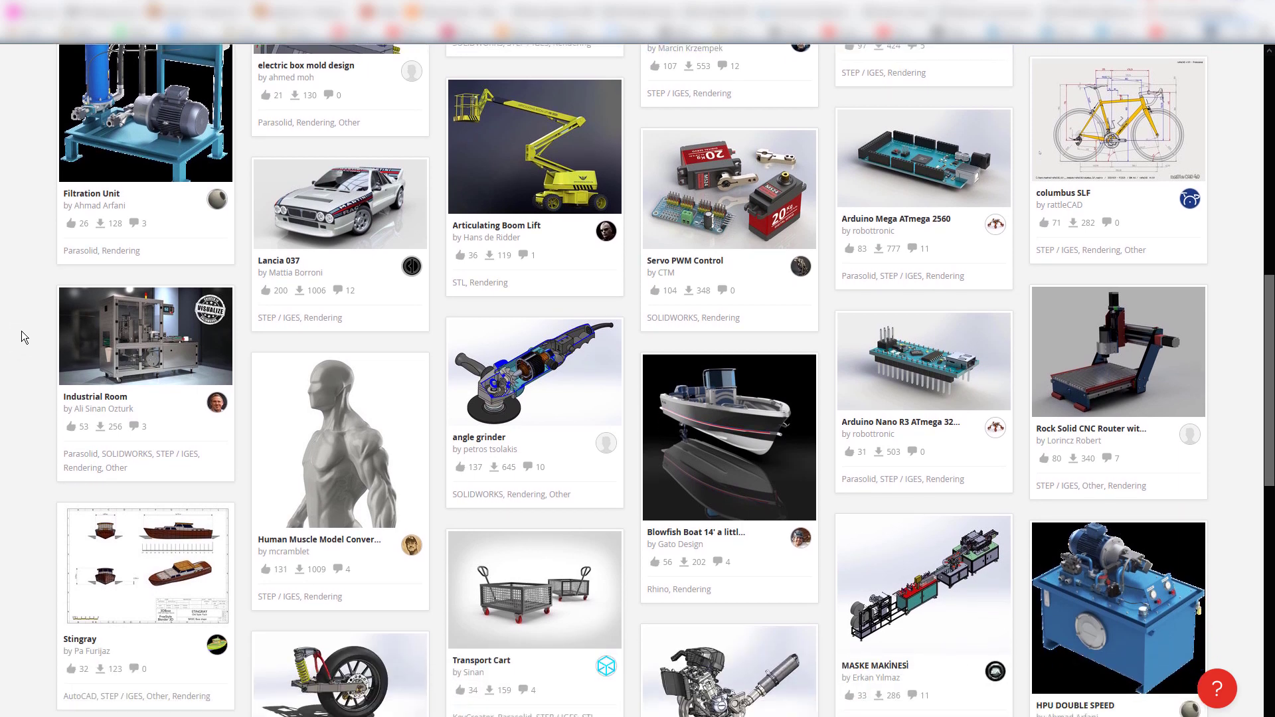
{"action": "scroll", "coordinate": [22, 349], "scroll_direction": "down", "scroll_amount": 2}
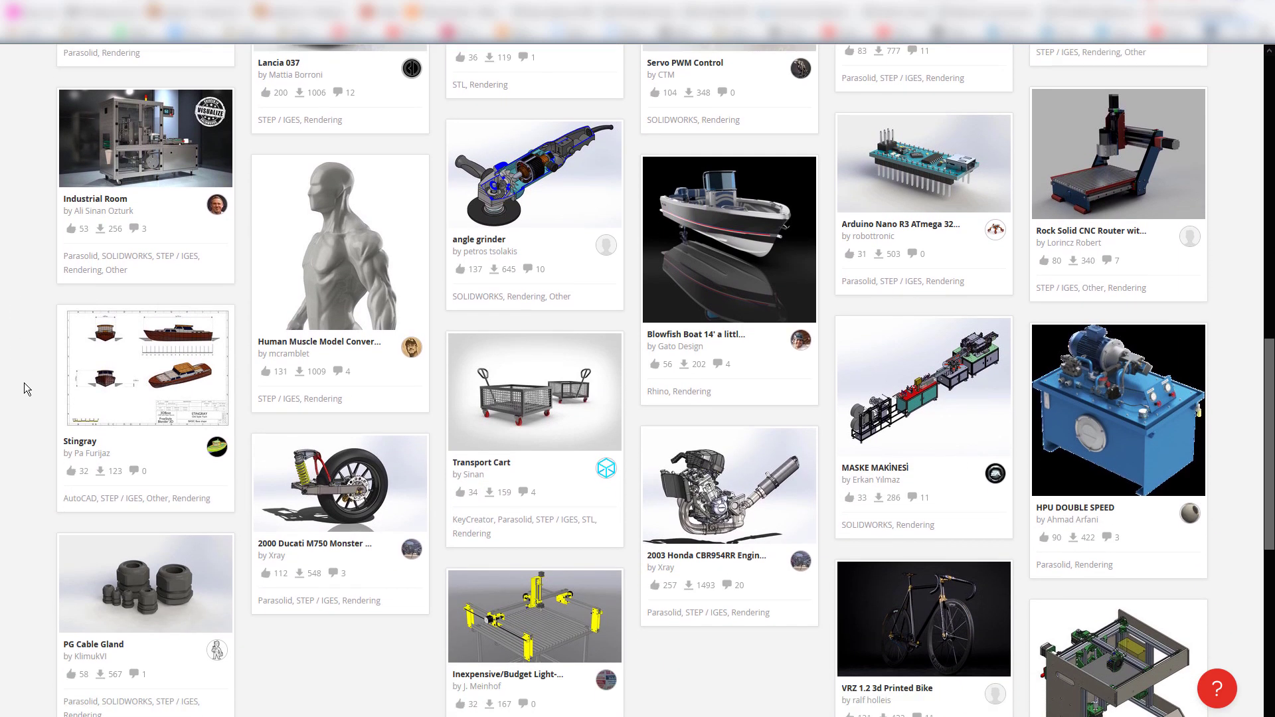
{"action": "scroll", "coordinate": [30, 377], "scroll_direction": "up", "scroll_amount": 1}
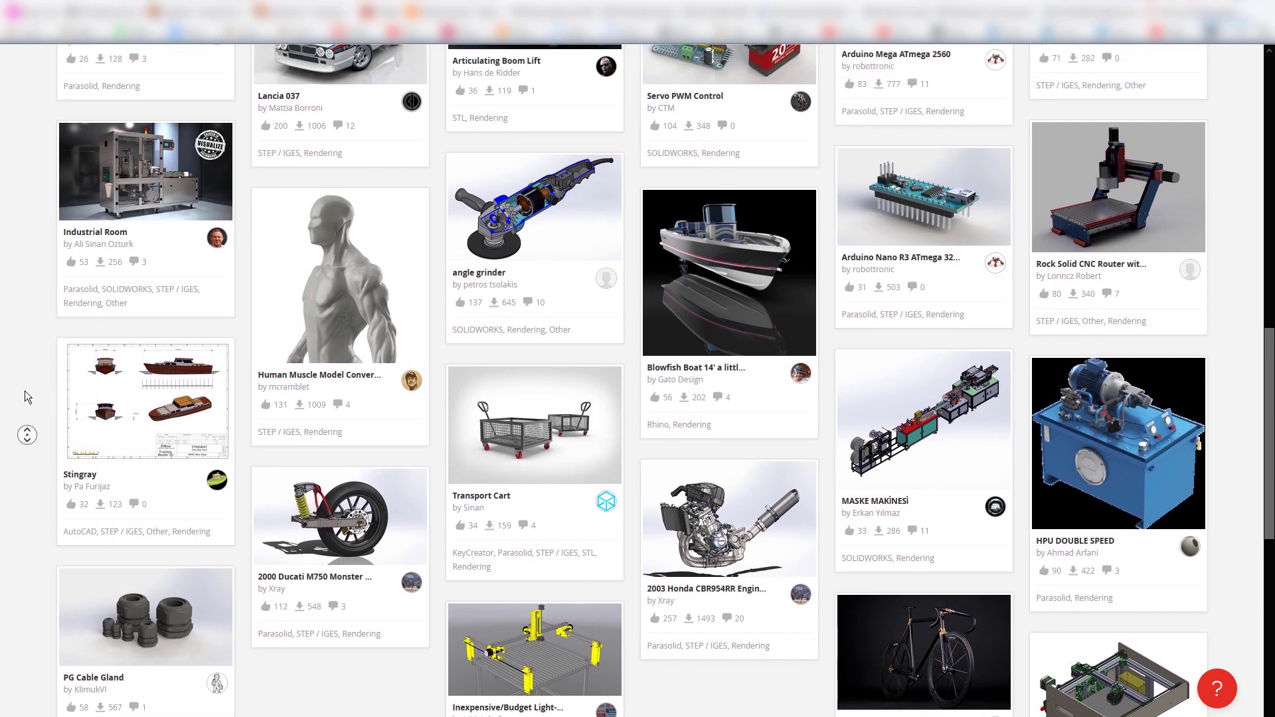
{"action": "scroll", "coordinate": [25, 391], "scroll_direction": "up", "scroll_amount": 7}
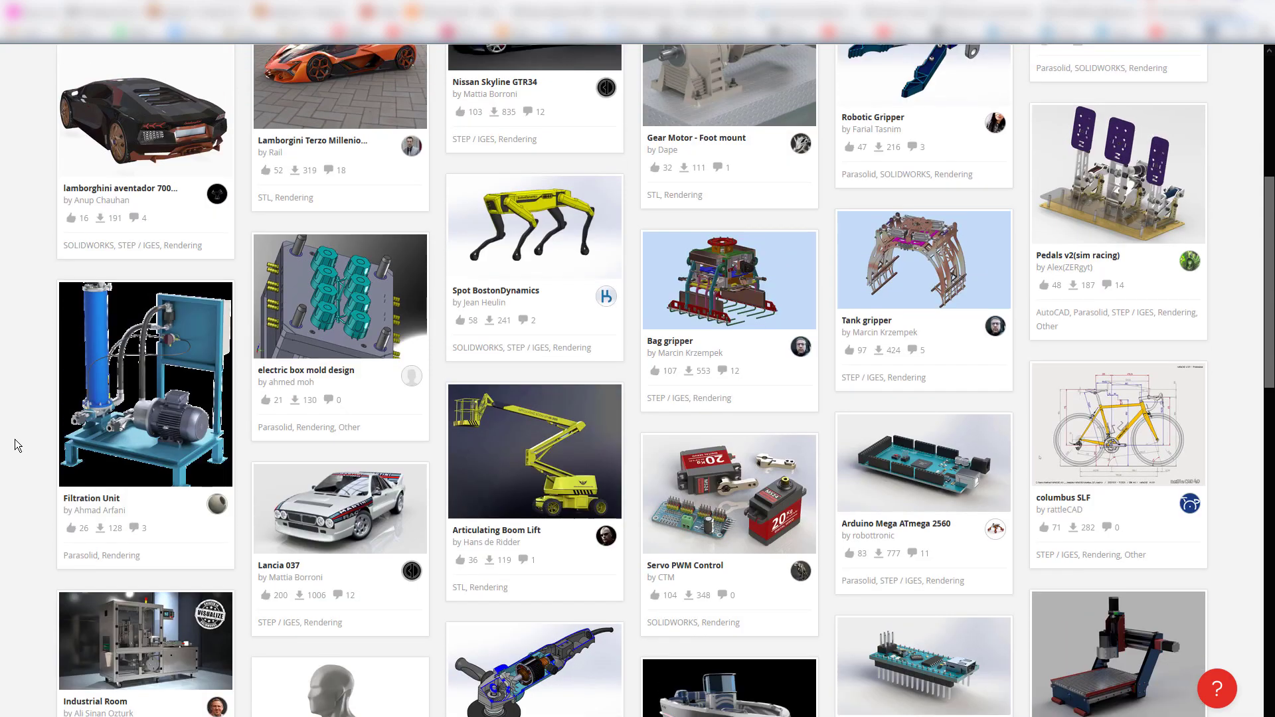
{"action": "scroll", "coordinate": [14, 440], "scroll_direction": "up", "scroll_amount": 6}
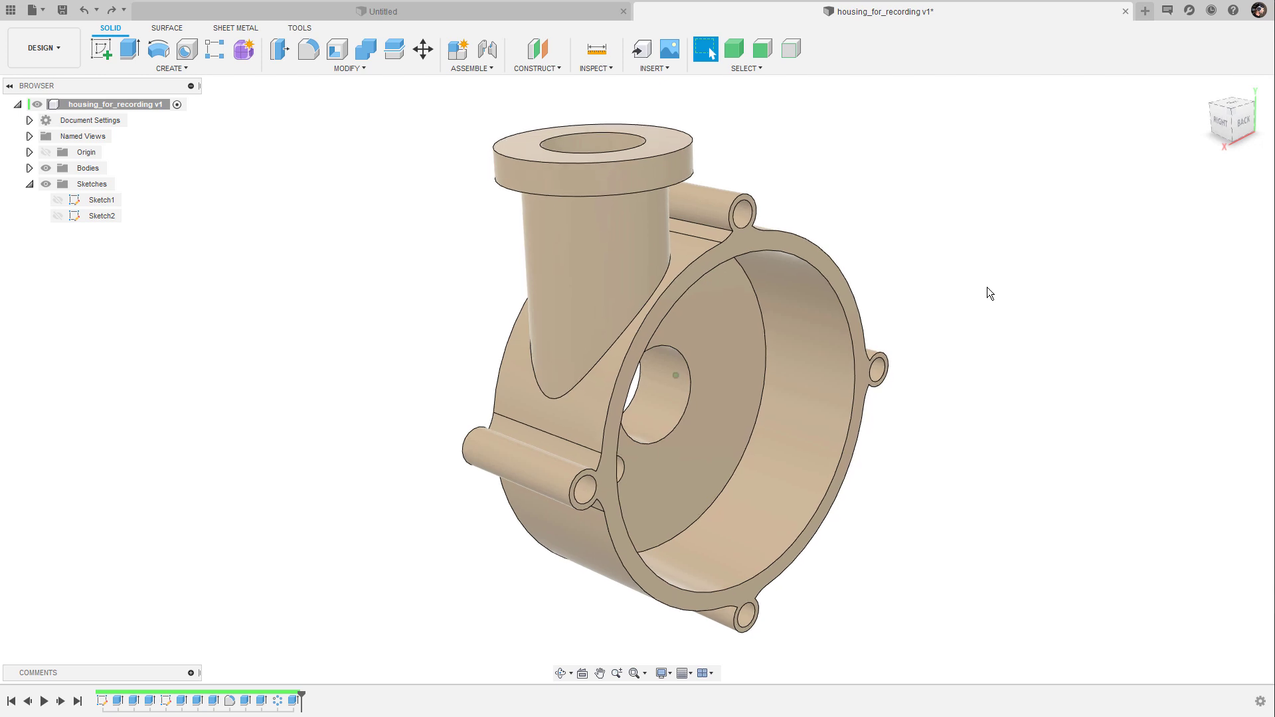
- Show Sketch2 and roll the design history back to just after the single rib's extrude, before the circular pattern
{"action": "middle_click_drag", "start_coordinate": [978, 92], "coordinate": [1024, 289], "text": "shift"}
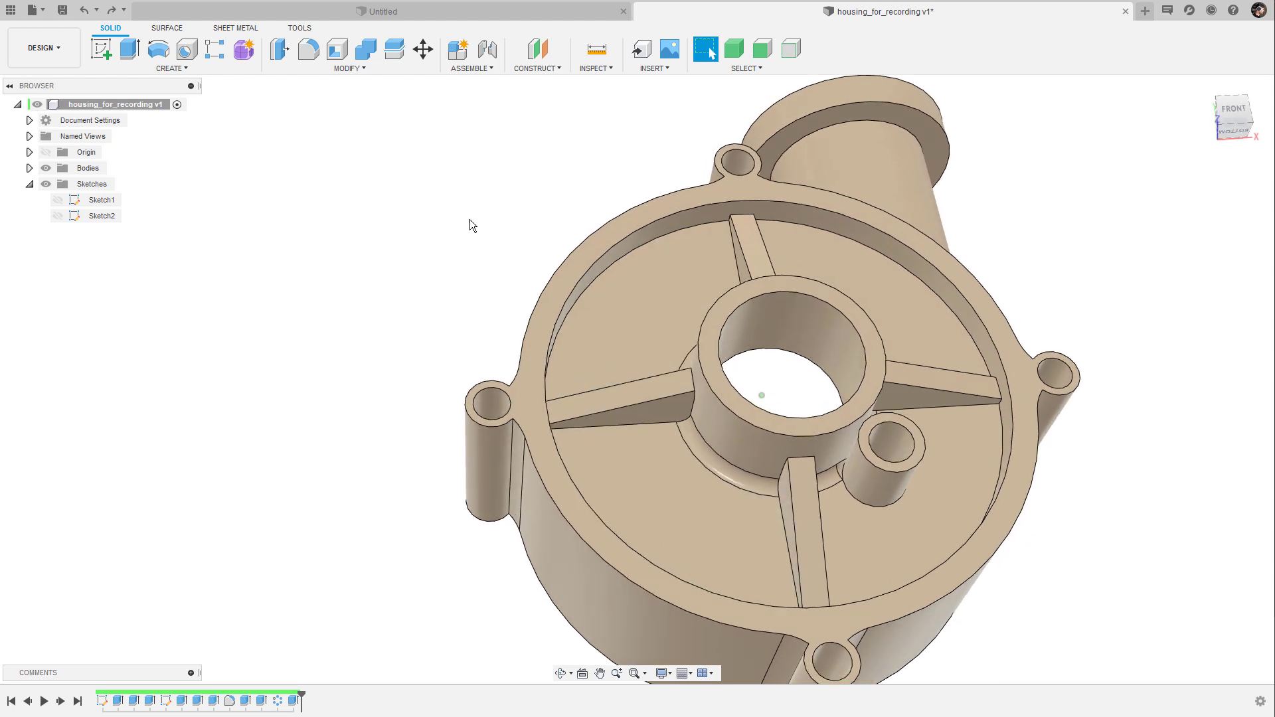
{"action": "left_click", "coordinate": [59, 216]}
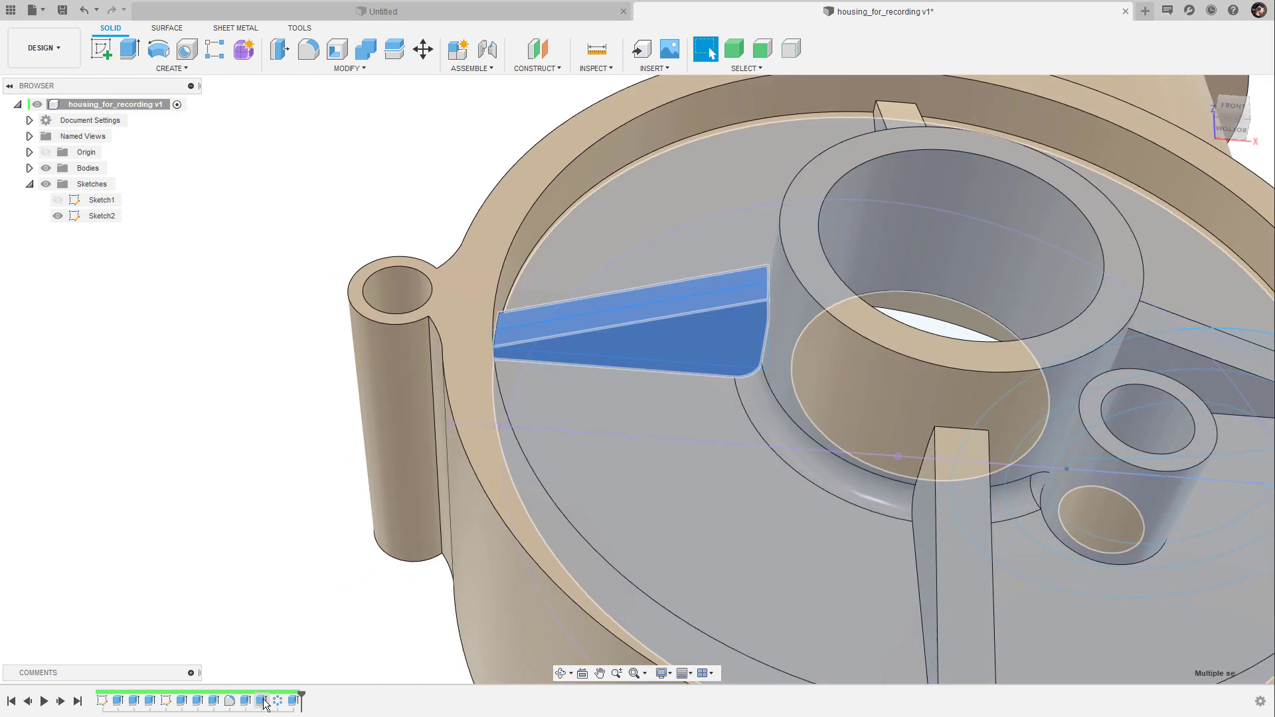
{"action": "left_click", "coordinate": [262, 701]}
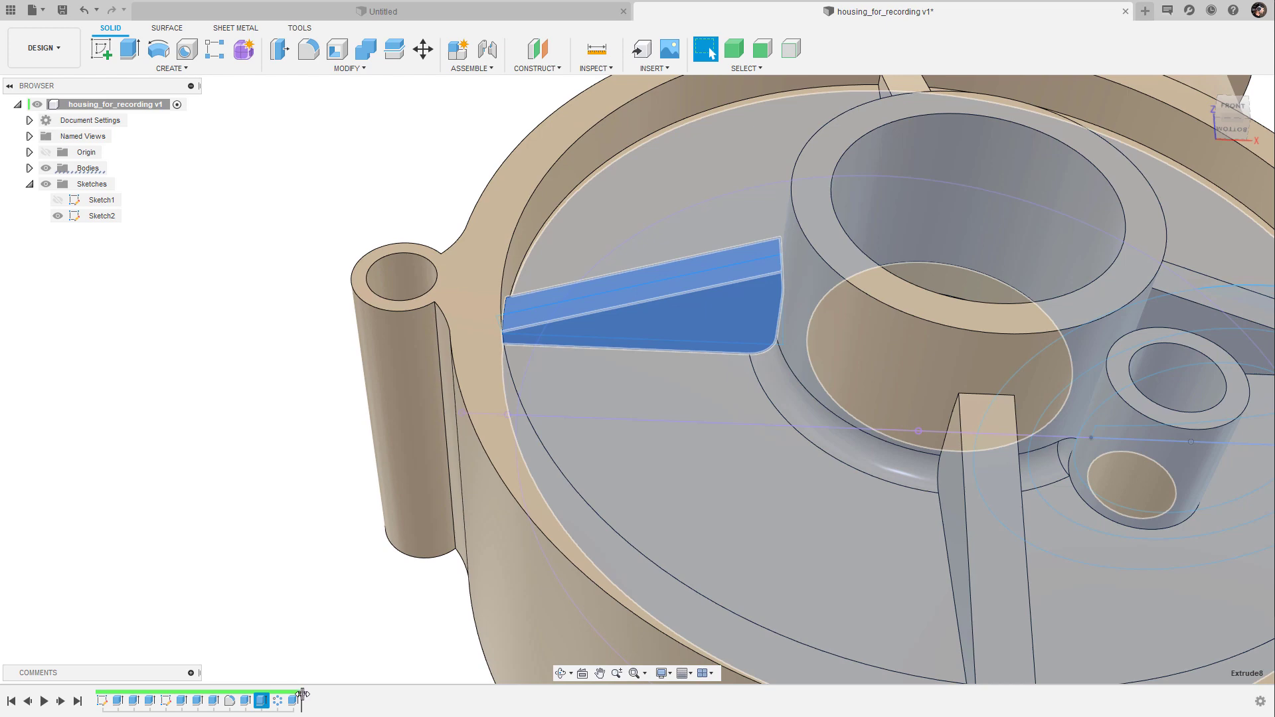
{"action": "left_click_drag", "start_coordinate": [303, 695], "coordinate": [283, 698]}
{"action": "left_click", "coordinate": [265, 631]}
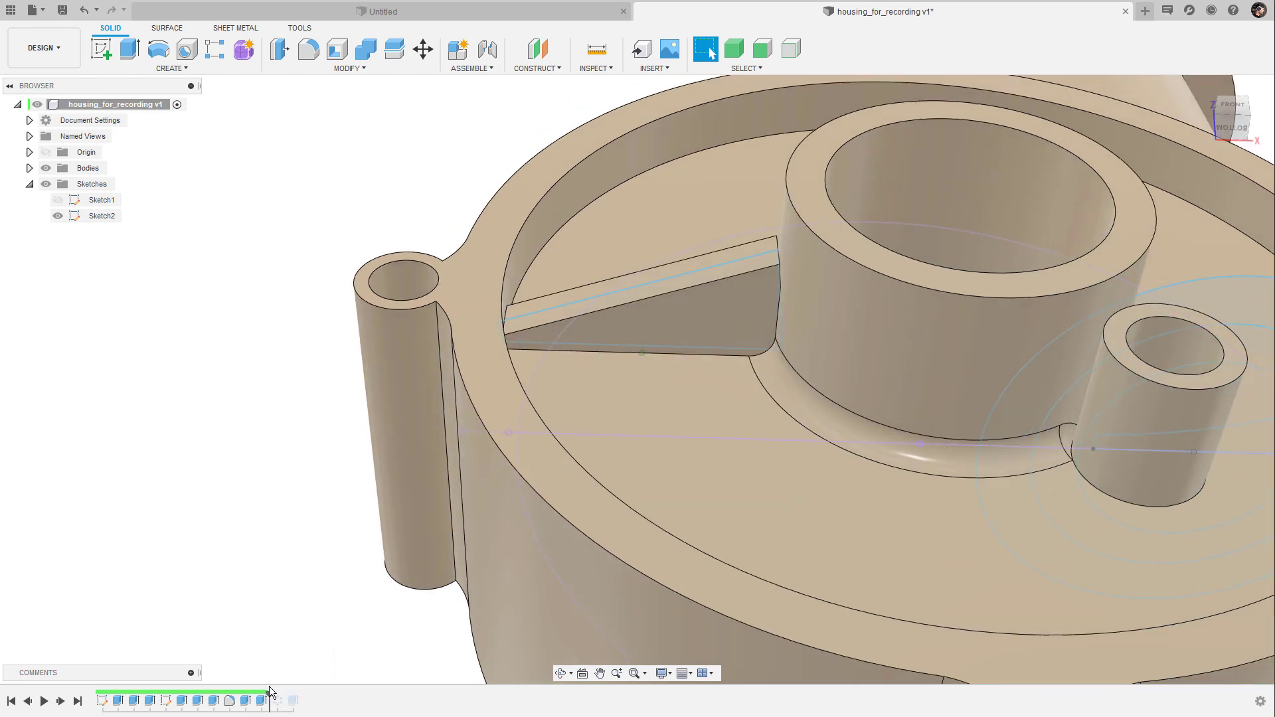
- Hide Sketch2 and inspect the single rib where it meets the central boss
{"action": "left_click", "coordinate": [263, 702]}
{"action": "middle_click_drag", "start_coordinate": [833, 416], "coordinate": [822, 444], "text": "shift"}
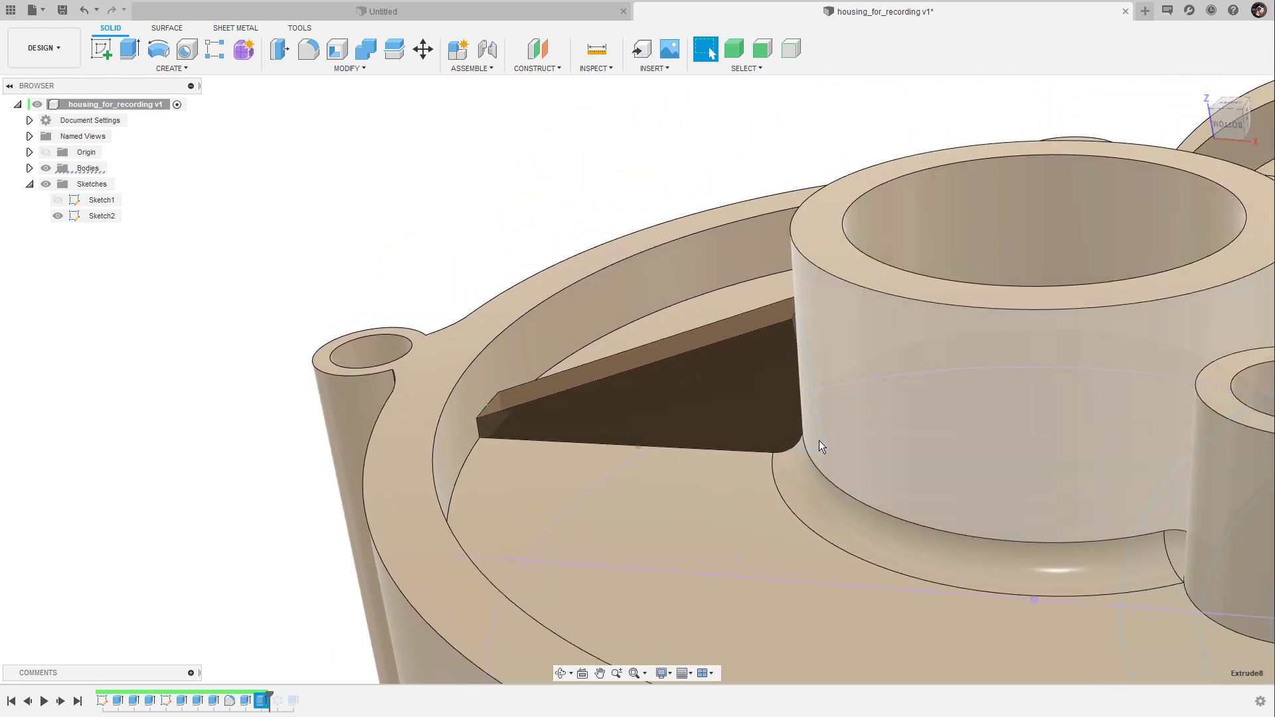
{"action": "left_click", "coordinate": [543, 141]}
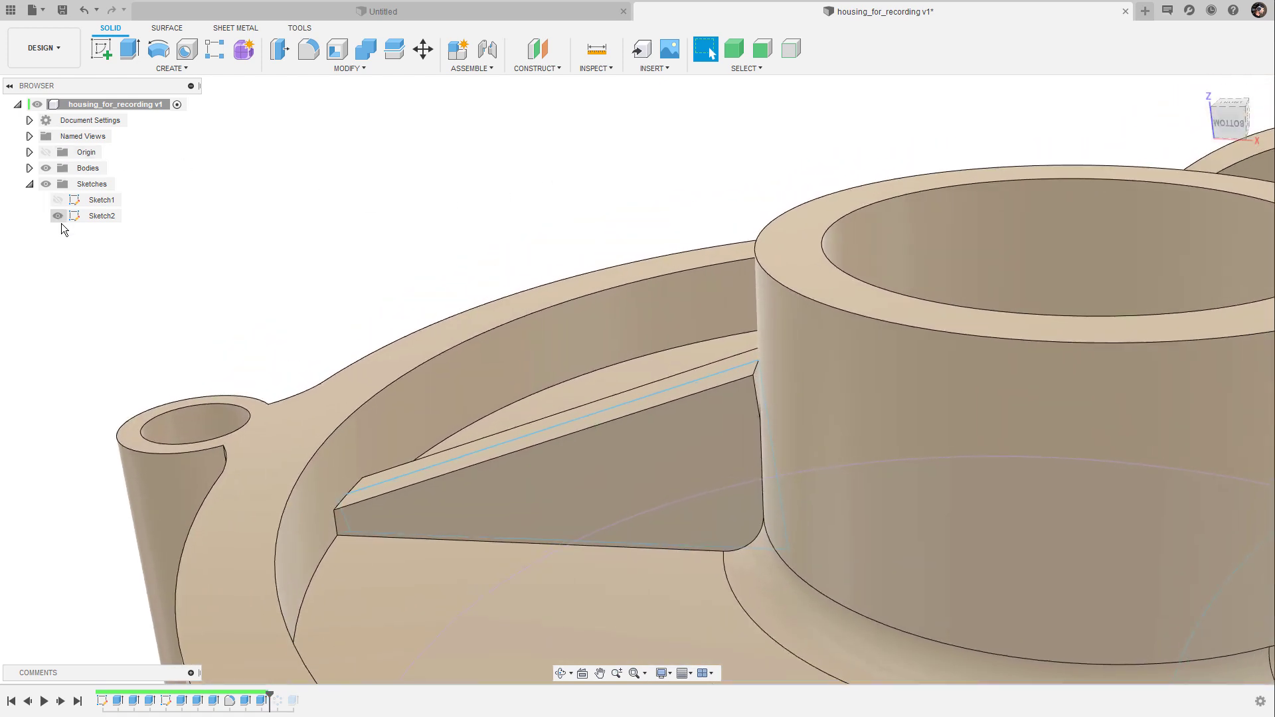
{"action": "left_click", "coordinate": [58, 216]}
{"action": "scroll", "coordinate": [755, 403], "scroll_direction": "up", "scroll_amount": 5}
{"action": "middle_click_drag", "start_coordinate": [753, 398], "coordinate": [642, 384], "text": "shift"}
{"action": "scroll", "coordinate": [638, 387], "scroll_direction": "down", "scroll_amount": 5}
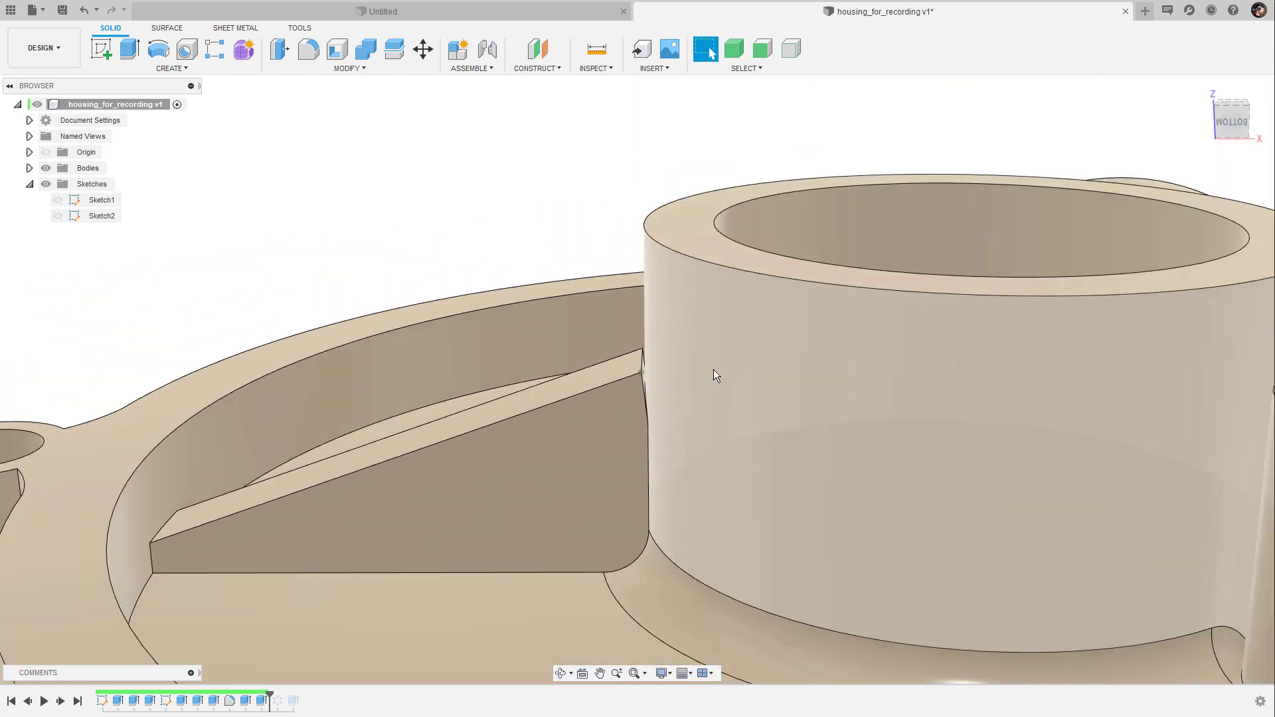
{"action": "middle_click_drag", "start_coordinate": [444, 147], "coordinate": [488, 197], "text": "shift"}
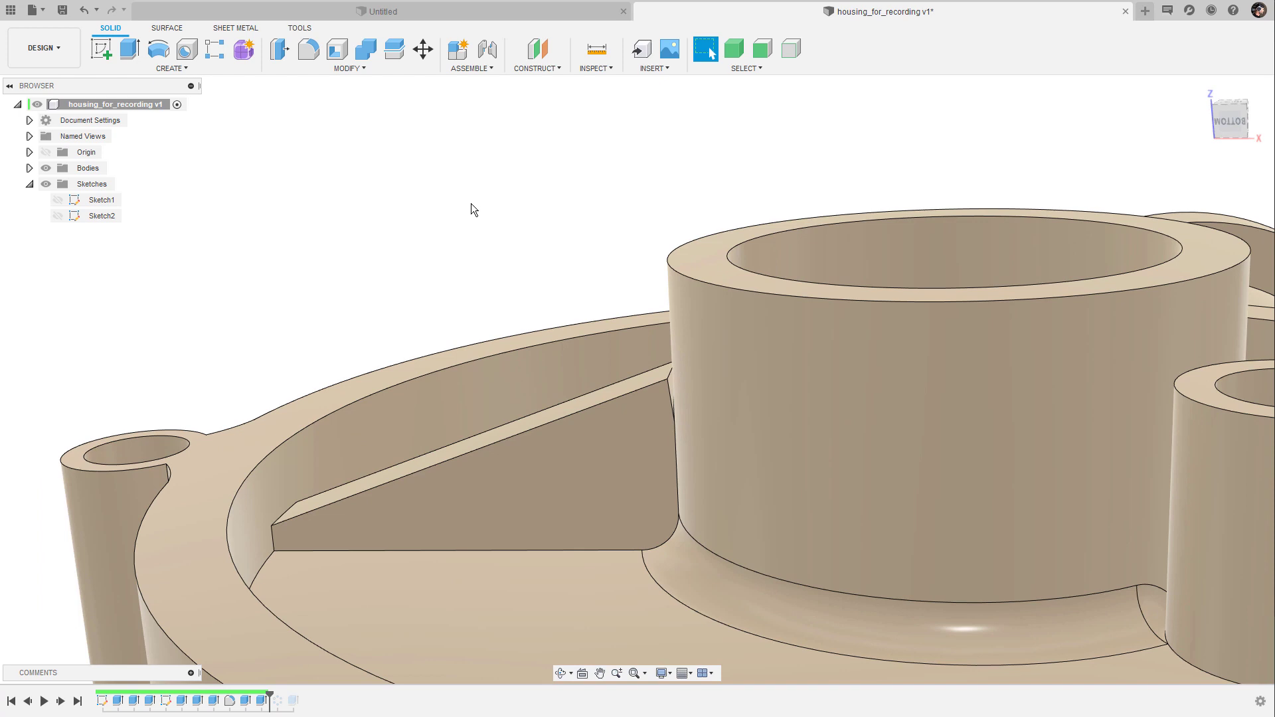
- Delete the narrow sliver face at the rib's upper inner end, next to the central boss
{"action": "scroll", "coordinate": [591, 328], "scroll_direction": "up", "scroll_amount": 3}
{"action": "scroll", "coordinate": [555, 299], "scroll_direction": "up", "scroll_amount": 2}
{"action": "middle_click_drag", "start_coordinate": [427, 152], "coordinate": [437, 165], "text": "shift"}
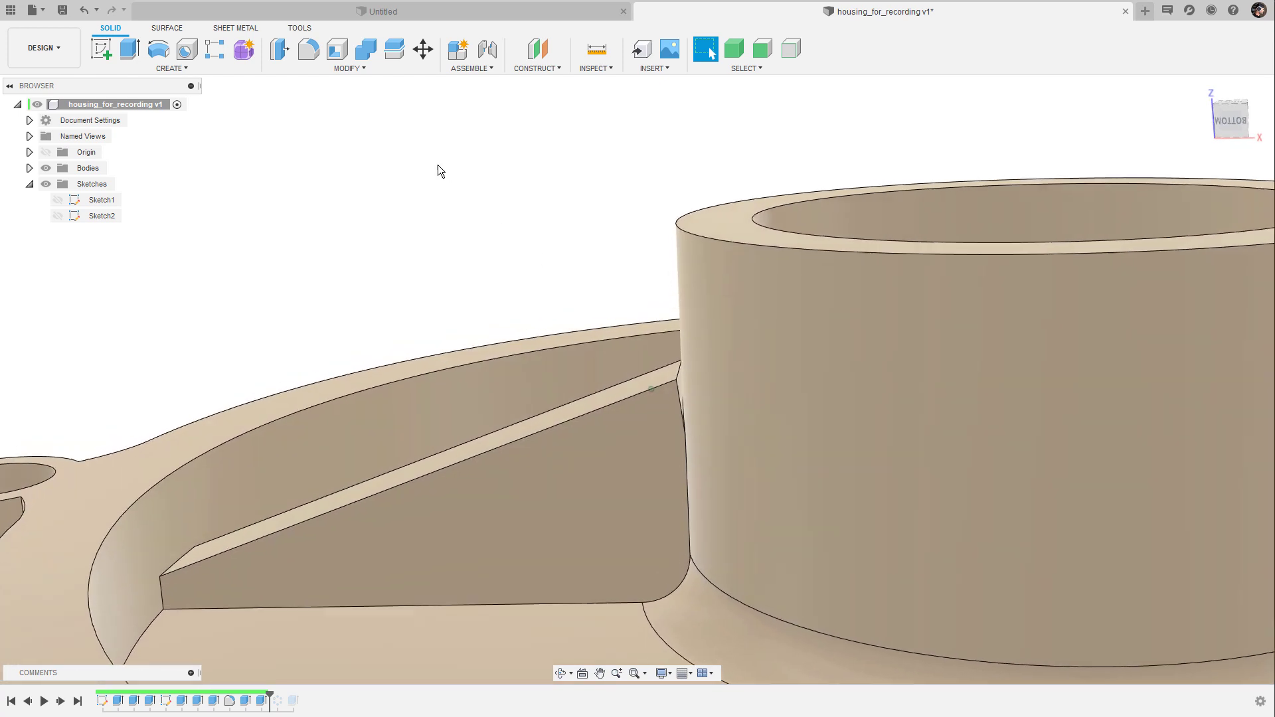
{"action": "scroll", "coordinate": [451, 169], "scroll_direction": "up", "scroll_amount": 6}
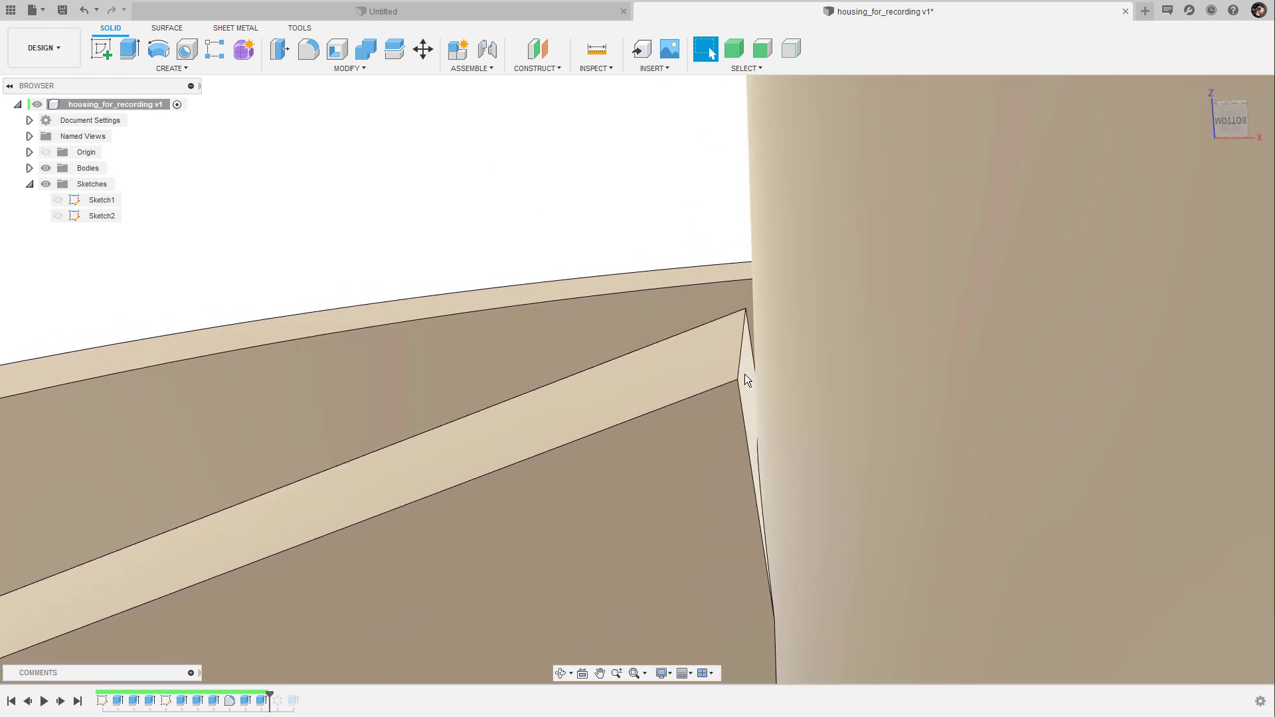
{"action": "left_click", "coordinate": [750, 386]}
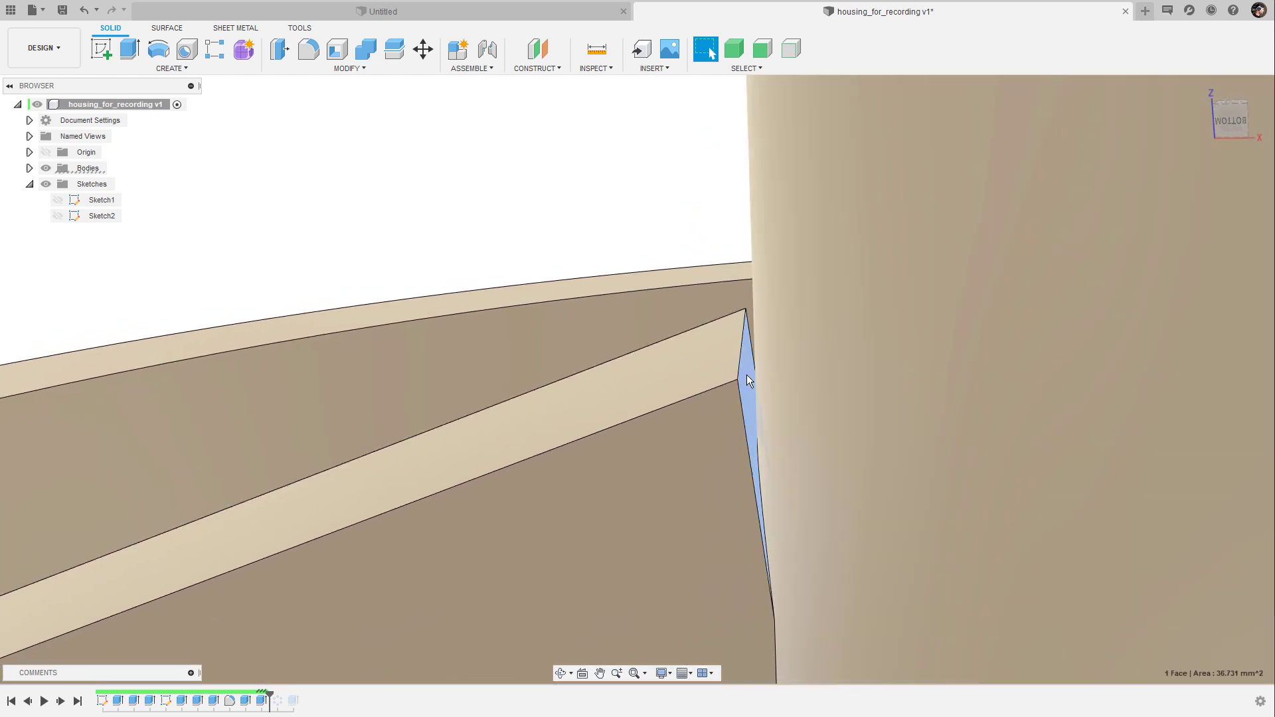
{"action": "scroll", "coordinate": [592, 191], "scroll_direction": "down", "scroll_amount": 4}
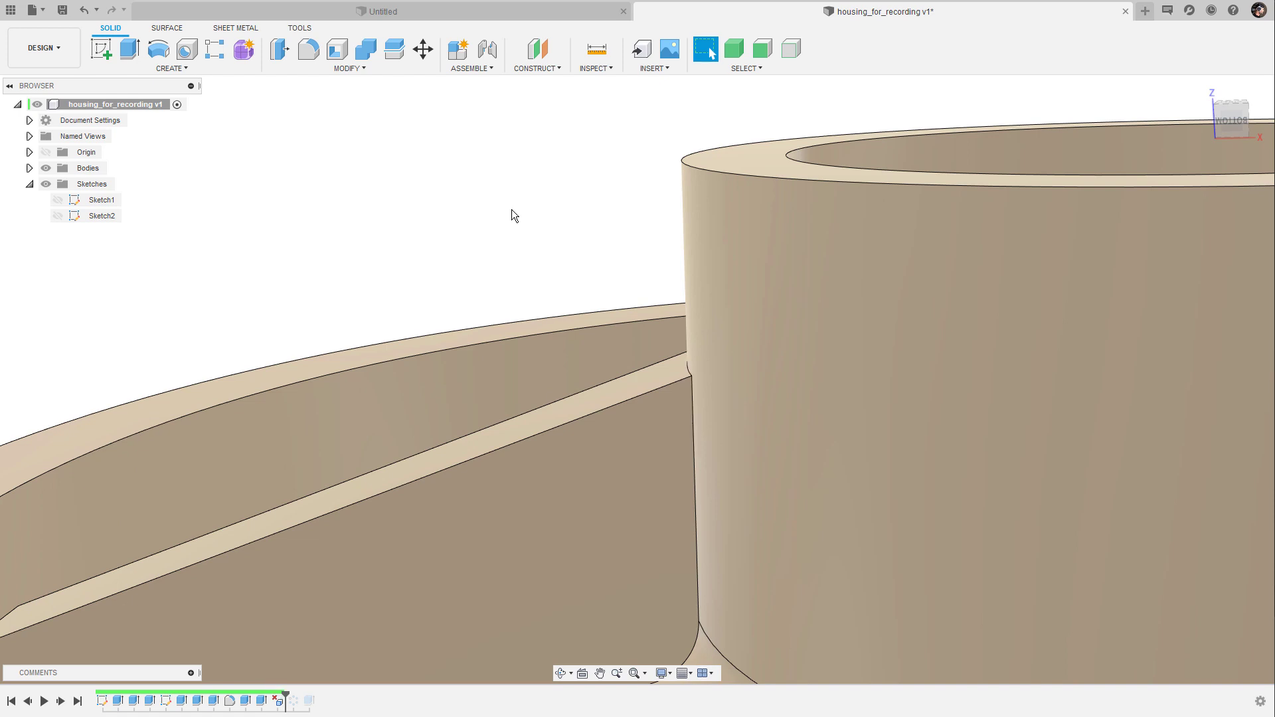
- Examine the joint between the edited rib and the cylindrical wall of the central boss
{"action": "scroll", "coordinate": [520, 248], "scroll_direction": "down", "scroll_amount": 5}
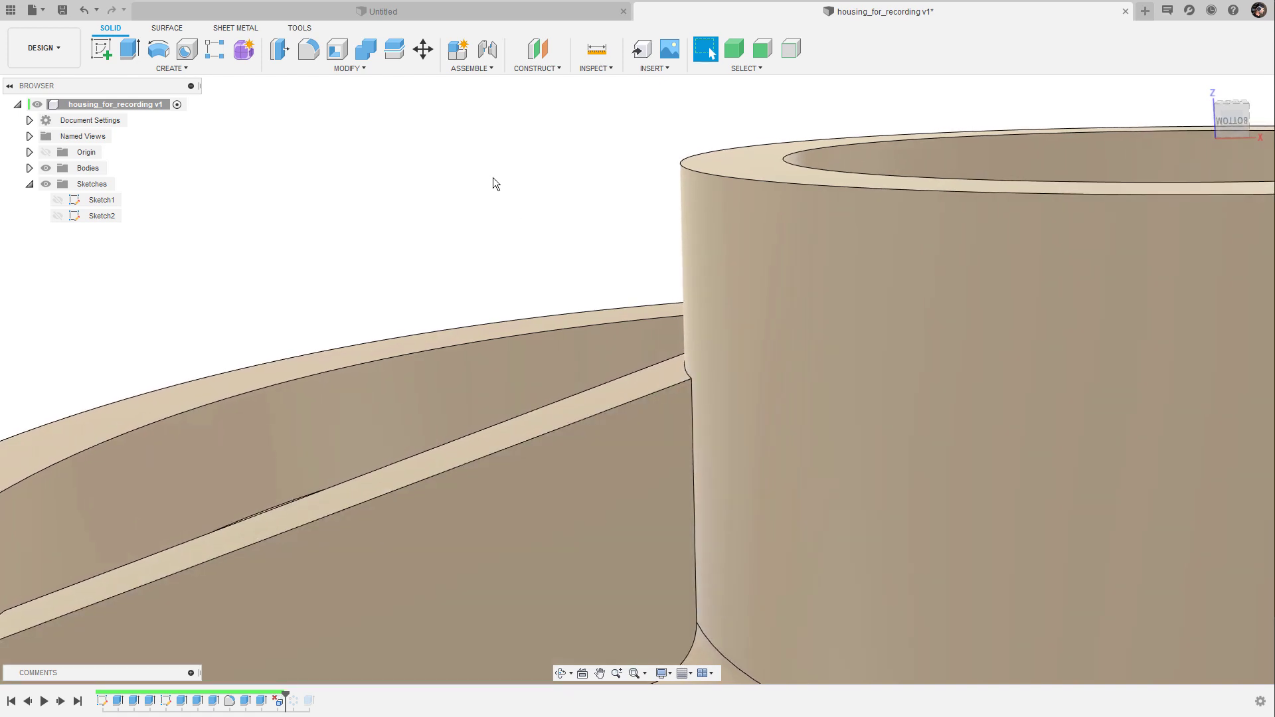
{"action": "scroll", "coordinate": [551, 259], "scroll_direction": "up", "scroll_amount": 3}
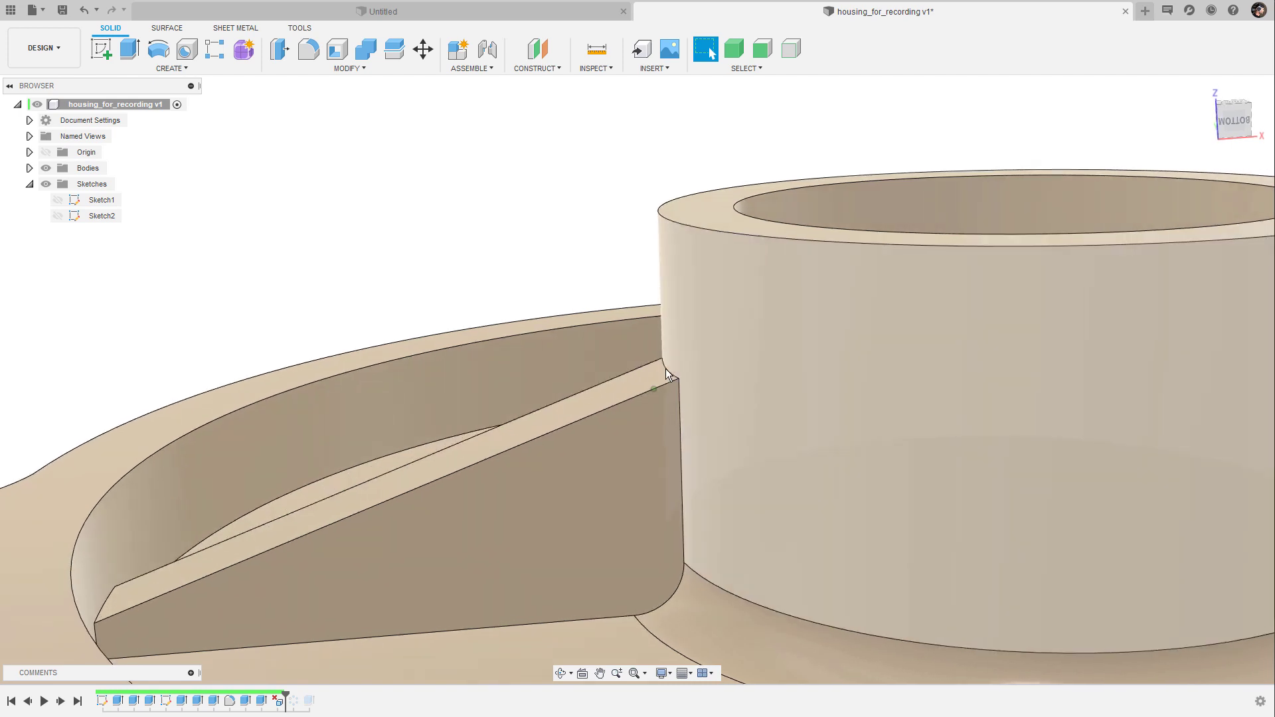
{"action": "scroll", "coordinate": [684, 392], "scroll_direction": "up", "scroll_amount": 4}
{"action": "scroll", "coordinate": [643, 395], "scroll_direction": "down", "scroll_amount": 4}
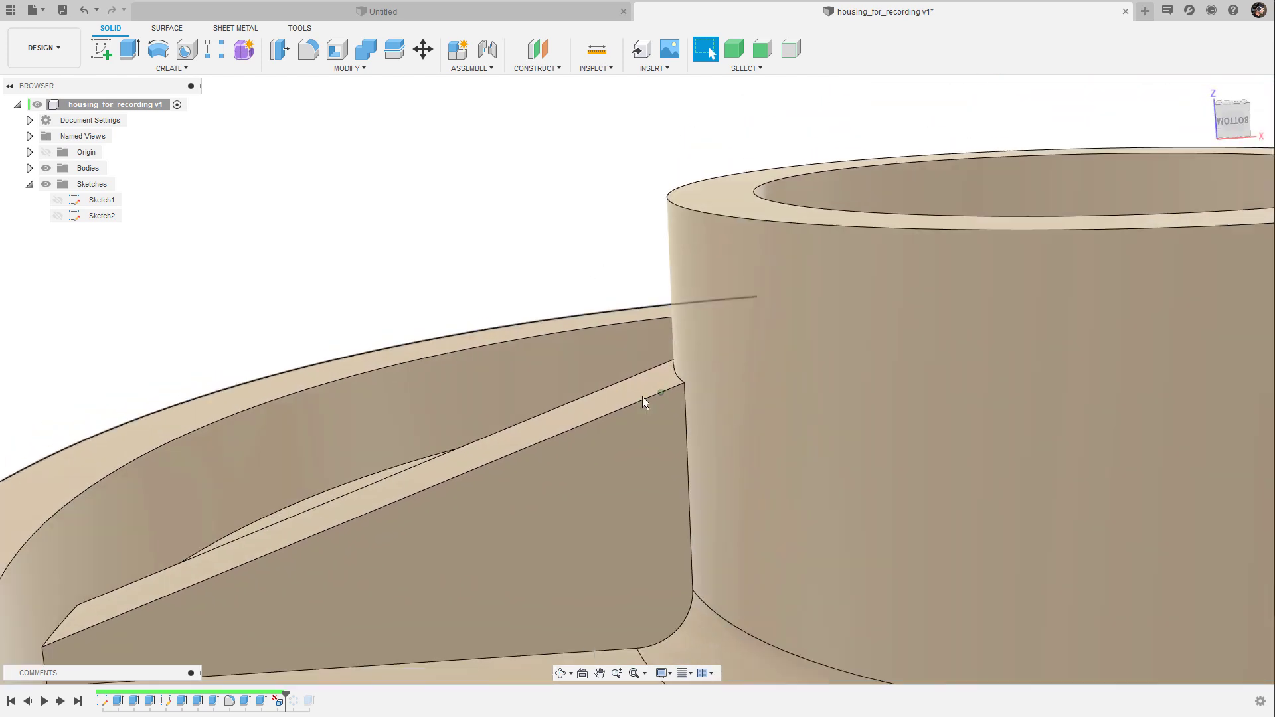
{"action": "scroll", "coordinate": [675, 432], "scroll_direction": "down", "scroll_amount": 4}
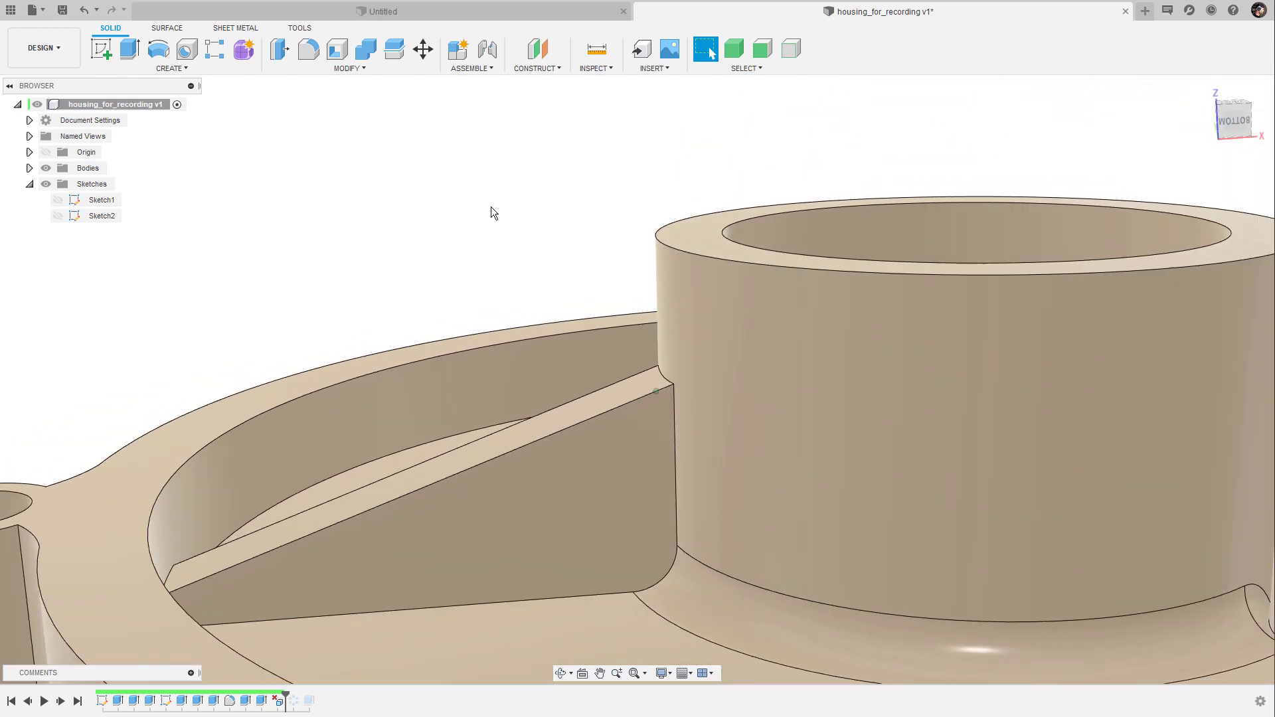
{"action": "scroll", "coordinate": [493, 207], "scroll_direction": "up", "scroll_amount": 3}
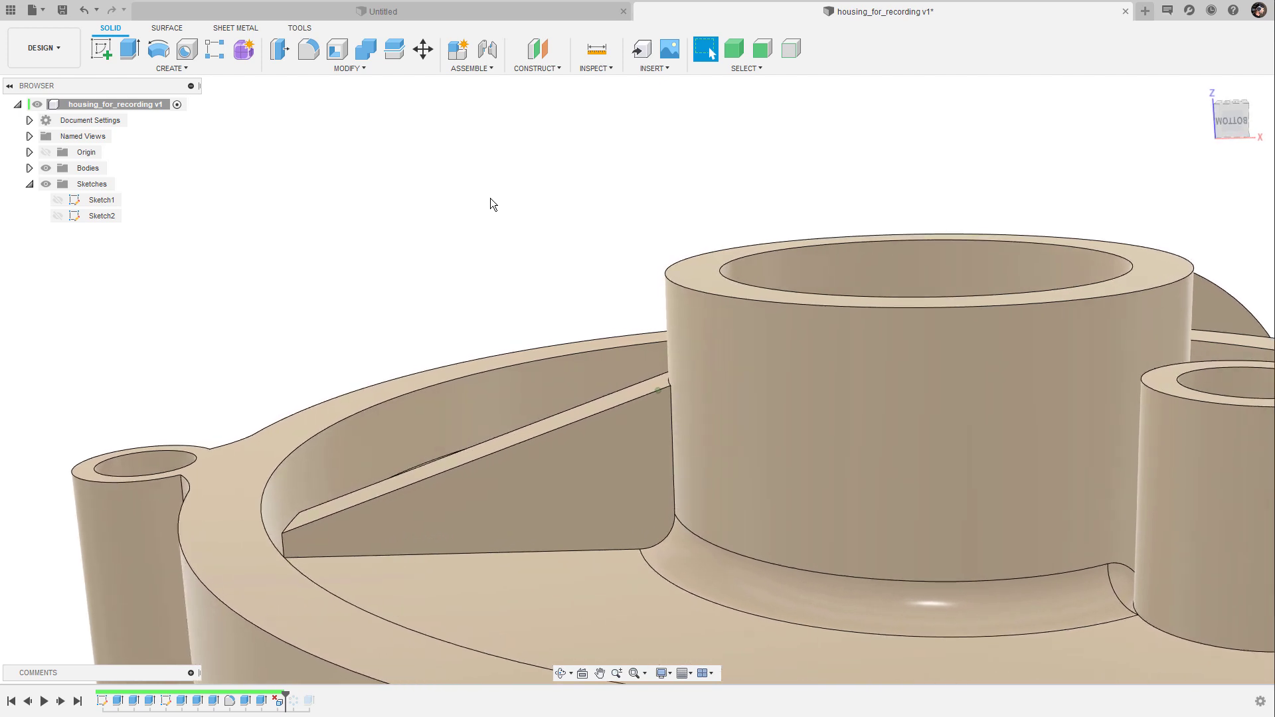
{"action": "scroll", "coordinate": [491, 205], "scroll_direction": "up", "scroll_amount": 1}
{"action": "middle_click_drag", "start_coordinate": [491, 204], "coordinate": [422, 221], "text": "shift"}
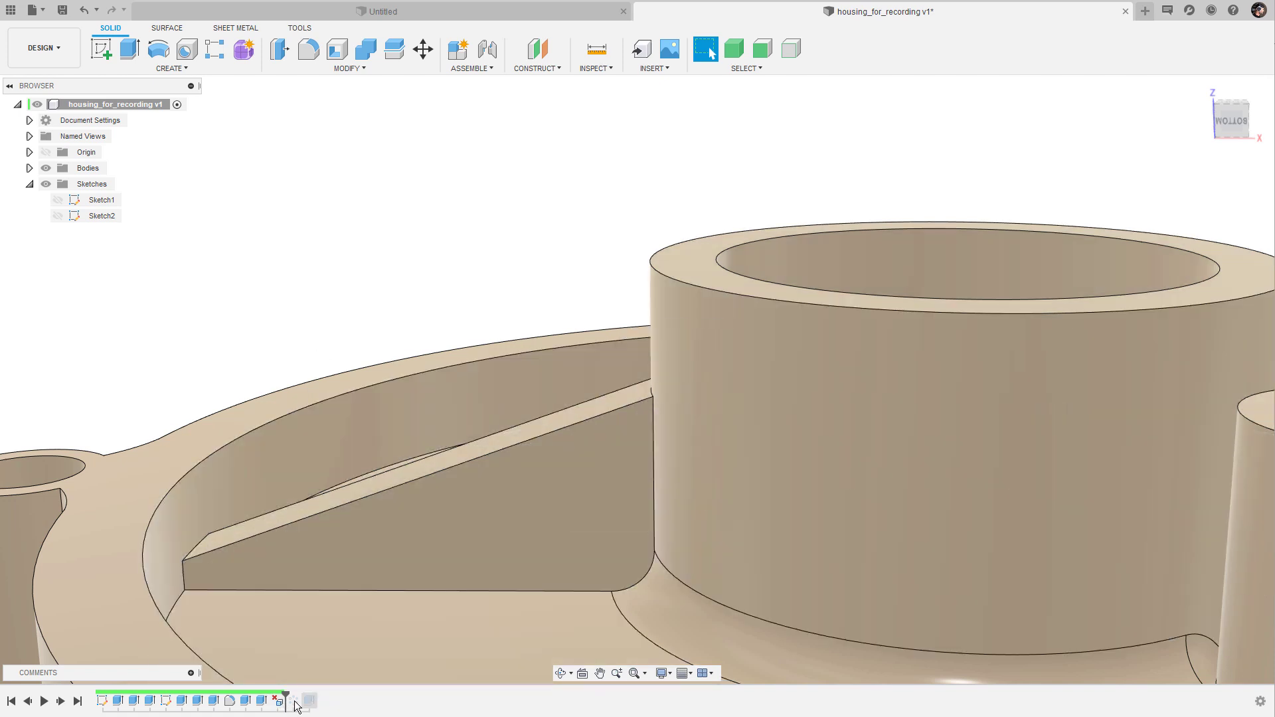
- Roll the design history forward past the circular pattern and inspect a patterned rib's joint with the central boss
{"action": "left_click_drag", "start_coordinate": [292, 702], "coordinate": [302, 698]}
{"action": "middle_click_drag", "start_coordinate": [418, 279], "coordinate": [990, 173], "text": "shift"}
{"action": "scroll", "coordinate": [989, 172], "scroll_direction": "up", "scroll_amount": 6}
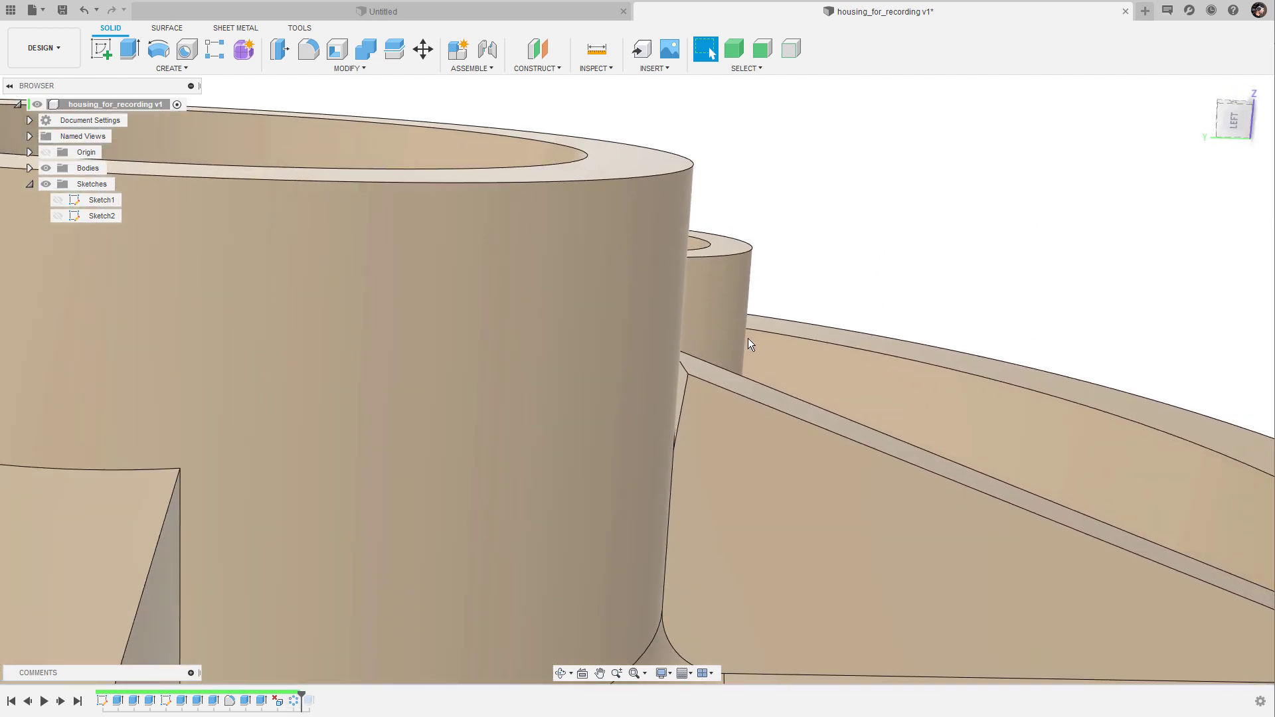
{"action": "middle_click_drag", "start_coordinate": [919, 211], "coordinate": [924, 210], "text": "shift"}
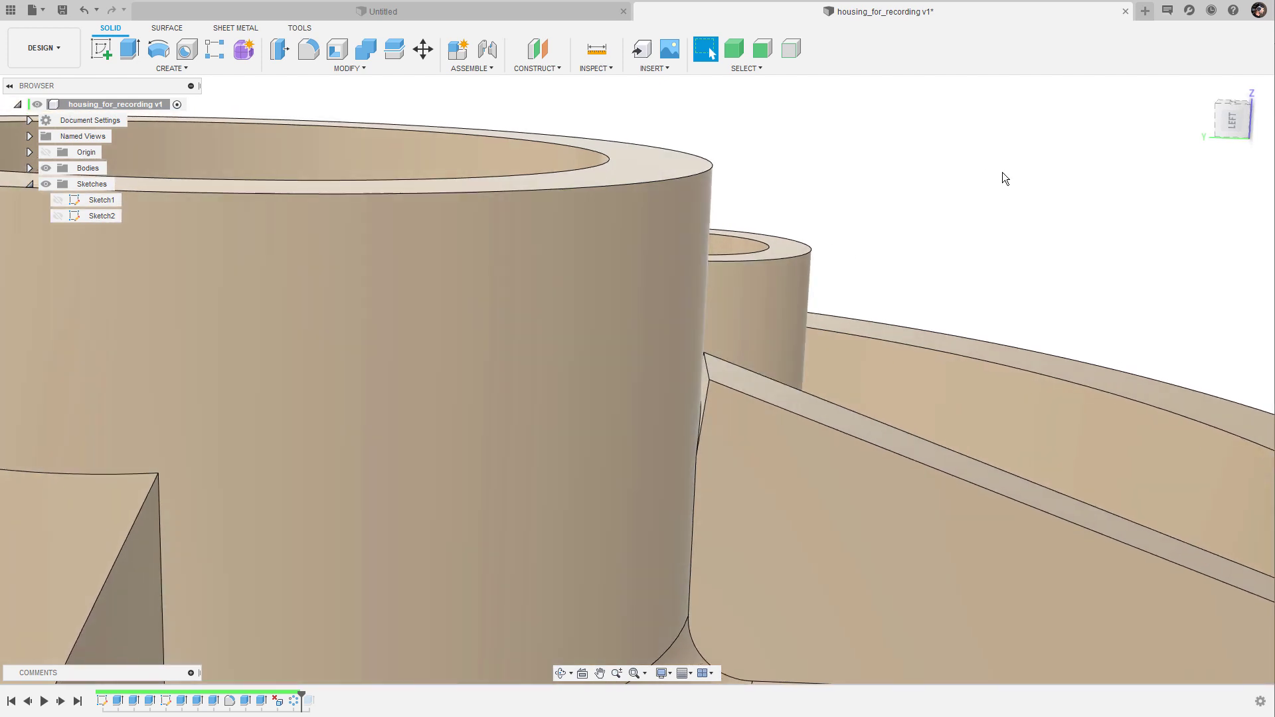
{"action": "middle_click_drag", "start_coordinate": [1002, 173], "coordinate": [674, 446], "text": "shift"}
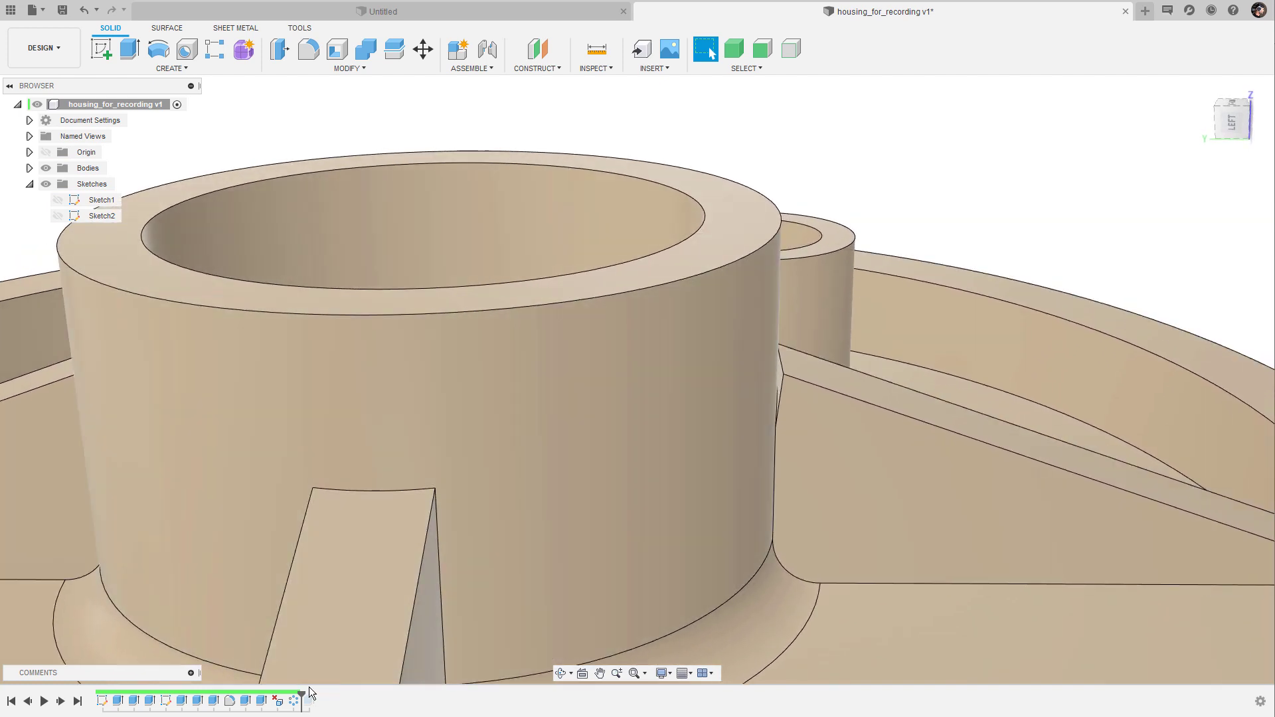
- Edit the ribs' circular pattern to include the face deletion feature along with the rib extrude
{"action": "double_click", "coordinate": [295, 701]}
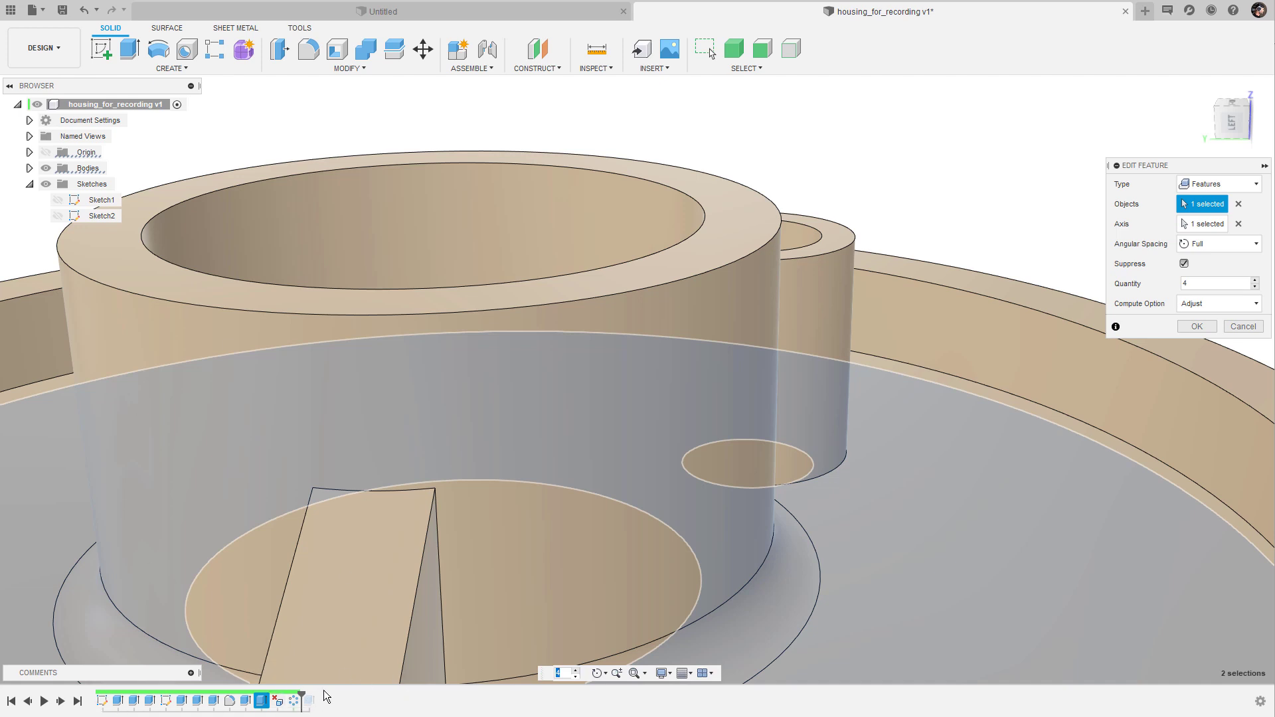
{"action": "scroll", "coordinate": [1020, 118], "scroll_direction": "up", "scroll_amount": 2}
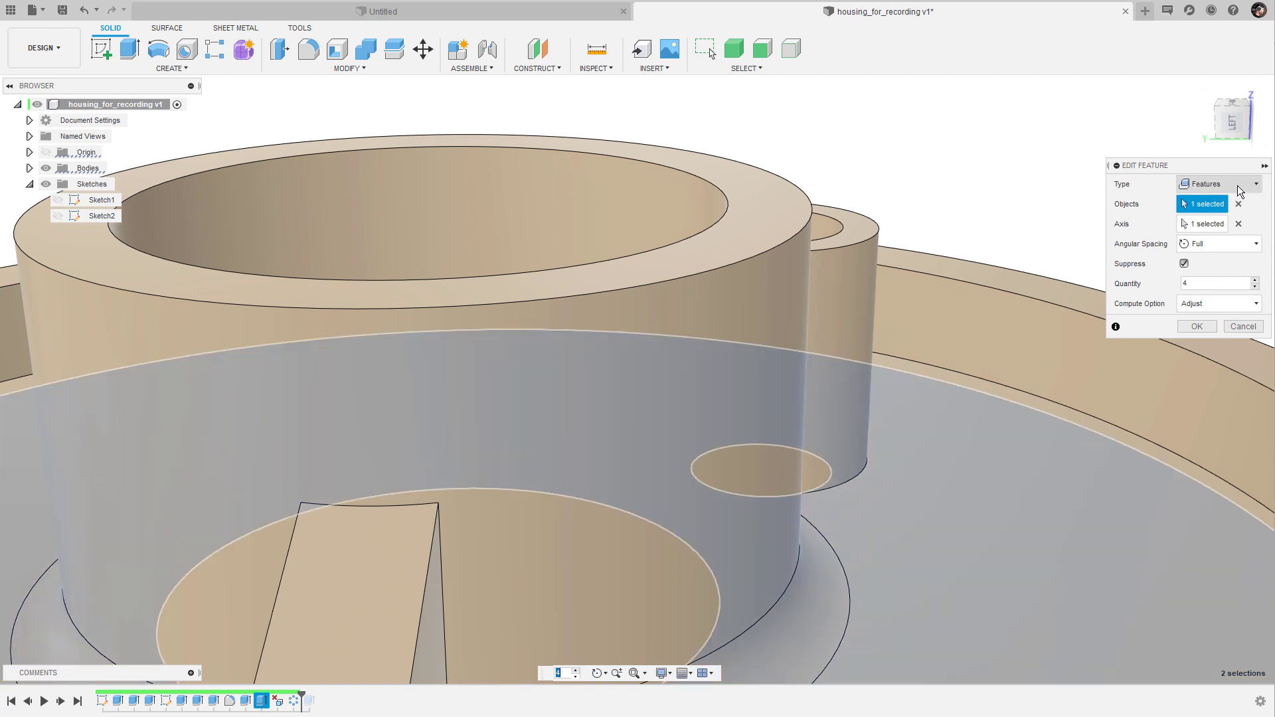
{"action": "scroll", "coordinate": [1014, 160], "scroll_direction": "down", "scroll_amount": 3}
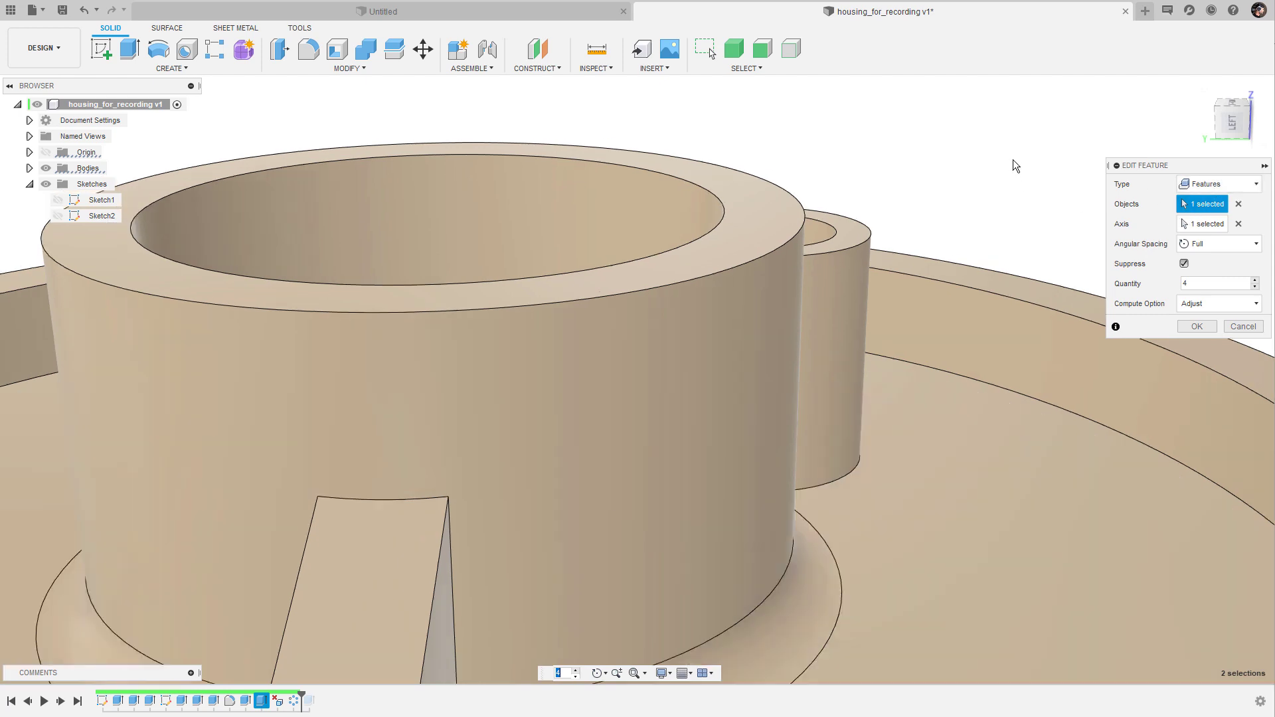
{"action": "left_click", "coordinate": [278, 703]}
{"action": "left_click", "coordinate": [1194, 326]}
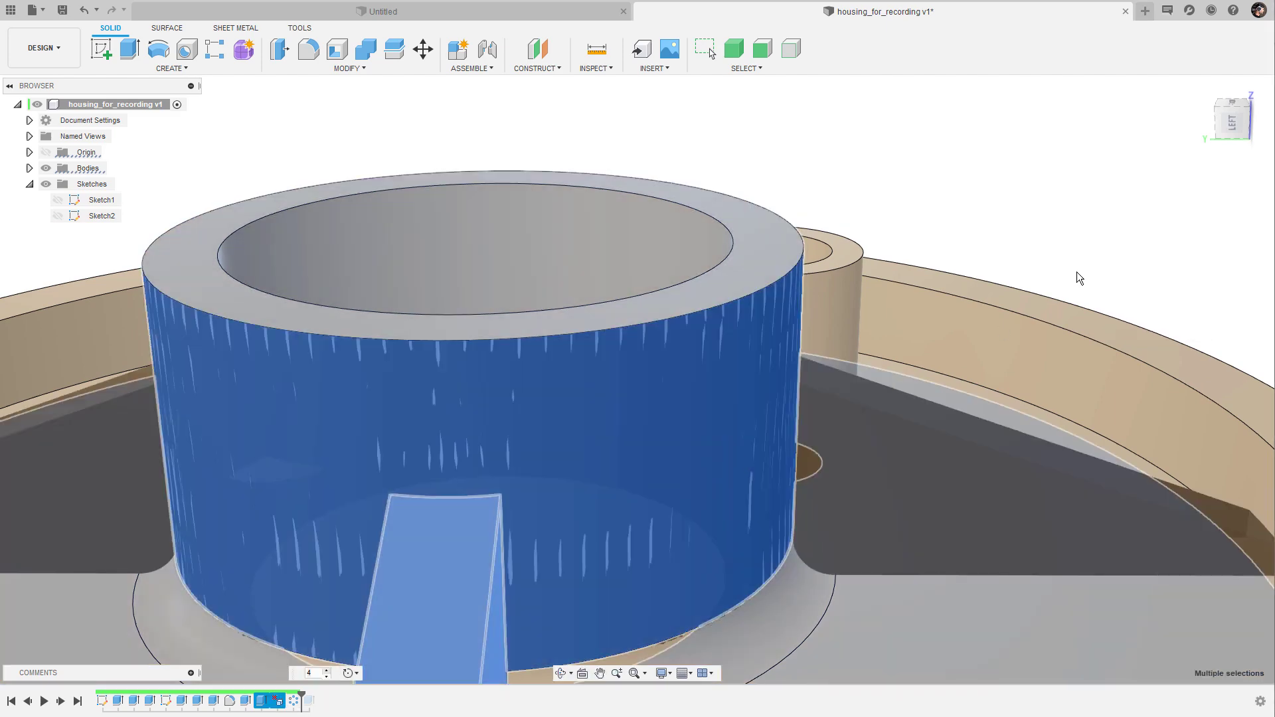
- Examine the patterned ribs and their joints with the central boss from several sides of the housing
{"action": "scroll", "coordinate": [999, 225], "scroll_direction": "up", "scroll_amount": 3}
{"action": "middle_click_drag", "start_coordinate": [809, 412], "coordinate": [957, 185], "text": "shift"}
{"action": "scroll", "coordinate": [956, 186], "scroll_direction": "down", "scroll_amount": 10}
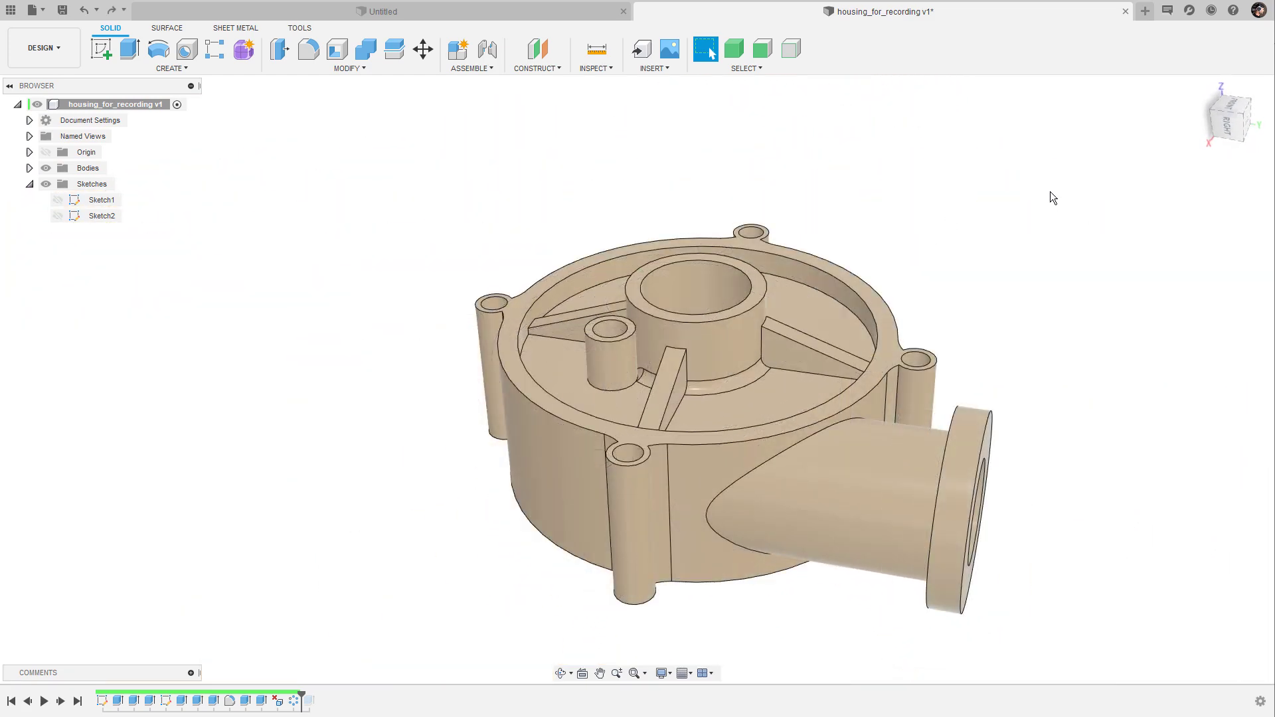
{"action": "middle_click_drag", "start_coordinate": [1042, 242], "coordinate": [996, 265], "text": "shift"}
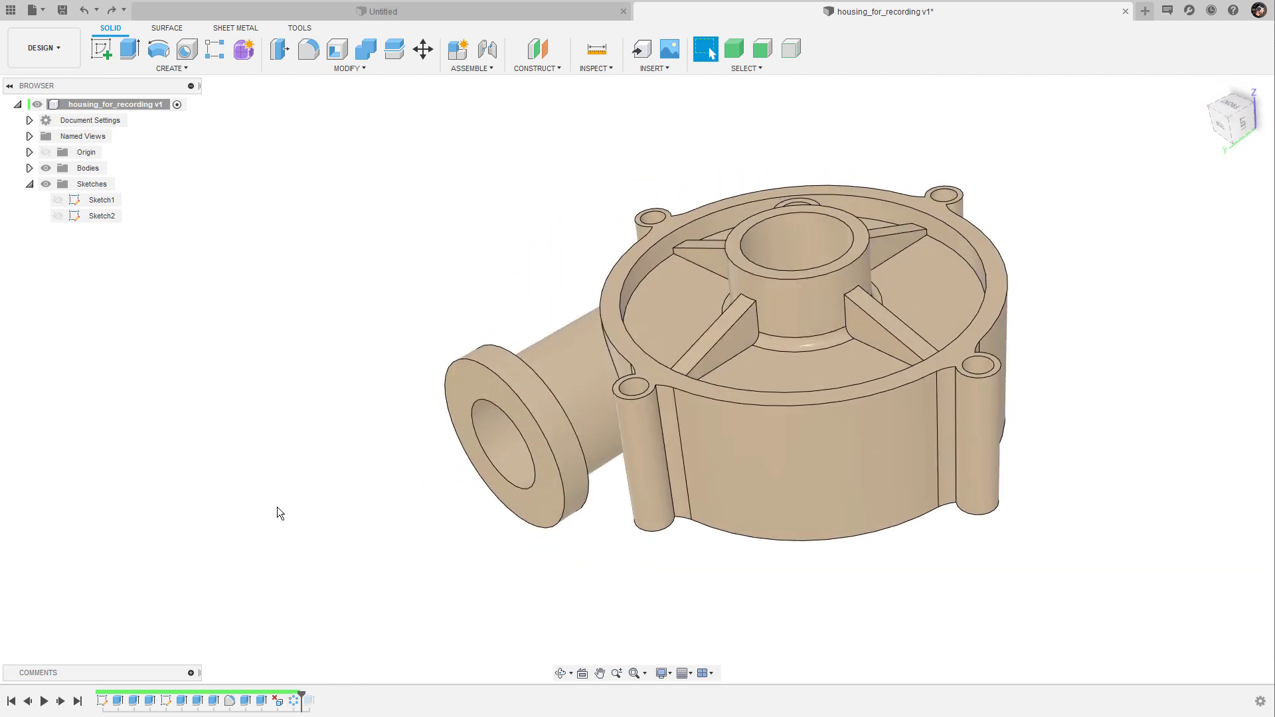
{"action": "middle_click_drag", "start_coordinate": [1089, 258], "coordinate": [1030, 277], "text": "shift"}
{"action": "scroll", "coordinate": [1033, 242], "scroll_direction": "up", "scroll_amount": 2}
{"action": "scroll", "coordinate": [1037, 219], "scroll_direction": "up", "scroll_amount": 4}
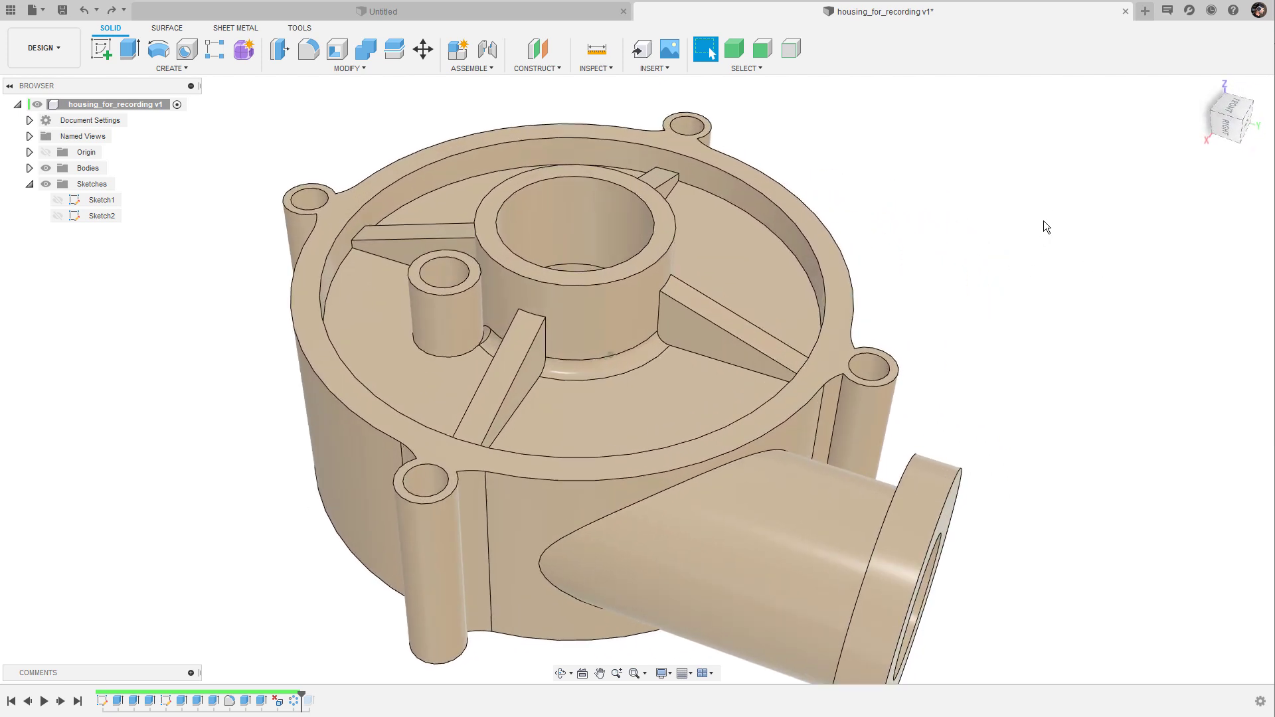
- Start moving the three faces of the rib nearest the outlet pipe, with the pivot at the central boss's centre
{"action": "middle_click_drag", "start_coordinate": [919, 247], "coordinate": [759, 388], "text": "shift"}
{"action": "left_click", "coordinate": [703, 392]}
{"action": "left_click", "coordinate": [737, 369], "text": "ctrl"}
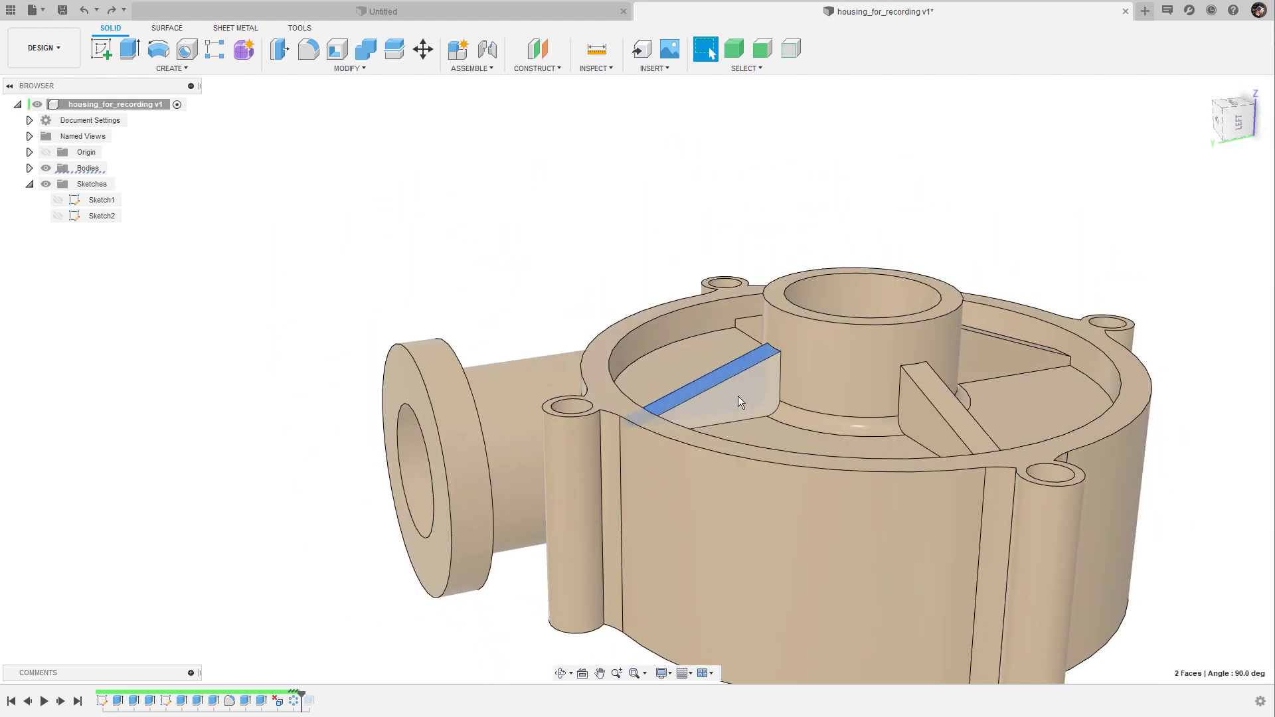
{"action": "left_click", "coordinate": [738, 396], "text": "ctrl"}
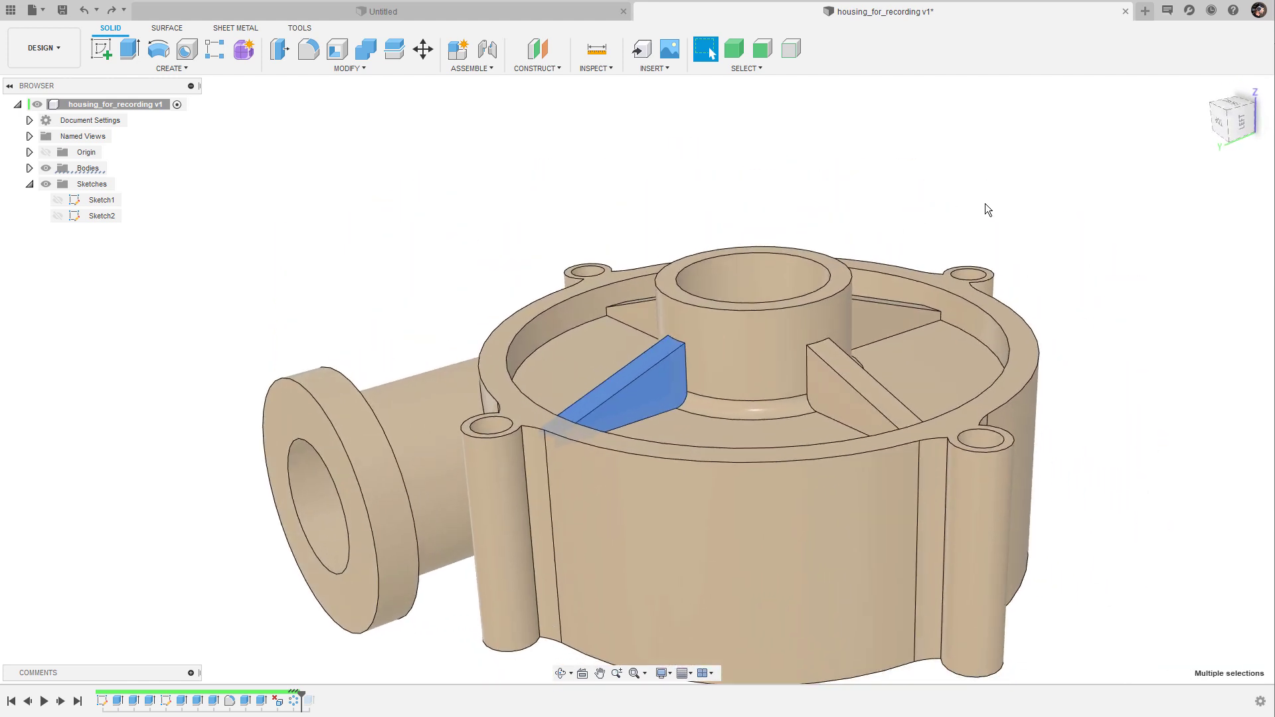
{"action": "key", "text": "m"}
{"action": "left_click", "coordinate": [1170, 243]}
{"action": "left_click", "coordinate": [793, 310]}
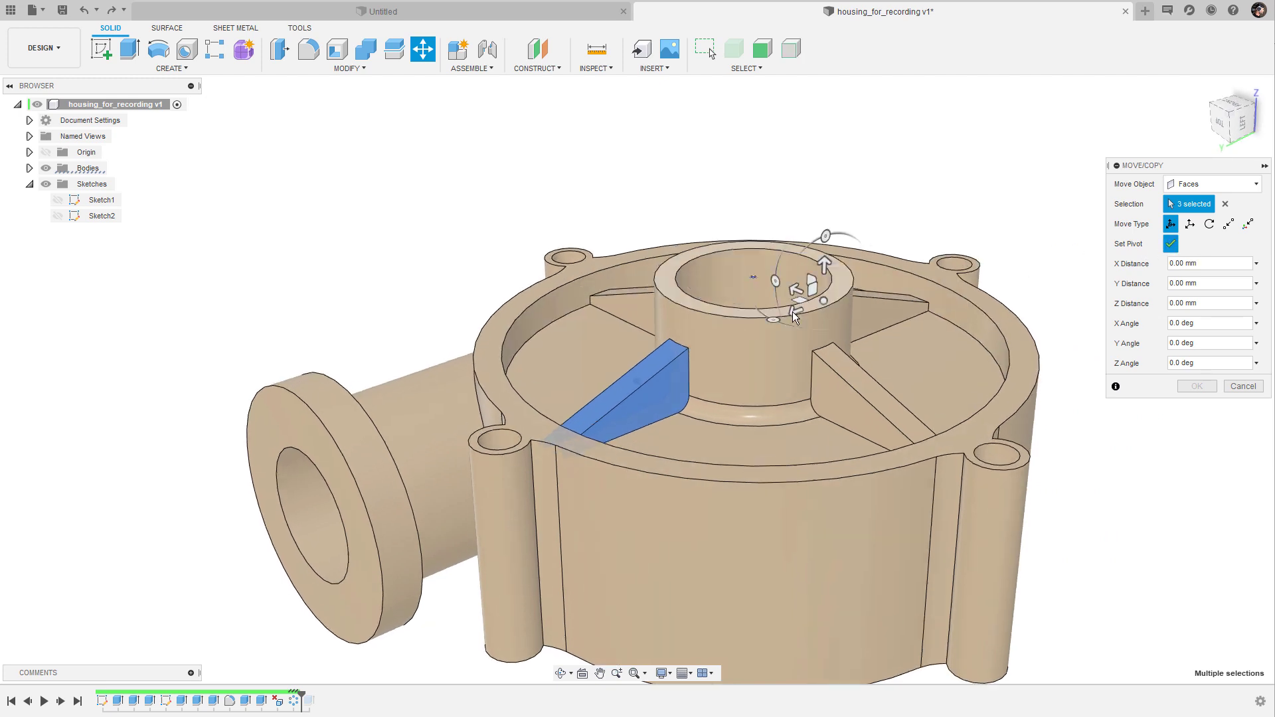
{"action": "middle_click_drag", "start_coordinate": [807, 305], "coordinate": [695, 333], "text": "shift"}
{"action": "left_click", "coordinate": [1172, 244]}
- Rotate the selected rib faces by -52 degrees around the central boss's axis and save the design
{"action": "scroll", "coordinate": [856, 256], "scroll_direction": "down", "scroll_amount": 3}
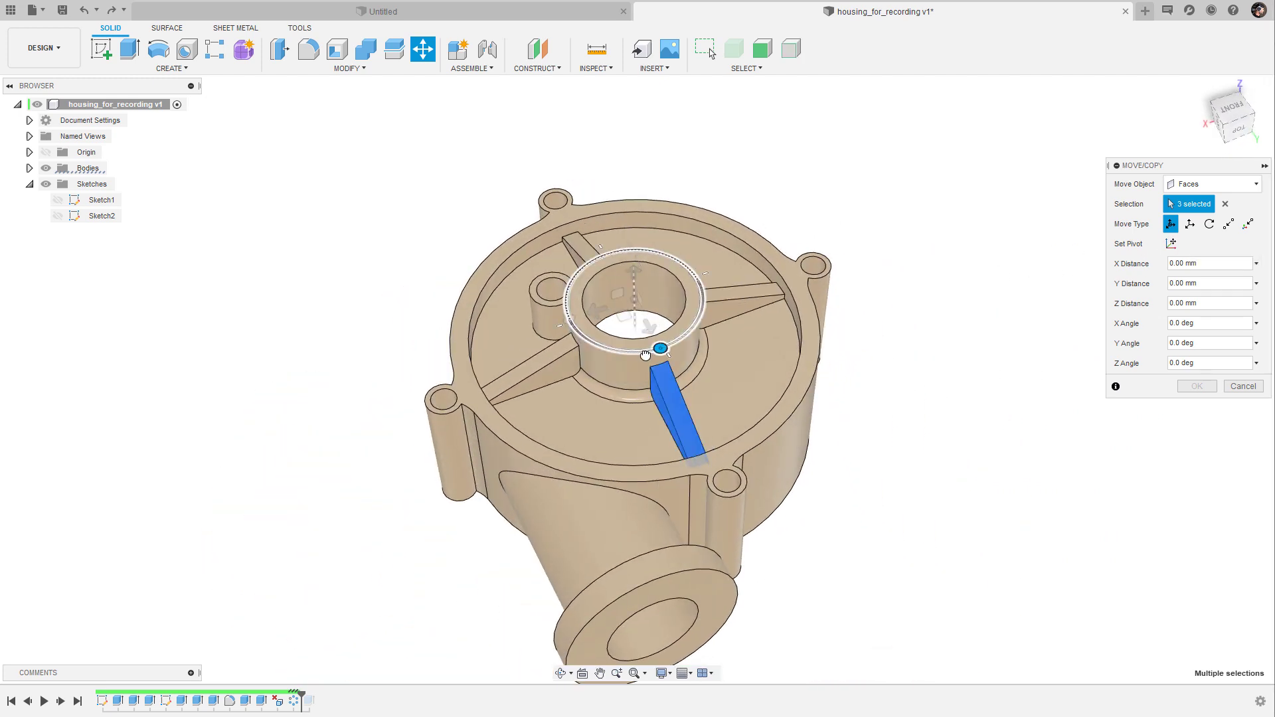
{"action": "left_click_drag", "start_coordinate": [604, 360], "coordinate": [593, 358]}
{"action": "middle_click_drag", "start_coordinate": [817, 372], "coordinate": [1128, 380], "text": "shift"}
{"action": "left_click", "coordinate": [1200, 386]}
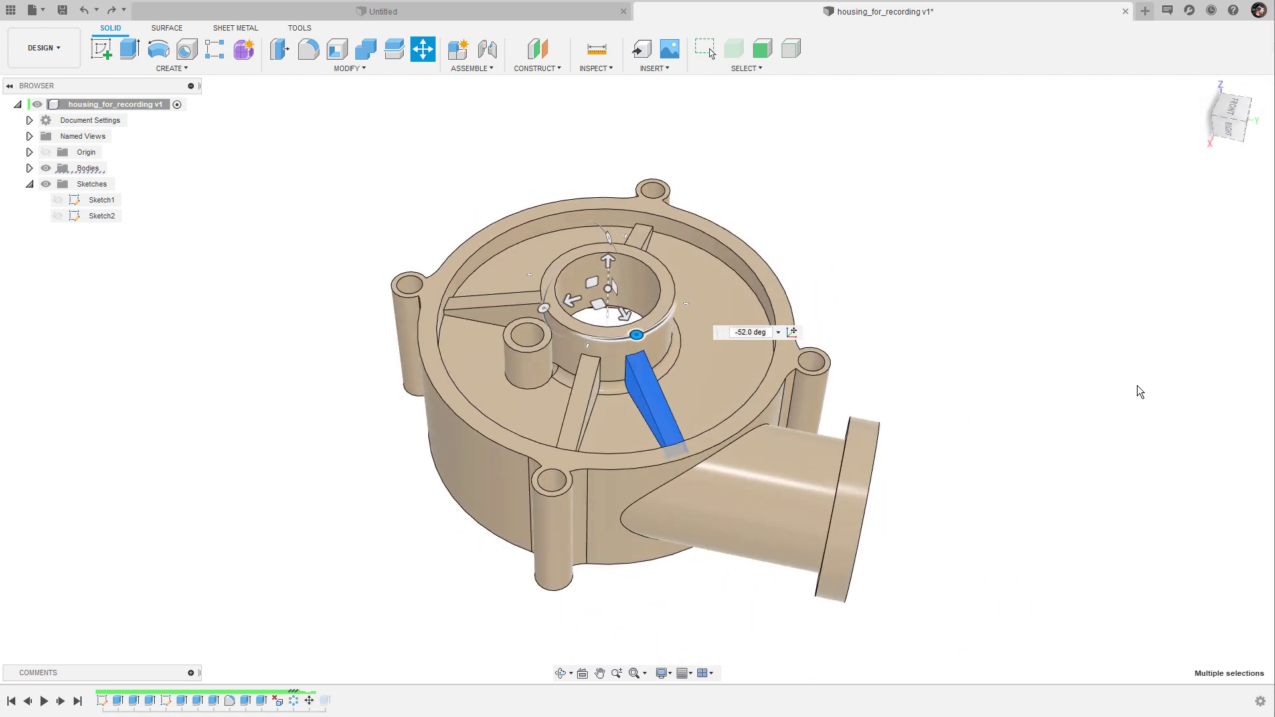
{"action": "middle_click_drag", "start_coordinate": [918, 304], "coordinate": [1051, 139], "text": "shift"}
{"action": "scroll", "coordinate": [1051, 138], "scroll_direction": "up", "scroll_amount": 3}
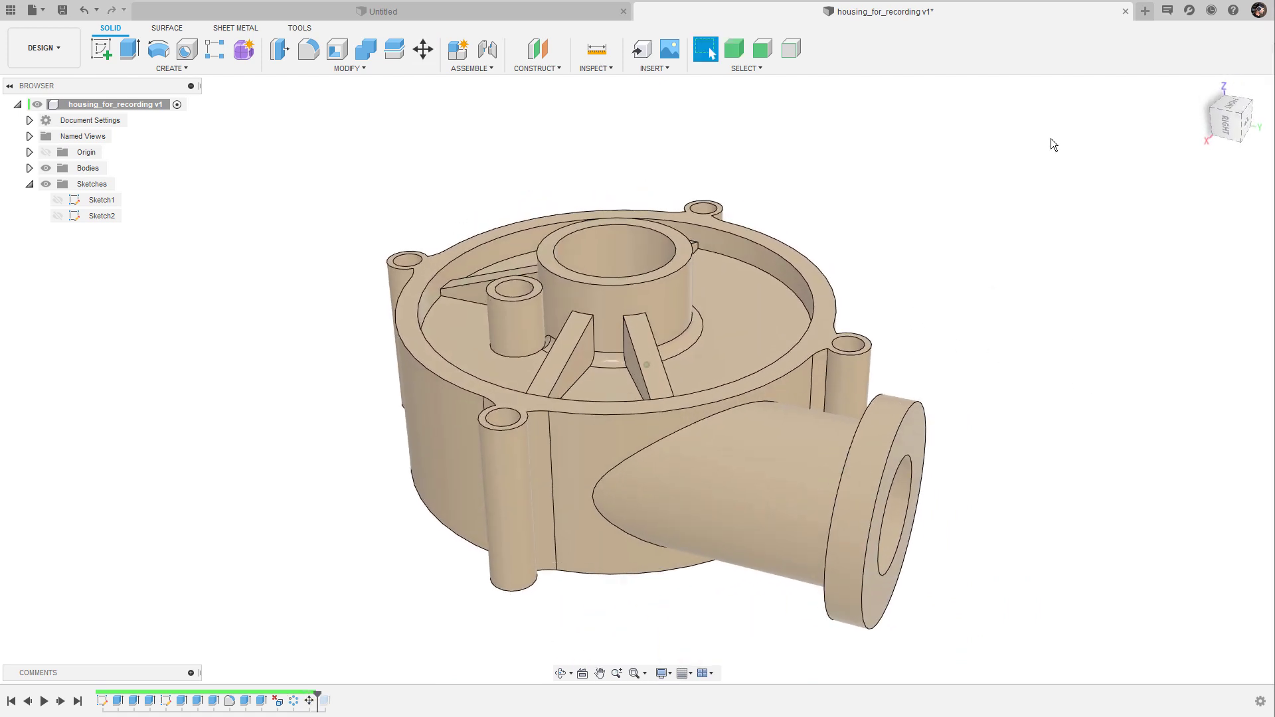
{"action": "key", "text": "ctrl+s"}
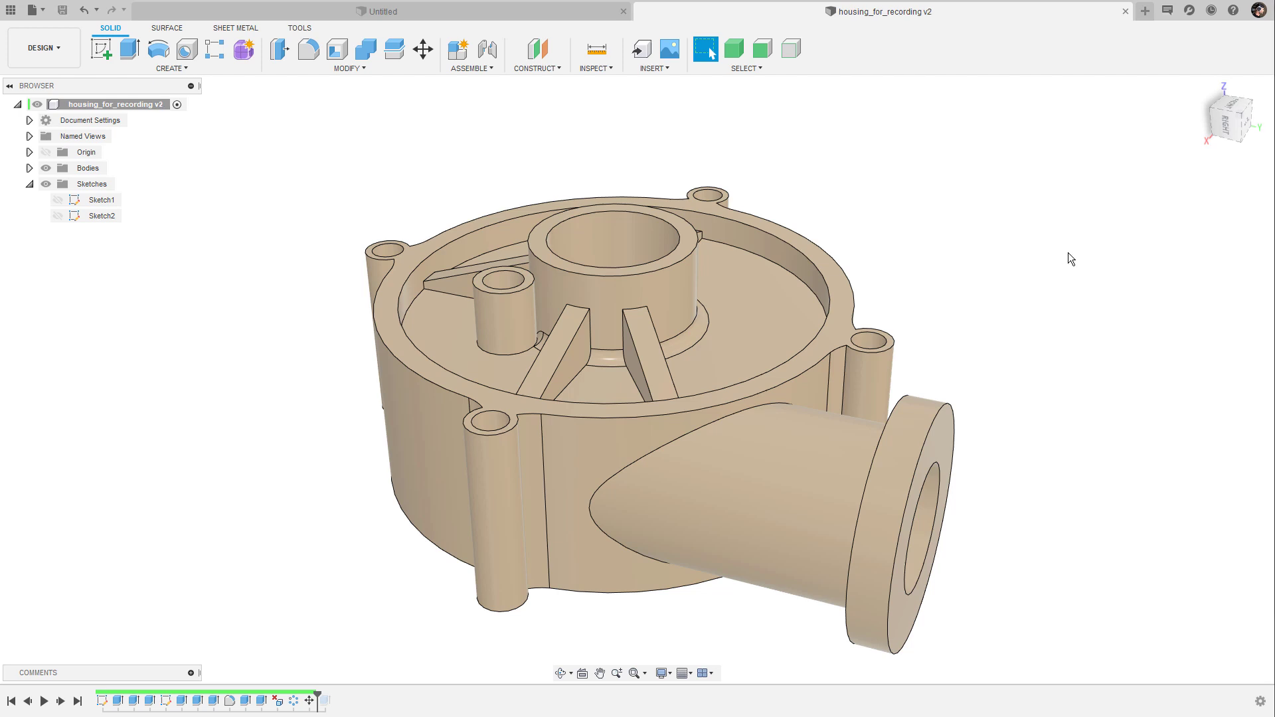
- Delete the rotated rib by removing its top face and both side faces
{"action": "middle_click_drag", "start_coordinate": [1087, 261], "coordinate": [1001, 266], "text": "shift"}
{"action": "scroll", "coordinate": [587, 351], "scroll_direction": "up", "scroll_amount": 3}
{"action": "left_click", "coordinate": [586, 352]}
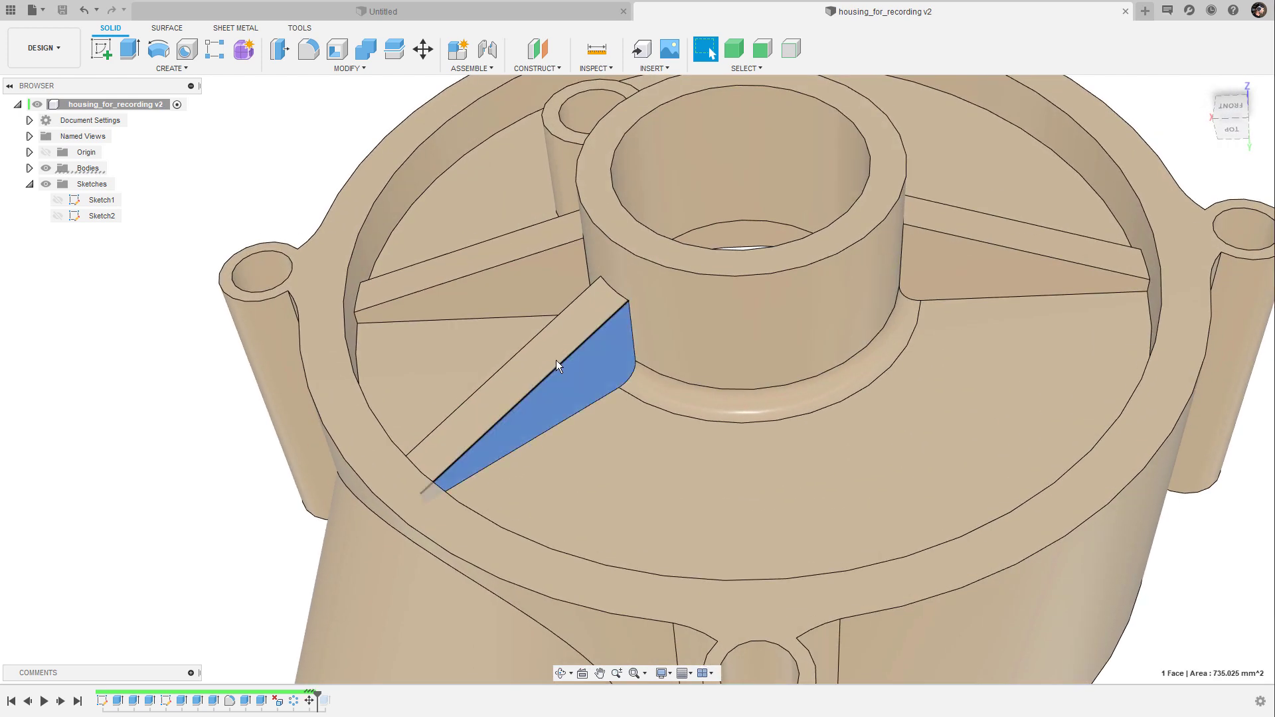
{"action": "left_click", "coordinate": [553, 359]}
{"action": "scroll", "coordinate": [671, 349], "scroll_direction": "down", "scroll_amount": 2}
{"action": "middle_click_drag", "start_coordinate": [670, 349], "coordinate": [647, 410], "text": "shift"}
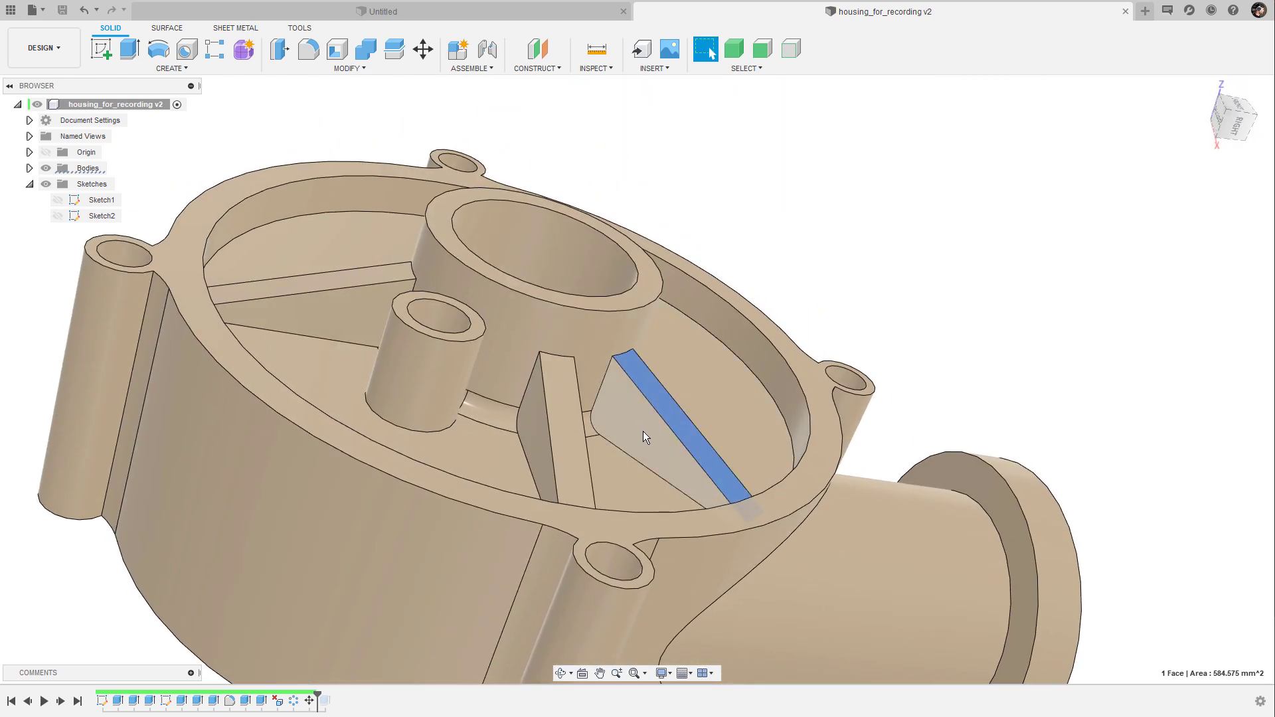
{"action": "left_click", "coordinate": [657, 425], "text": "ctrl"}
{"action": "middle_click_drag", "start_coordinate": [731, 402], "coordinate": [695, 424], "text": "shift"}
{"action": "left_click", "coordinate": [696, 424], "text": "ctrl"}
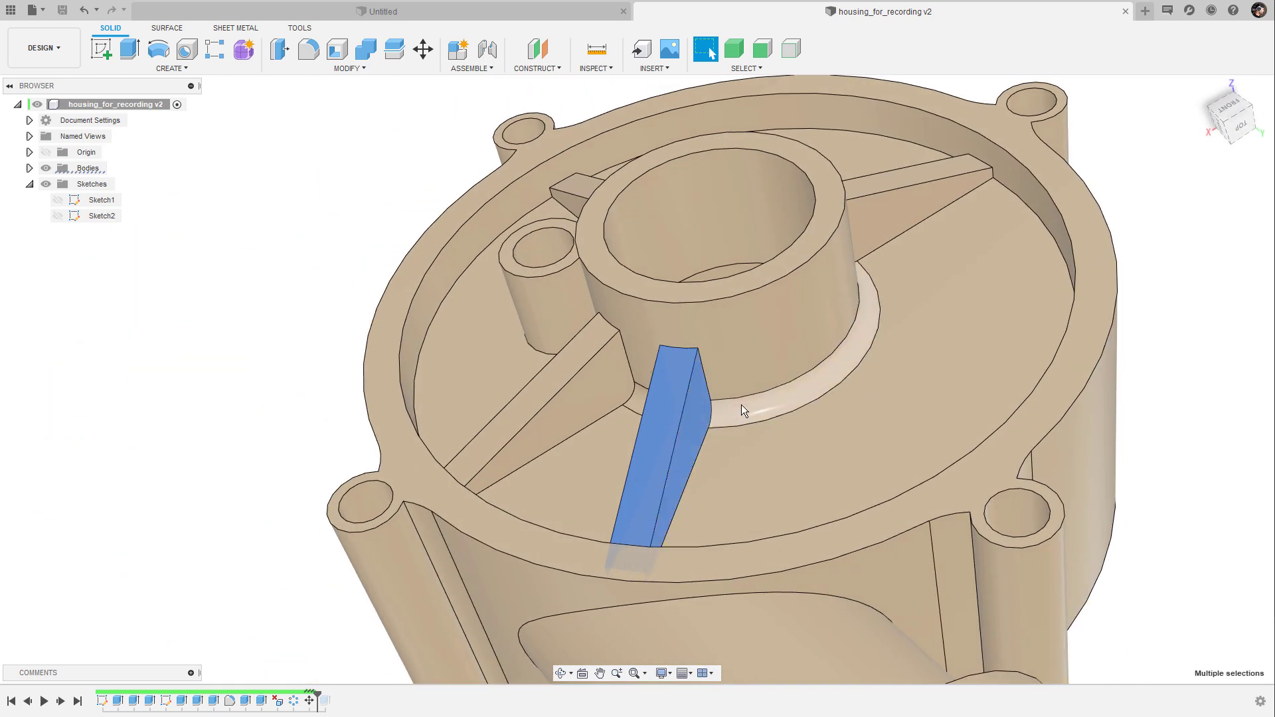
{"action": "key", "text": "Delete"}
{"action": "middle_click_drag", "start_coordinate": [1053, 316], "coordinate": [1170, 254], "text": "shift"}
{"action": "scroll", "coordinate": [1170, 253], "scroll_direction": "down", "scroll_amount": 3}
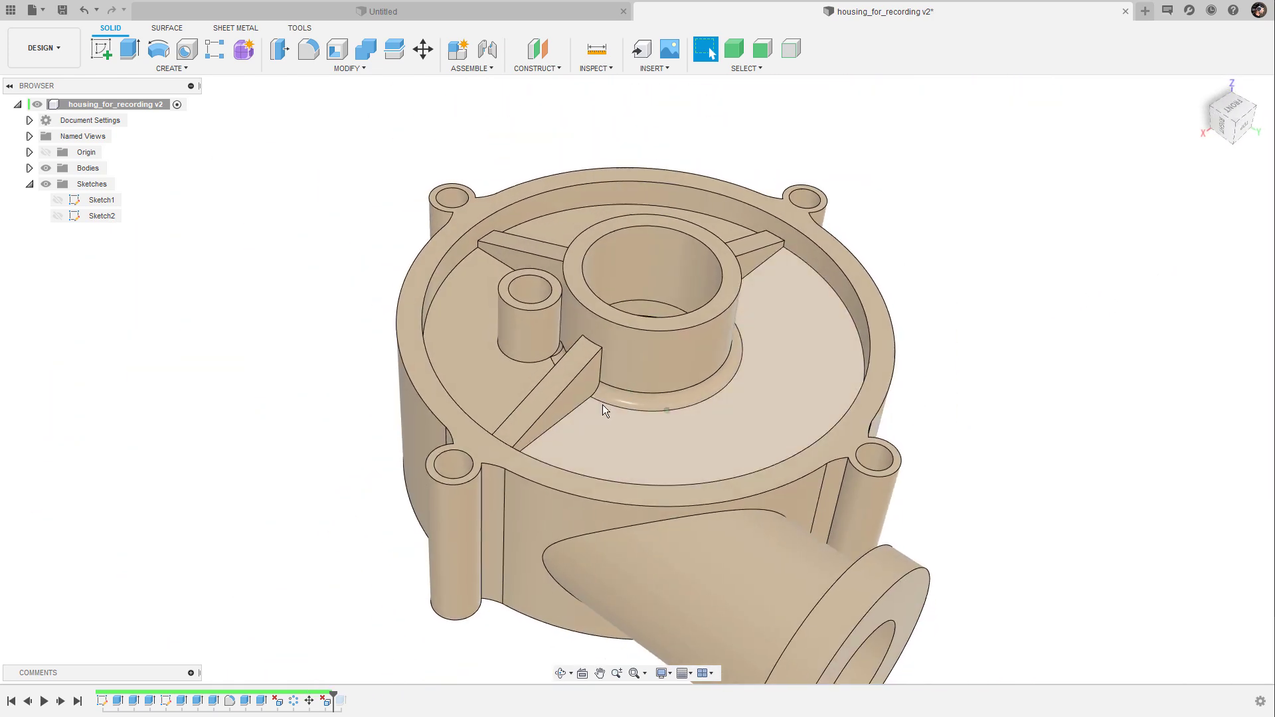
- Delete the fillet face at the central boss's base where the removed rib stood
{"action": "middle_click_drag", "start_coordinate": [603, 404], "coordinate": [969, 311], "text": "shift"}
{"action": "scroll", "coordinate": [681, 417], "scroll_direction": "up", "scroll_amount": 2}
{"action": "middle_click_drag", "start_coordinate": [681, 423], "coordinate": [706, 396], "text": "shift"}
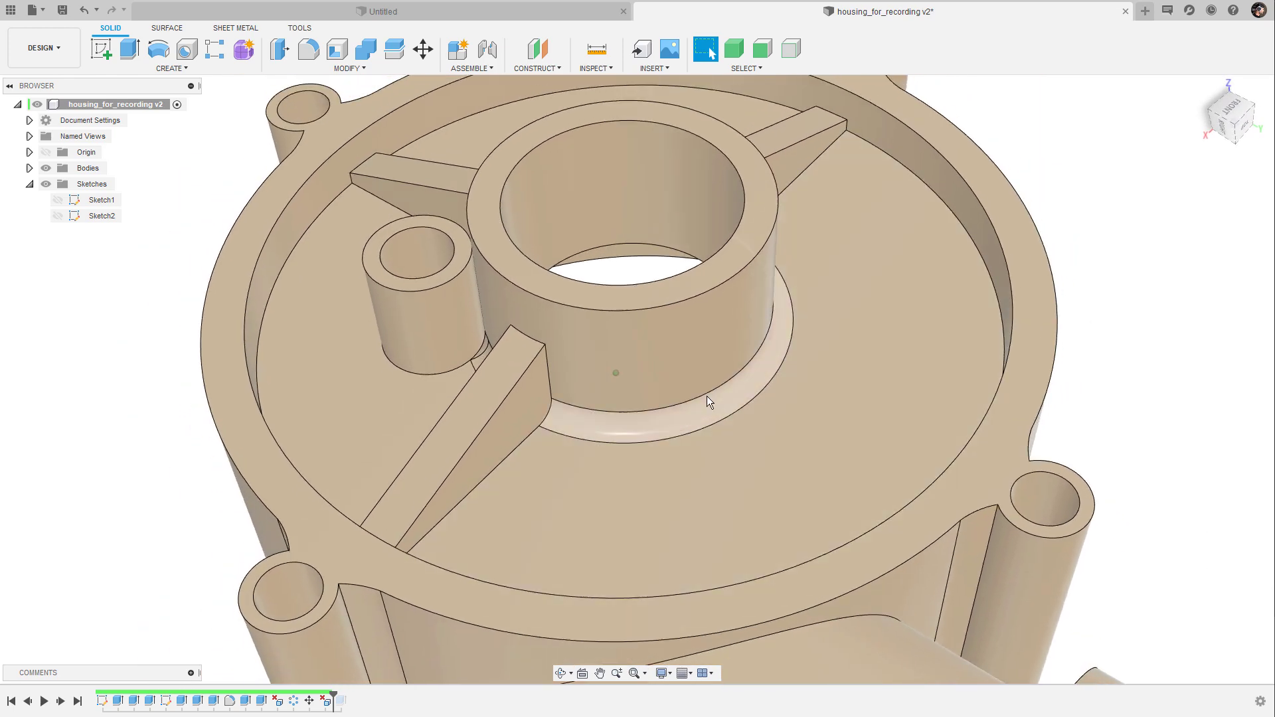
{"action": "left_click", "coordinate": [697, 419]}
{"action": "key", "text": "Delete"}
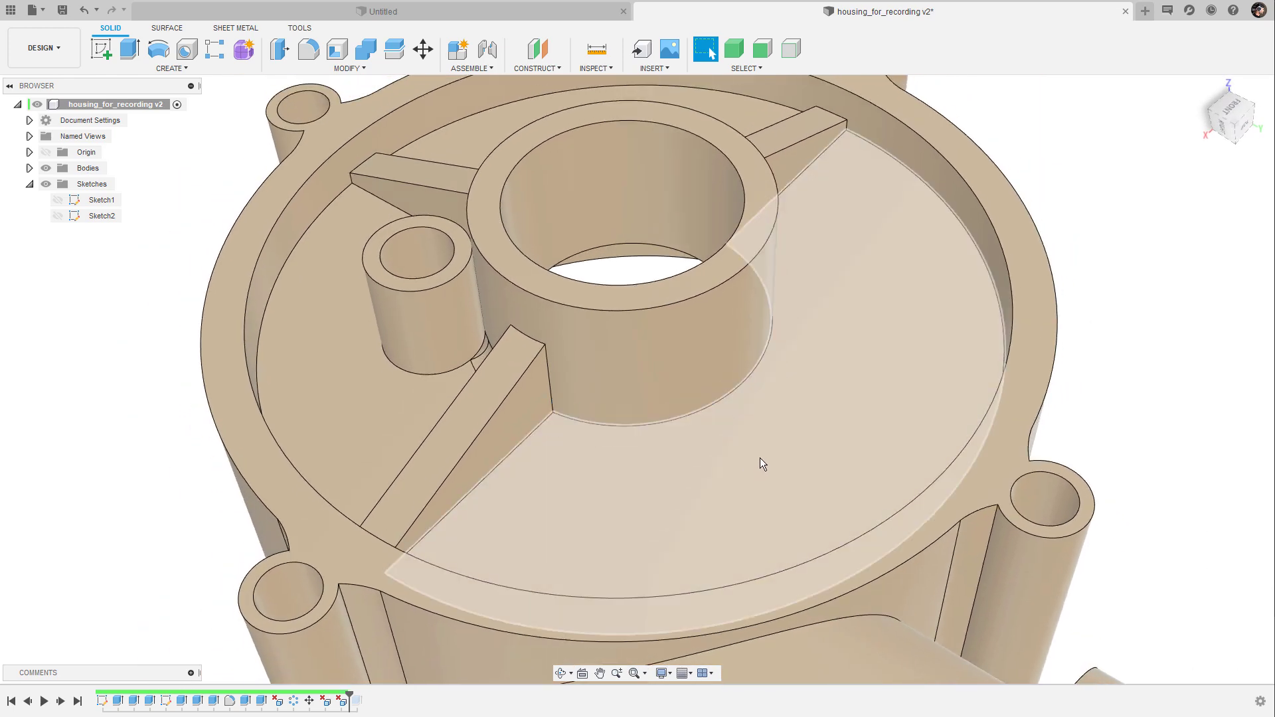
- Chamfer the exposed base edge of the central boss with an equal distance of 5 mm
{"action": "middle_click_drag", "start_coordinate": [826, 273], "coordinate": [687, 458], "text": "shift"}
{"action": "left_click", "coordinate": [693, 435]}
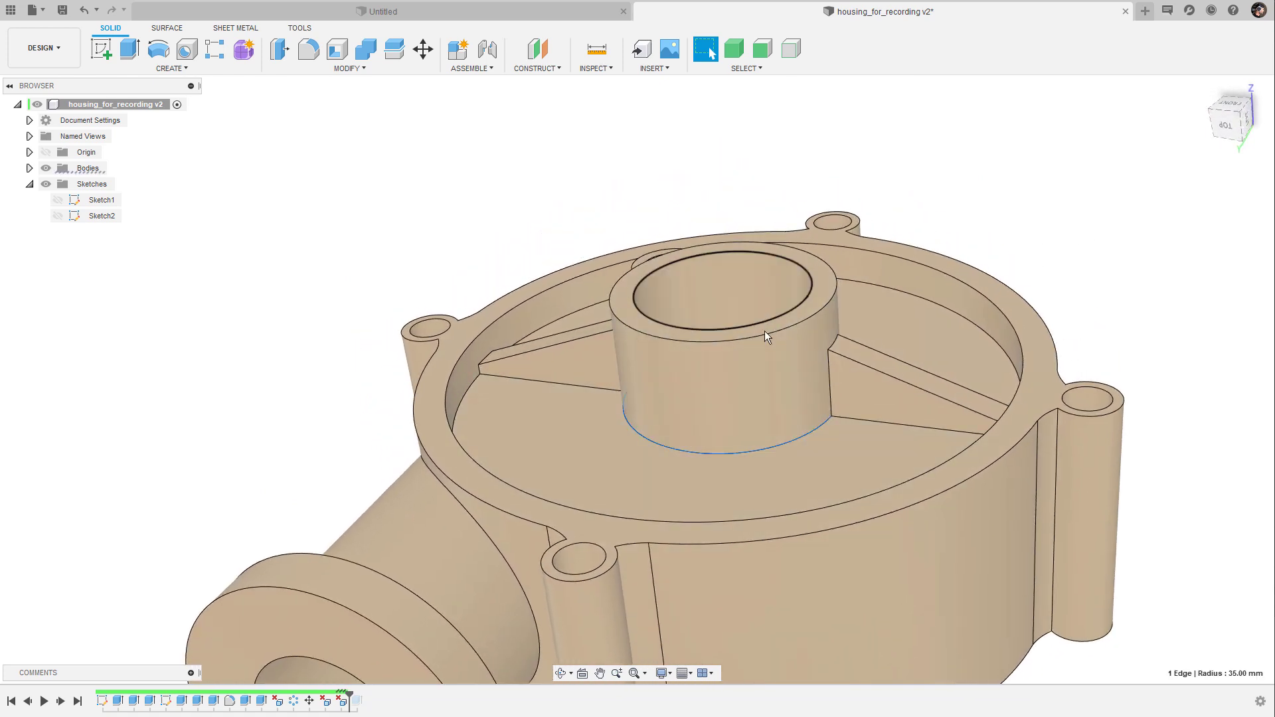
{"action": "key", "text": "c"}
{"action": "left_click_drag", "start_coordinate": [685, 446], "coordinate": [681, 445]}
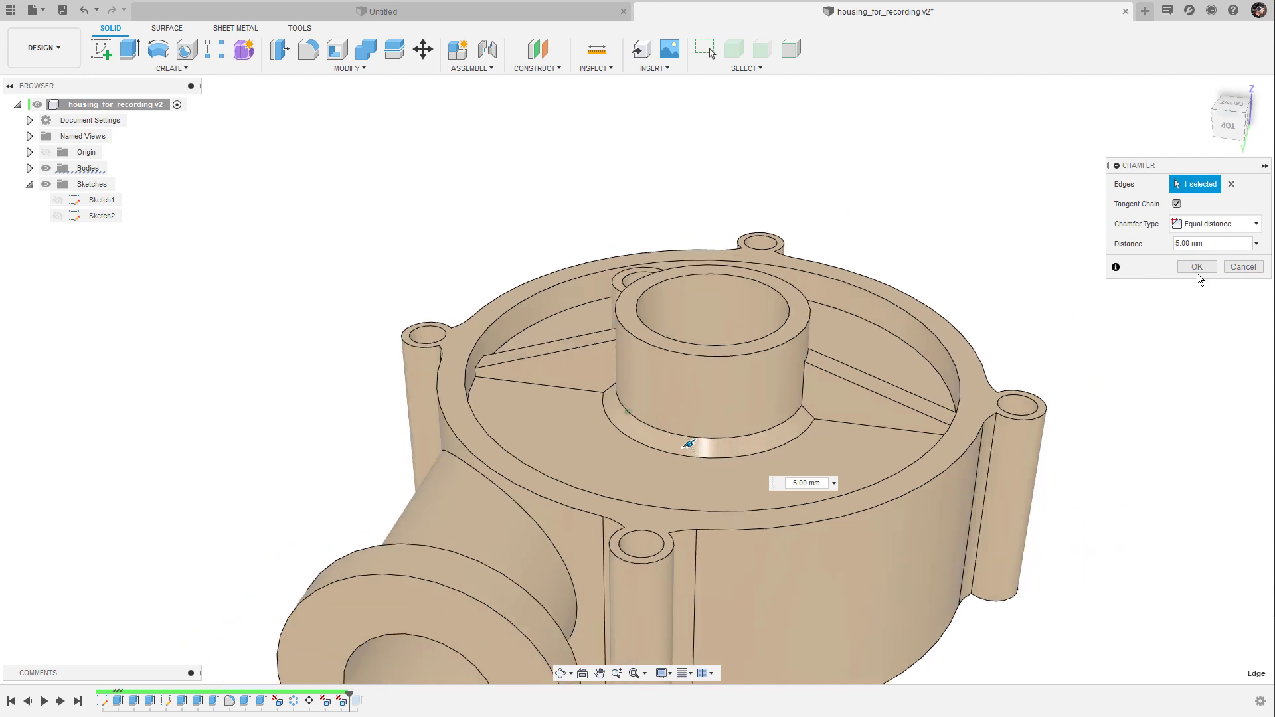
{"action": "left_click", "coordinate": [1194, 265]}
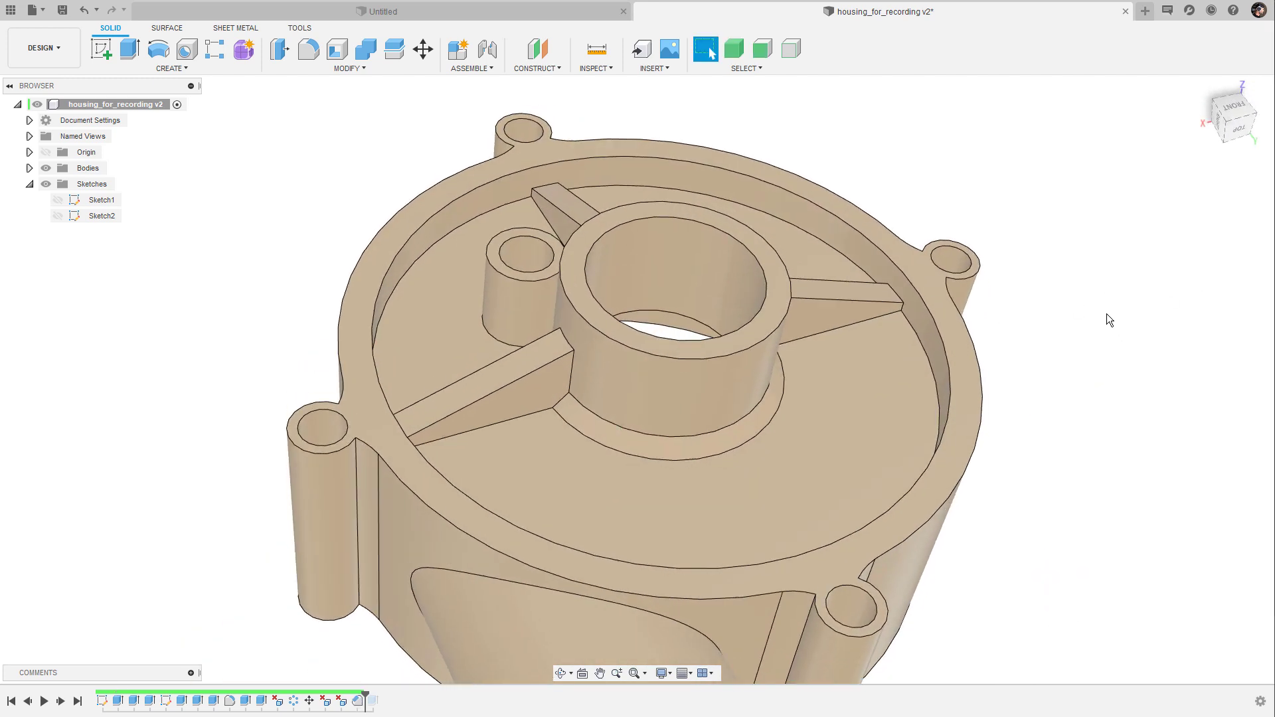
- Undo the chamfer at the base of the central boss
{"action": "key", "text": "ctrl+z"}
{"action": "scroll", "coordinate": [1120, 260], "scroll_direction": "down", "scroll_amount": 4}
{"action": "middle_click_drag", "start_coordinate": [1121, 260], "coordinate": [879, 269], "text": "shift"}
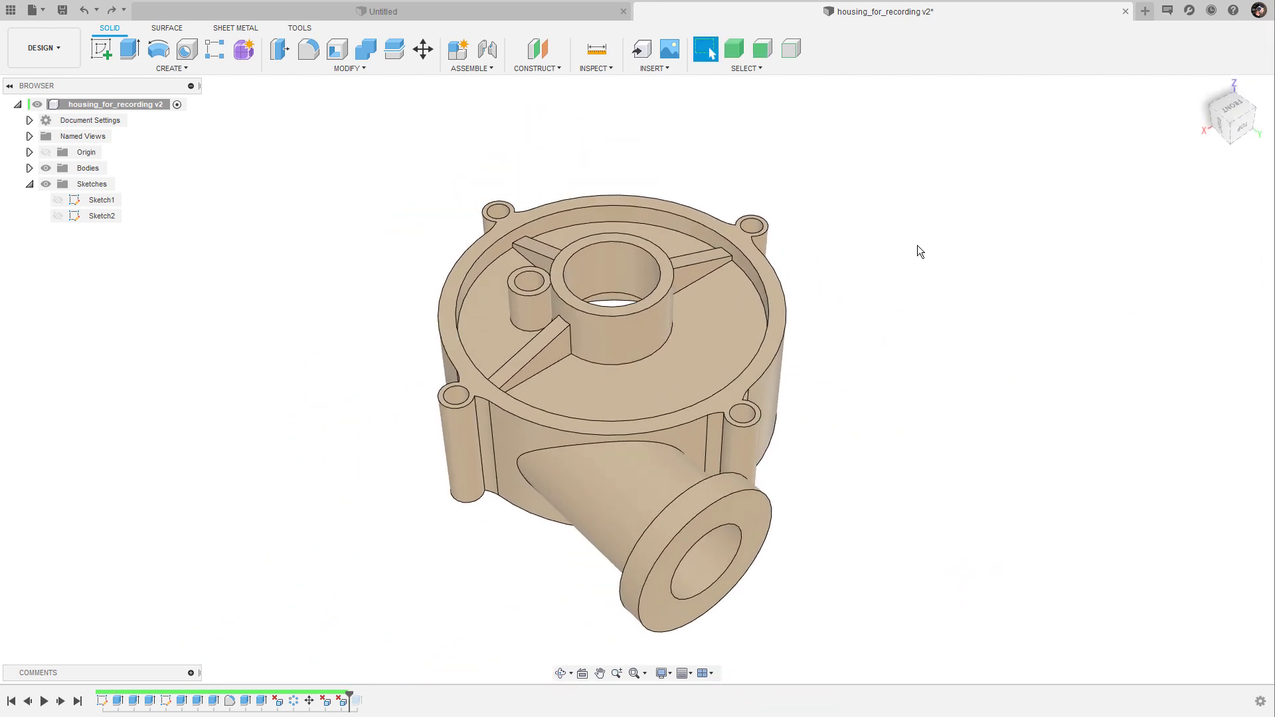
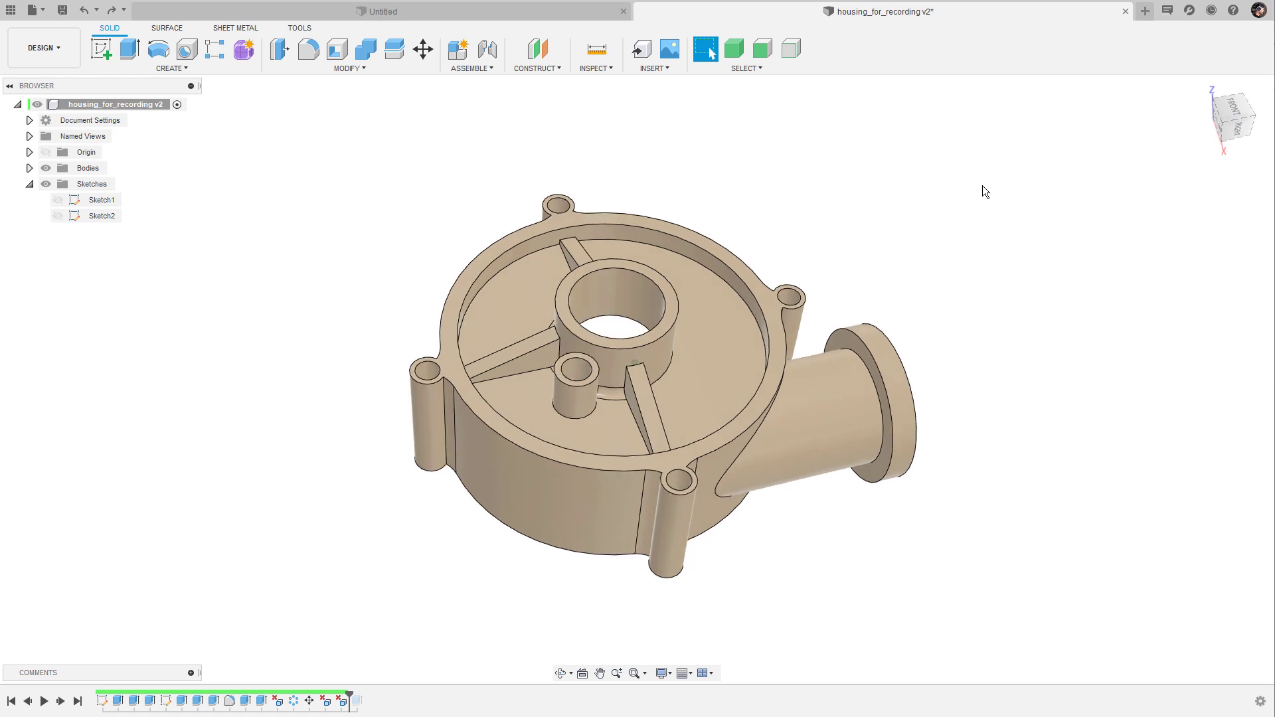
- Delete the fillet faces at the central boss's base beside the small cylindrical boss
{"action": "scroll", "coordinate": [982, 184], "scroll_direction": "up", "scroll_amount": 4}
{"action": "middle_click_drag", "start_coordinate": [890, 241], "coordinate": [610, 422], "text": "shift"}
{"action": "scroll", "coordinate": [571, 393], "scroll_direction": "up", "scroll_amount": 1}
{"action": "scroll", "coordinate": [575, 392], "scroll_direction": "up", "scroll_amount": 1}
{"action": "middle_click_drag", "start_coordinate": [751, 338], "coordinate": [859, 331], "text": "shift"}
{"action": "scroll", "coordinate": [782, 328], "scroll_direction": "up", "scroll_amount": 4}
{"action": "left_click", "coordinate": [690, 461]}
{"action": "left_click", "coordinate": [630, 393], "text": "ctrl"}
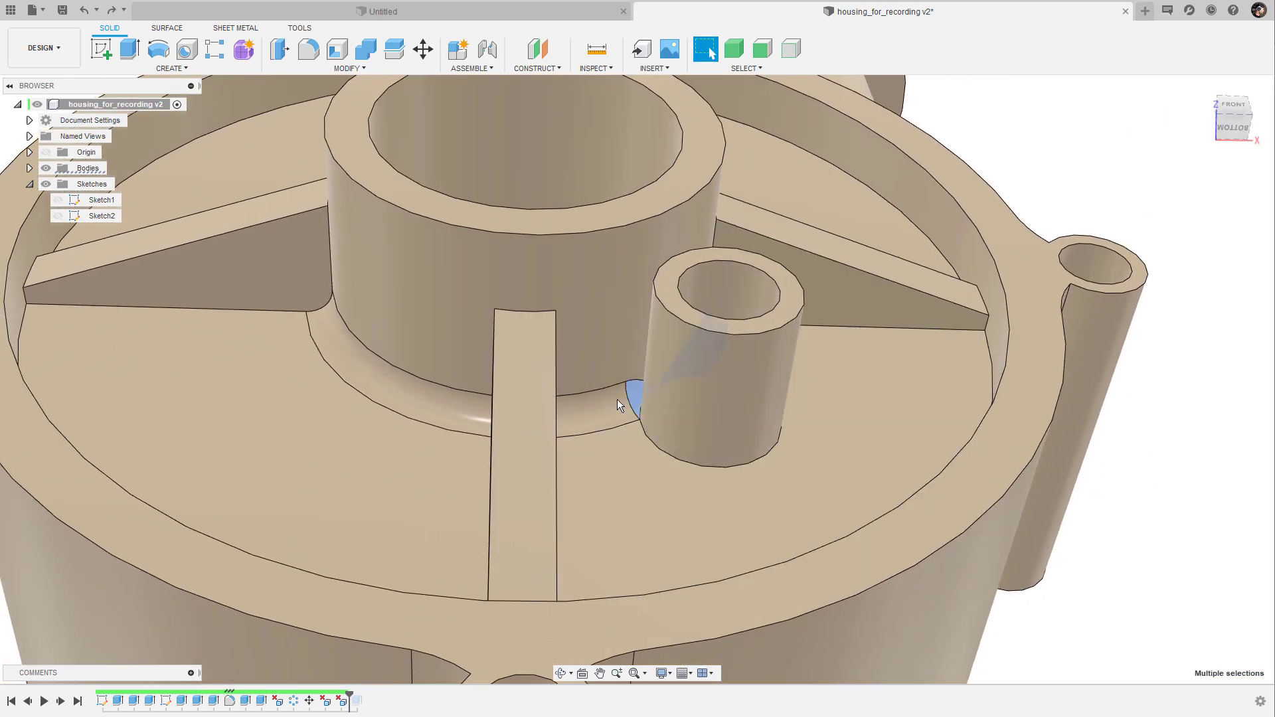
{"action": "key", "text": "Delete"}
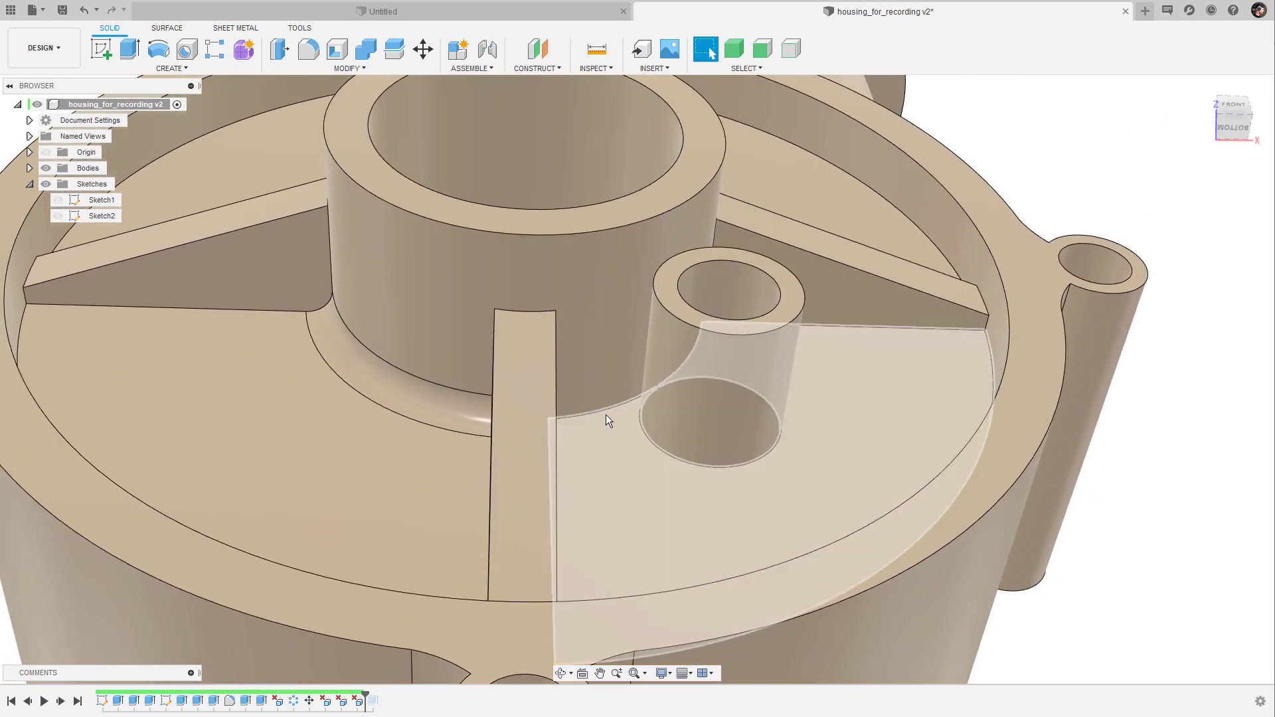
- Try to move the small boss's outer, top and bore faces by 6.764 mm in X and -15.329 mm in Y
{"action": "middle_click_drag", "start_coordinate": [1081, 257], "coordinate": [638, 425], "text": "shift"}
{"action": "left_click", "coordinate": [591, 485]}
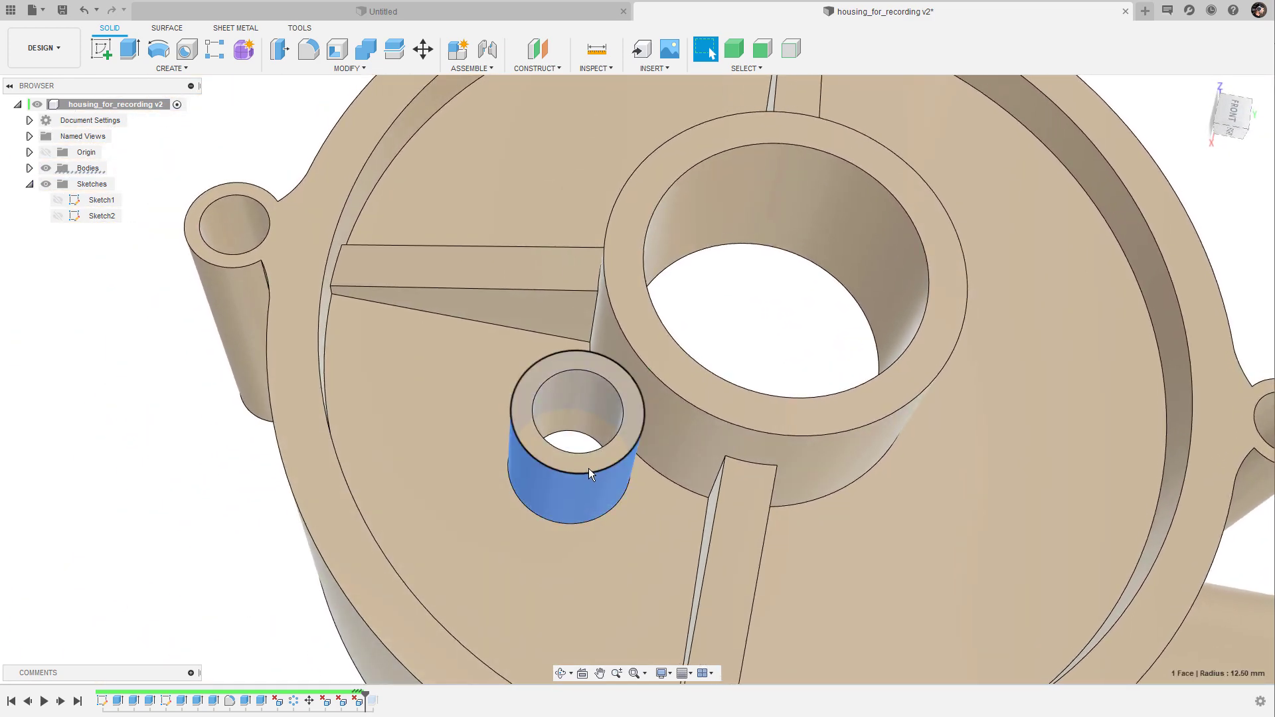
{"action": "left_click", "coordinate": [588, 466], "text": "ctrl"}
{"action": "left_click", "coordinate": [583, 404], "text": "ctrl"}
{"action": "key", "text": "m"}
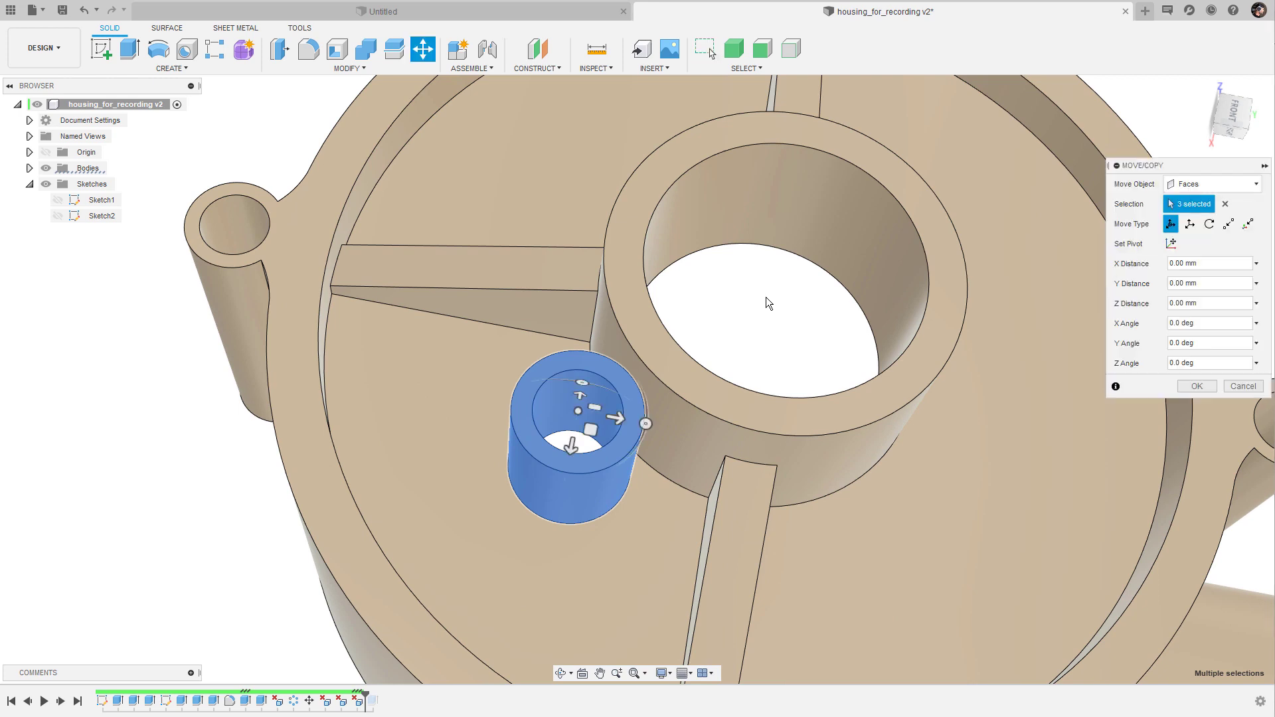
{"action": "scroll", "coordinate": [768, 296], "scroll_direction": "down", "scroll_amount": 2}
{"action": "middle_click_drag", "start_coordinate": [768, 298], "coordinate": [779, 293], "text": "shift"}
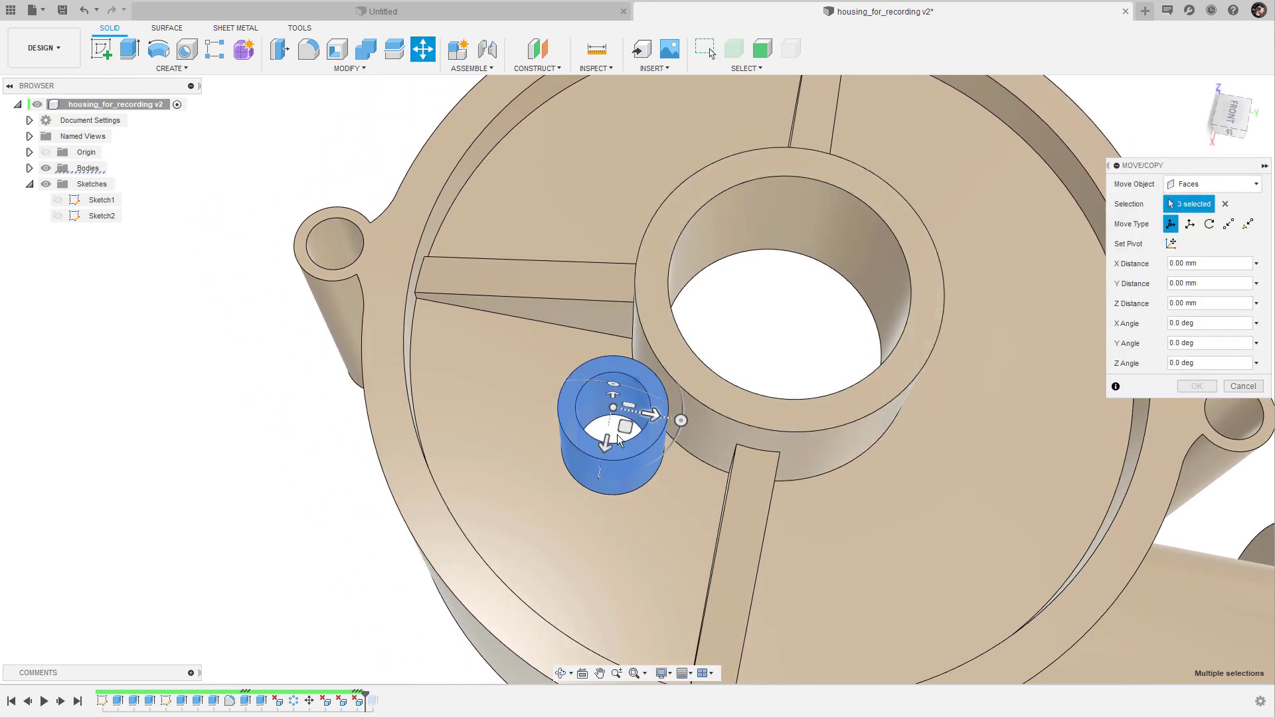
{"action": "left_click_drag", "start_coordinate": [624, 423], "coordinate": [552, 440]}
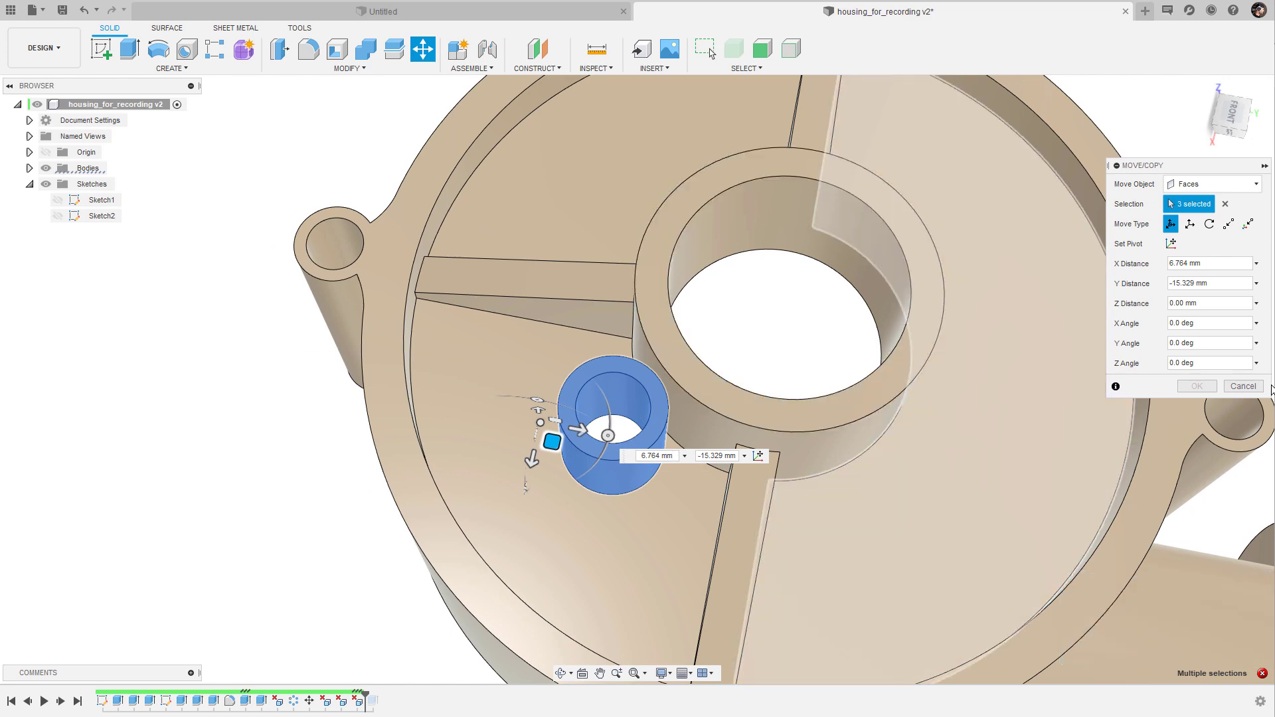
{"action": "left_click", "coordinate": [1242, 386]}
- Examine the outer walls of the small boss and the central boss where they meet, and the small boss's bore
{"action": "middle_click_drag", "start_coordinate": [771, 327], "coordinate": [632, 488], "text": "shift"}
{"action": "left_click", "coordinate": [636, 484]}
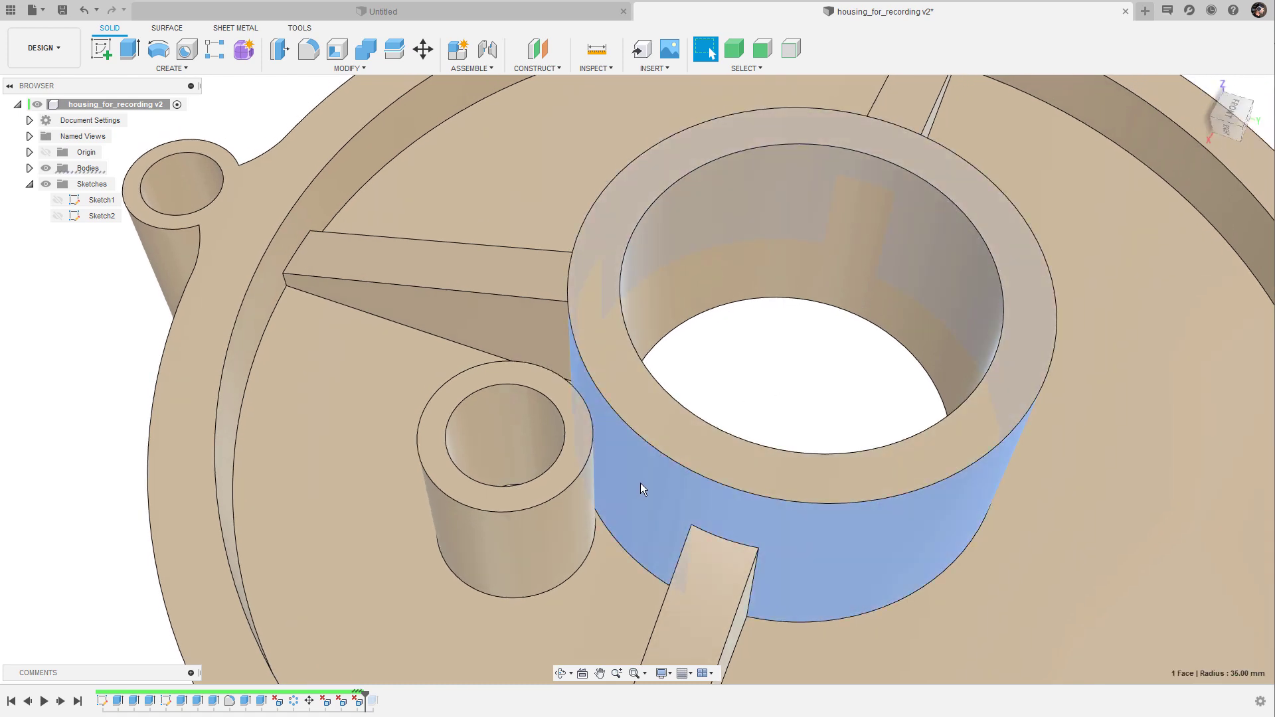
{"action": "left_click", "coordinate": [723, 393]}
{"action": "left_click", "coordinate": [575, 506]}
{"action": "left_click", "coordinate": [626, 495]}
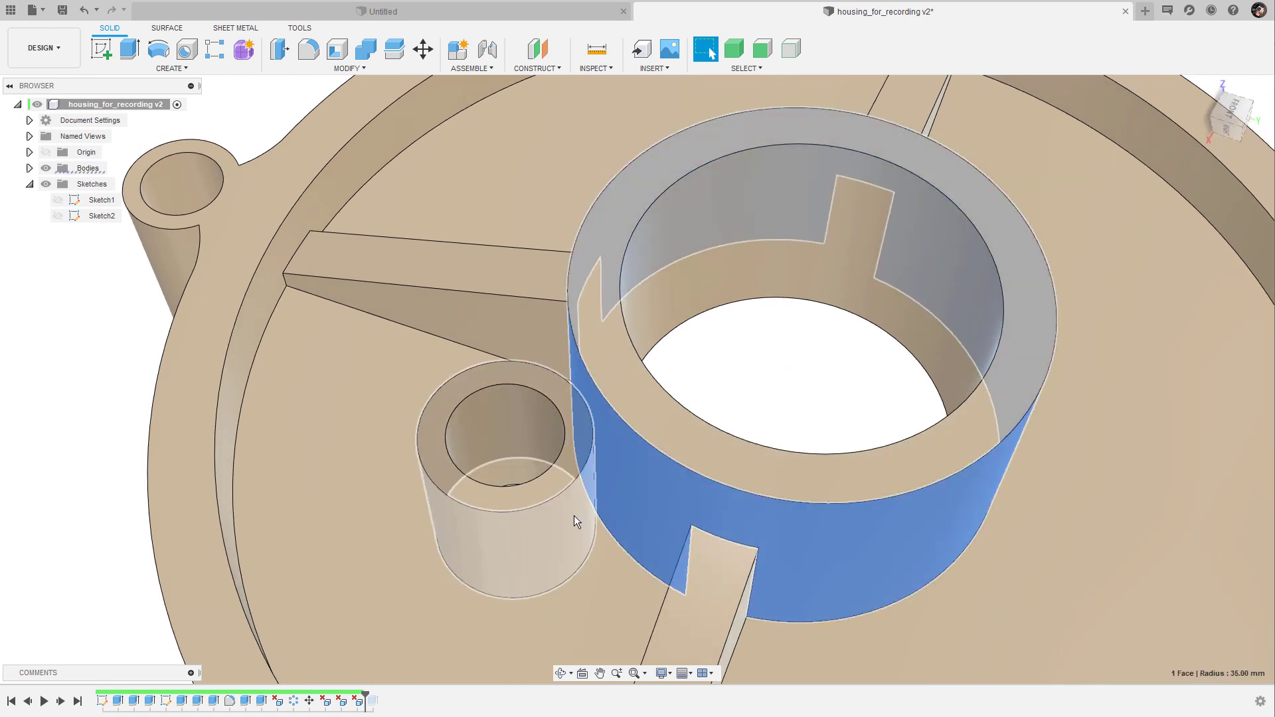
{"action": "left_click", "coordinate": [574, 515]}
{"action": "left_click", "coordinate": [744, 389]}
{"action": "scroll", "coordinate": [745, 388], "scroll_direction": "down", "scroll_amount": 3}
{"action": "middle_click_drag", "start_coordinate": [764, 383], "coordinate": [779, 377], "text": "shift"}
{"action": "scroll", "coordinate": [783, 379], "scroll_direction": "down", "scroll_amount": 2}
{"action": "scroll", "coordinate": [786, 381], "scroll_direction": "up", "scroll_amount": 4}
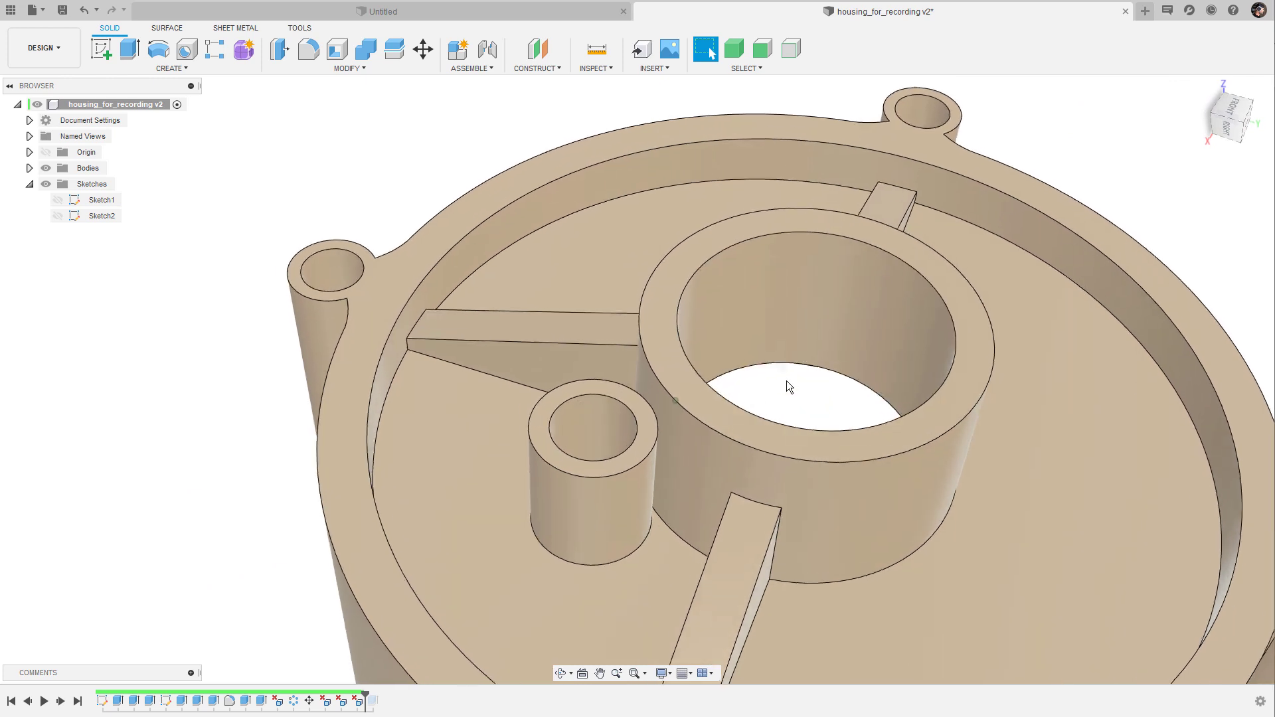
{"action": "left_click", "coordinate": [590, 432]}
{"action": "left_click", "coordinate": [777, 389]}
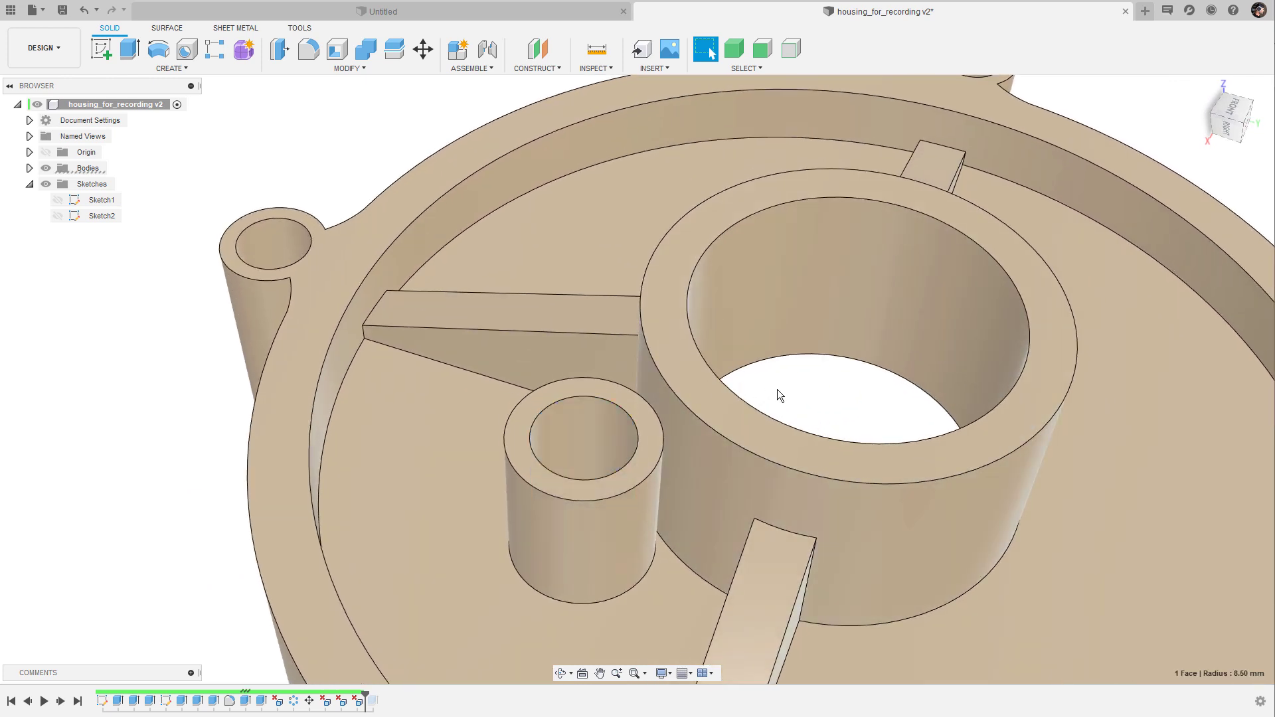
- Delete the small boss's outer wall and top face, keeping its hole through the floor
{"action": "left_click", "coordinate": [644, 413]}
{"action": "double_click", "coordinate": [625, 536]}
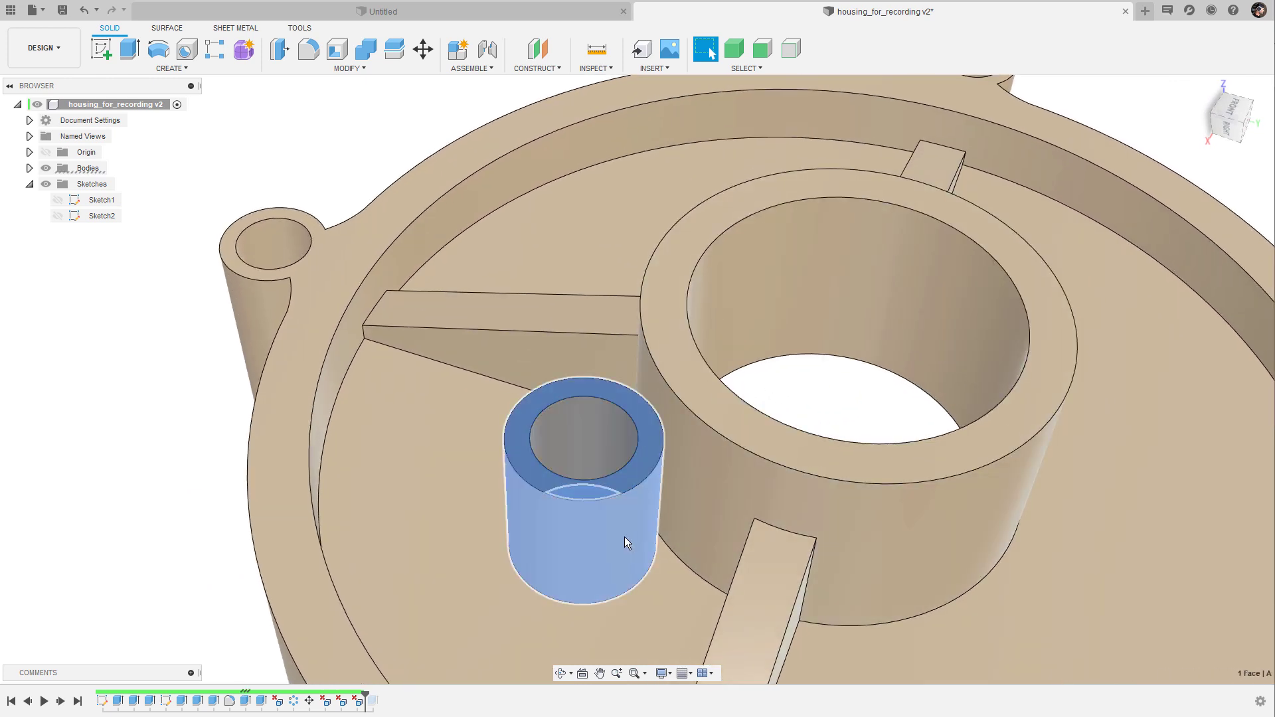
{"action": "key", "text": "Delete"}
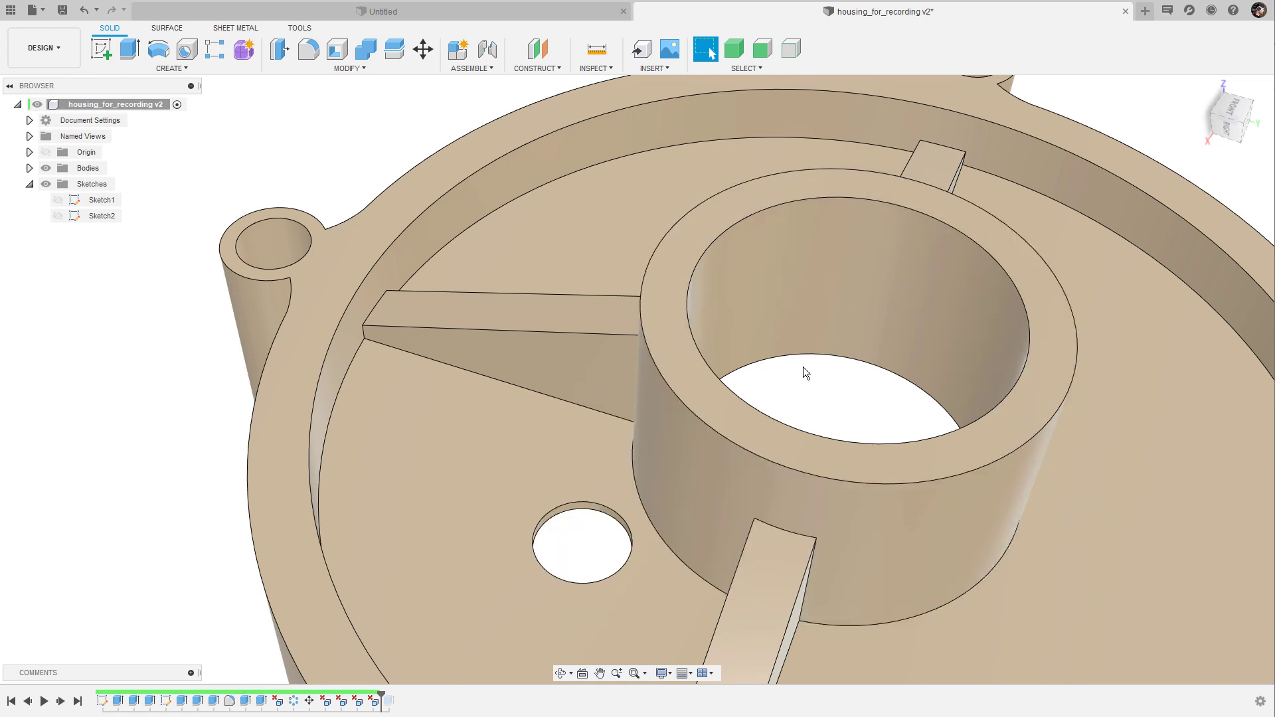
- Move the face of the small hole left in the floor by 6.697 mm in X and -14.30 mm in Y
{"action": "key", "text": "m"}
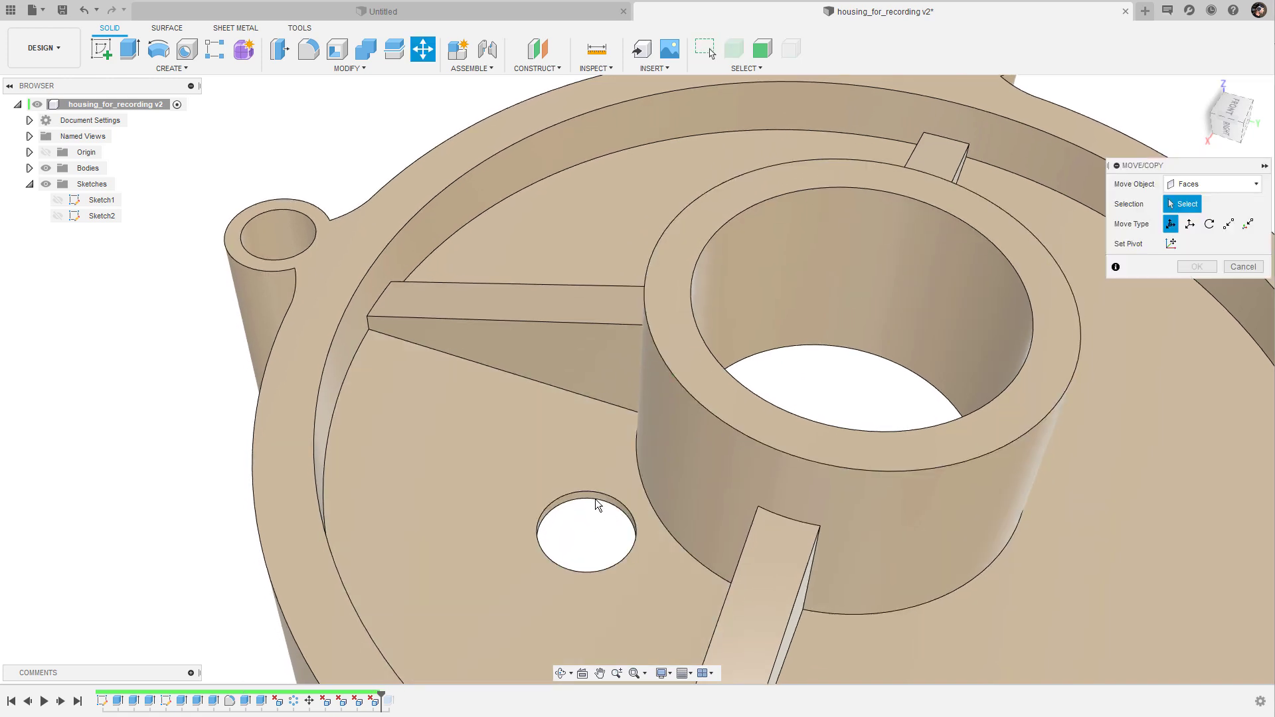
{"action": "left_click", "coordinate": [595, 498]}
{"action": "middle_click_drag", "start_coordinate": [600, 499], "coordinate": [619, 512], "text": "shift"}
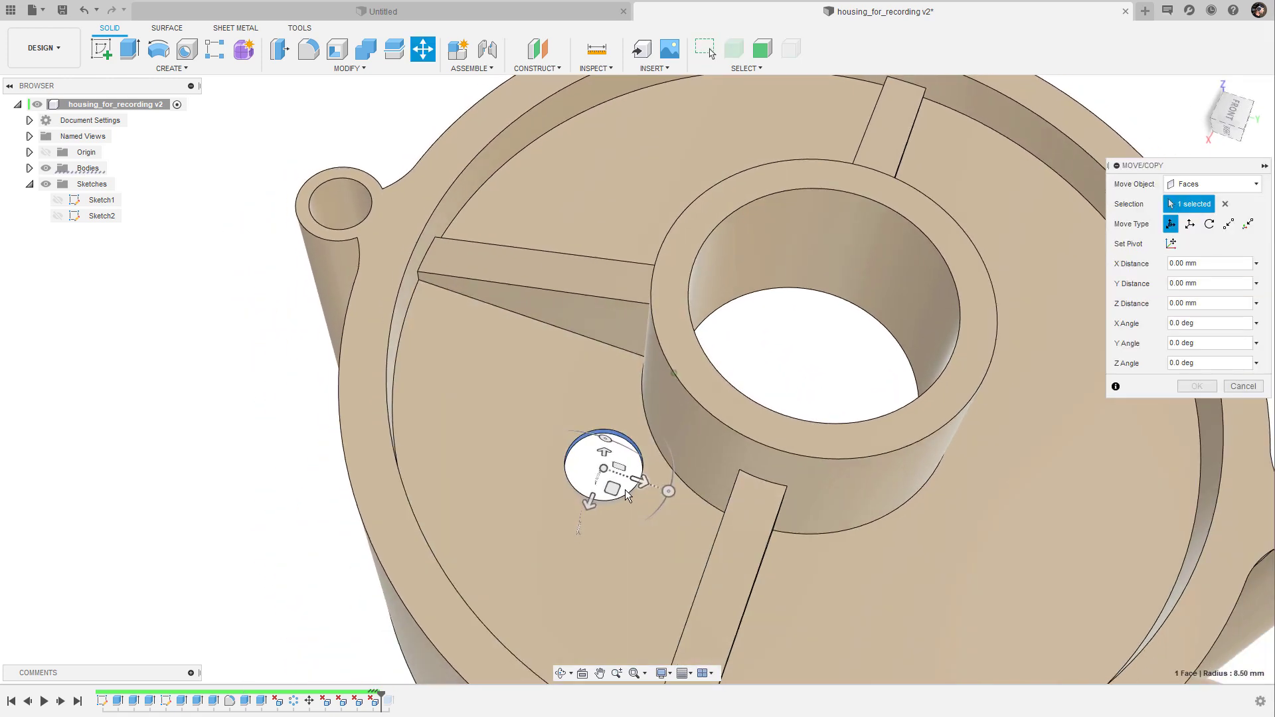
{"action": "left_click_drag", "start_coordinate": [612, 487], "coordinate": [538, 493]}
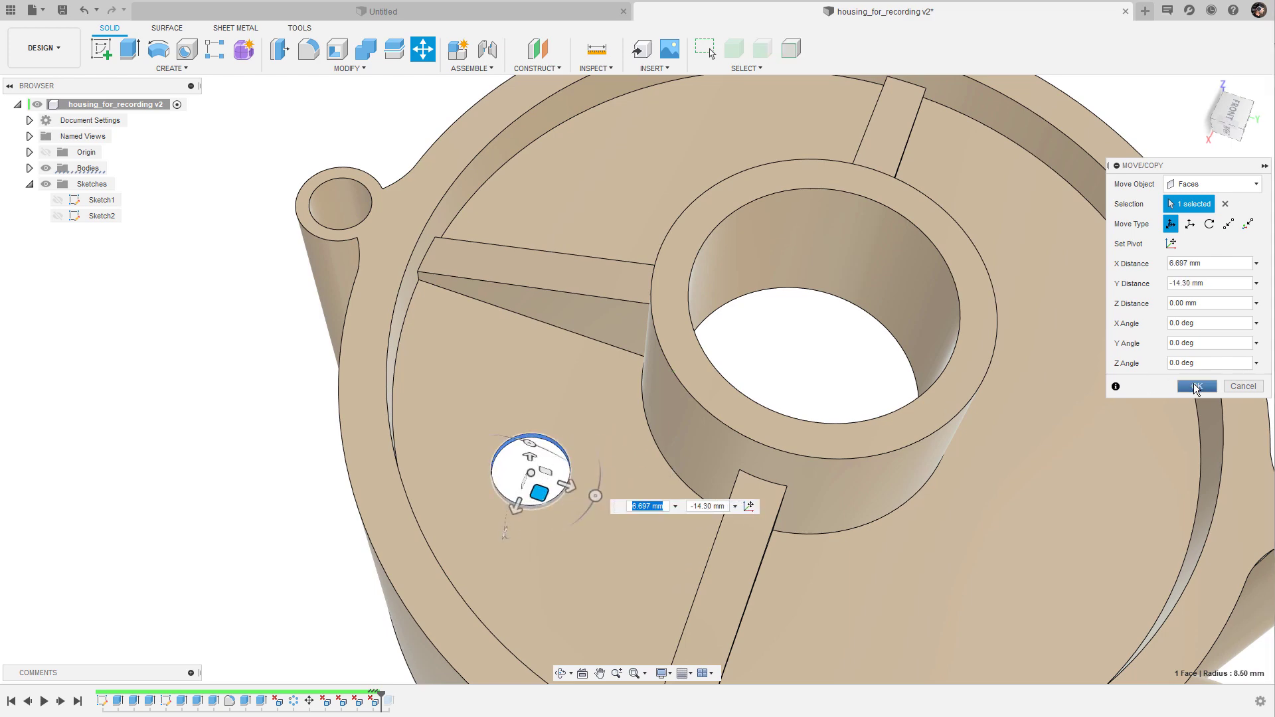
{"action": "left_click", "coordinate": [1196, 386]}
{"action": "scroll", "coordinate": [800, 362], "scroll_direction": "down", "scroll_amount": 2}
- Start a sketch on the floor face around the small hole and project the hole's circular edge into it
{"action": "left_click", "coordinate": [640, 488]}
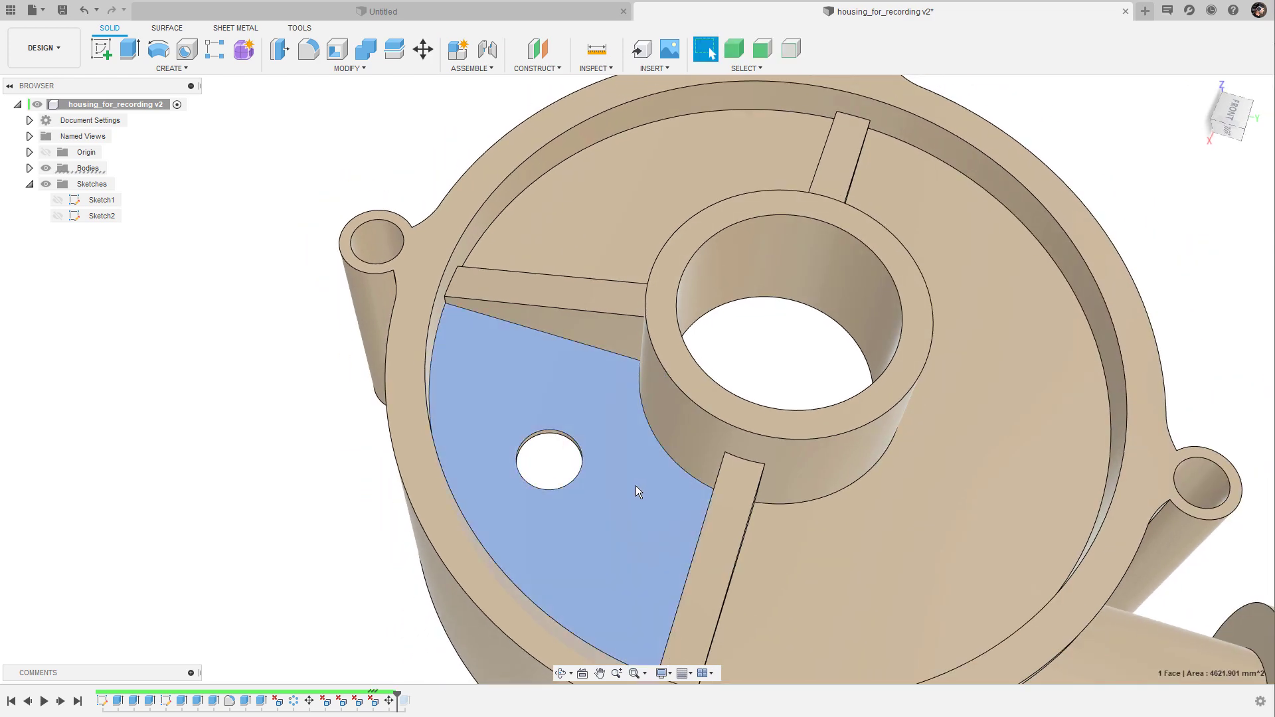
{"action": "key", "text": "p"}
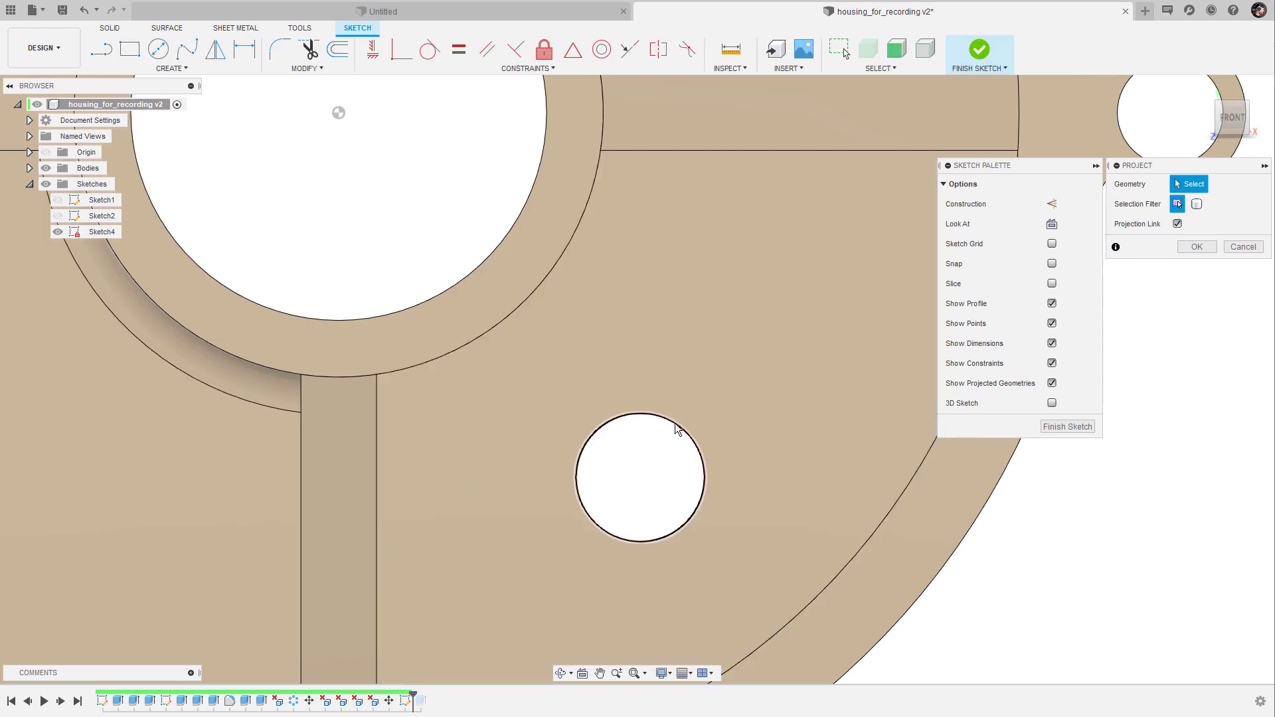
{"action": "left_click", "coordinate": [676, 424]}
{"action": "left_click", "coordinate": [1196, 247]}
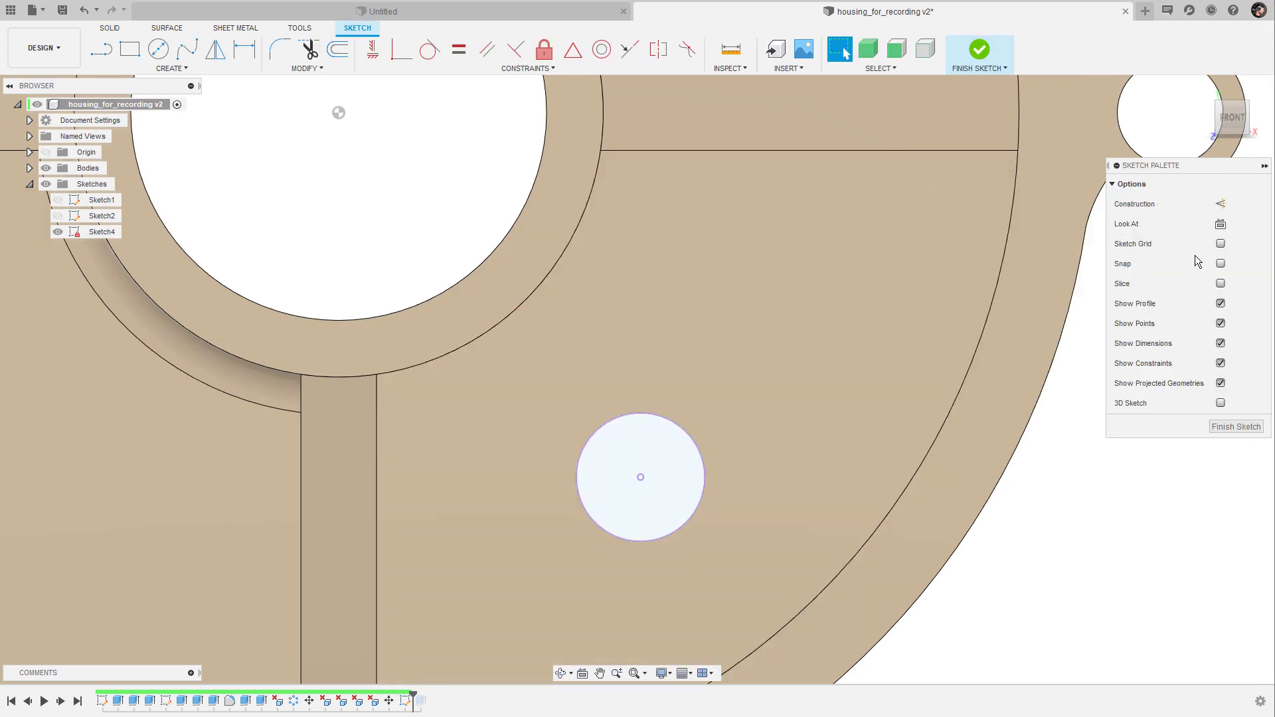
{"action": "middle_click_drag", "start_coordinate": [717, 448], "coordinate": [696, 433], "text": "shift"}
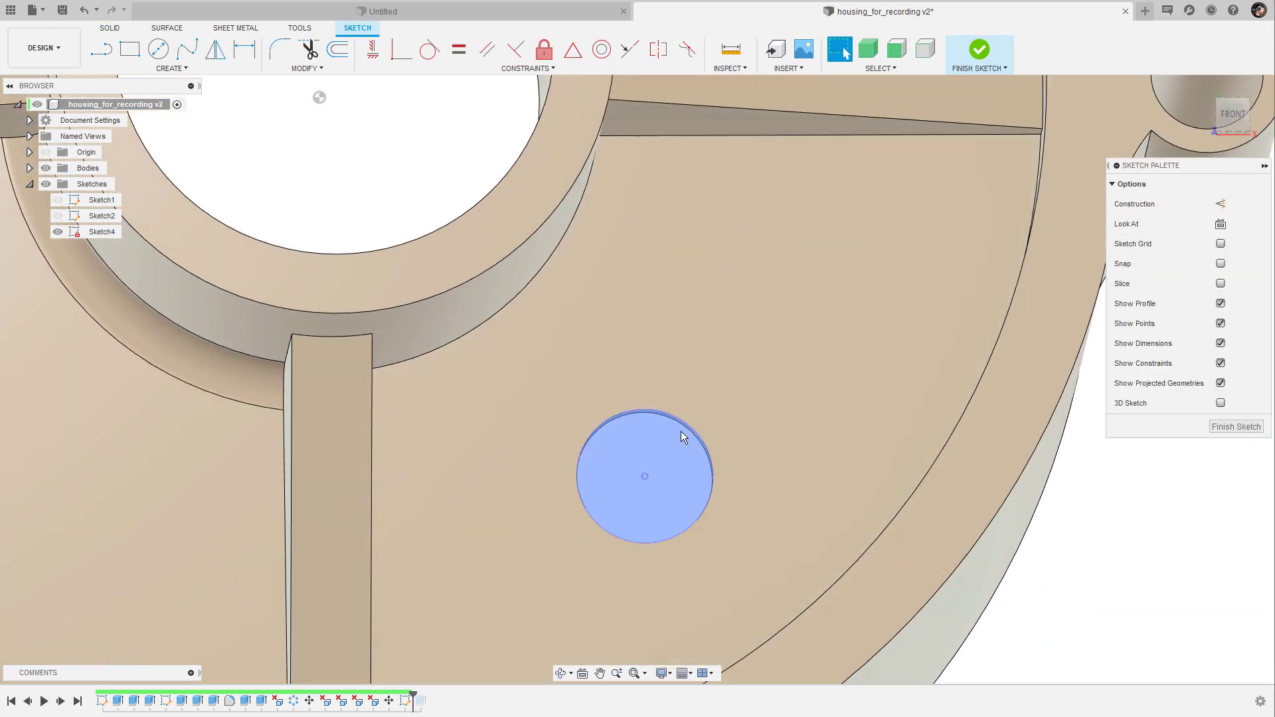
- Offset the projected hole circle slightly outward to form a ring profile around the hole
{"action": "key", "text": "o"}
{"action": "left_click", "coordinate": [693, 433]}
{"action": "left_click_drag", "start_coordinate": [700, 427], "coordinate": [713, 420]}
{"action": "left_click", "coordinate": [1197, 267]}
{"action": "mouse_move", "coordinate": [1188, 305]}
{"action": "middle_mouse_down", "text": "shift"}
{"action": "mouse_move", "coordinate": [1116, 478]}
{"action": "mouse_move", "coordinate": [929, 449]}
{"action": "middle_mouse_up", "text": "shift"}
- Extrude the ring profile around the hole 35 mm and join it to the housing as a hollow boss
{"action": "key", "text": "q"}
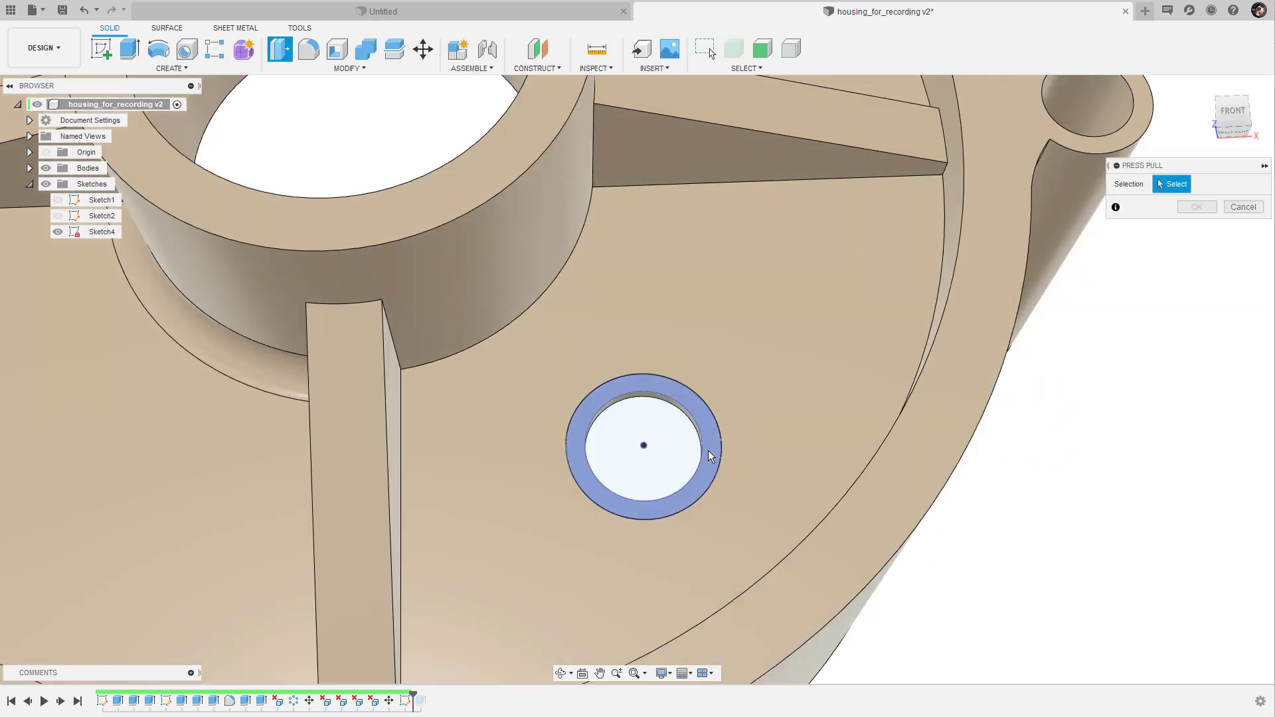
{"action": "left_click", "coordinate": [711, 451]}
{"action": "middle_click_drag", "start_coordinate": [726, 444], "coordinate": [715, 480], "text": "shift"}
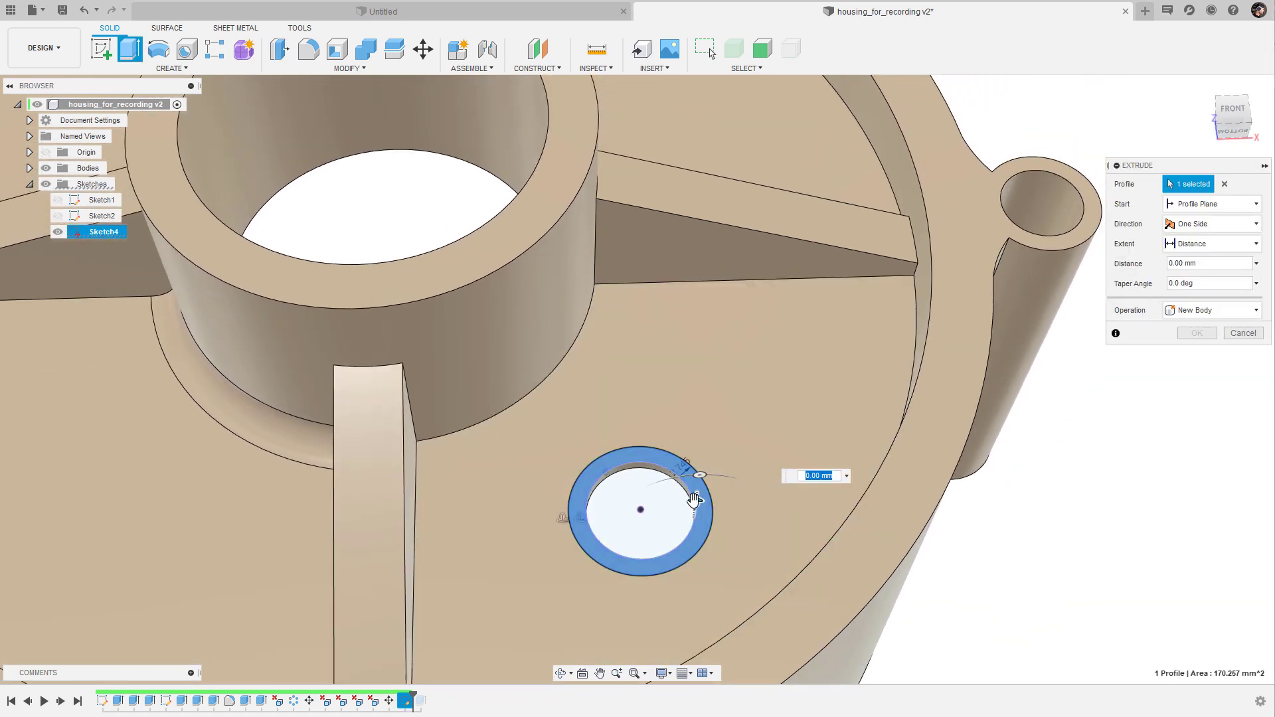
{"action": "left_click_drag", "start_coordinate": [692, 498], "coordinate": [689, 390]}
{"action": "scroll", "coordinate": [769, 394], "scroll_direction": "down", "scroll_amount": 5}
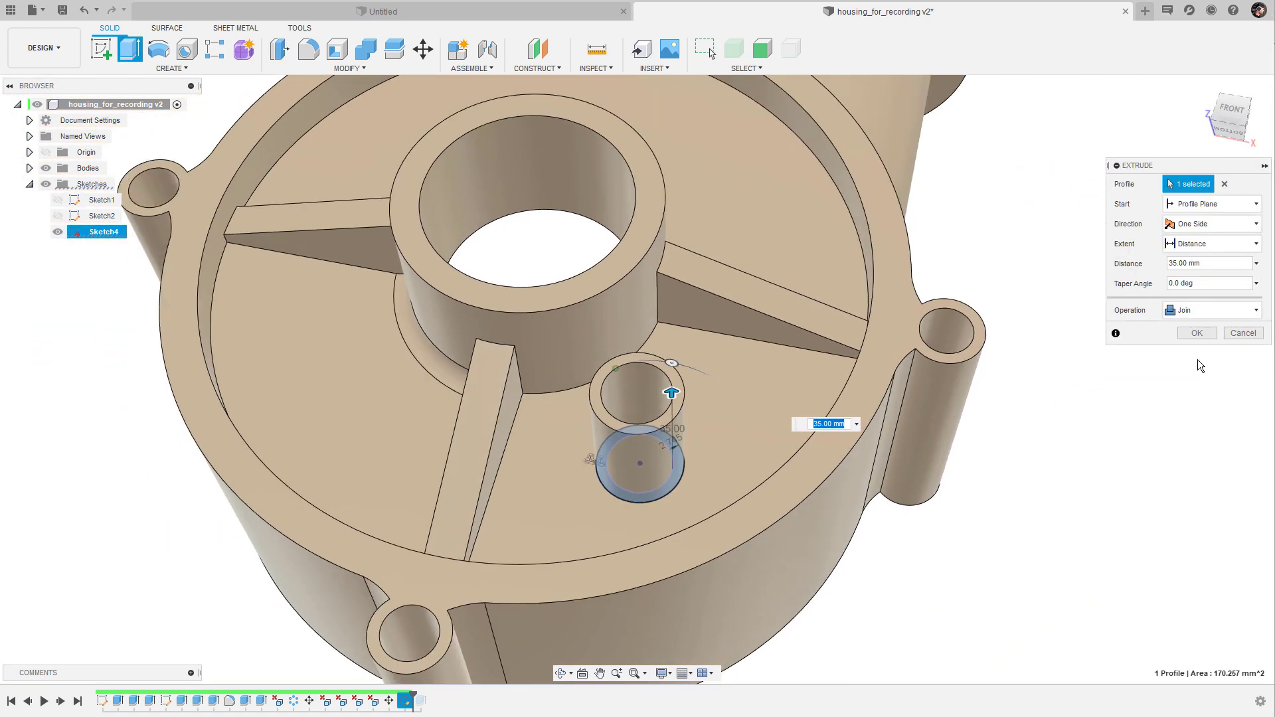
{"action": "left_click", "coordinate": [1197, 333]}
{"action": "scroll", "coordinate": [1186, 400], "scroll_direction": "down", "scroll_amount": 4}
{"action": "middle_click_drag", "start_coordinate": [1186, 401], "coordinate": [1181, 392], "text": "shift"}
{"action": "scroll", "coordinate": [711, 448], "scroll_direction": "up", "scroll_amount": 5}
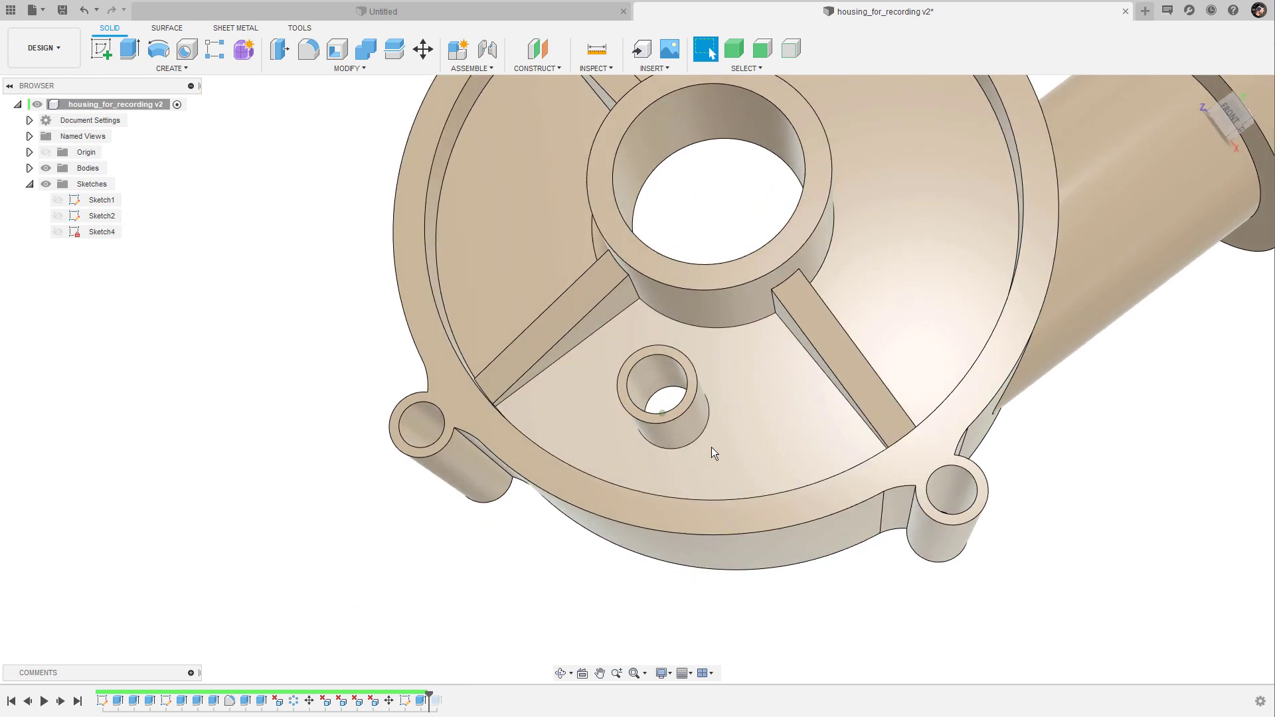
- Move the new boss's outer wall, top face and bore together across the floor, away from the central boss towards the neighbouring rib
{"action": "left_click", "coordinate": [683, 491]}
{"action": "left_click", "coordinate": [695, 440], "text": "ctrl"}
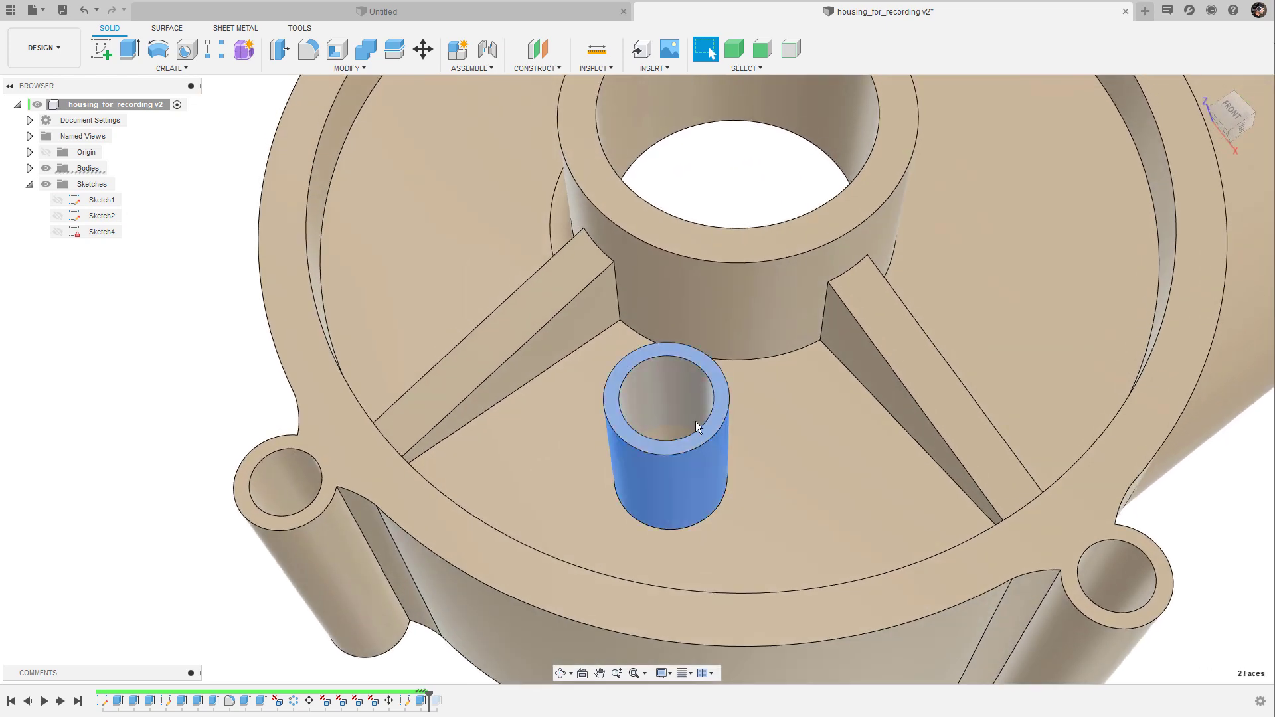
{"action": "left_click", "coordinate": [687, 405], "text": "ctrl"}
{"action": "key", "text": "m"}
{"action": "scroll", "coordinate": [696, 408], "scroll_direction": "down", "scroll_amount": 3}
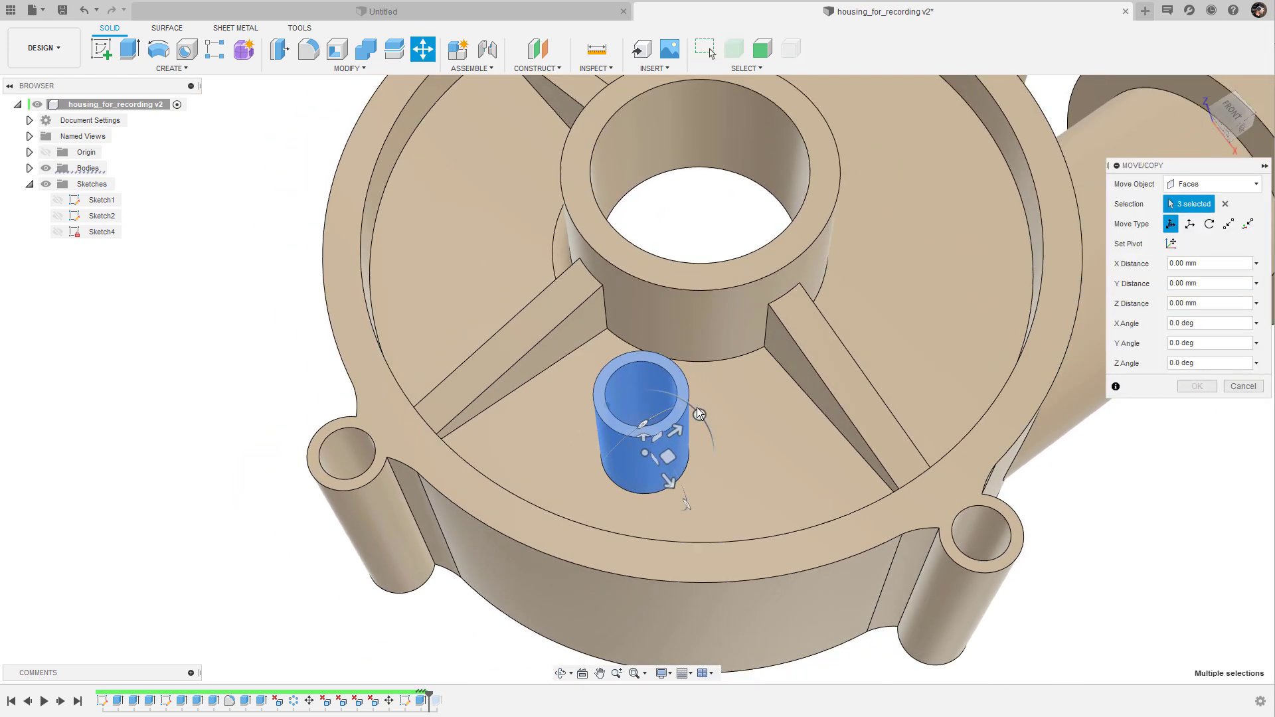
{"action": "middle_click_drag", "start_coordinate": [695, 408], "coordinate": [738, 424], "text": "shift"}
{"action": "scroll", "coordinate": [658, 452], "scroll_direction": "down", "scroll_amount": 2}
{"action": "left_click_drag", "start_coordinate": [664, 465], "coordinate": [585, 455]}
{"action": "left_click", "coordinate": [1196, 387]}
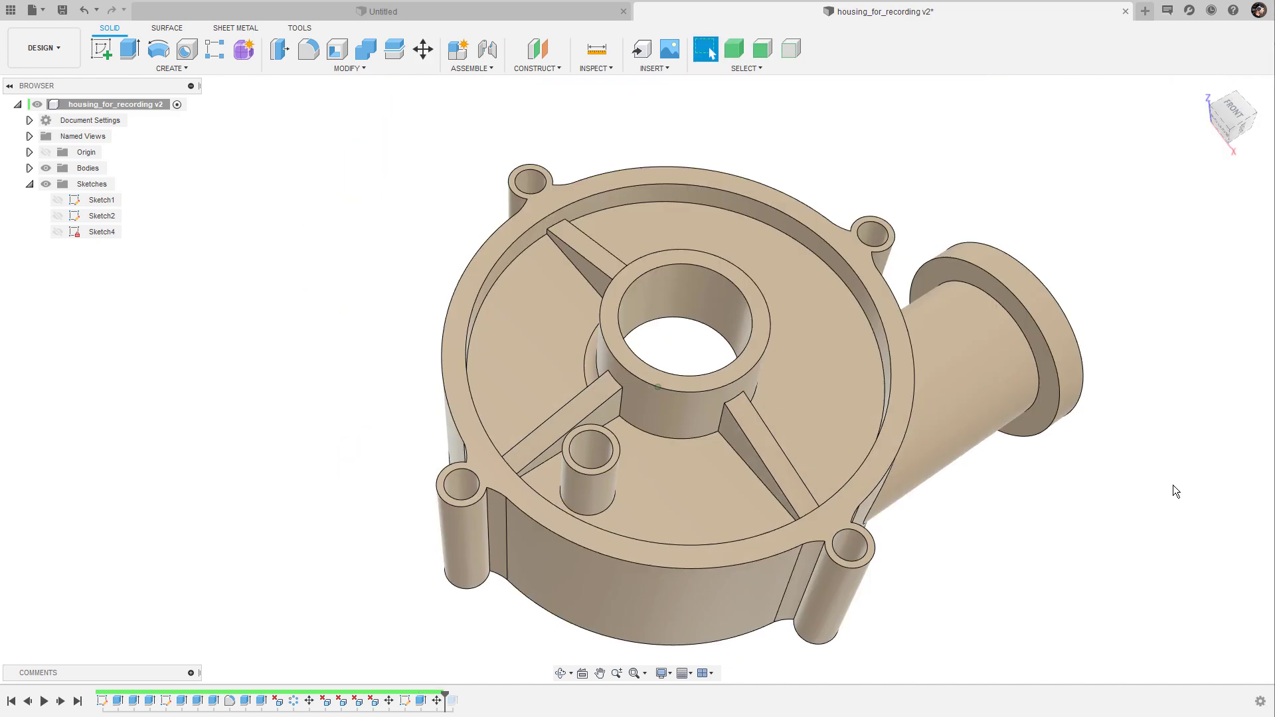
- Start an offset of the outlet pipe's outer face and try -15 mm with the Automatic offset type
{"action": "scroll", "coordinate": [1045, 174], "scroll_direction": "down", "scroll_amount": 1}
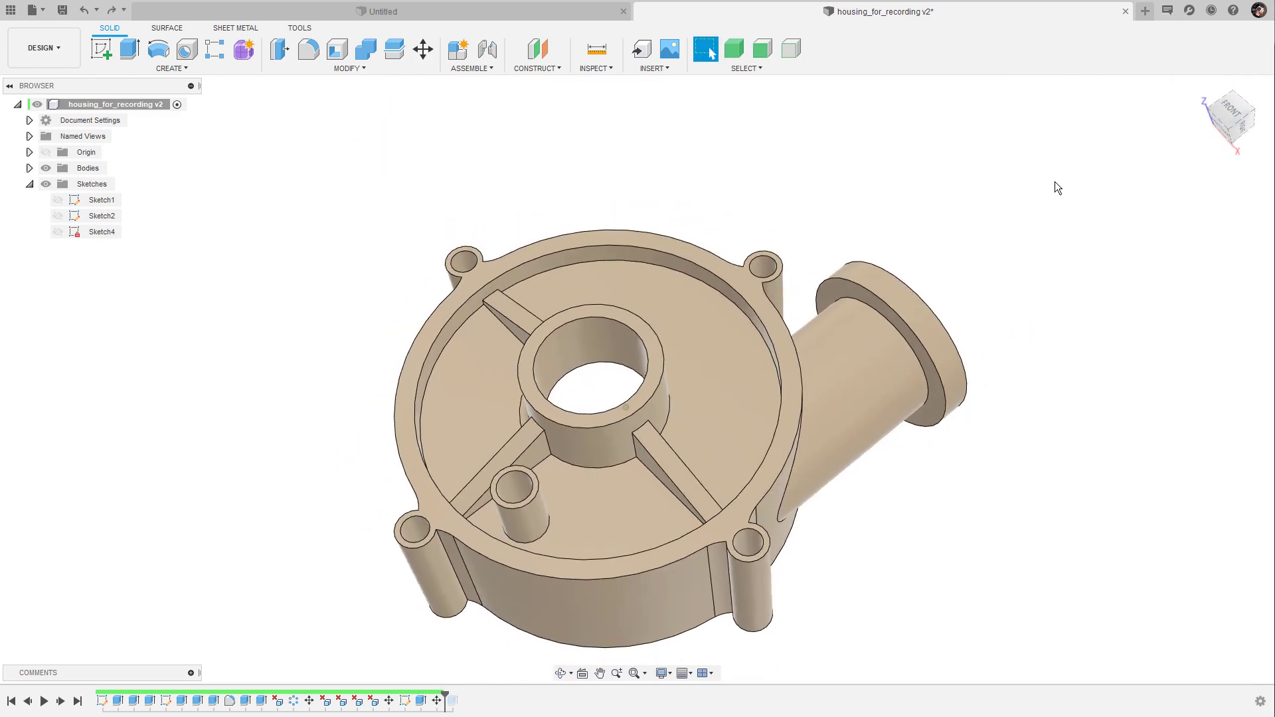
{"action": "middle_click_drag", "start_coordinate": [1054, 182], "coordinate": [891, 296], "text": "shift"}
{"action": "left_click", "coordinate": [890, 310]}
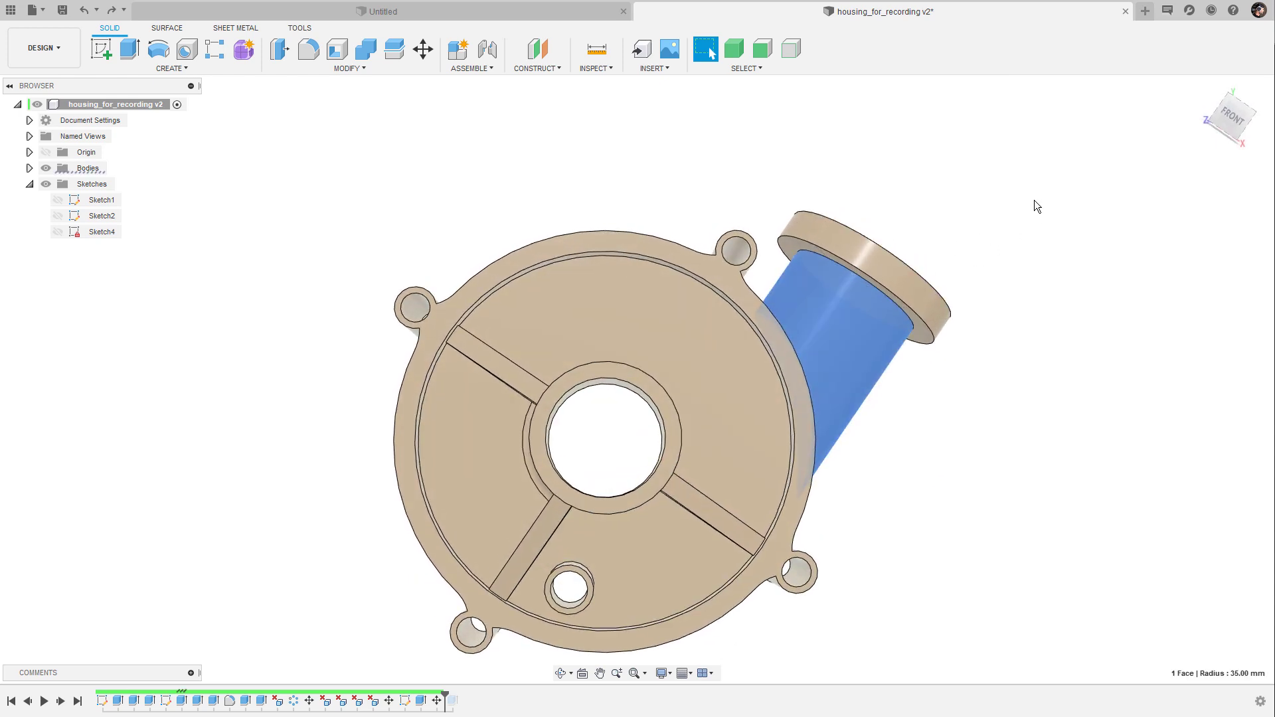
{"action": "middle_click_drag", "start_coordinate": [1035, 204], "coordinate": [987, 150], "text": "shift"}
{"action": "left_click", "coordinate": [989, 158]}
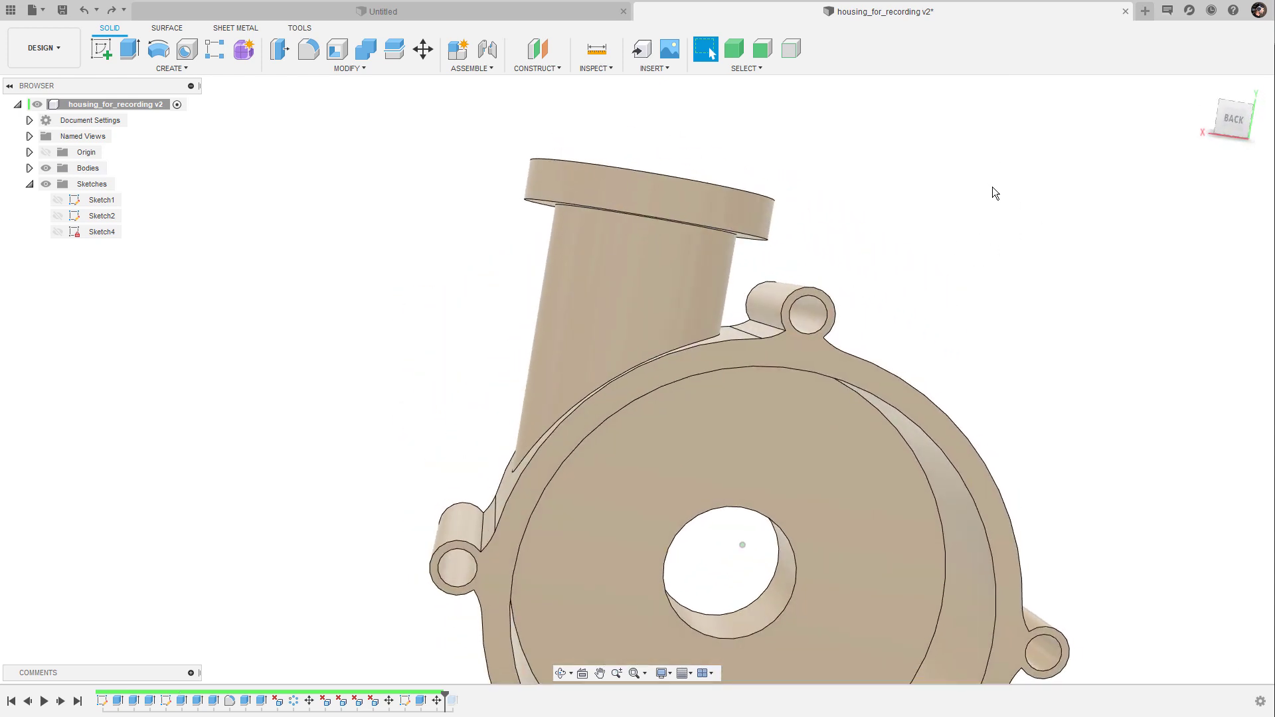
{"action": "key", "text": "q"}
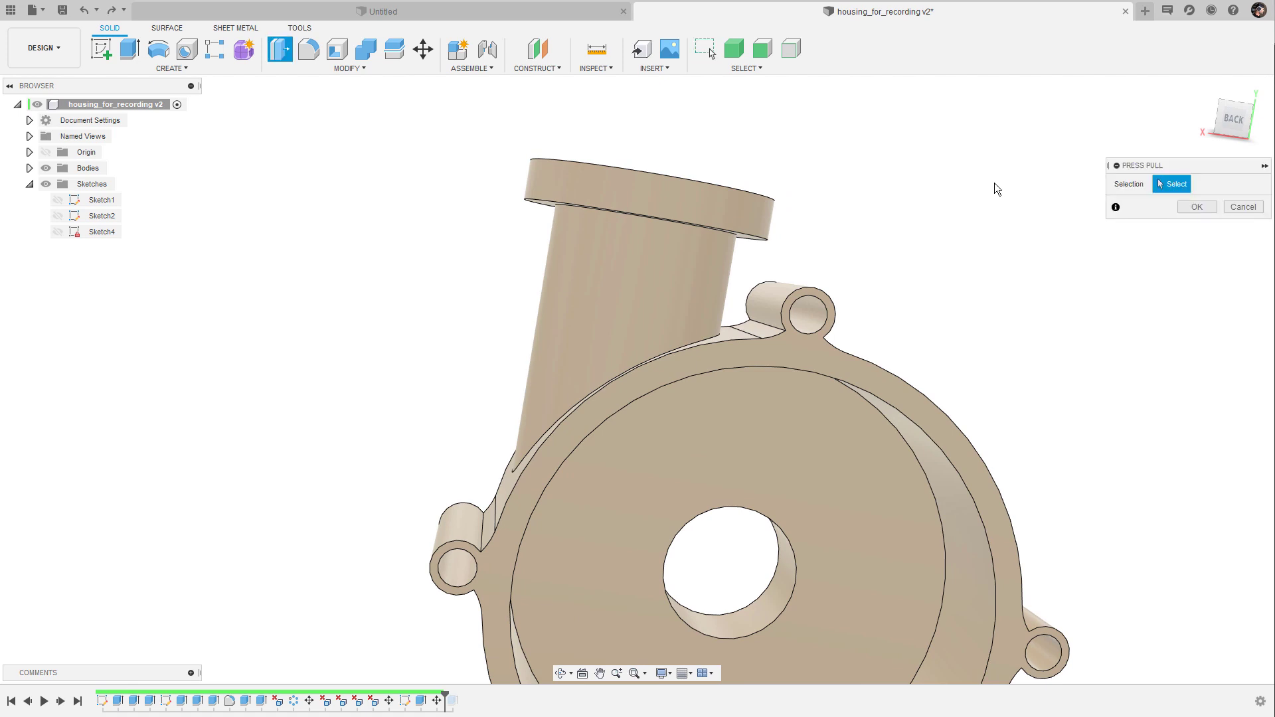
{"action": "left_click", "coordinate": [672, 287]}
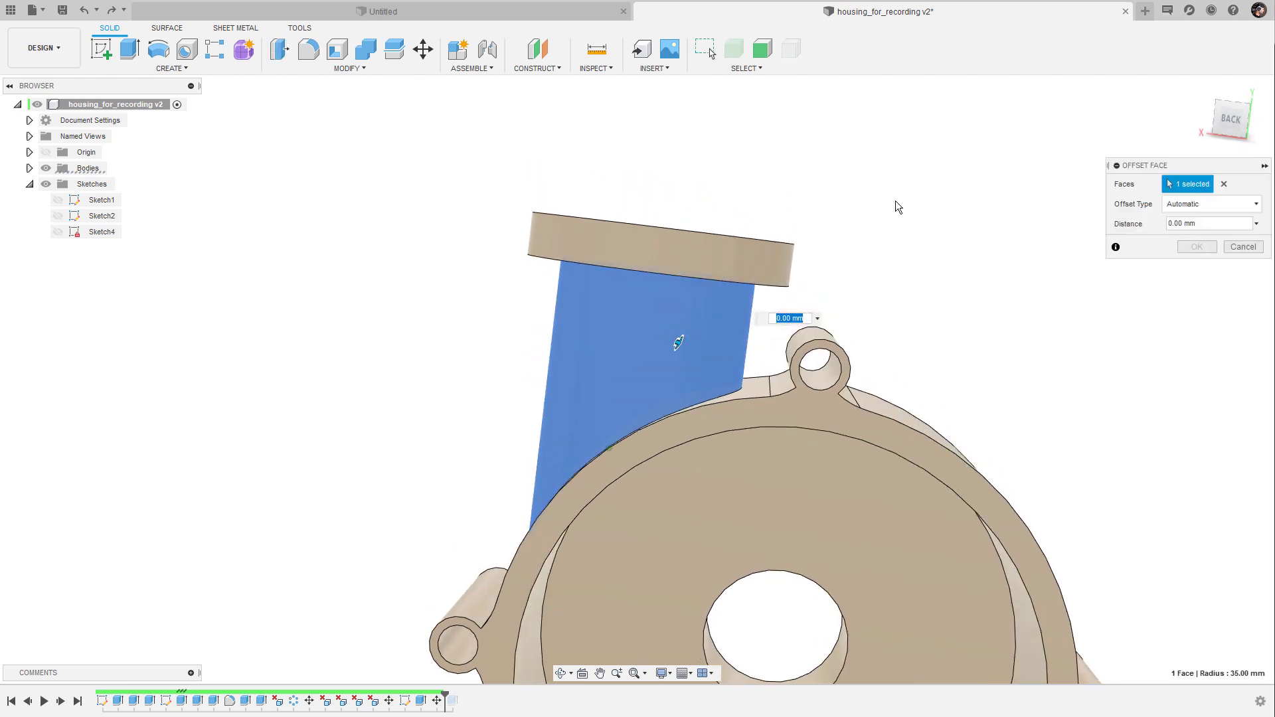
{"action": "middle_click_drag", "start_coordinate": [899, 197], "coordinate": [913, 196], "text": "shift"}
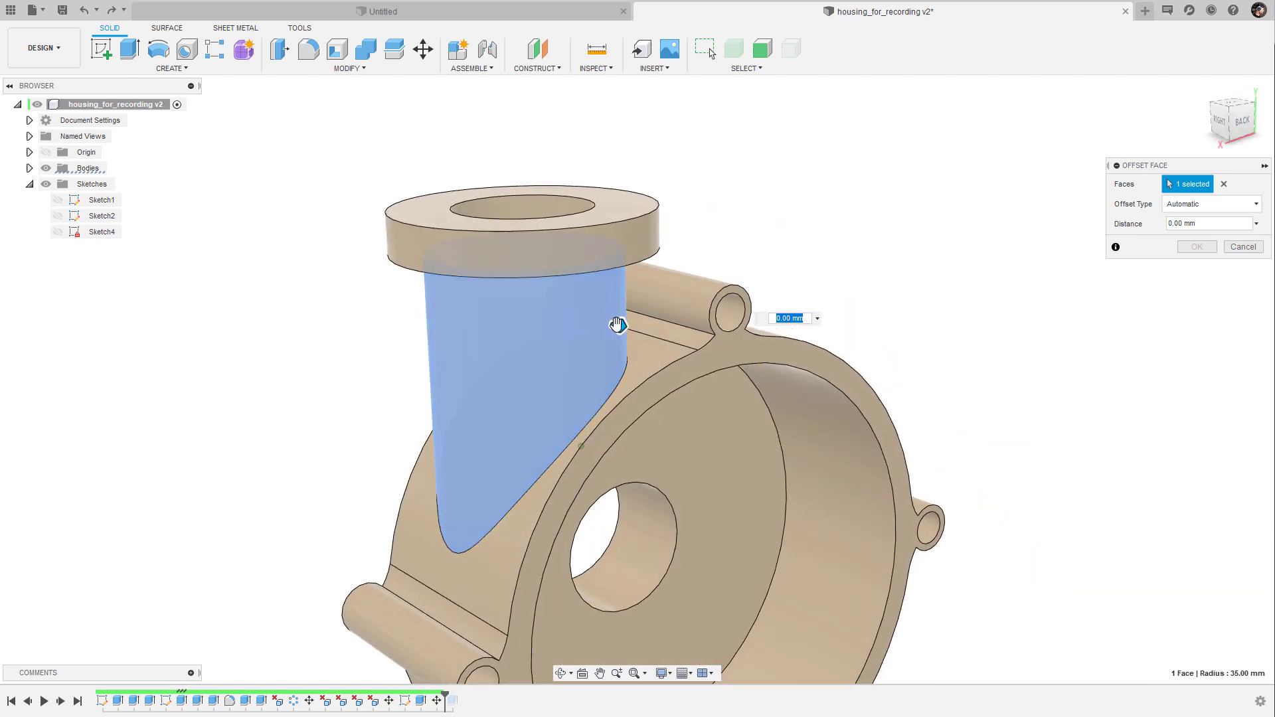
{"action": "left_click_drag", "start_coordinate": [620, 324], "coordinate": [630, 206]}
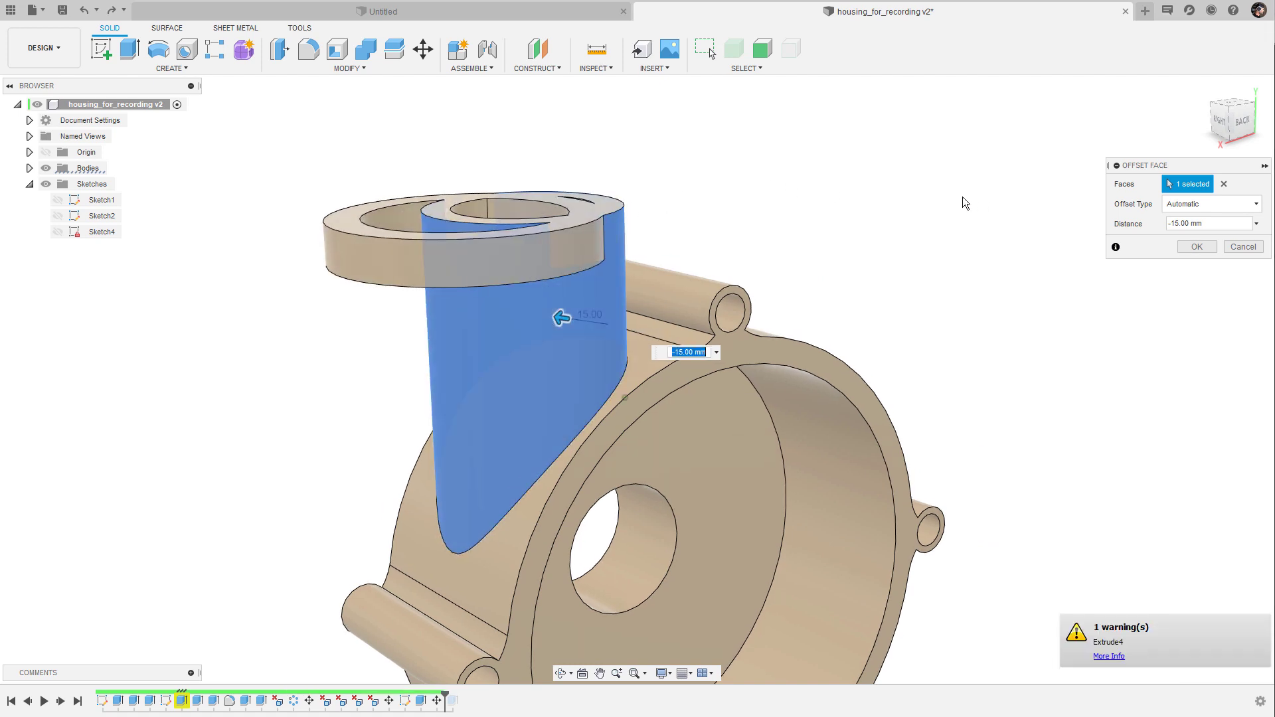
{"action": "middle_click_drag", "start_coordinate": [963, 197], "coordinate": [911, 192], "text": "shift"}
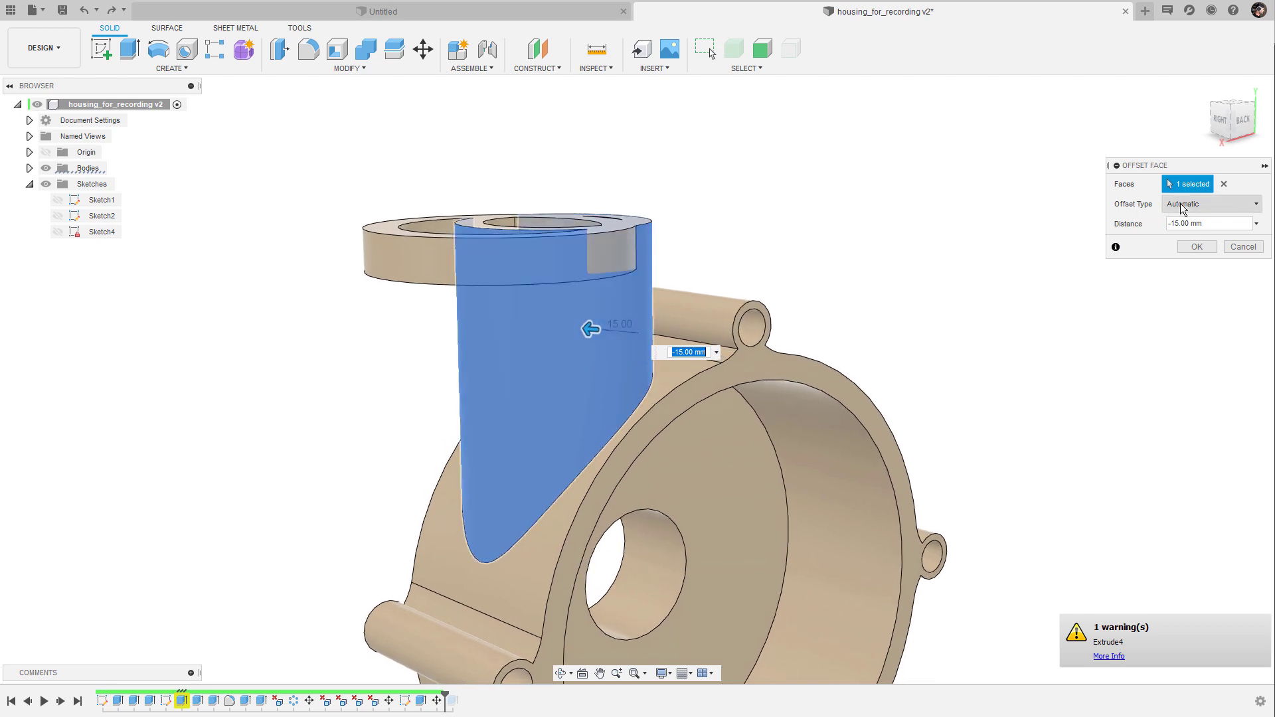
- Change the offset type to New Offset and offset the outlet pipe's outer face by -5 mm
{"action": "left_click", "coordinate": [1234, 207]}
{"action": "left_click", "coordinate": [1228, 239]}
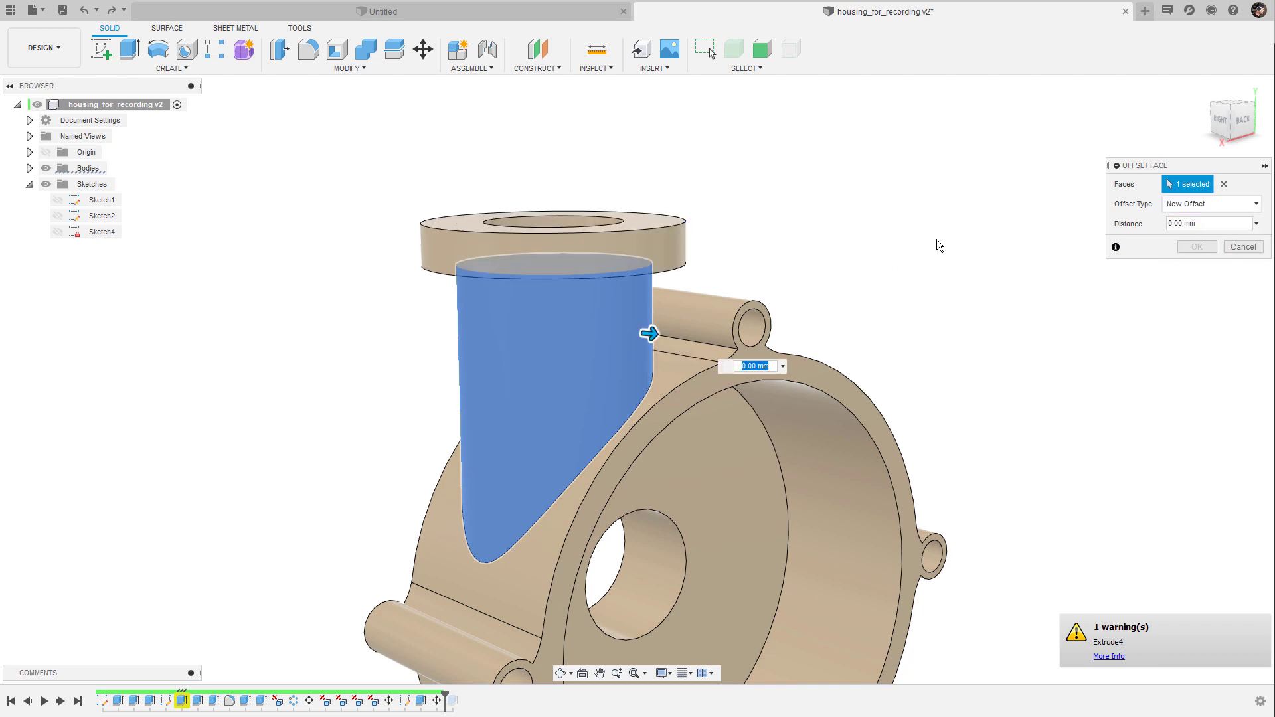
{"action": "scroll", "coordinate": [942, 237], "scroll_direction": "up", "scroll_amount": 3}
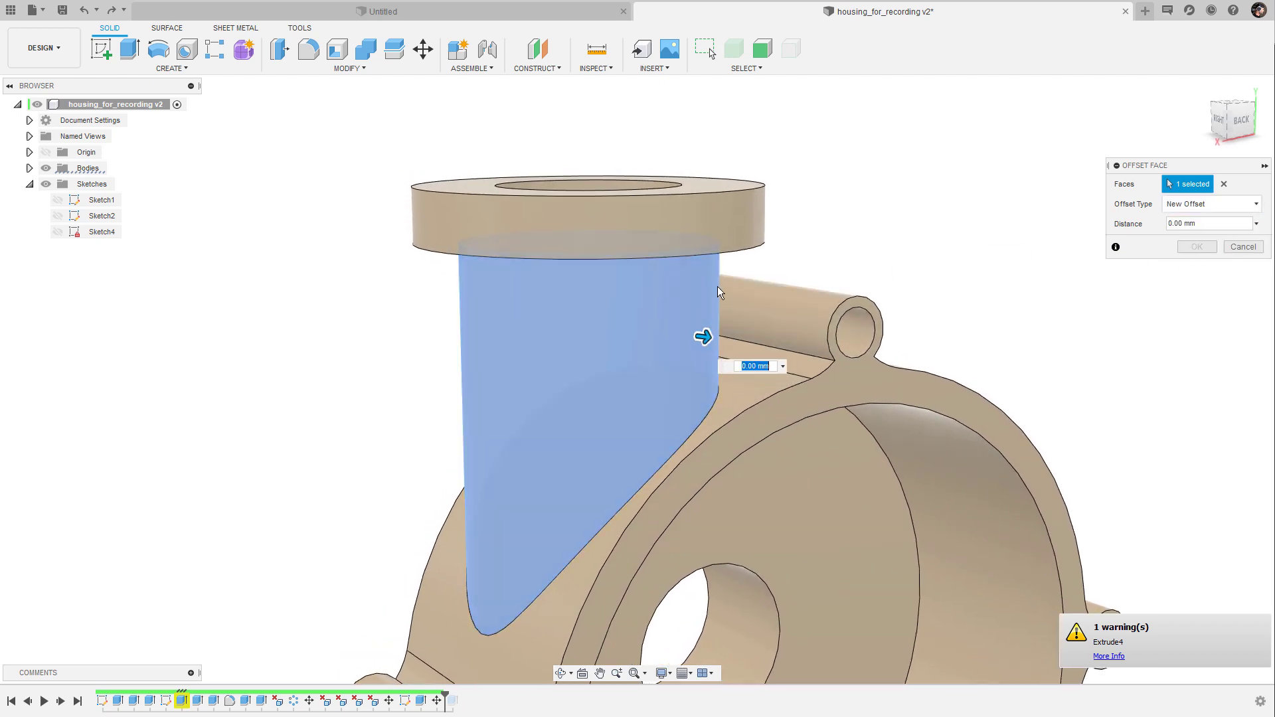
{"action": "left_click_drag", "start_coordinate": [698, 337], "coordinate": [664, 336]}
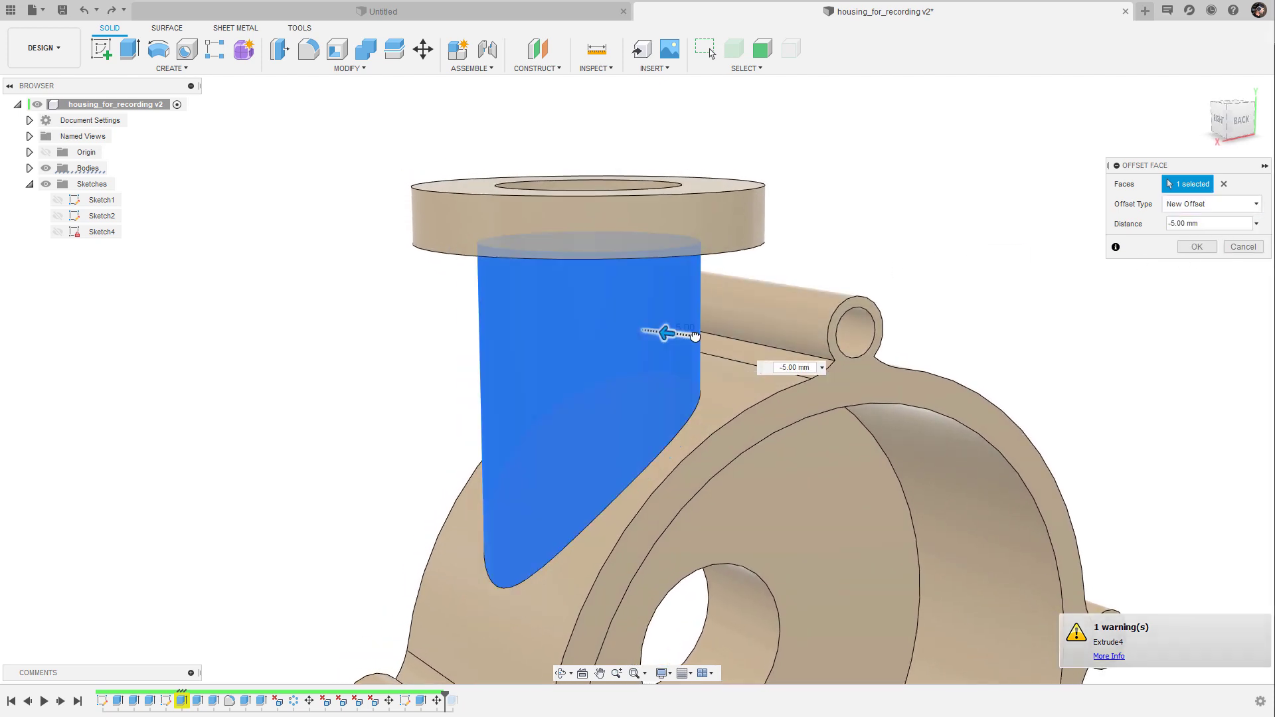
{"action": "scroll", "coordinate": [853, 245], "scroll_direction": "down", "scroll_amount": 2}
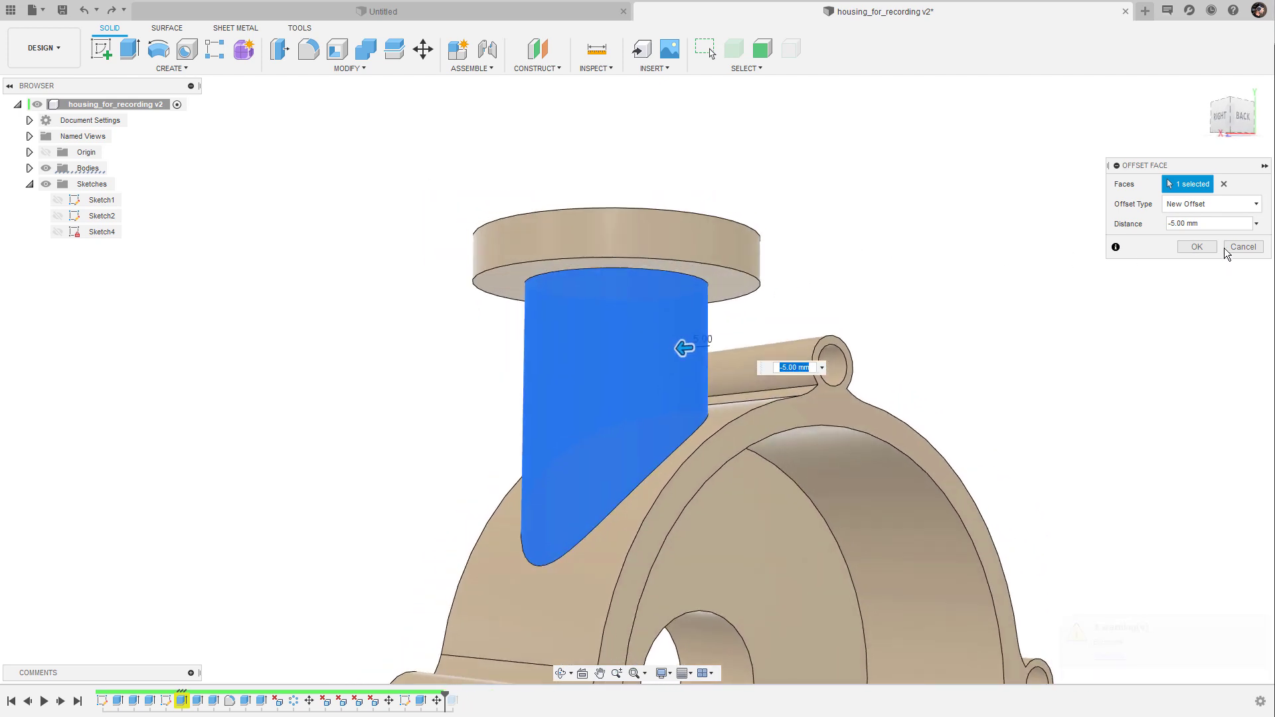
{"action": "left_click", "coordinate": [1196, 247]}
{"action": "scroll", "coordinate": [917, 262], "scroll_direction": "down", "scroll_amount": 5}
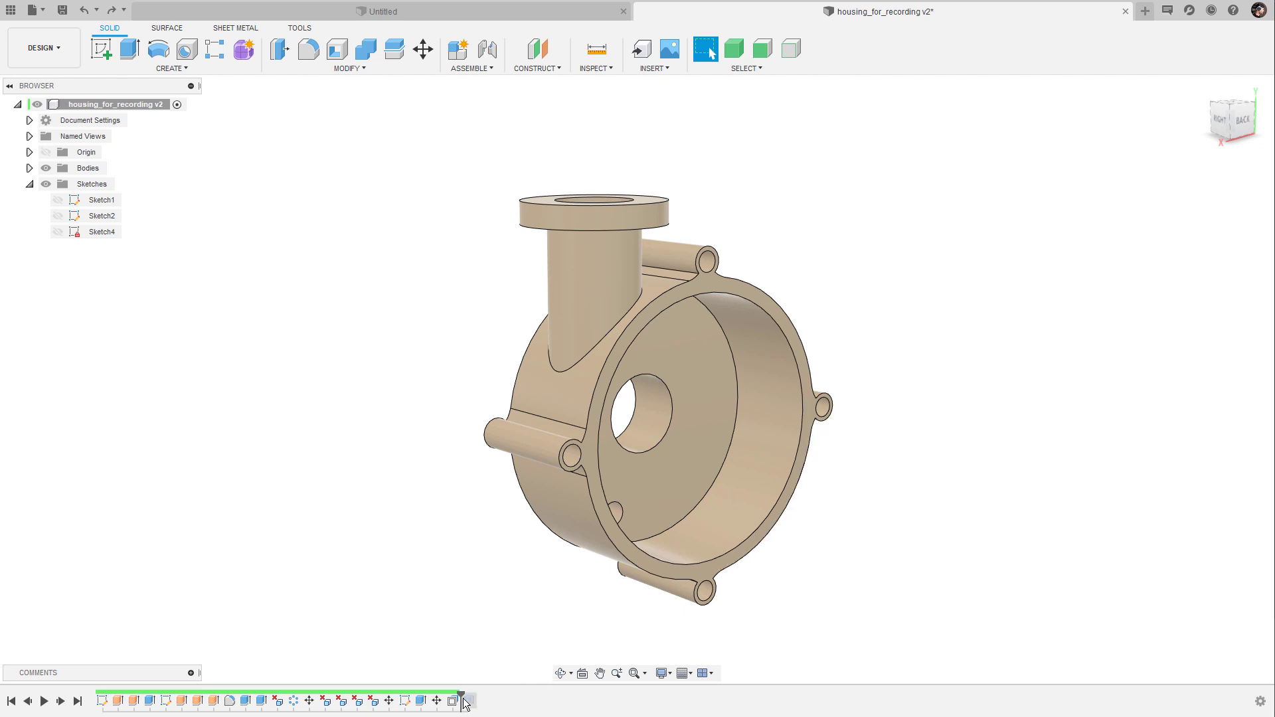
- Roll the history marker past the final extrusion that cuts through the outlet pipe and convert that extrusion to a DM feature
{"action": "left_click_drag", "start_coordinate": [461, 697], "coordinate": [476, 701]}
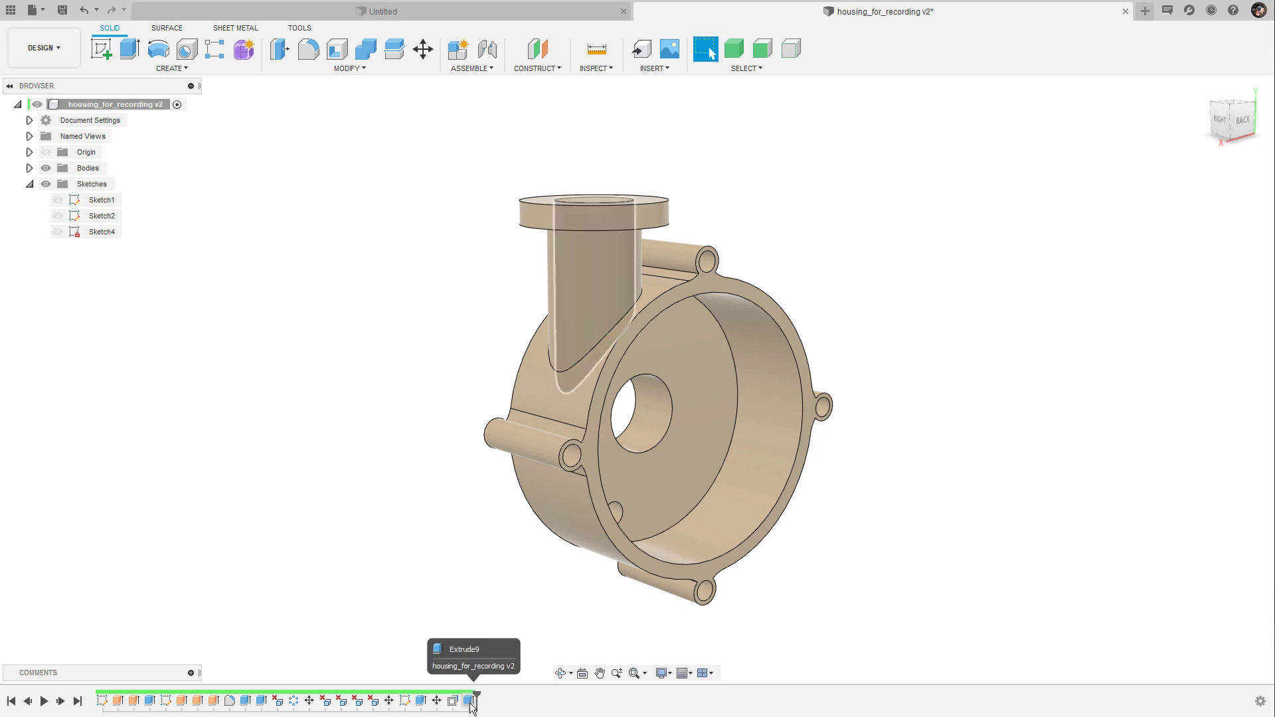
{"action": "right_click", "coordinate": [469, 701]}
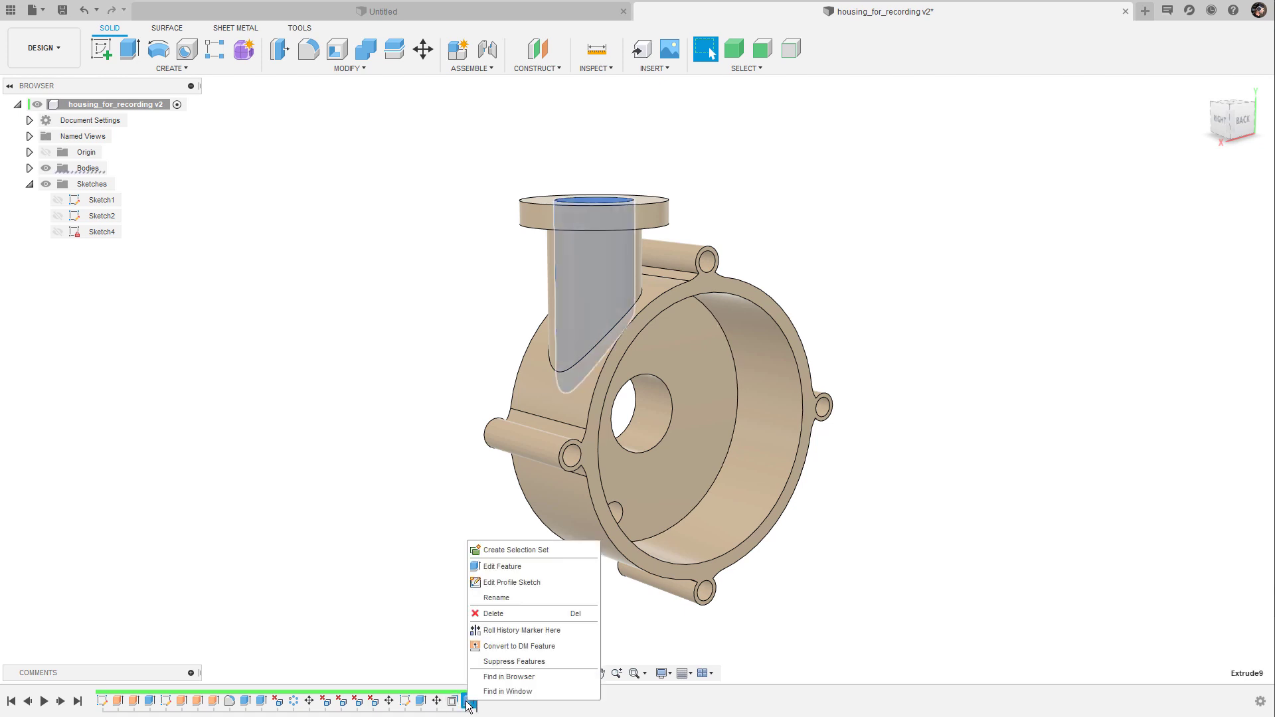
{"action": "left_click", "coordinate": [540, 647]}
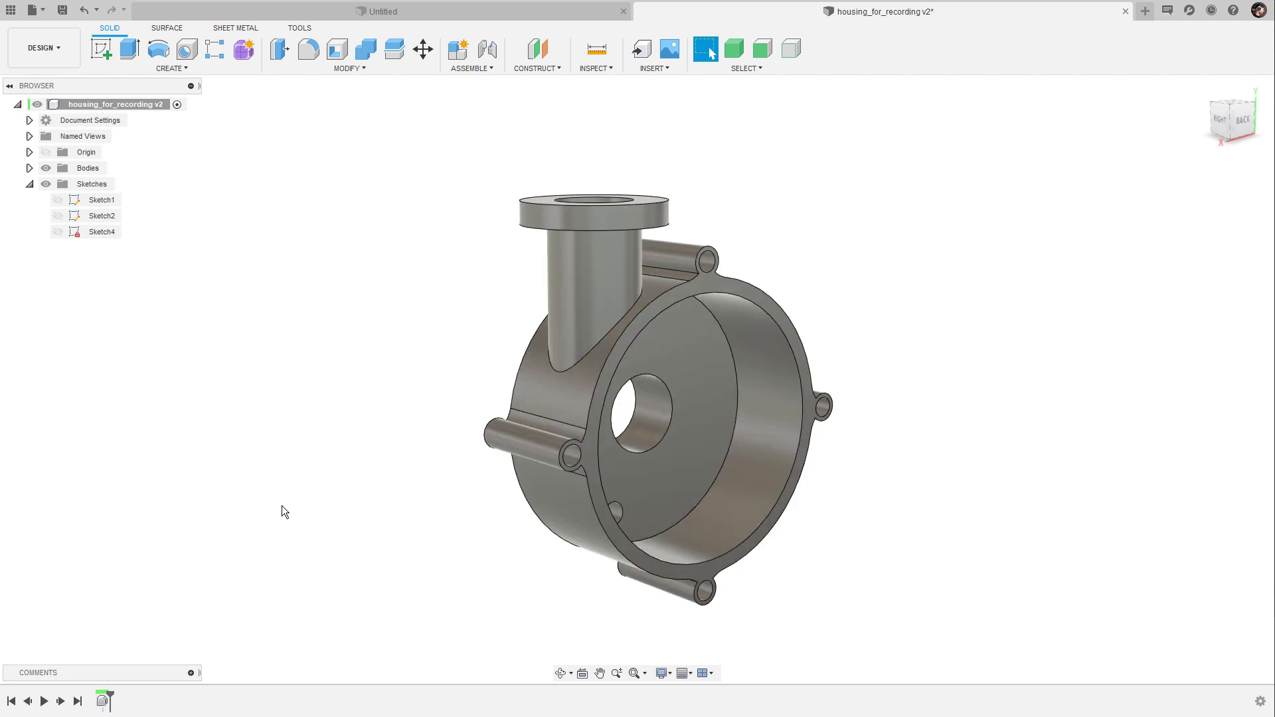
- Fillet the inner edge of the housing's circular rim, on the ribbed side, with a constant 5 mm radius
{"action": "middle_click_drag", "start_coordinate": [237, 622], "coordinate": [1014, 309], "text": "shift"}
{"action": "scroll", "coordinate": [1015, 309], "scroll_direction": "up", "scroll_amount": 3}
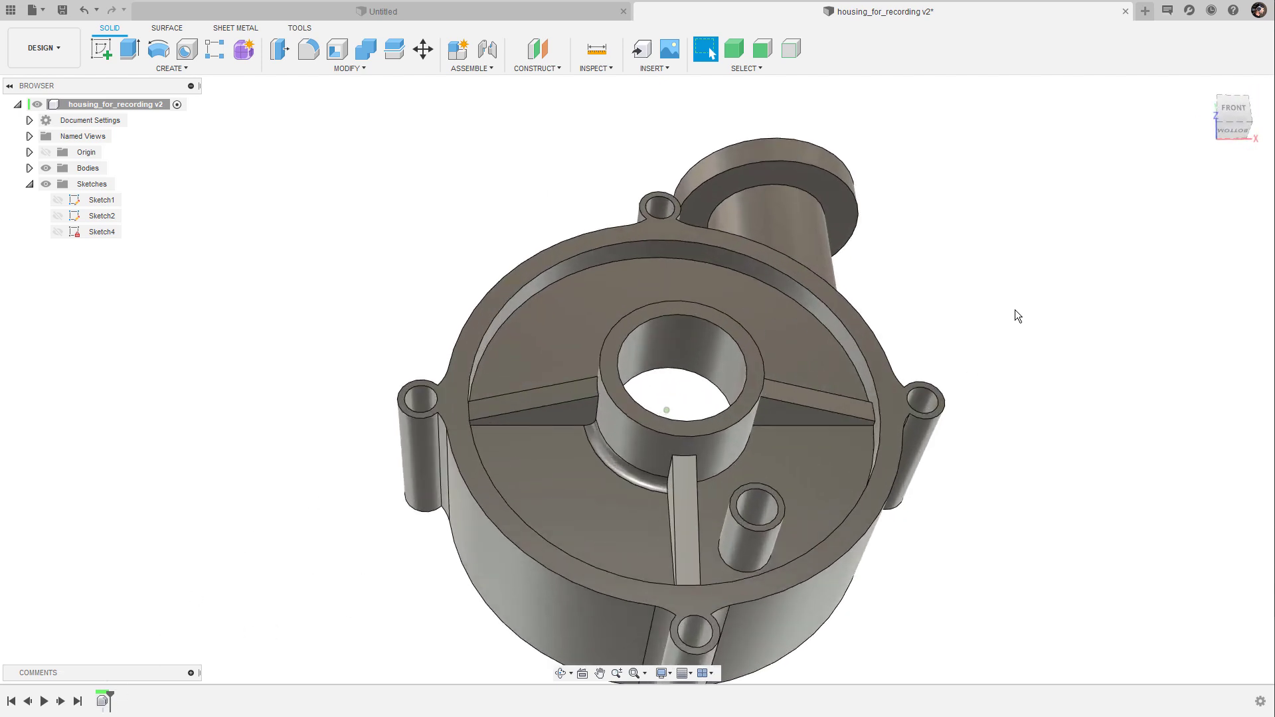
{"action": "middle_click_drag", "start_coordinate": [279, 359], "coordinate": [490, 203], "text": "shift"}
{"action": "scroll", "coordinate": [493, 201], "scroll_direction": "up", "scroll_amount": 3}
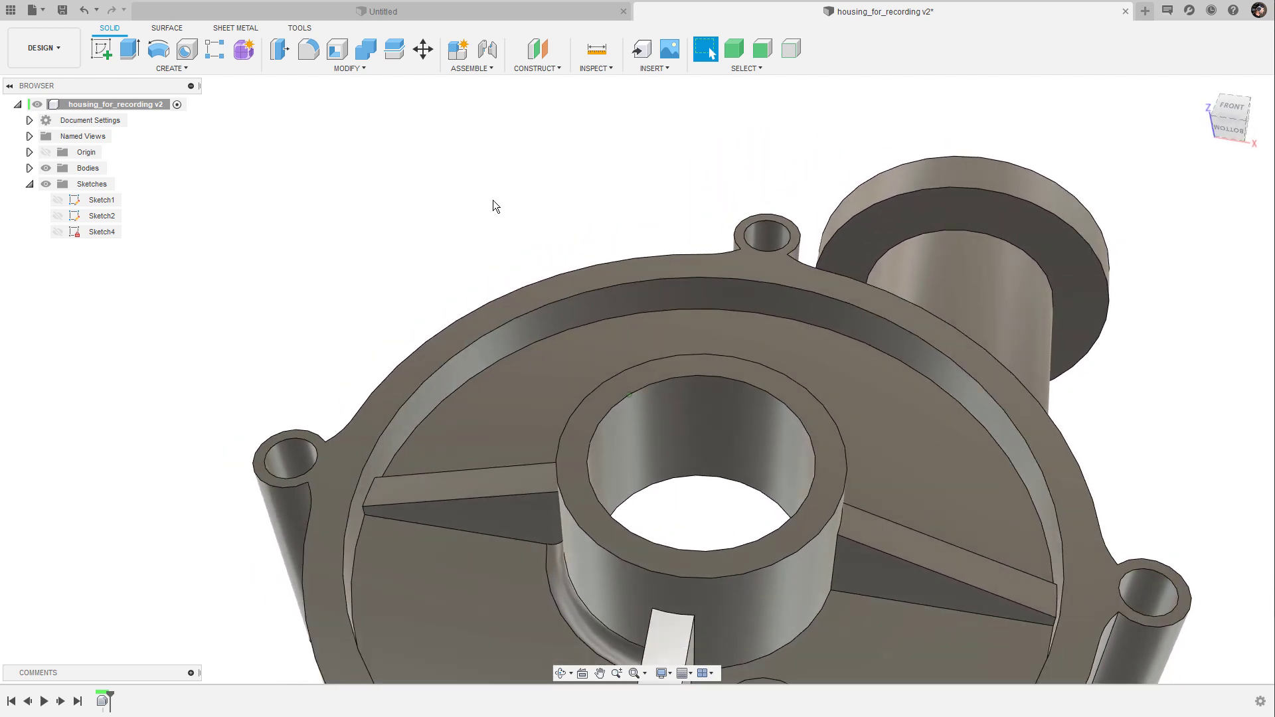
{"action": "left_click", "coordinate": [504, 322]}
{"action": "key", "text": "f"}
{"action": "middle_click_drag", "start_coordinate": [535, 326], "coordinate": [492, 366], "text": "shift"}
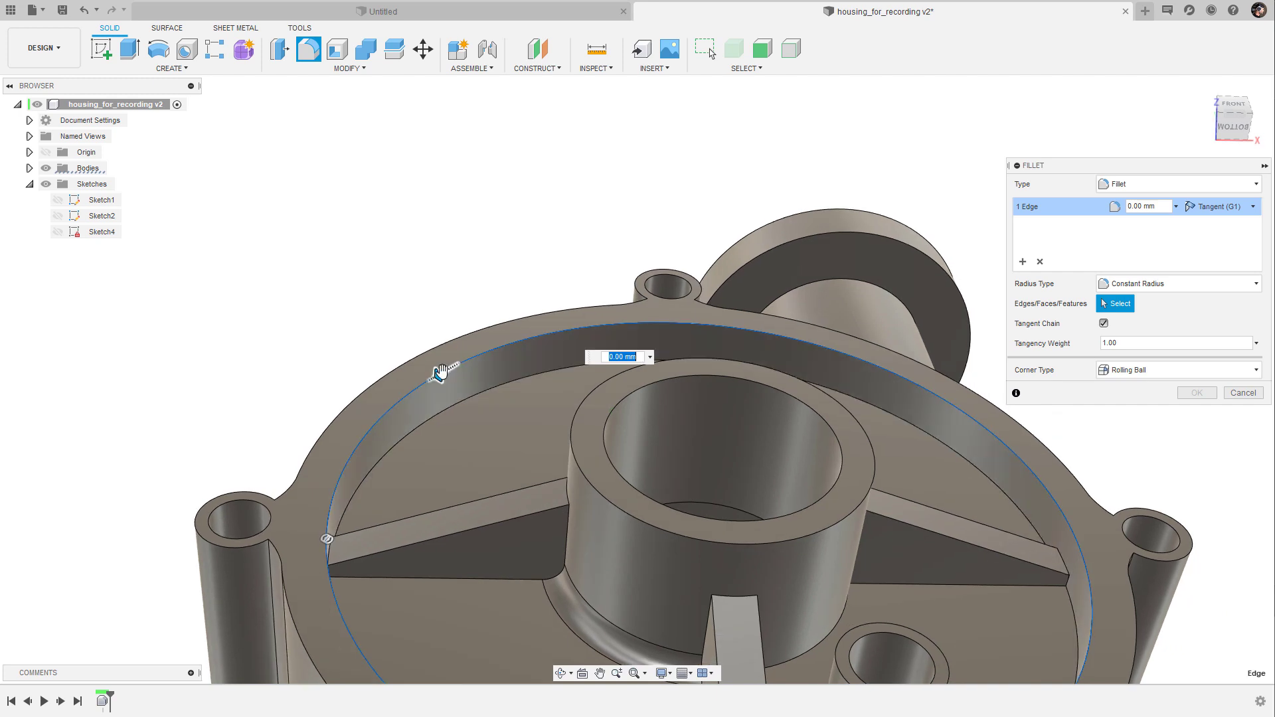
{"action": "left_click_drag", "start_coordinate": [441, 374], "coordinate": [433, 378]}
{"action": "left_click", "coordinate": [1197, 393]}
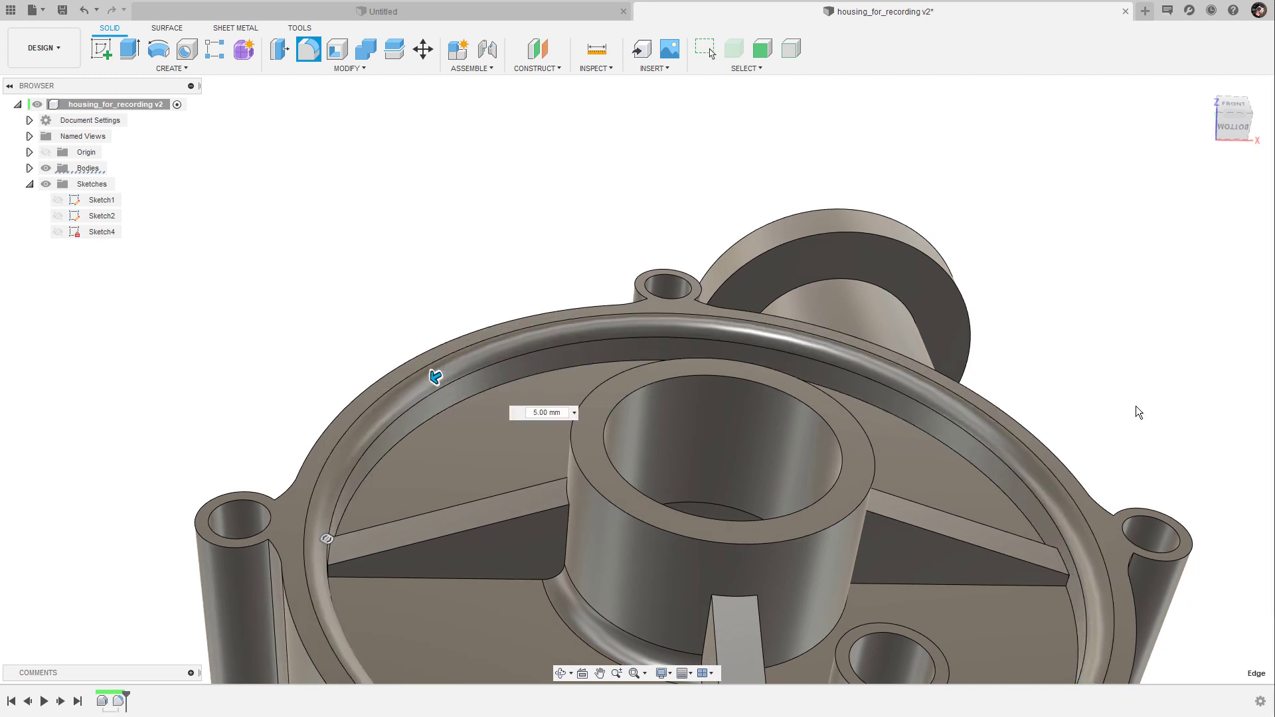
{"action": "scroll", "coordinate": [1006, 318], "scroll_direction": "down", "scroll_amount": 4}
{"action": "middle_click_drag", "start_coordinate": [1007, 317], "coordinate": [1005, 297], "text": "shift"}
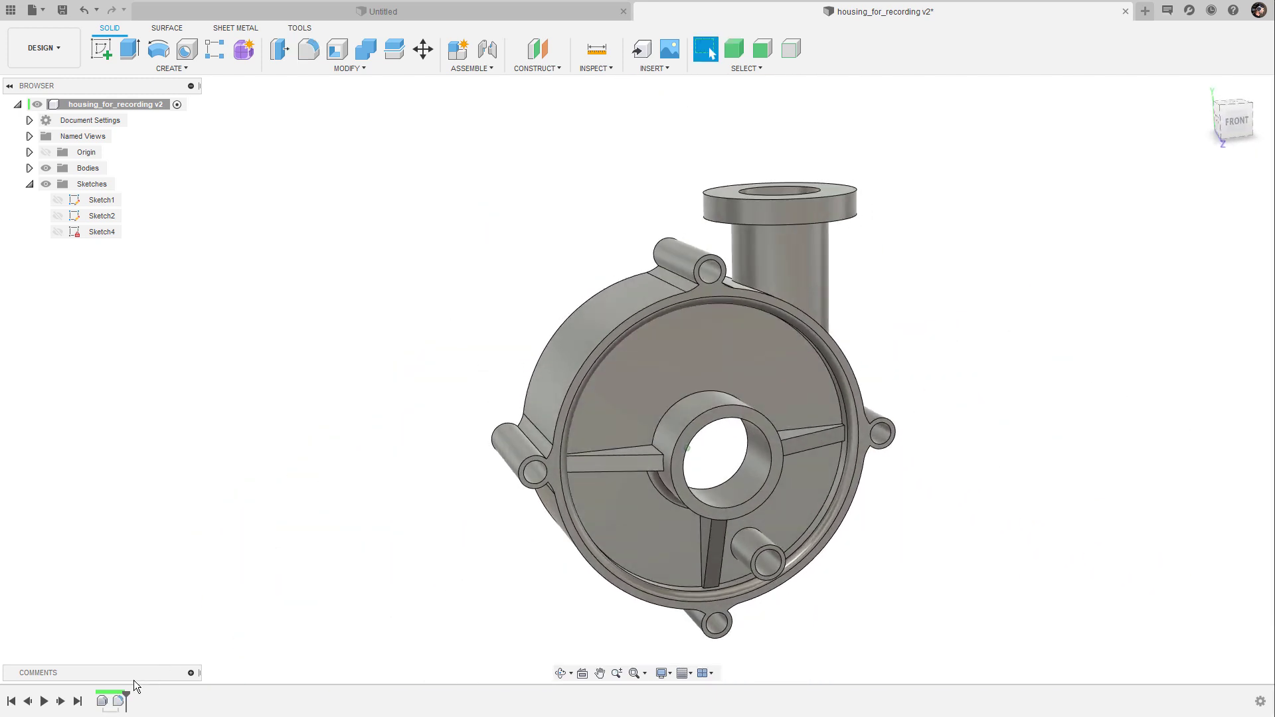
- Switch the housing design to direct modeling by turning off design history capture and removing the timeline
{"action": "left_click", "coordinate": [118, 701]}
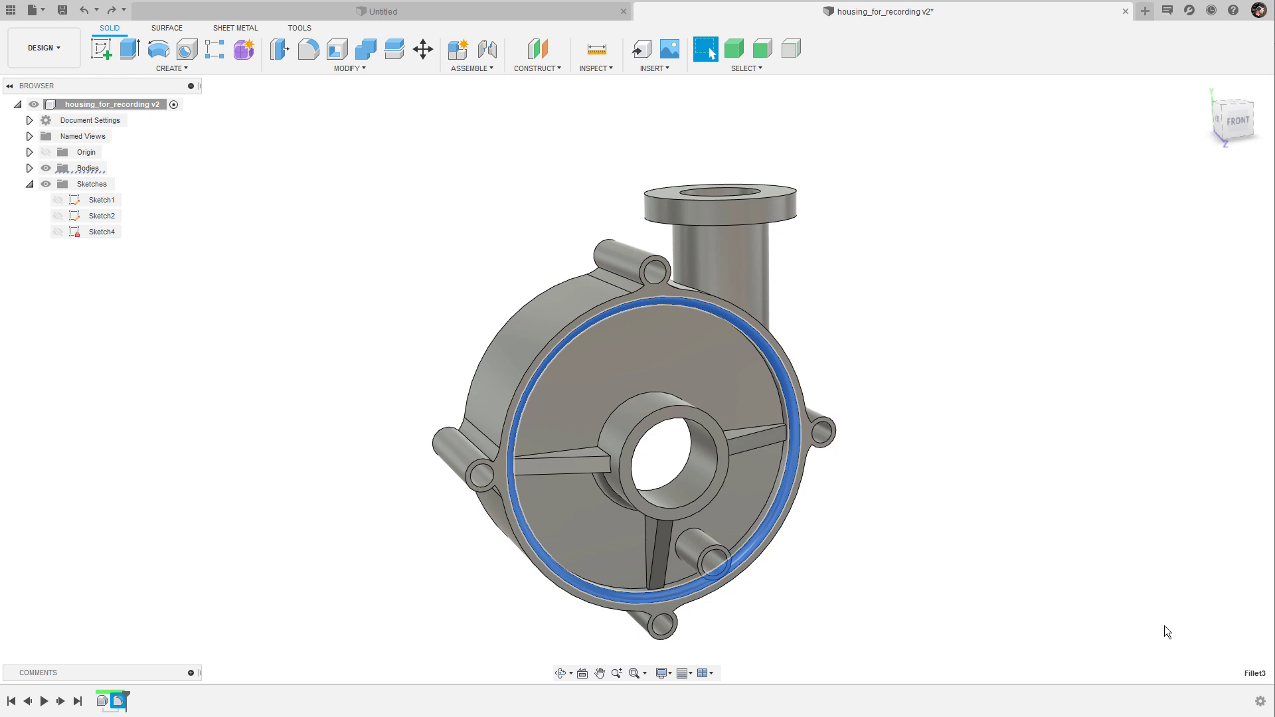
{"action": "left_click", "coordinate": [1260, 703]}
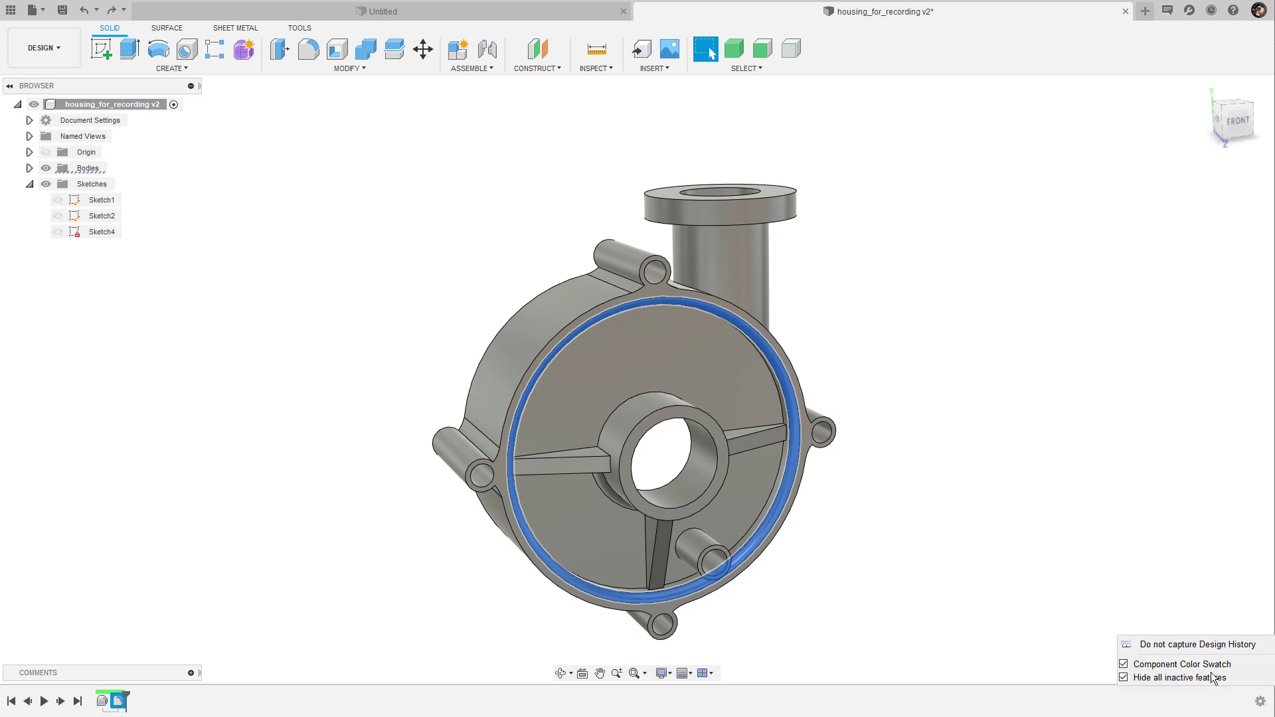
{"action": "left_click", "coordinate": [1122, 697]}
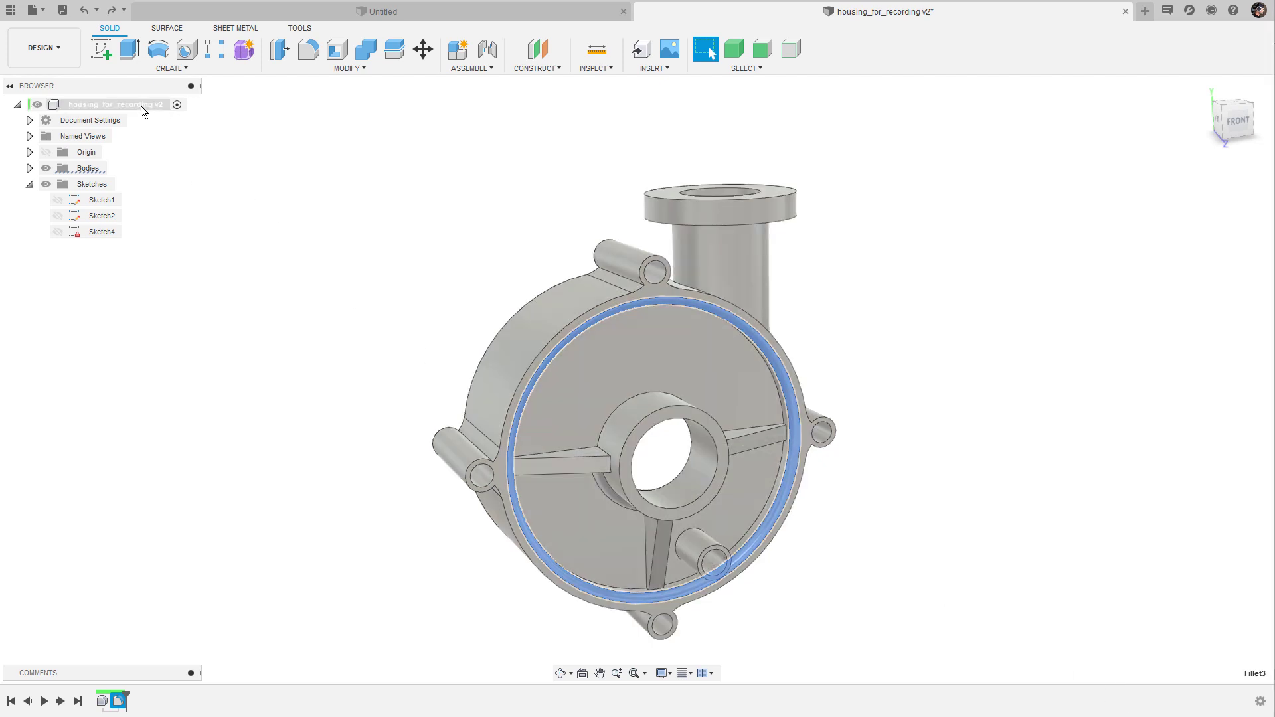
{"action": "right_click", "coordinate": [141, 106]}
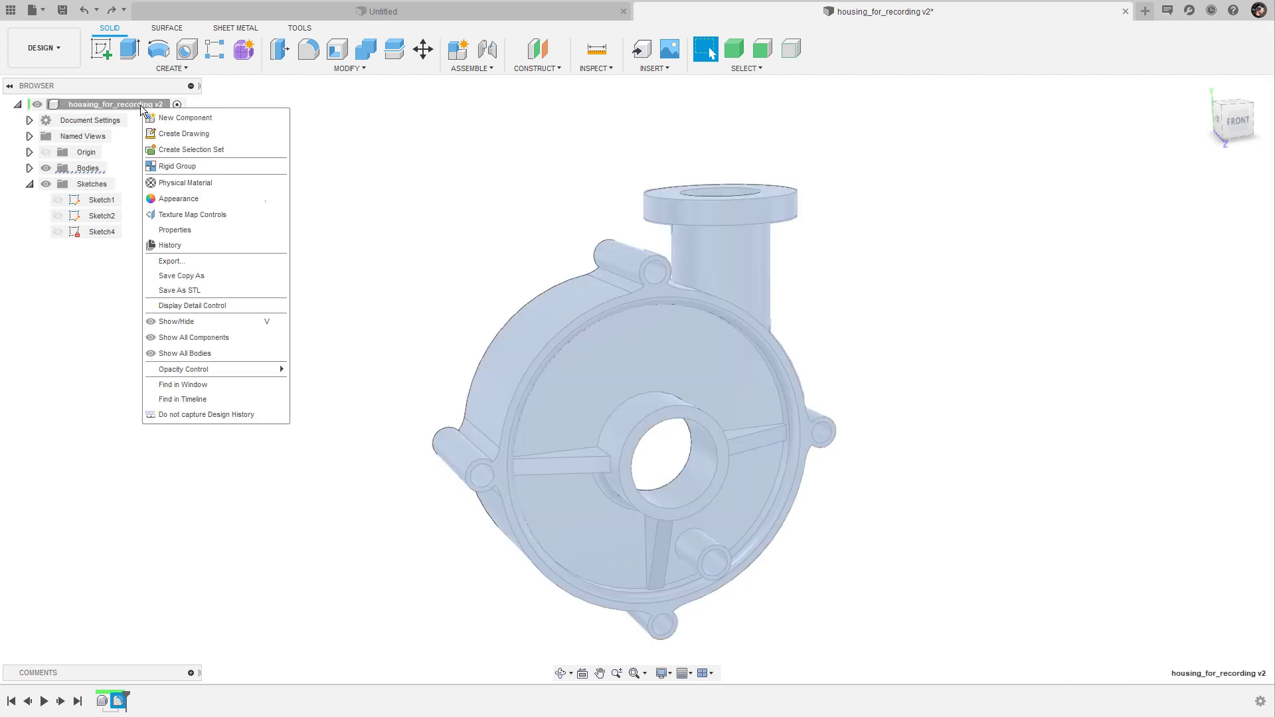
{"action": "left_click", "coordinate": [219, 416]}
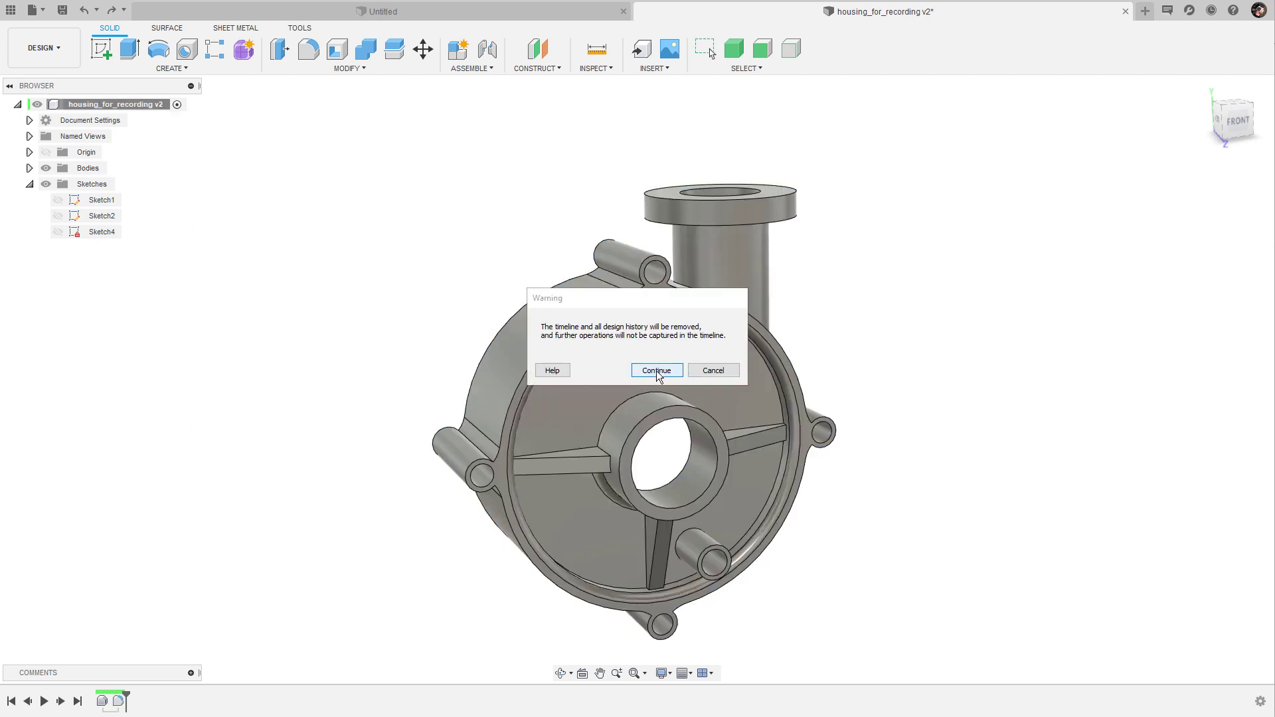
{"action": "left_click", "coordinate": [657, 371]}
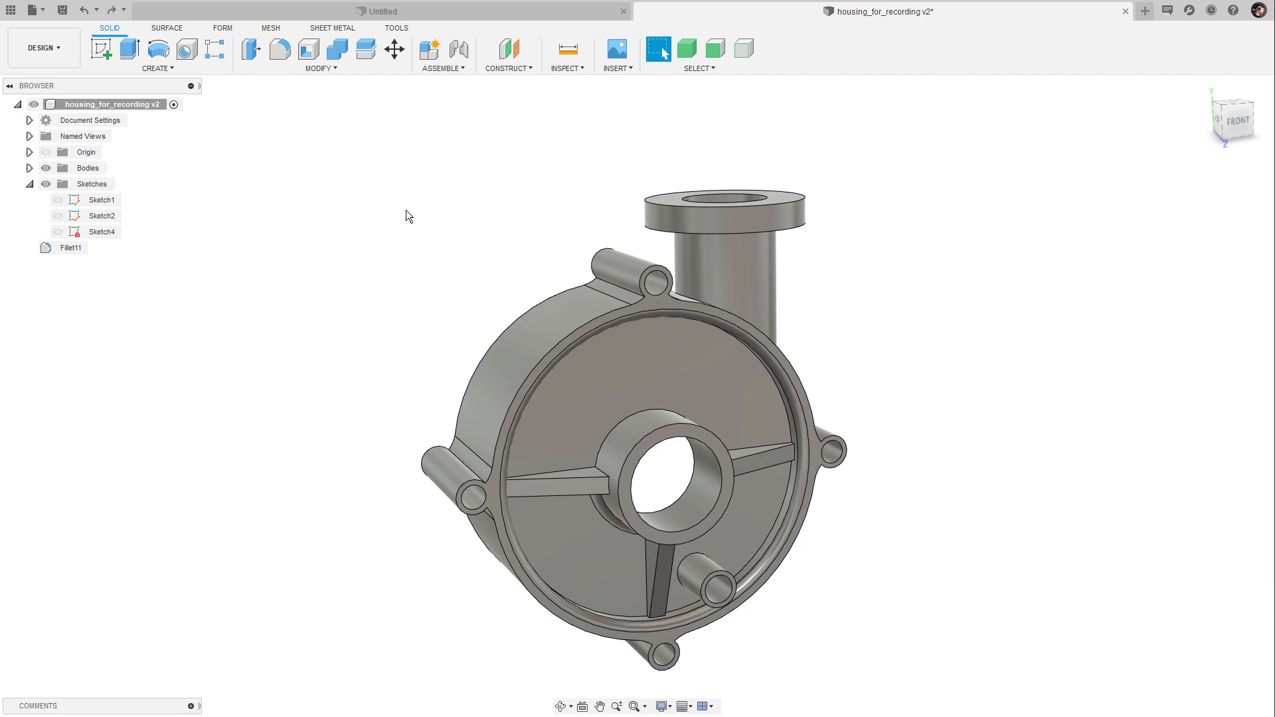
- Delete the rim's fillet feature and run Find Features on Body1 with all feature types selected
{"action": "left_click", "coordinate": [71, 248]}
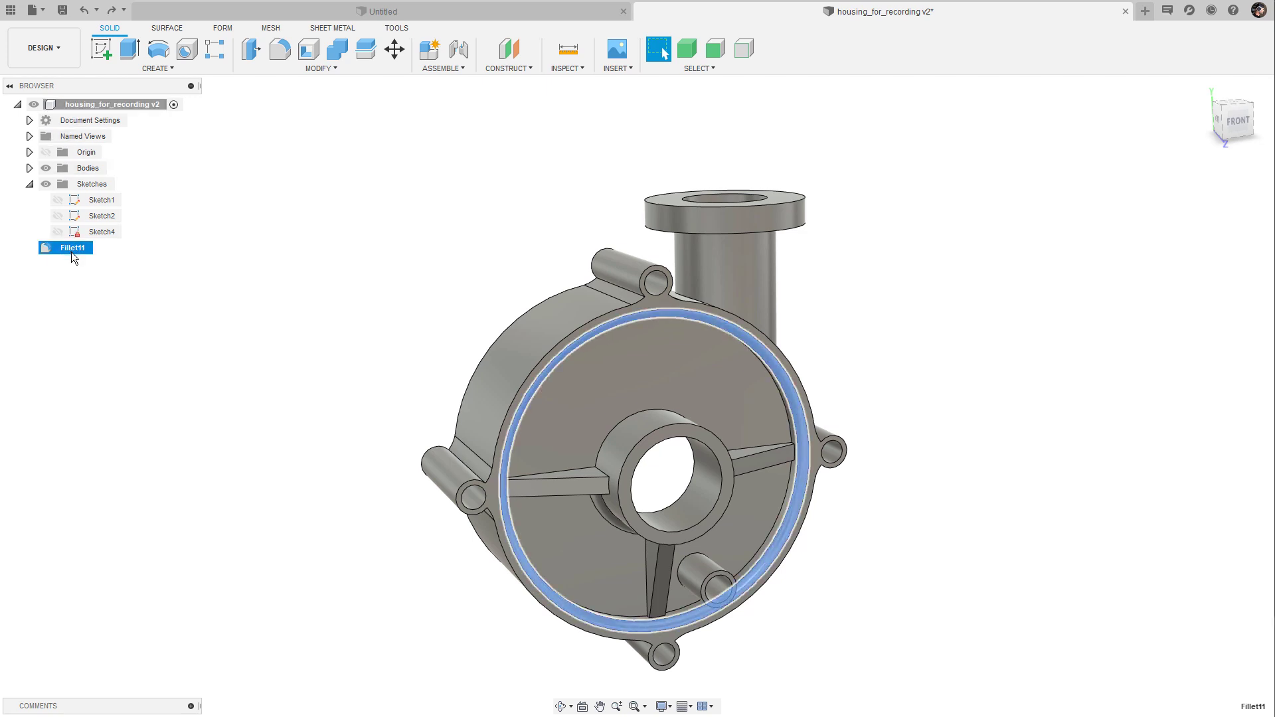
{"action": "key", "text": "Delete"}
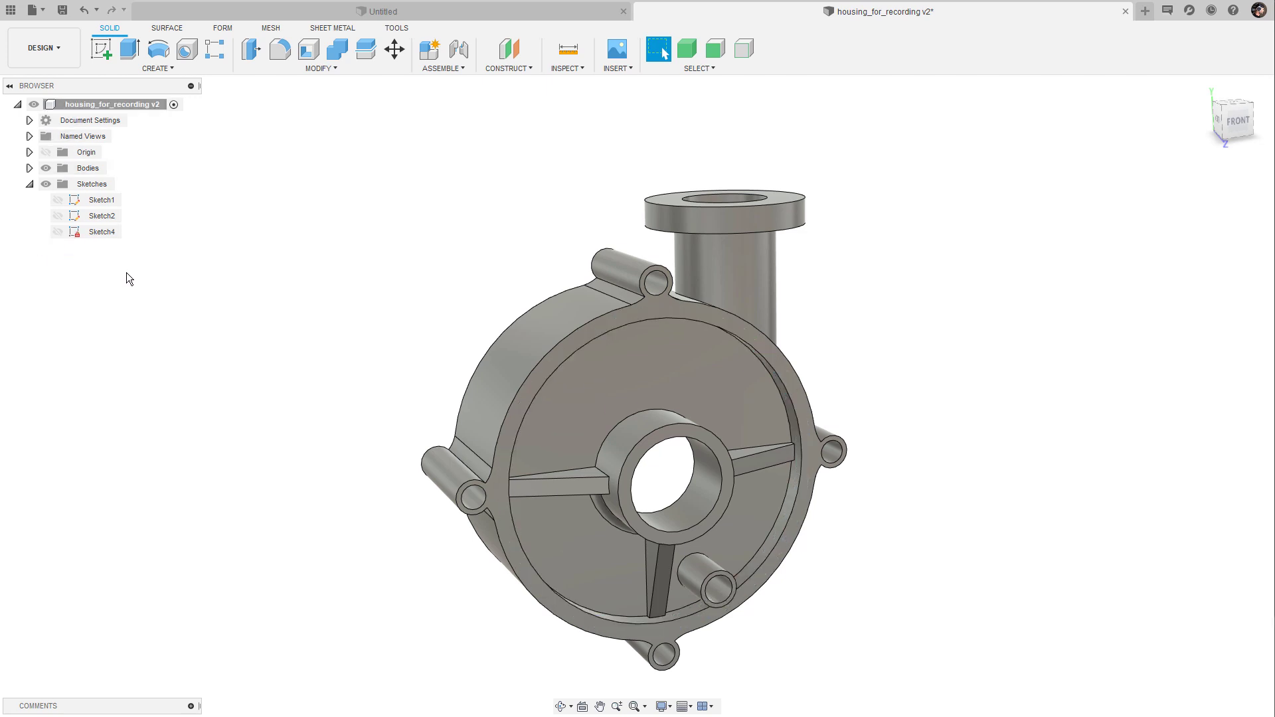
{"action": "left_click", "coordinate": [29, 168]}
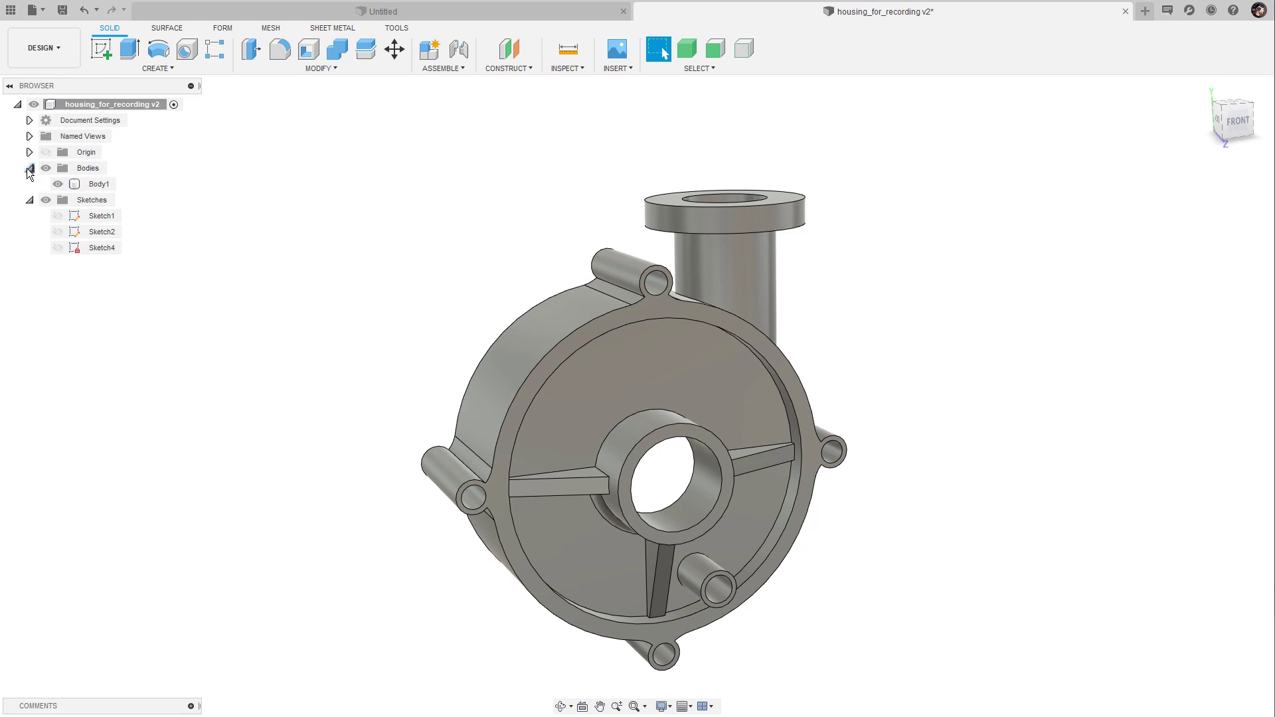
{"action": "right_click", "coordinate": [98, 185]}
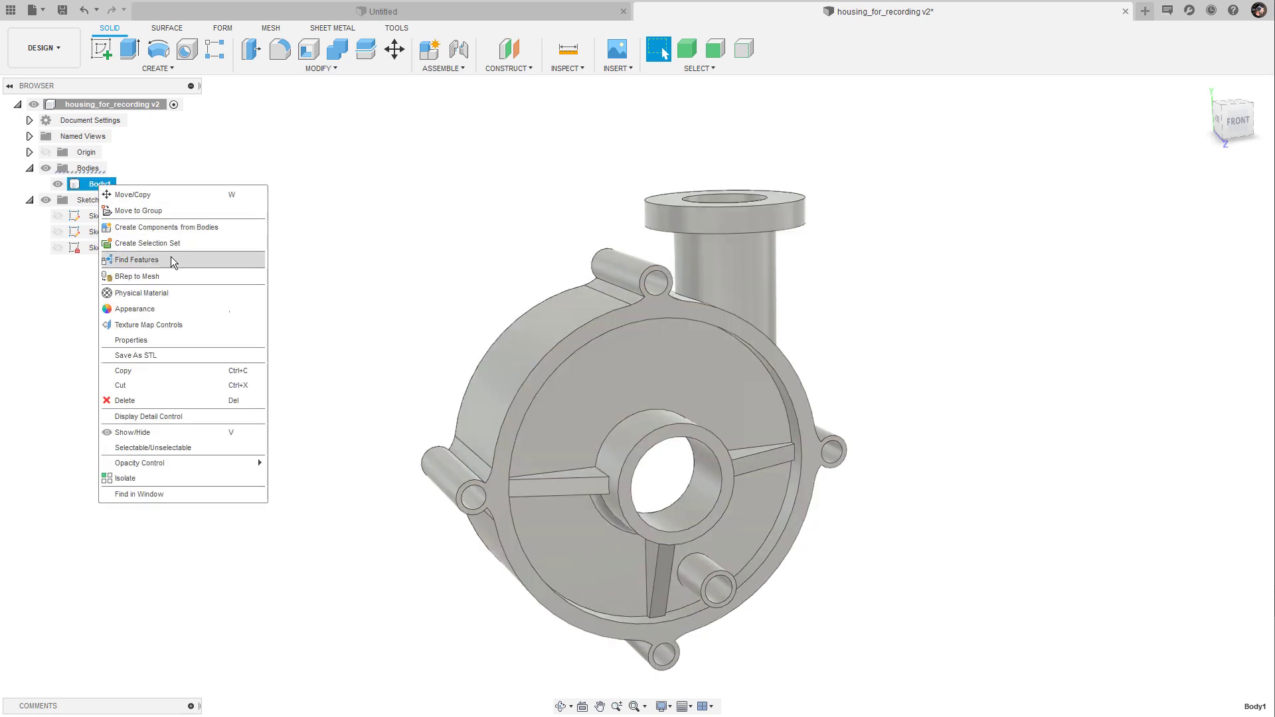
{"action": "left_click", "coordinate": [147, 261]}
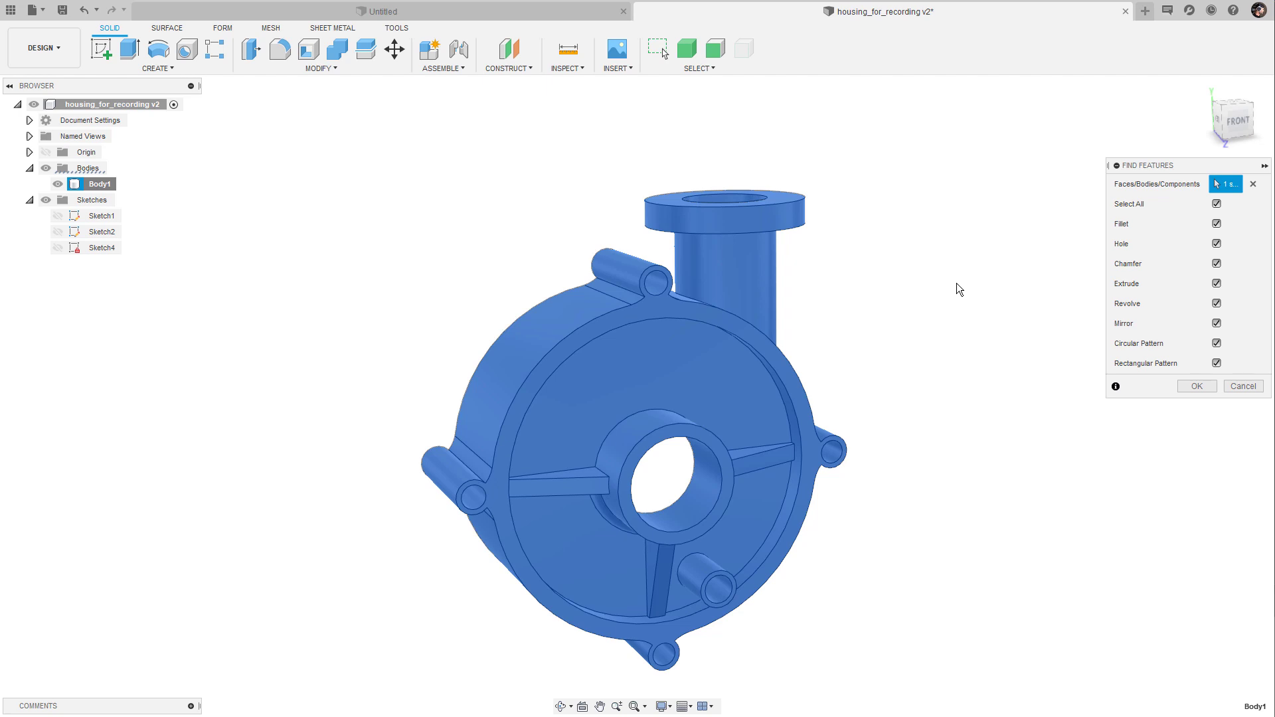
{"action": "left_click", "coordinate": [1203, 389]}
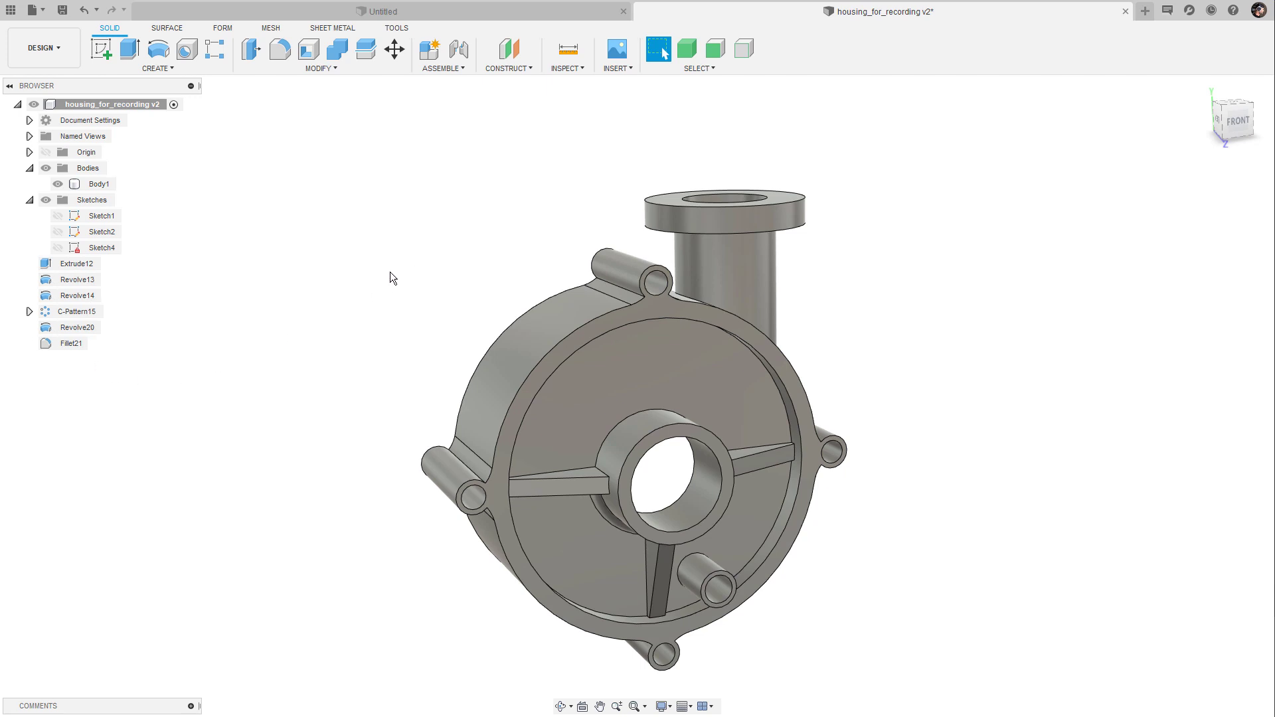
- Highlight the recognized extrude and revolve features one by one to examine which faces each contains
{"action": "left_click", "coordinate": [77, 267]}
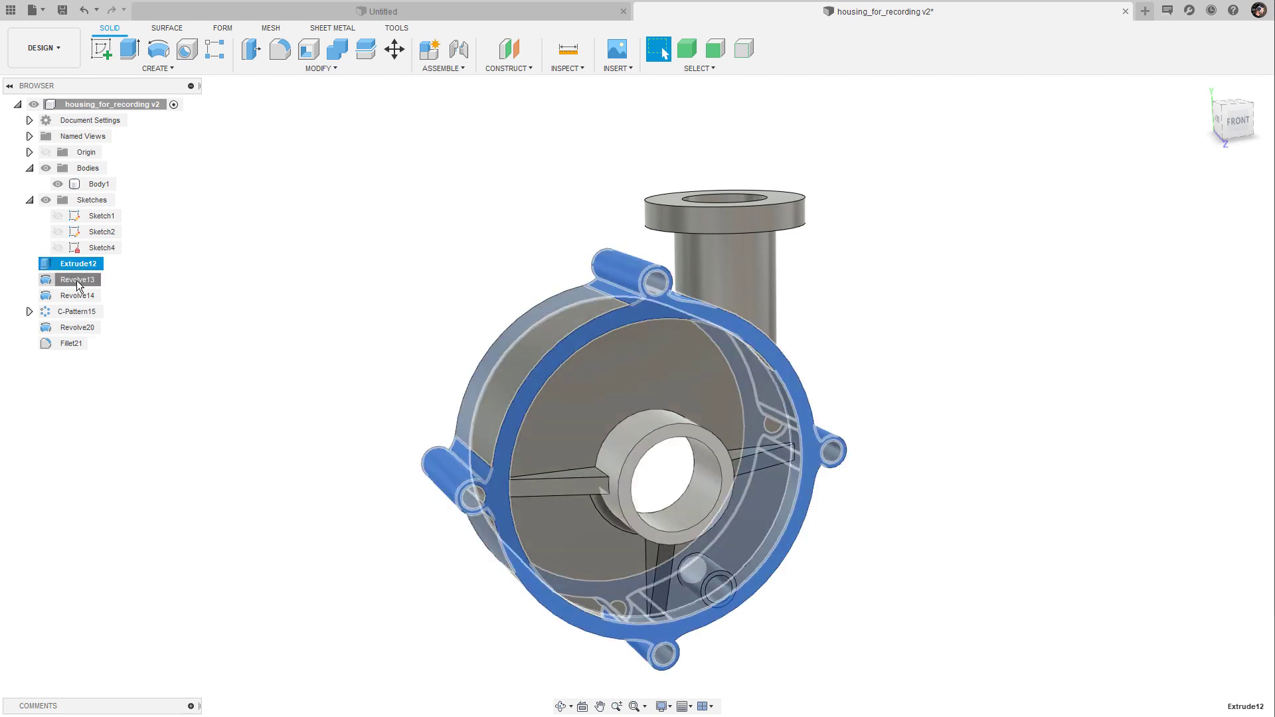
{"action": "left_click", "coordinate": [78, 282]}
{"action": "left_click", "coordinate": [78, 296]}
{"action": "left_click", "coordinate": [158, 291]}
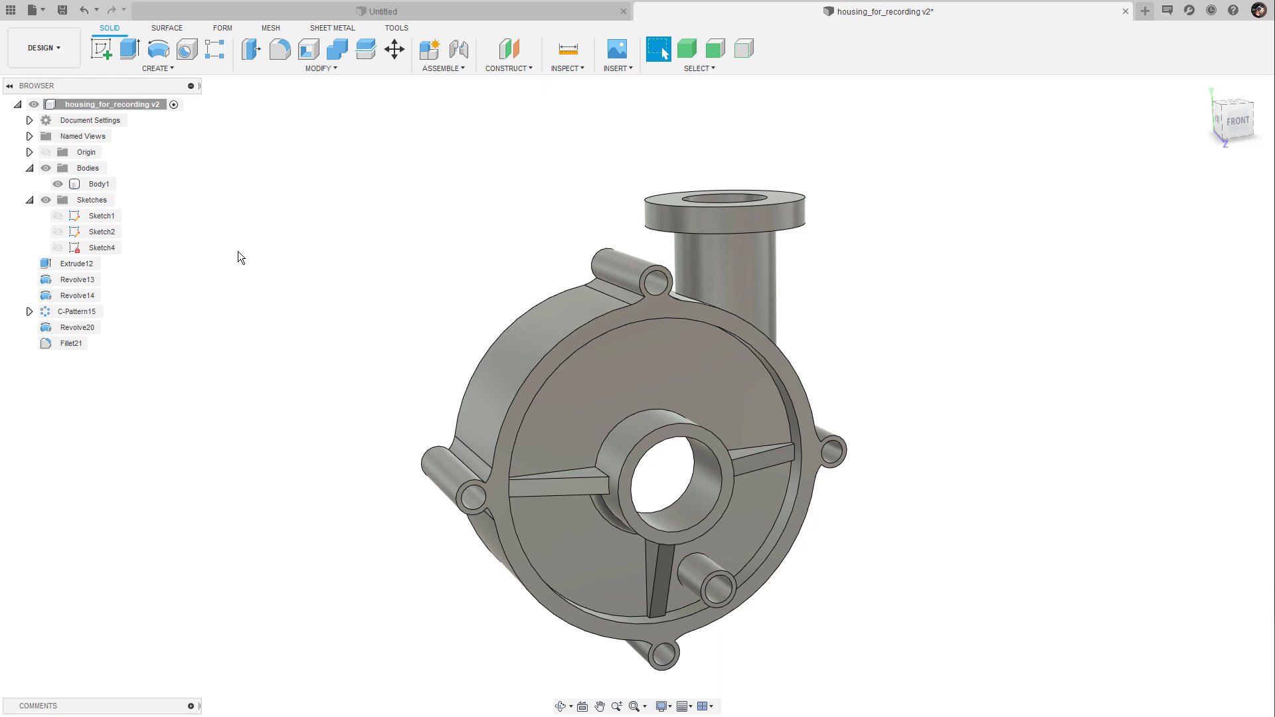
{"action": "left_click", "coordinate": [73, 264]}
{"action": "left_click", "coordinate": [76, 279]}
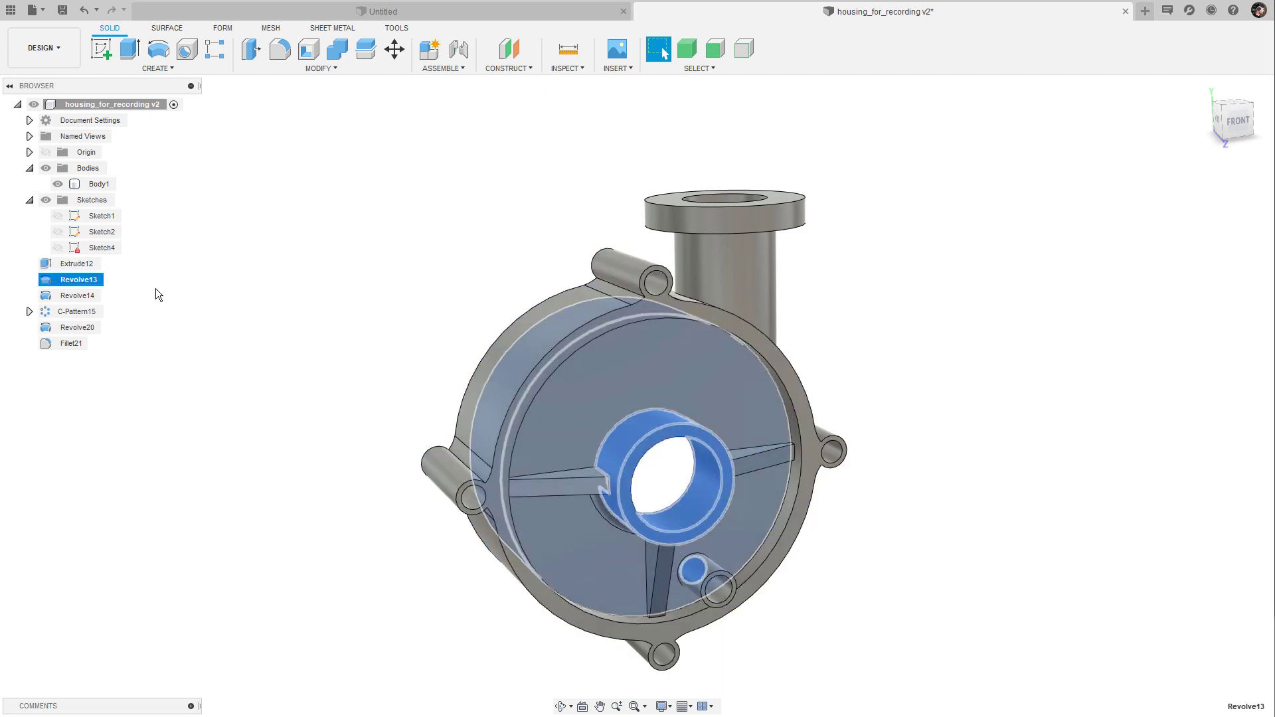
{"action": "left_click", "coordinate": [228, 286]}
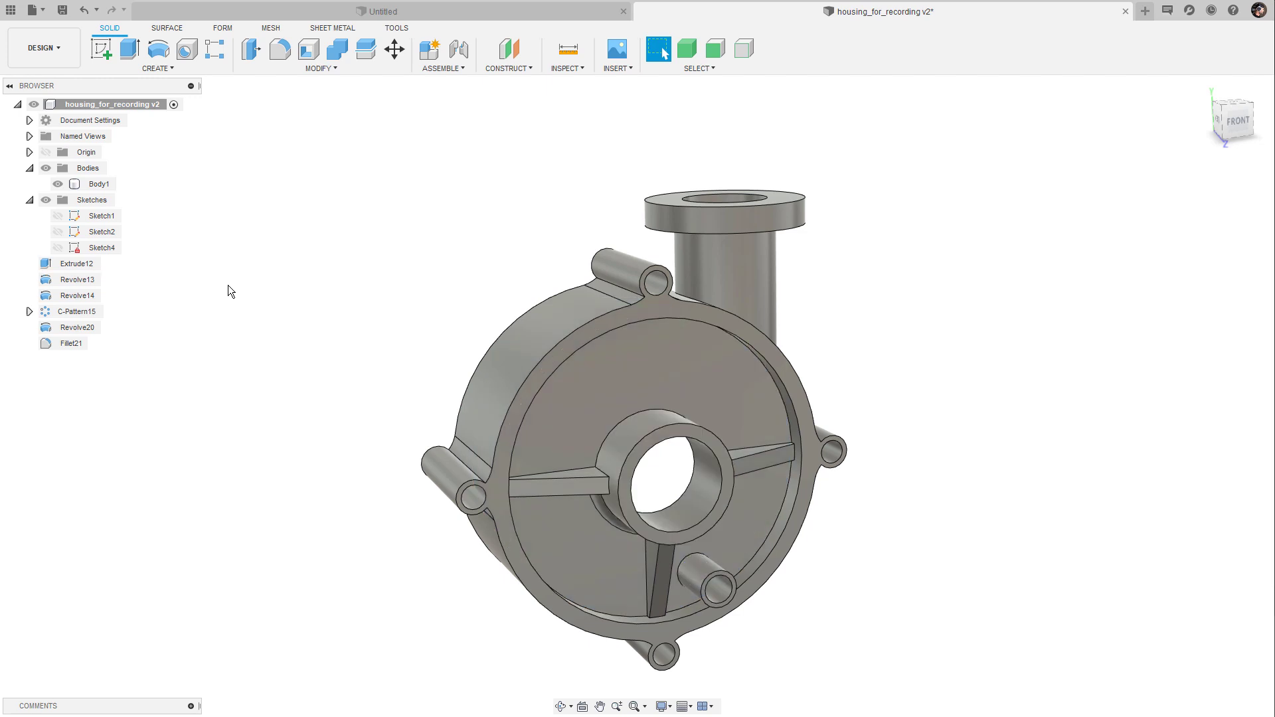
- Open the recognized fillet feature for editing to check its face and radius, and close it
{"action": "double_click", "coordinate": [46, 348]}
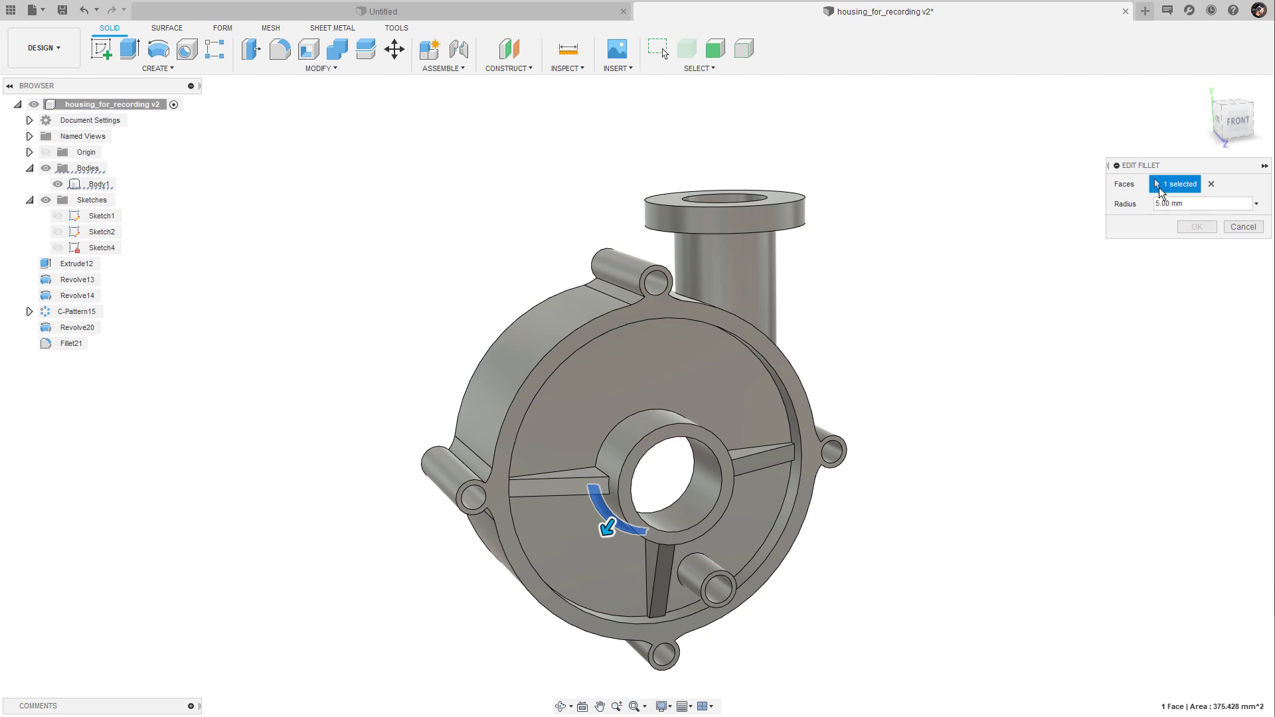
{"action": "left_click", "coordinate": [1189, 201]}
{"action": "key", "text": "Return"}
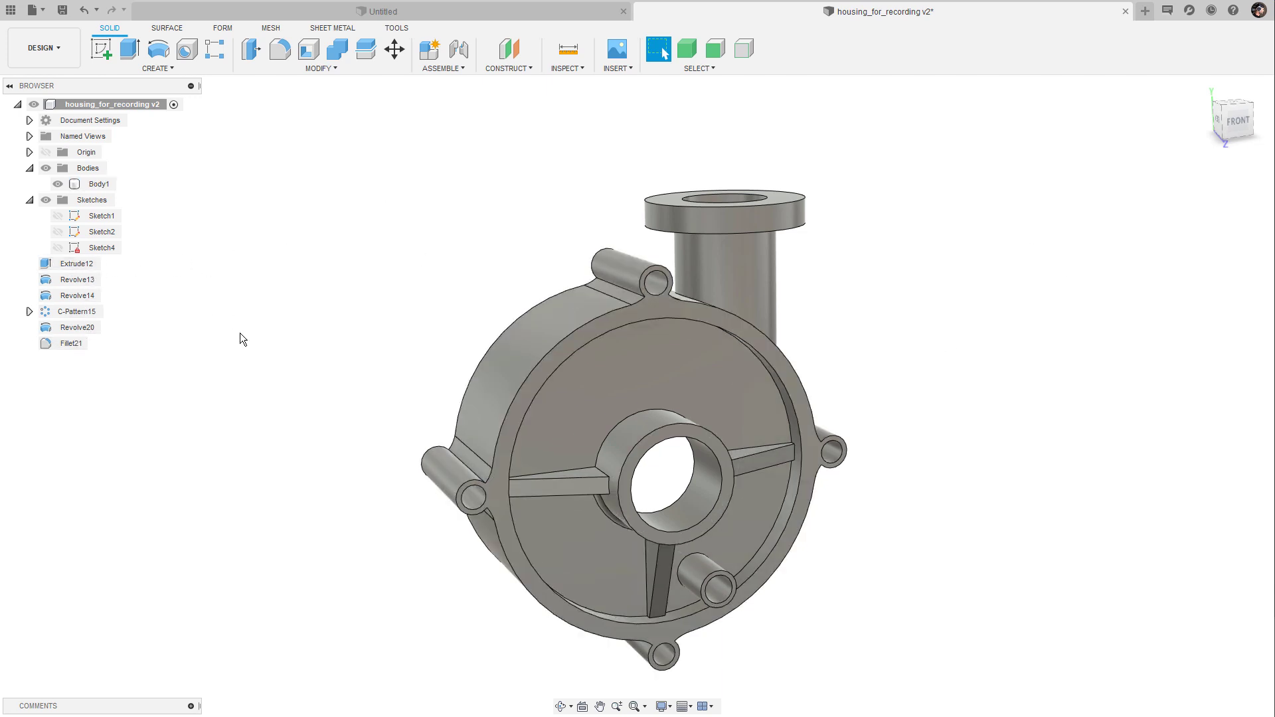
- Start moving the faces of the mounting boss opposite the outlet pipe and set the pivot at the central bore's center
{"action": "mouse_move", "coordinate": [1031, 303]}
{"action": "middle_mouse_down", "text": "shift"}
{"action": "mouse_move", "coordinate": [1016, 308]}
{"action": "mouse_move", "coordinate": [1016, 290]}
{"action": "mouse_move", "coordinate": [1010, 311]}
{"action": "mouse_move", "coordinate": [1011, 300]}
{"action": "mouse_move", "coordinate": [995, 311]}
{"action": "mouse_move", "coordinate": [1010, 304]}
{"action": "middle_mouse_up", "text": "shift"}
{"action": "scroll", "coordinate": [1012, 308], "scroll_direction": "up", "scroll_amount": 2}
{"action": "left_click", "coordinate": [826, 405]}
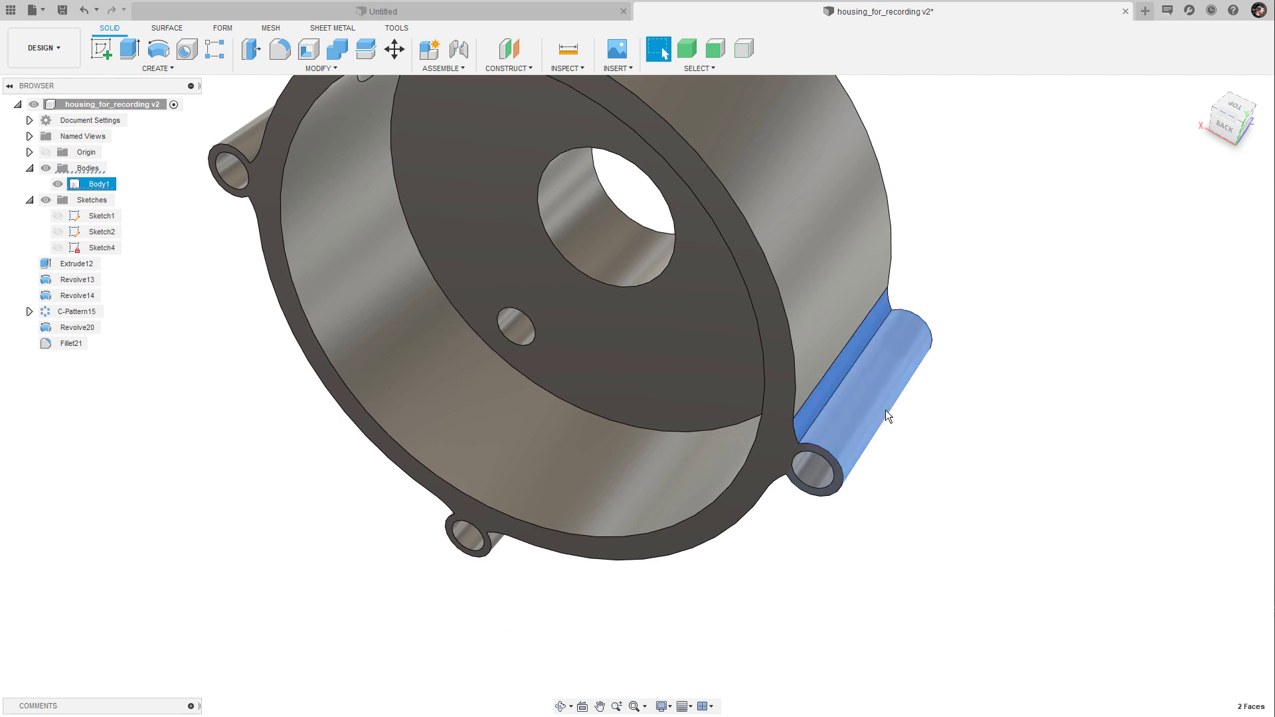
{"action": "scroll", "coordinate": [959, 408], "scroll_direction": "down", "scroll_amount": 3}
{"action": "middle_click_drag", "start_coordinate": [959, 408], "coordinate": [878, 362], "text": "shift"}
{"action": "left_click", "coordinate": [752, 423], "text": "ctrl"}
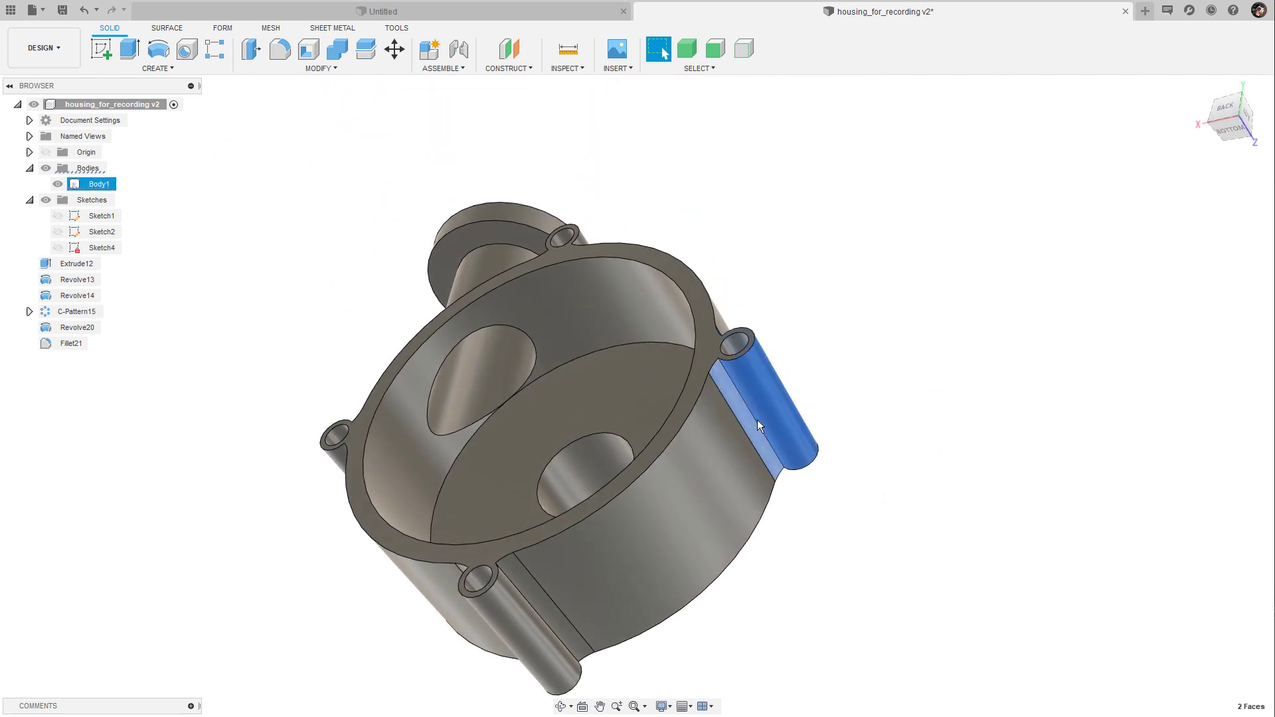
{"action": "key", "text": "m"}
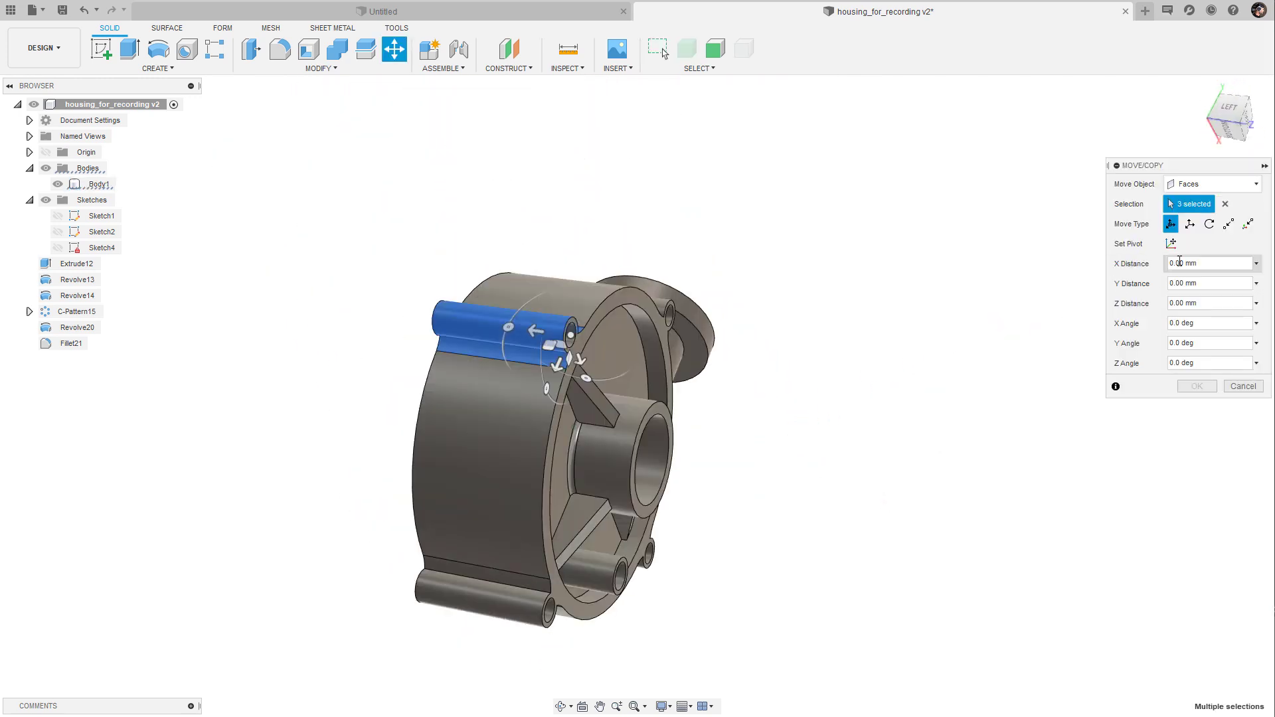
{"action": "left_click", "coordinate": [1170, 244]}
{"action": "middle_click_drag", "start_coordinate": [1101, 312], "coordinate": [1071, 328], "text": "shift"}
{"action": "scroll", "coordinate": [1070, 328], "scroll_direction": "up", "scroll_amount": 3}
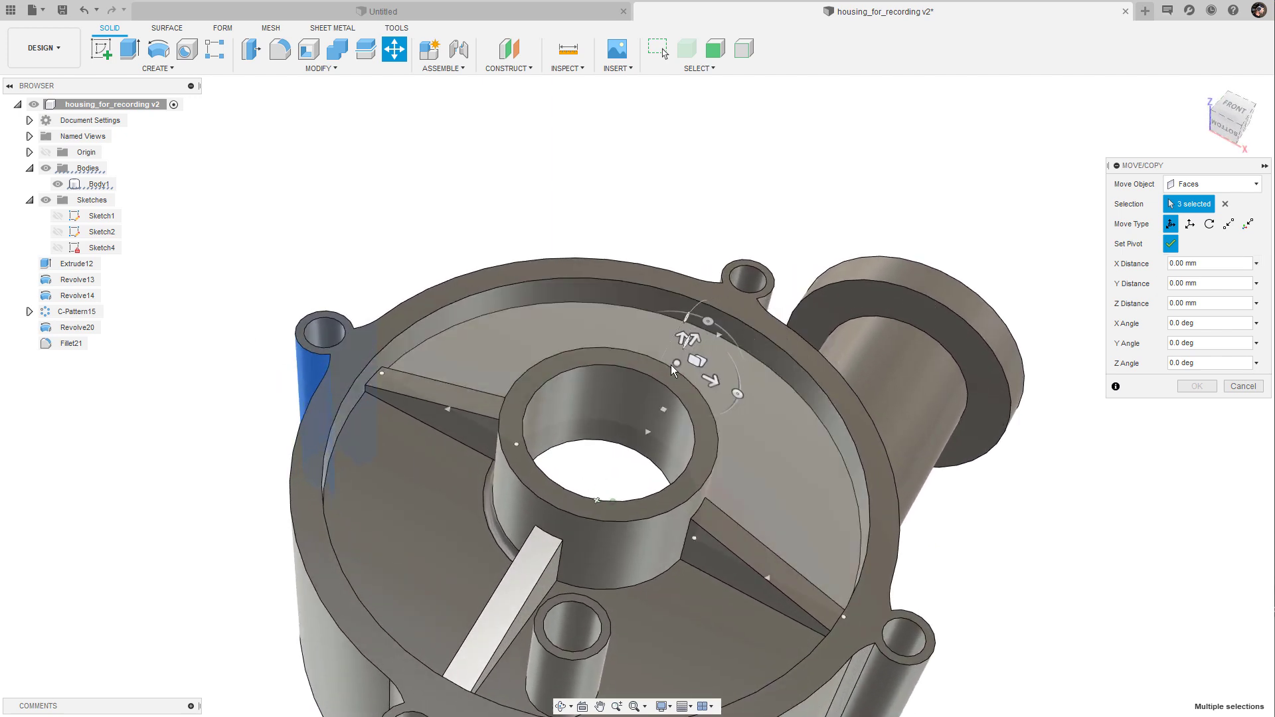
{"action": "scroll", "coordinate": [654, 382], "scroll_direction": "down", "scroll_amount": 3}
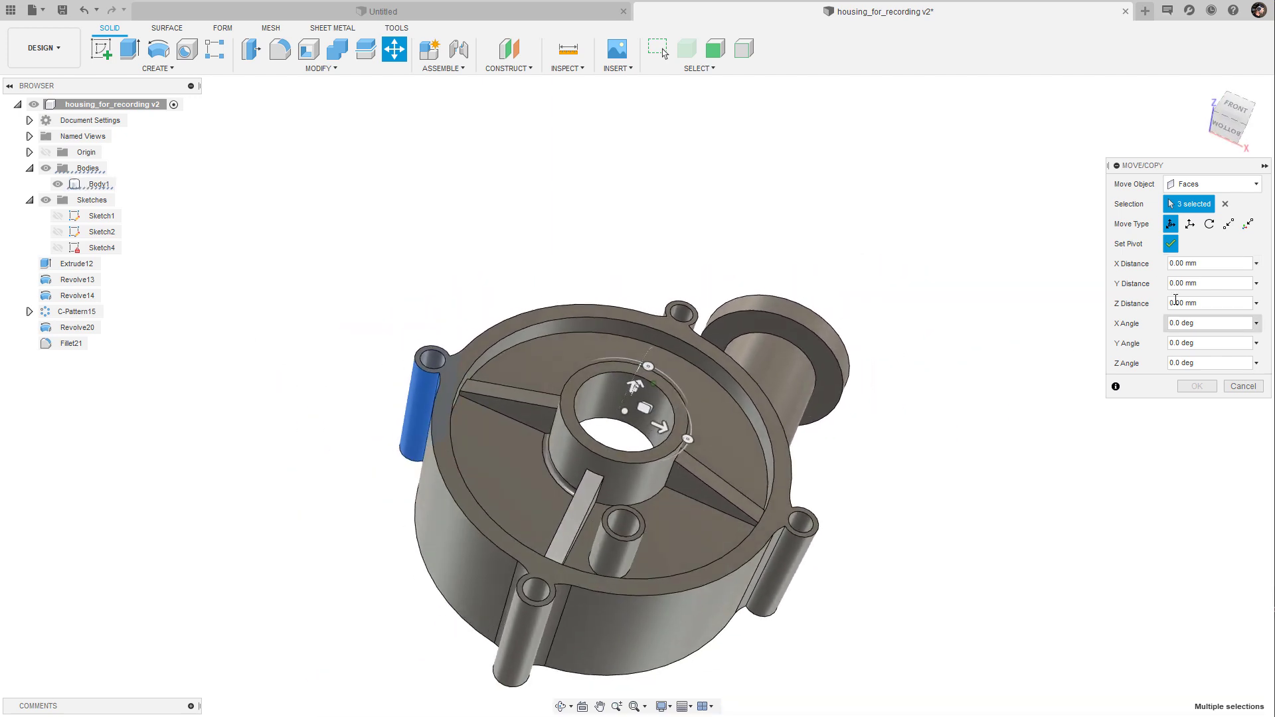
{"action": "left_click", "coordinate": [1170, 244]}
{"action": "middle_click_drag", "start_coordinate": [863, 312], "coordinate": [744, 372], "text": "shift"}
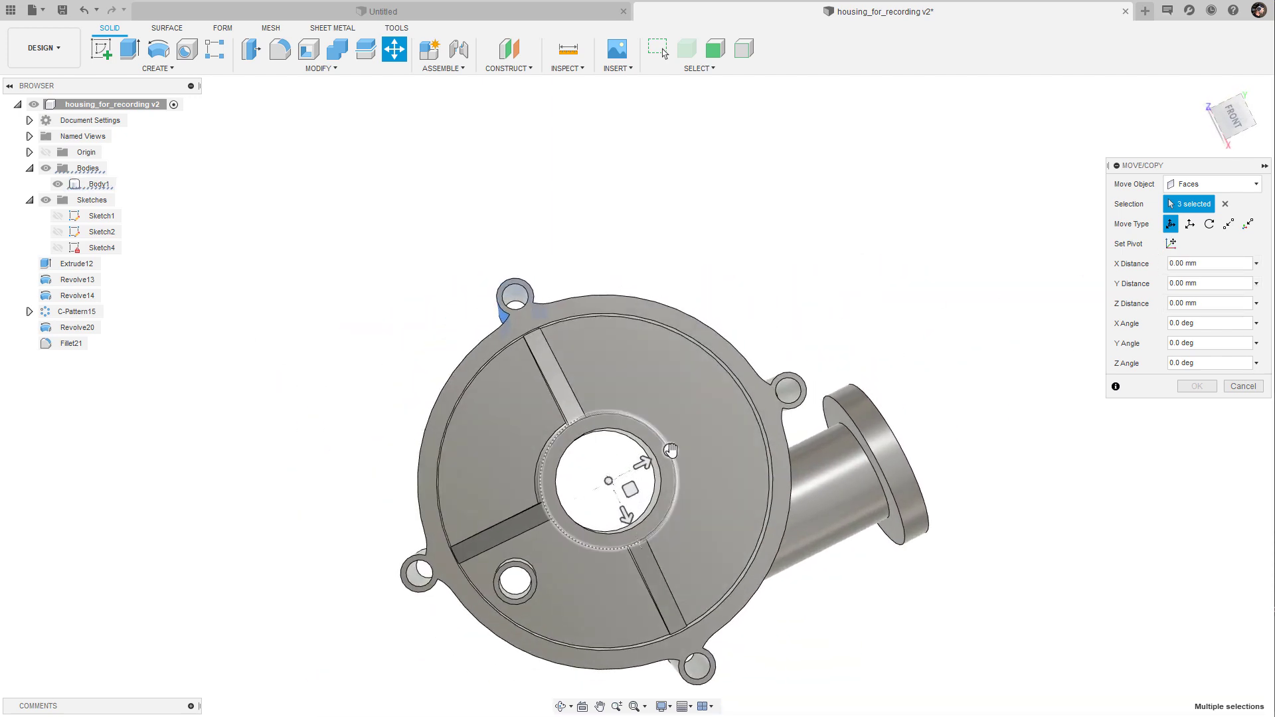
- Rotate the mounting boss's faces around the central bore toward the neighboring boss beside the small inner tube
{"action": "left_click_drag", "start_coordinate": [667, 446], "coordinate": [610, 424]}
{"action": "middle_click_drag", "start_coordinate": [587, 330], "coordinate": [864, 351], "text": "shift"}
{"action": "left_click", "coordinate": [772, 342]}
{"action": "left_click_drag", "start_coordinate": [555, 509], "coordinate": [560, 502]}
{"action": "middle_click_drag", "start_coordinate": [560, 502], "coordinate": [1104, 391], "text": "shift"}
{"action": "left_click", "coordinate": [1196, 386]}
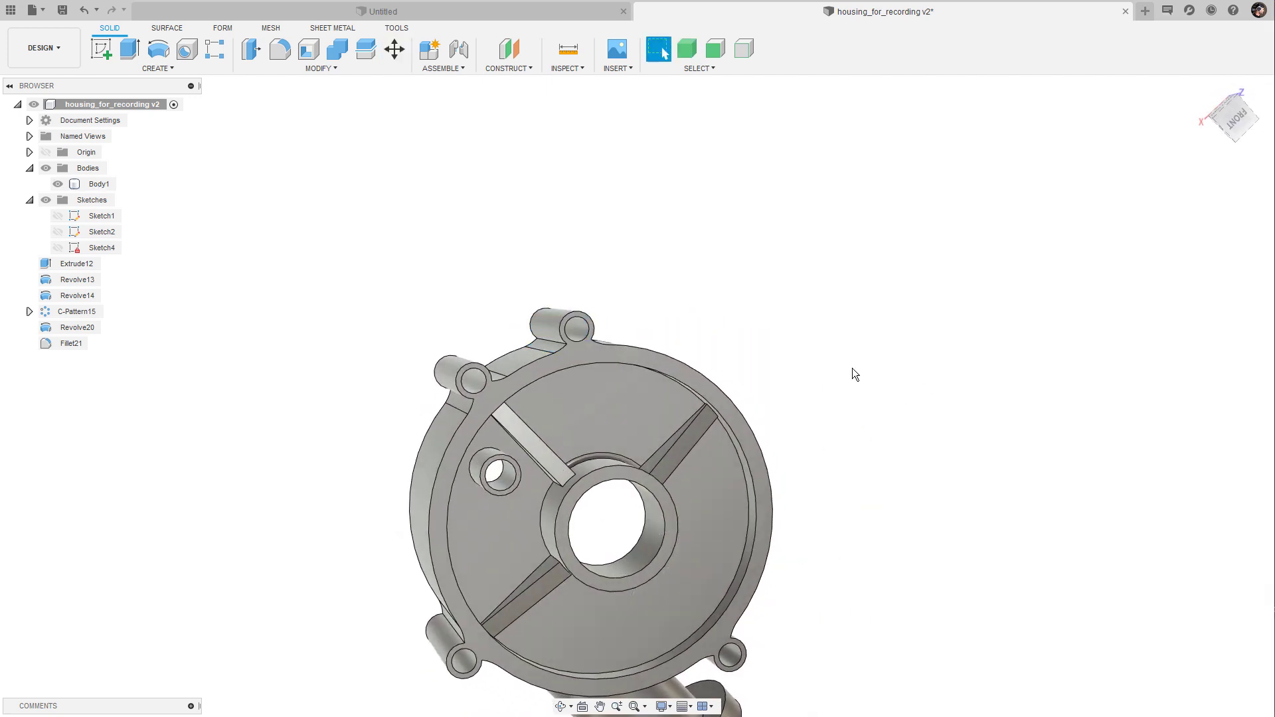
{"action": "middle_click_drag", "start_coordinate": [851, 367], "coordinate": [914, 284], "text": "shift"}
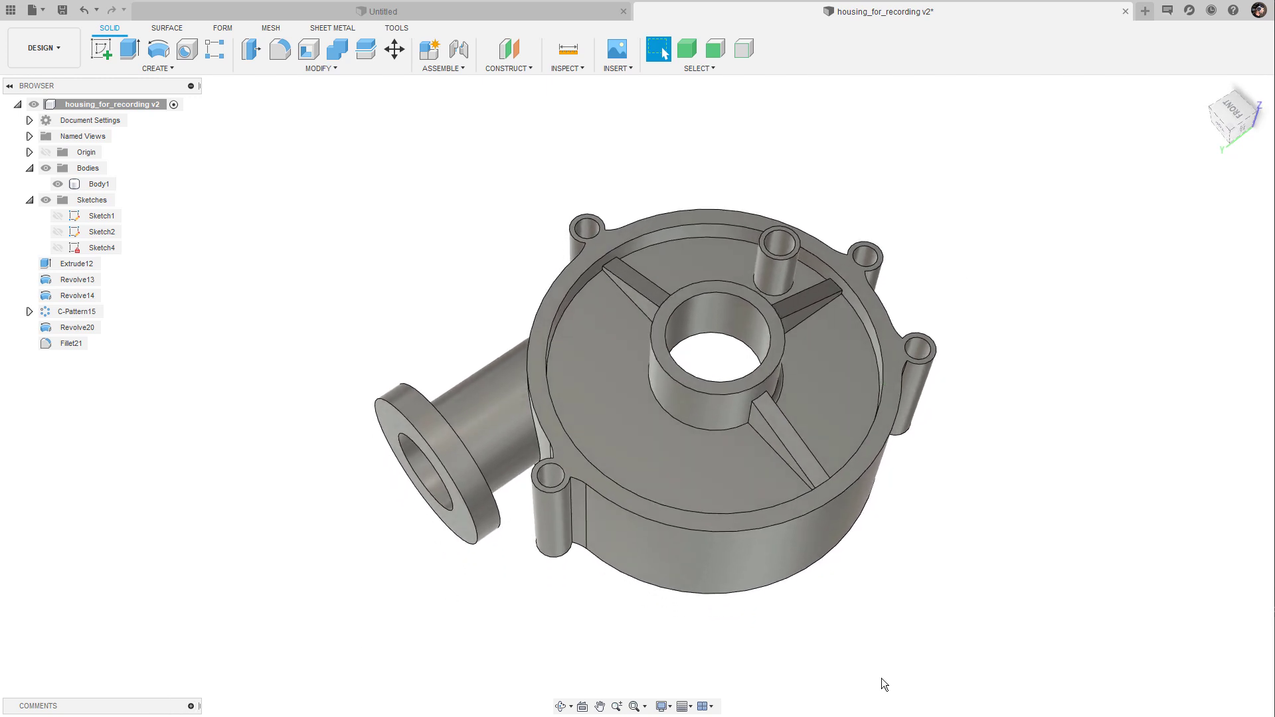
{"action": "middle_click_drag", "start_coordinate": [1067, 544], "coordinate": [330, 626], "text": "shift"}
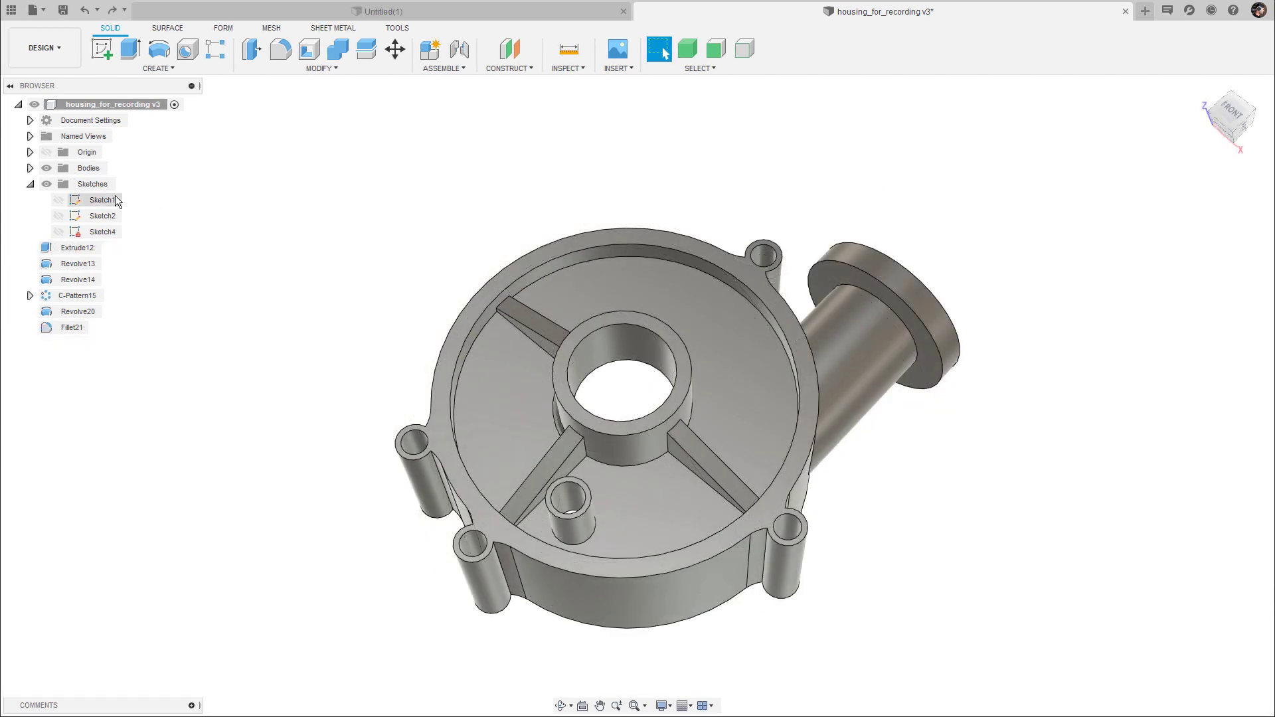
- Open Sketch1 to compare its profile with the edited housing, and finish the sketch
{"action": "middle_click_drag", "start_coordinate": [227, 230], "coordinate": [277, 226], "text": "shift"}
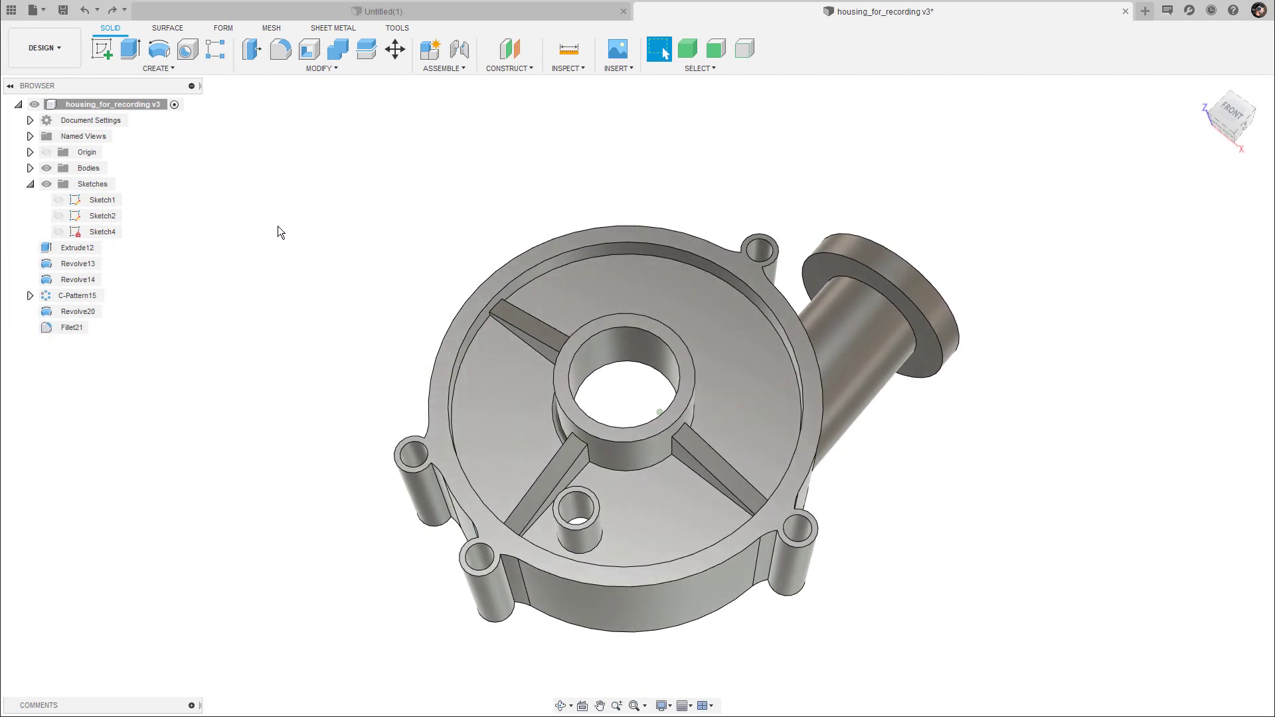
{"action": "double_click", "coordinate": [74, 201]}
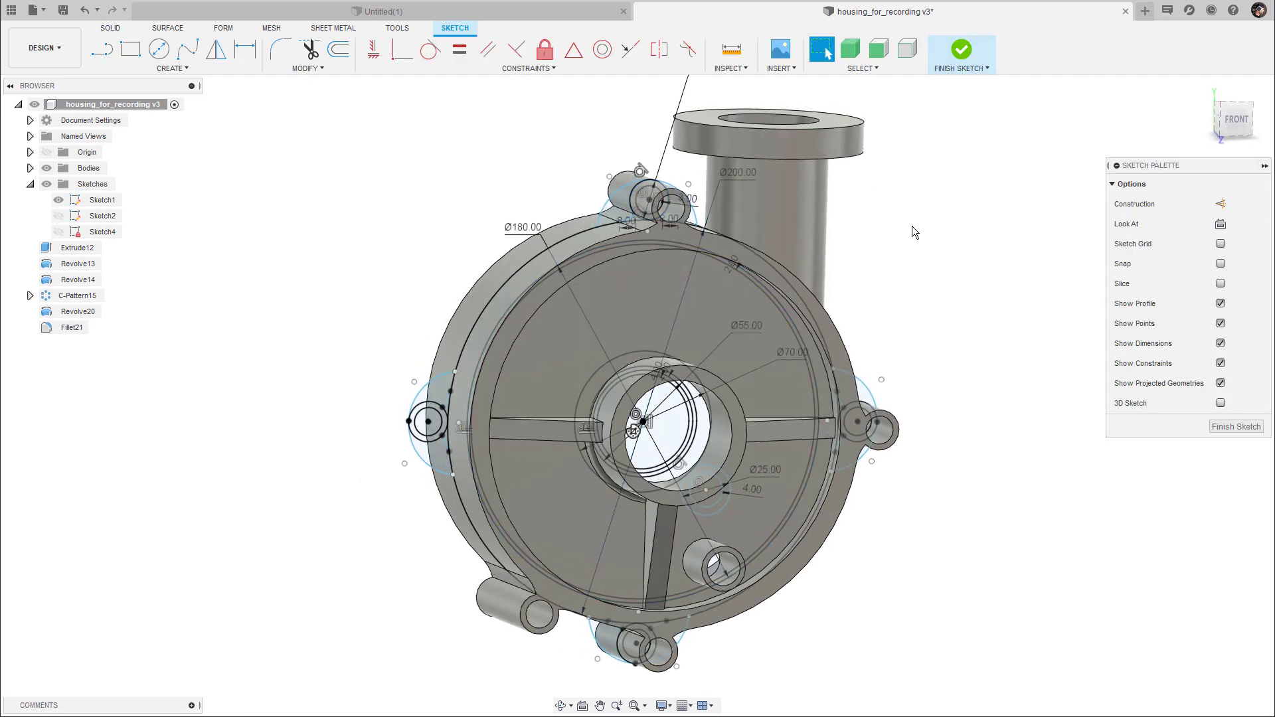
{"action": "mouse_move", "coordinate": [557, 253]}
{"action": "middle_mouse_down", "text": "shift"}
{"action": "mouse_move", "coordinate": [687, 362]}
{"action": "mouse_move", "coordinate": [707, 229]}
{"action": "mouse_move", "coordinate": [449, 422]}
{"action": "mouse_move", "coordinate": [303, 492]}
{"action": "mouse_move", "coordinate": [753, 149]}
{"action": "mouse_move", "coordinate": [549, 505]}
{"action": "mouse_move", "coordinate": [972, 197]}
{"action": "middle_mouse_up", "text": "shift"}
{"action": "left_click", "coordinate": [961, 50]}
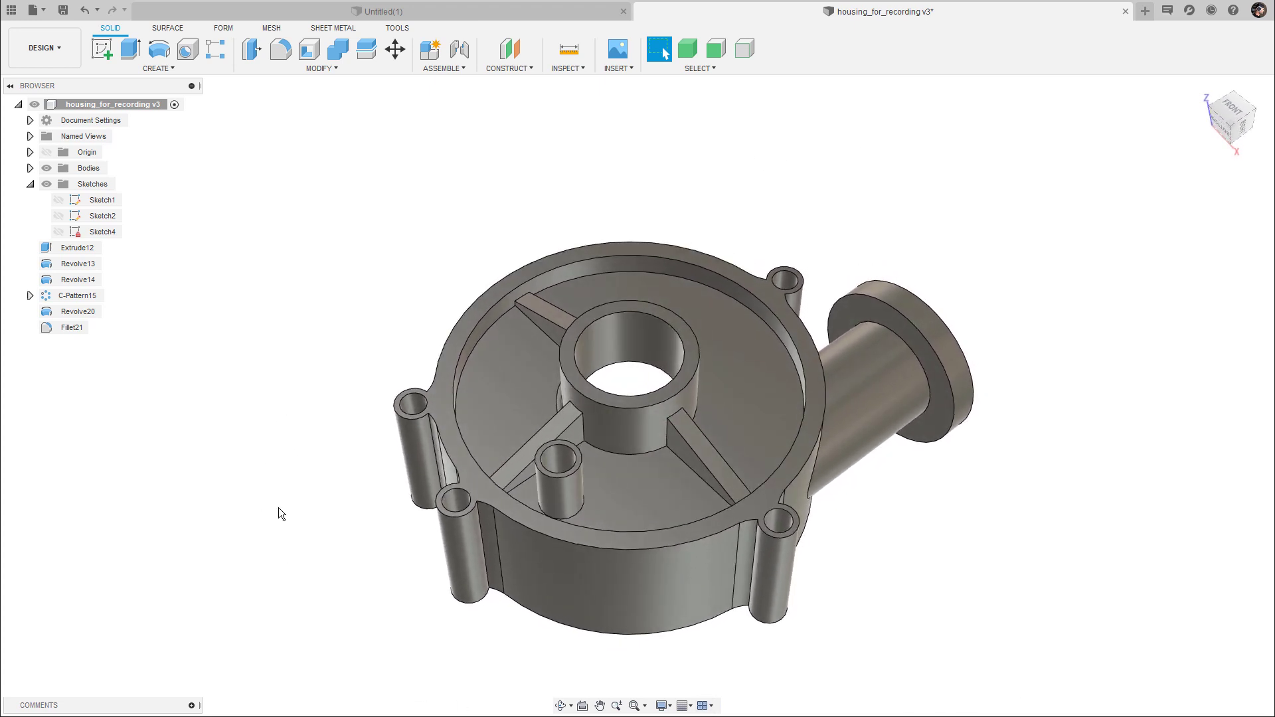
- Delete Sketch1, Sketch2 and Sketch4 from the design
{"action": "left_click", "coordinate": [113, 201]}
{"action": "left_click", "coordinate": [112, 231], "text": "shift"}
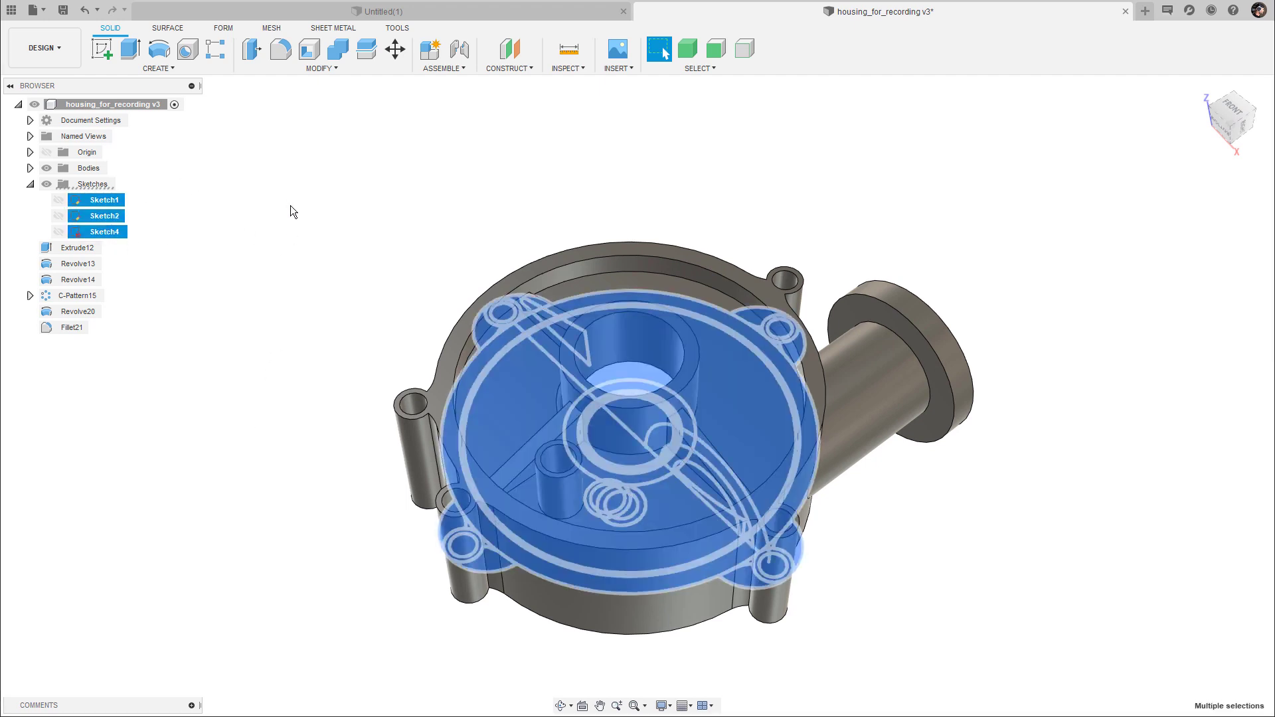
{"action": "key", "text": "Delete"}
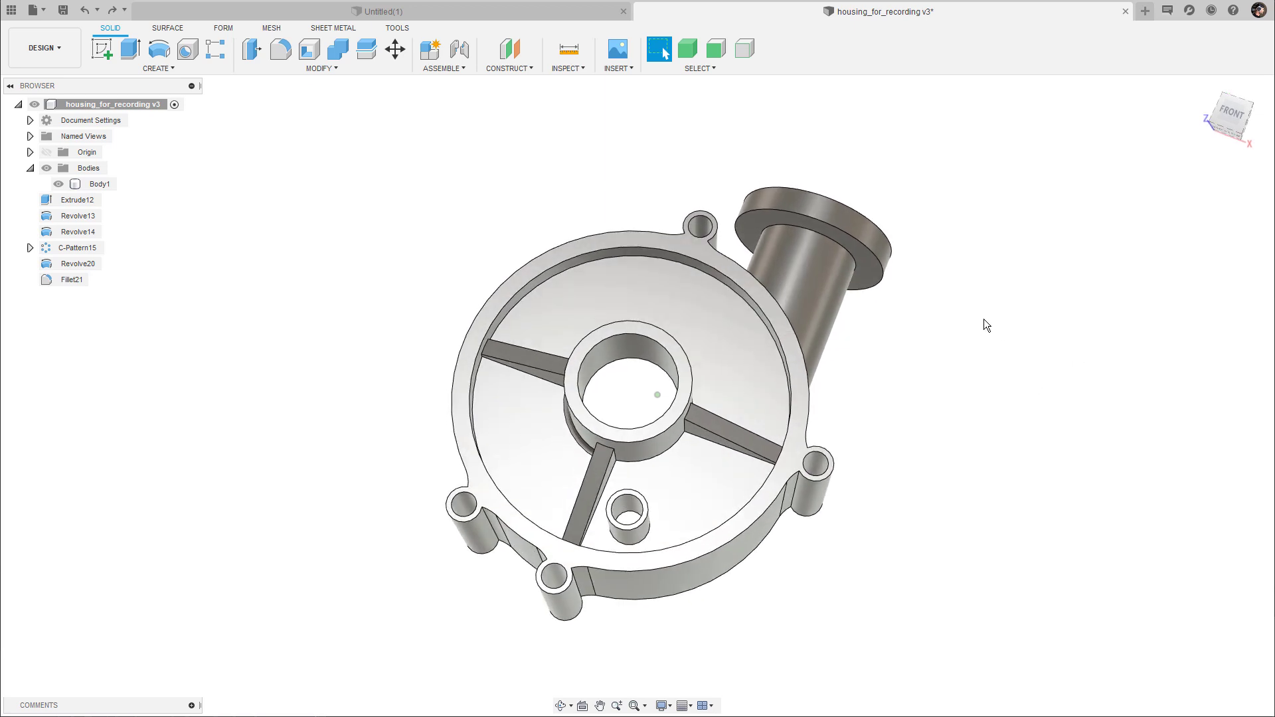
- Sketch a bent line of two connected segments across the outlet pipe on the front origin plane, and finish the sketch
{"action": "key", "text": "l"}
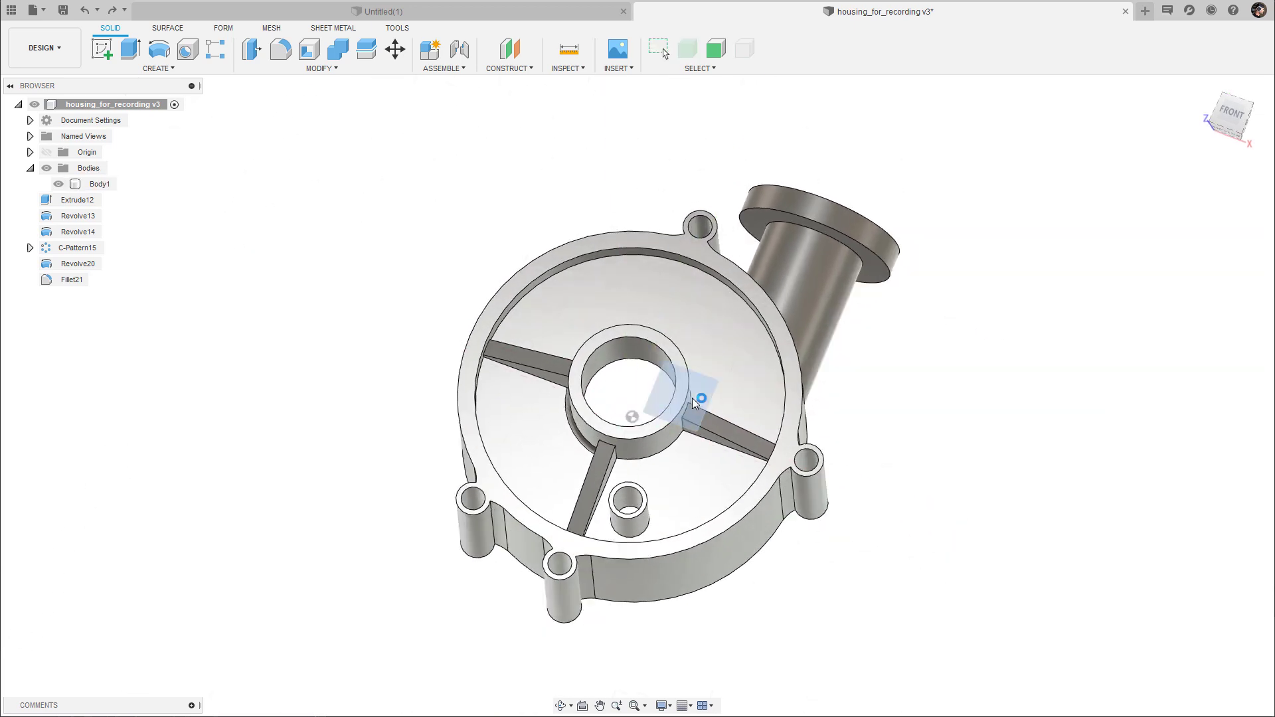
{"action": "left_click", "coordinate": [684, 400]}
{"action": "key", "text": "l"}
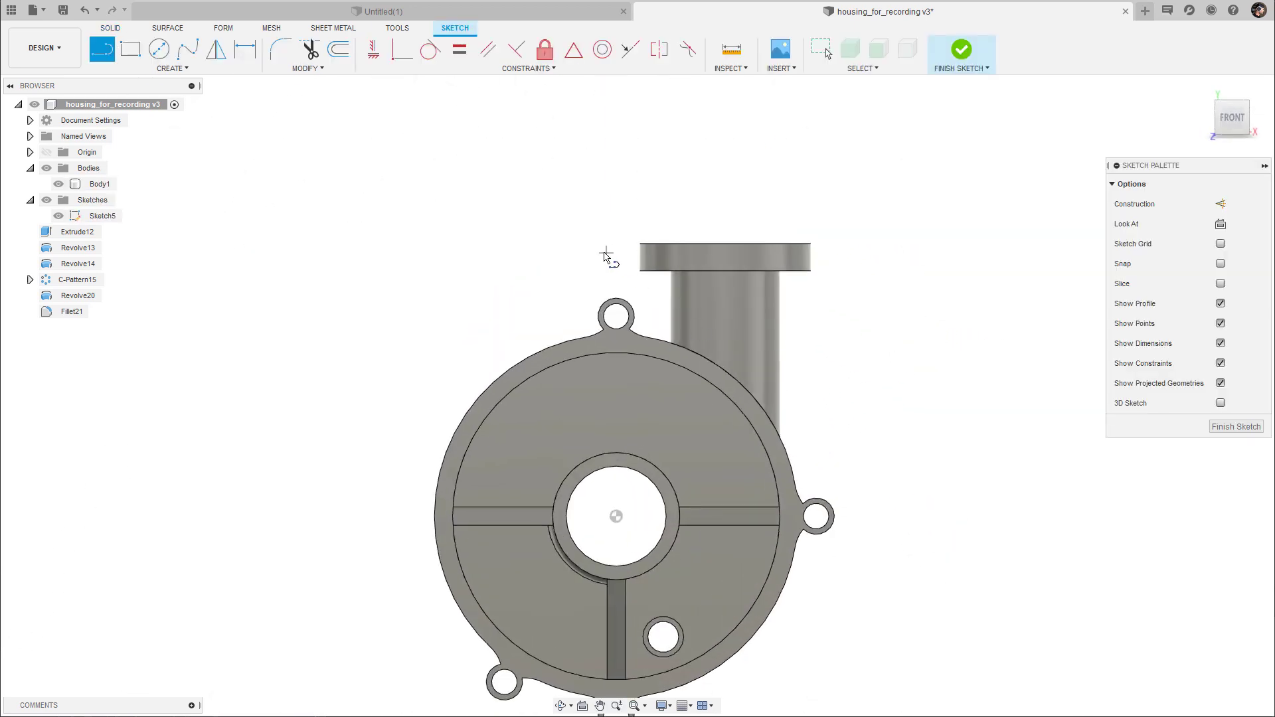
{"action": "left_click", "coordinate": [606, 251]}
{"action": "left_click", "coordinate": [873, 343]}
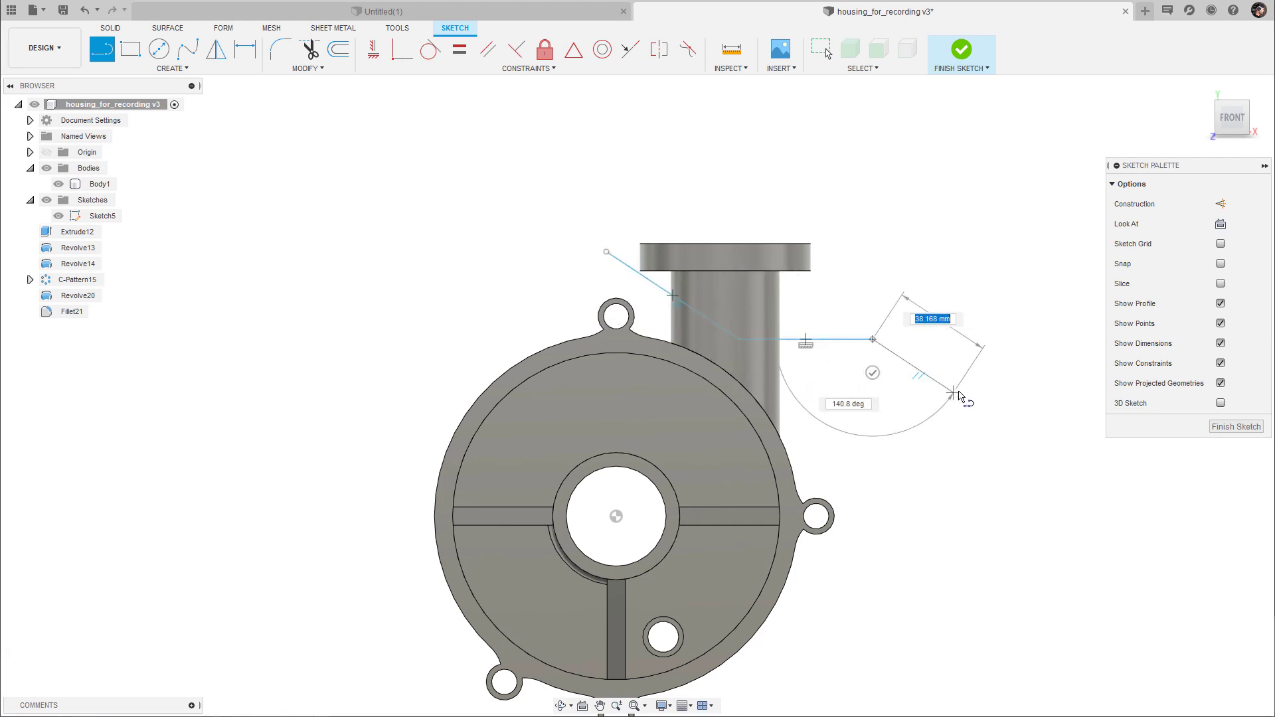
{"action": "key", "text": "Escape"}
{"action": "middle_click_drag", "start_coordinate": [947, 385], "coordinate": [990, 310], "text": "shift"}
{"action": "left_click", "coordinate": [961, 49]}
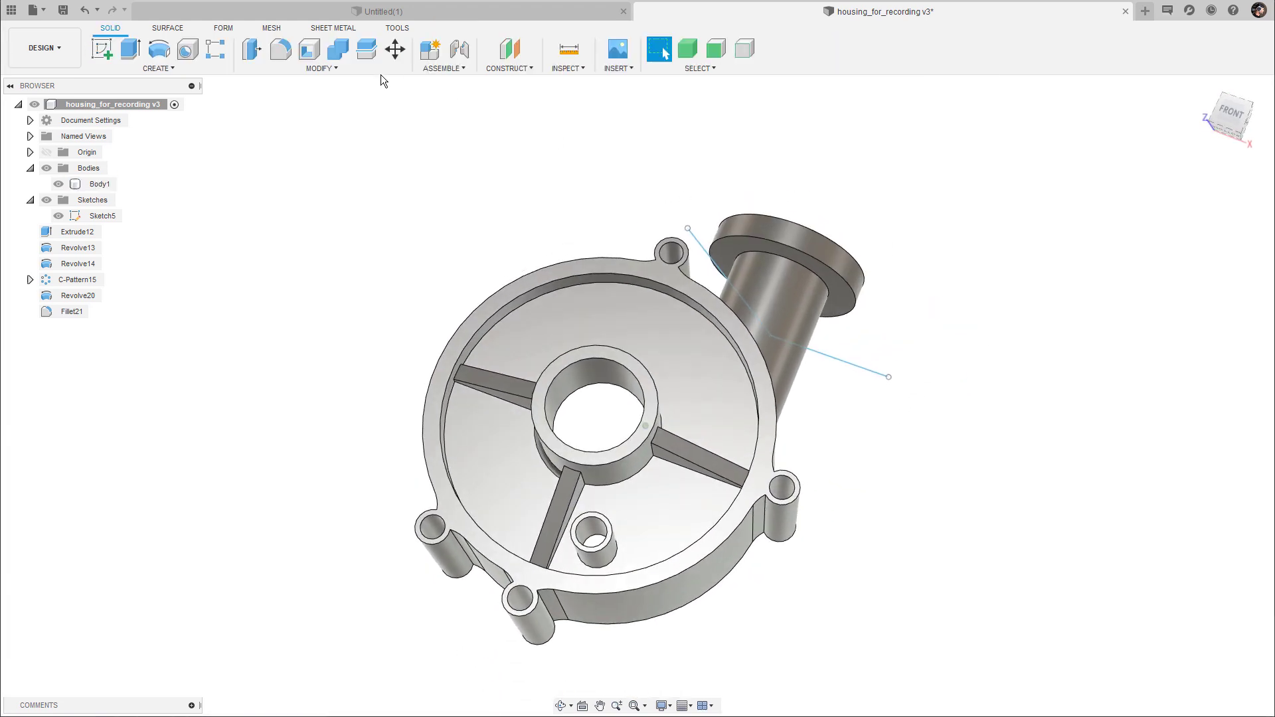
- Split the housing body with the bent sketch line as splitting tool, keeping Extend Splitting Tool(s) enabled
{"action": "left_click", "coordinate": [326, 69]}
{"action": "left_click", "coordinate": [293, 245]}
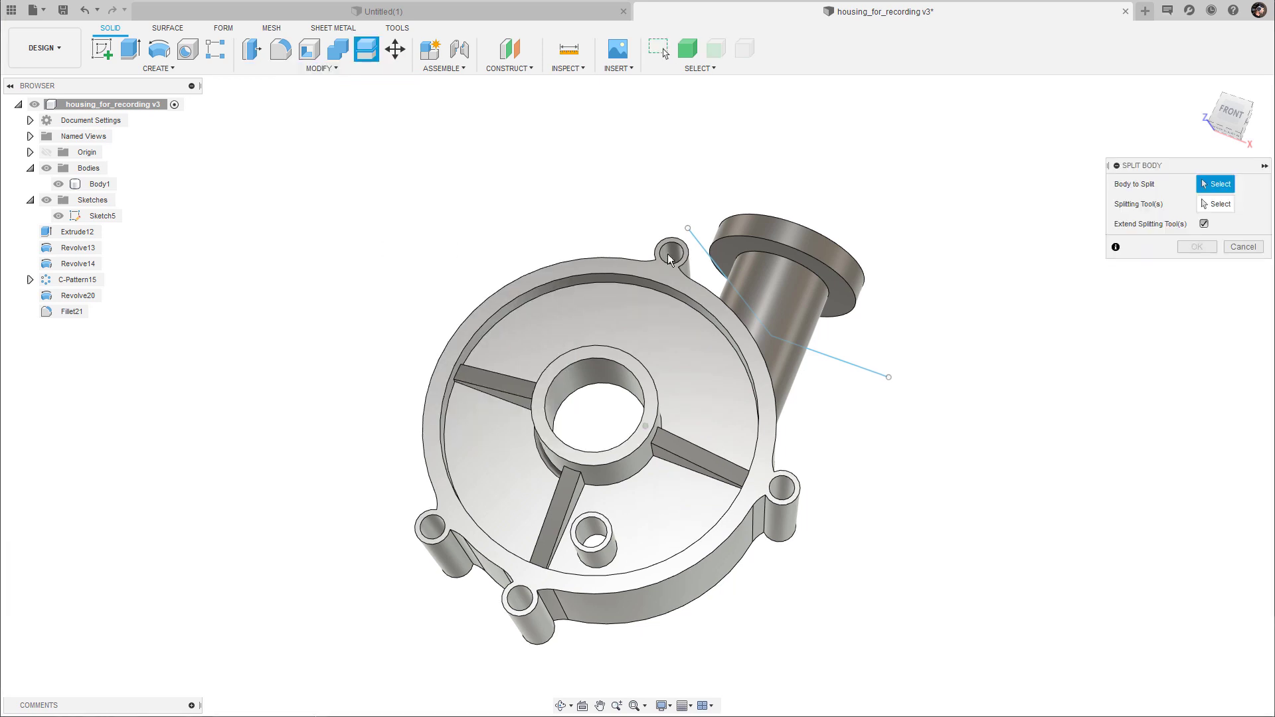
{"action": "left_click", "coordinate": [717, 361]}
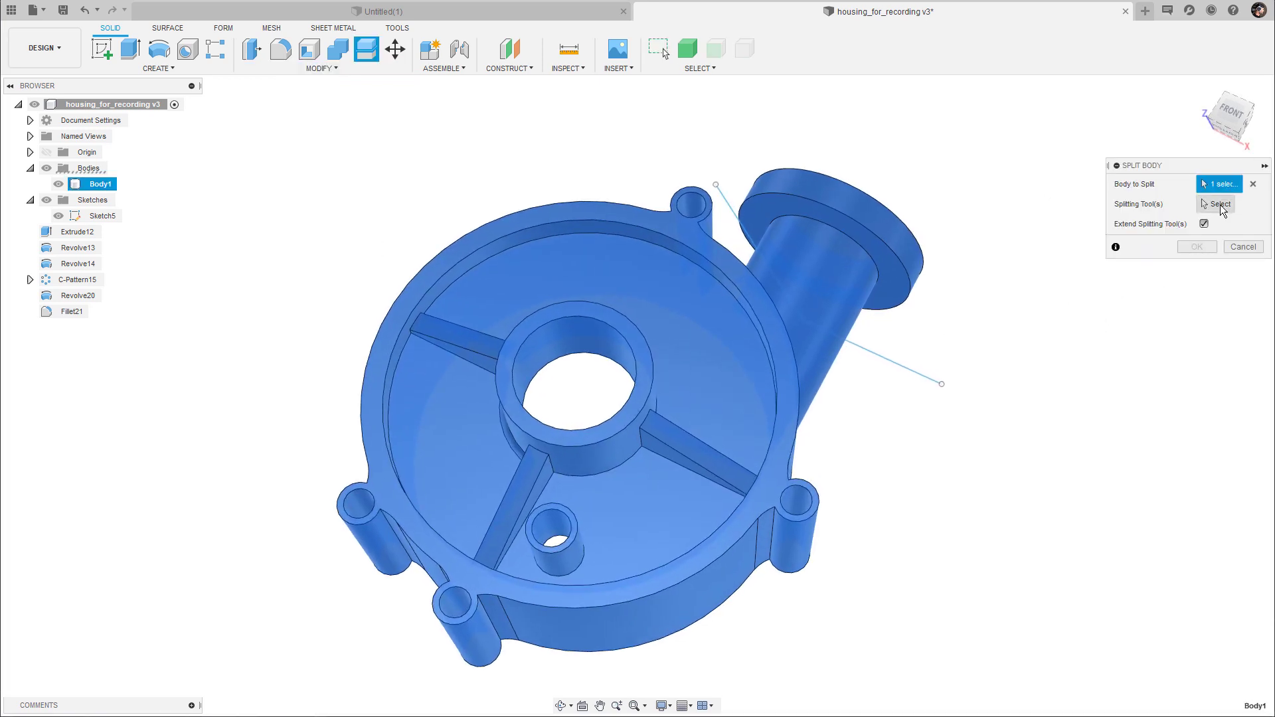
{"action": "left_click", "coordinate": [1218, 204]}
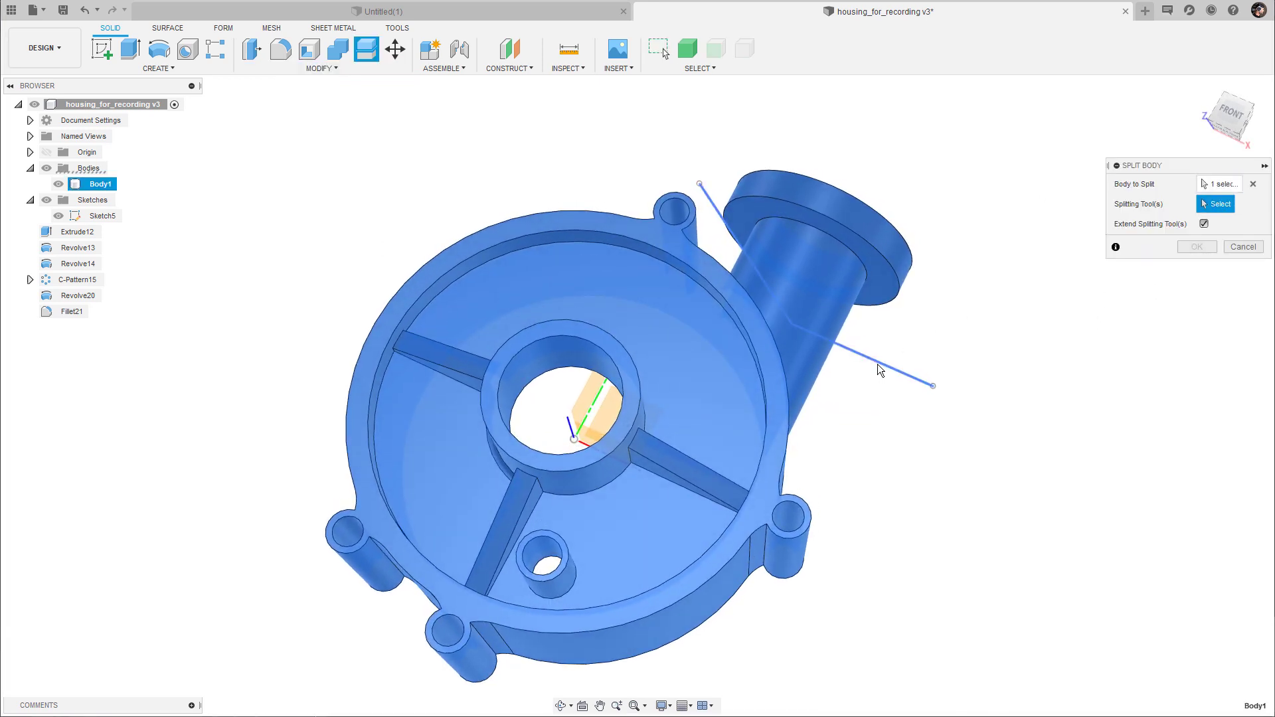
{"action": "left_click", "coordinate": [884, 368]}
{"action": "left_click", "coordinate": [1197, 246]}
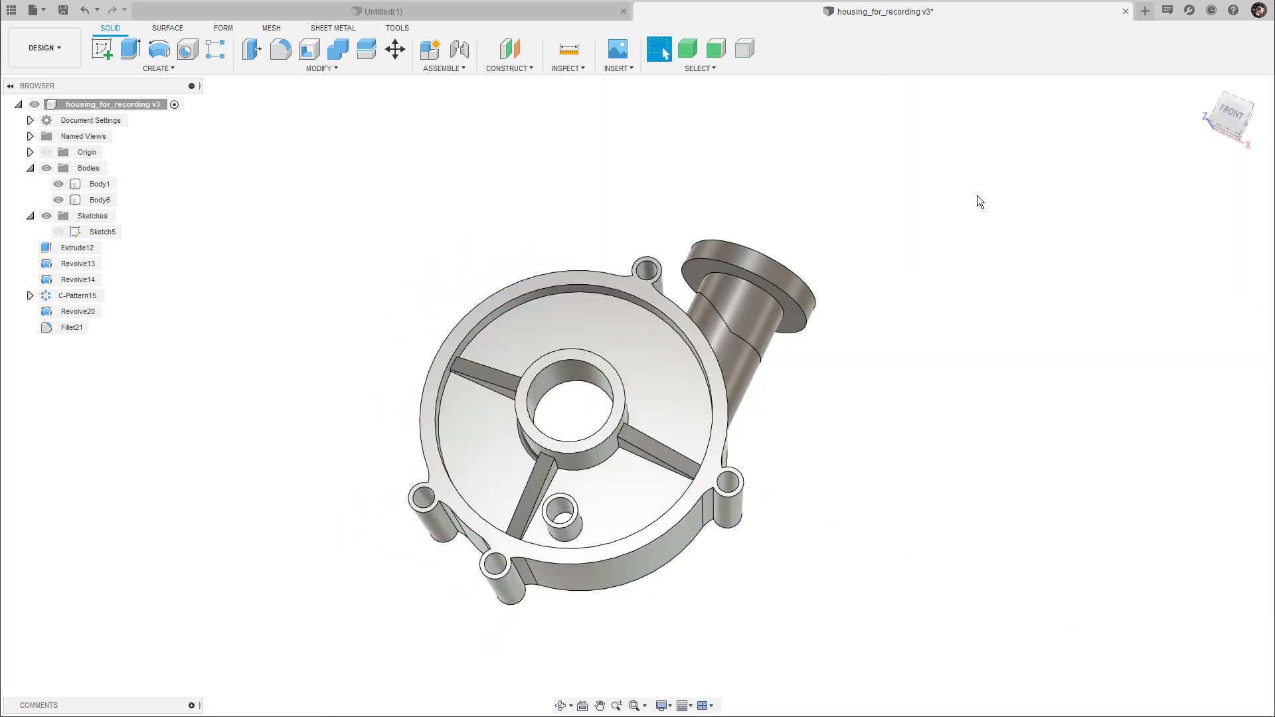
- Move the split-off flange end of the outlet pipe (Body1) by -10 mm along Y toward the housing
{"action": "left_click", "coordinate": [99, 200]}
{"action": "left_click", "coordinate": [98, 184]}
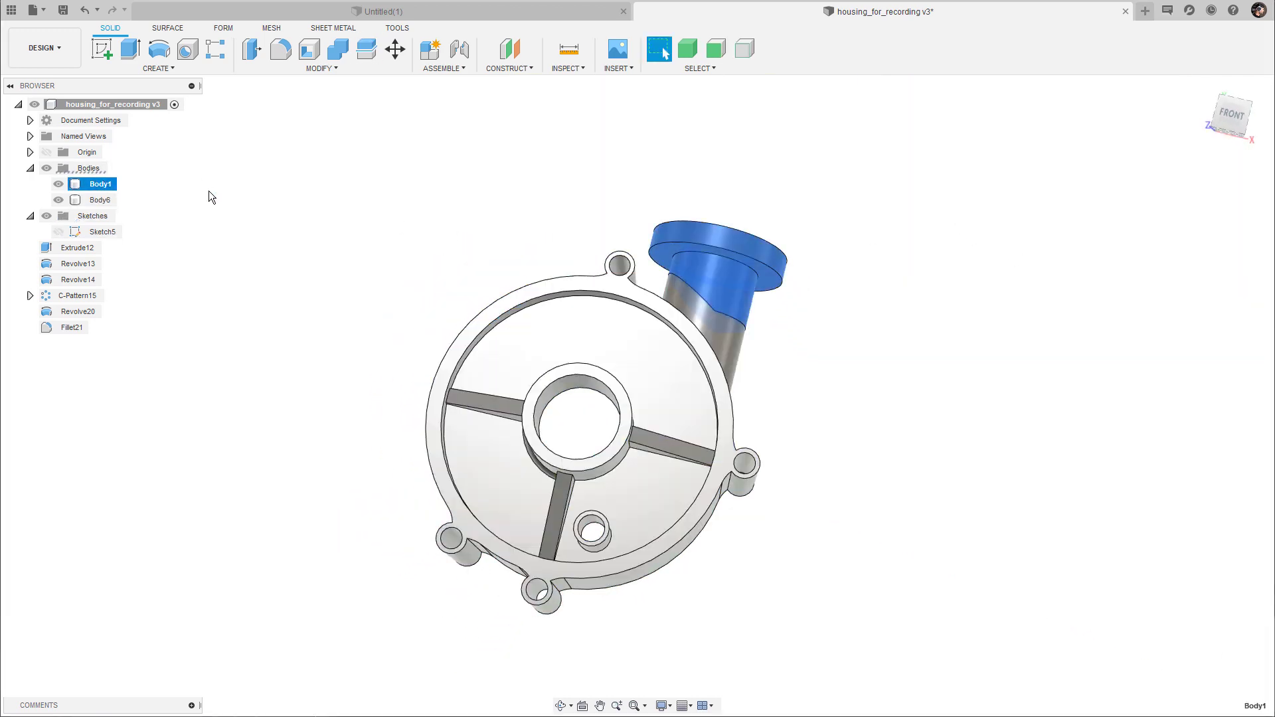
{"action": "left_click", "coordinate": [1231, 114]}
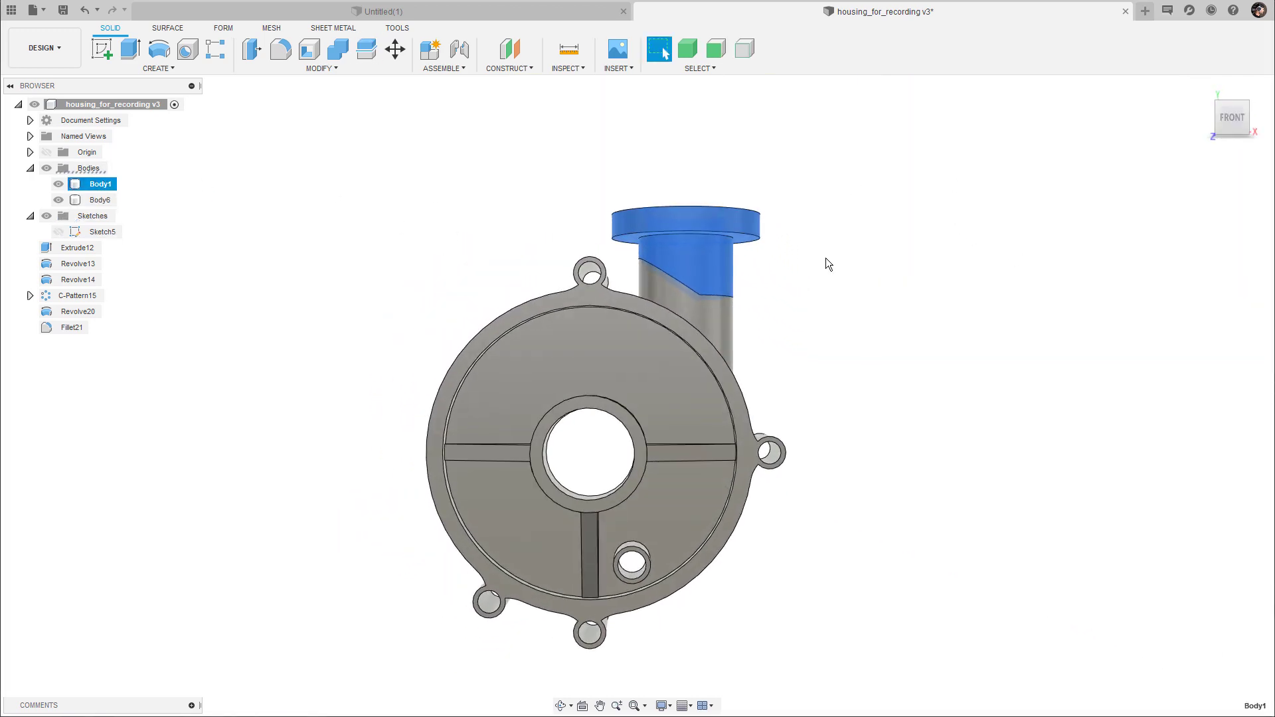
{"action": "scroll", "coordinate": [818, 244], "scroll_direction": "up", "scroll_amount": 2}
{"action": "key", "text": "m"}
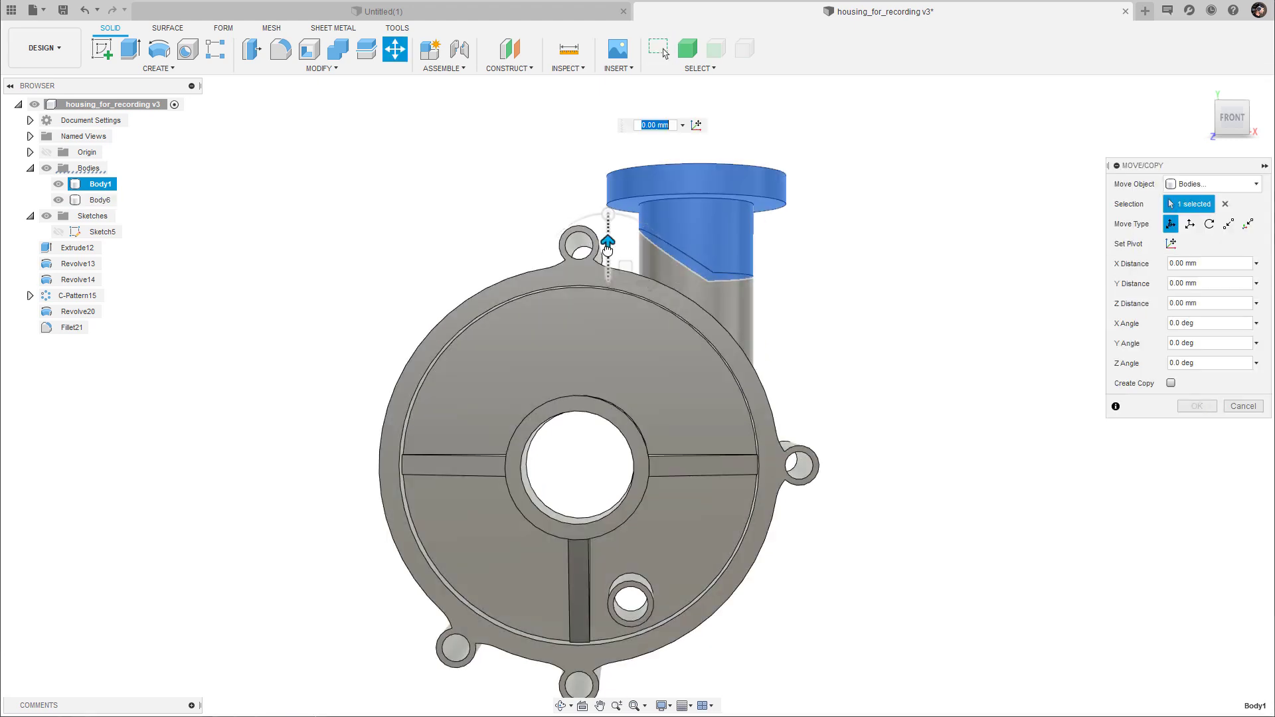
{"action": "left_click_drag", "start_coordinate": [607, 243], "coordinate": [609, 260]}
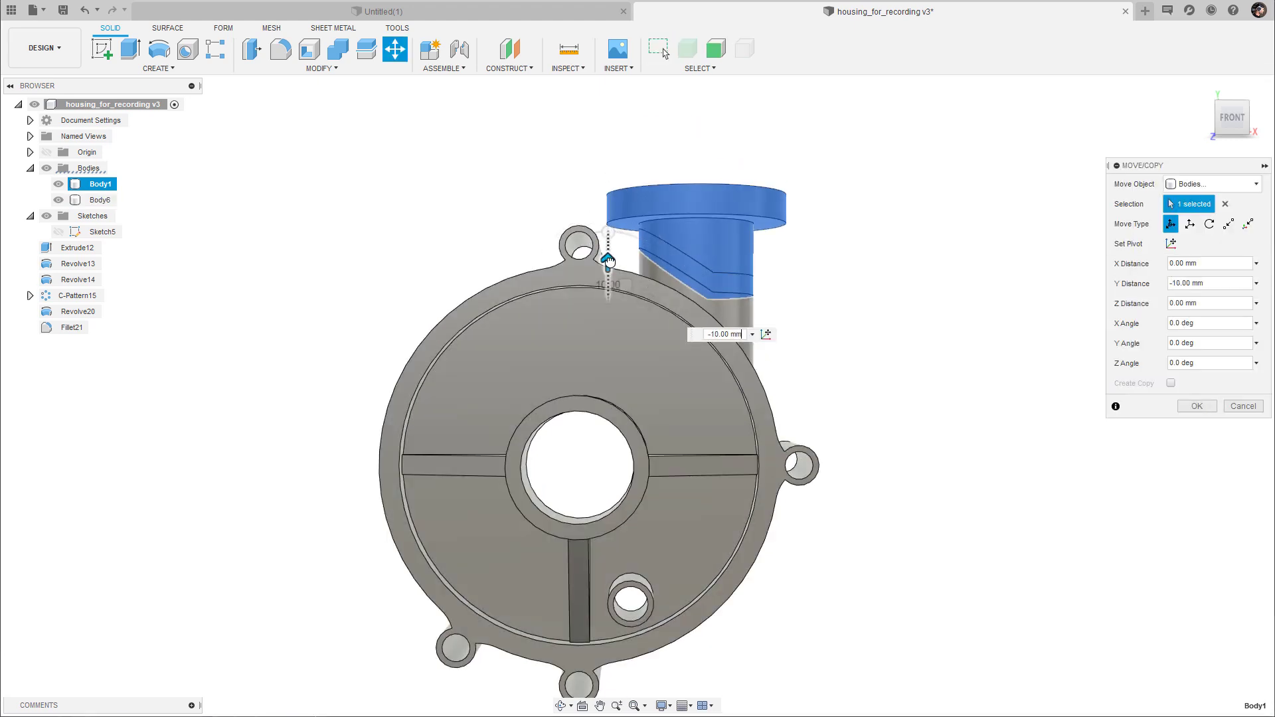
{"action": "left_click", "coordinate": [1196, 406]}
- Combine the housing body with the shifted flange body using the Join operation
{"action": "middle_click_drag", "start_coordinate": [887, 278], "coordinate": [987, 303], "text": "shift"}
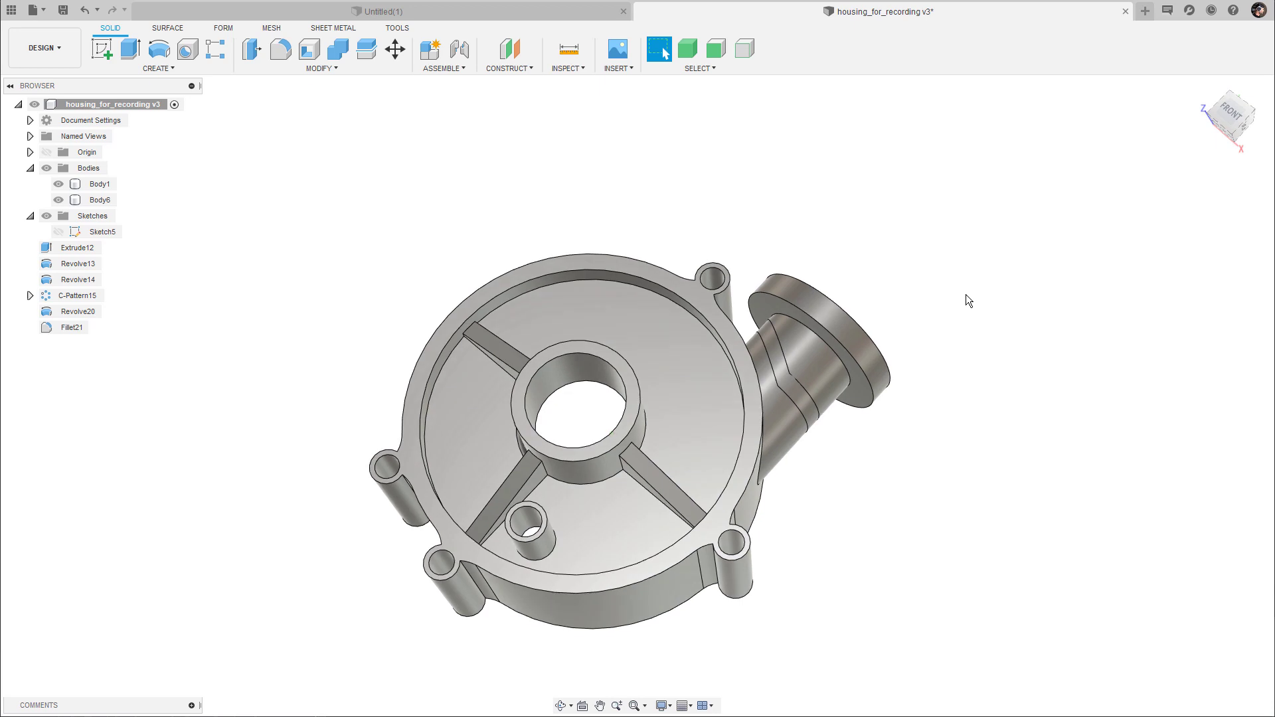
{"action": "key", "text": "shift+c"}
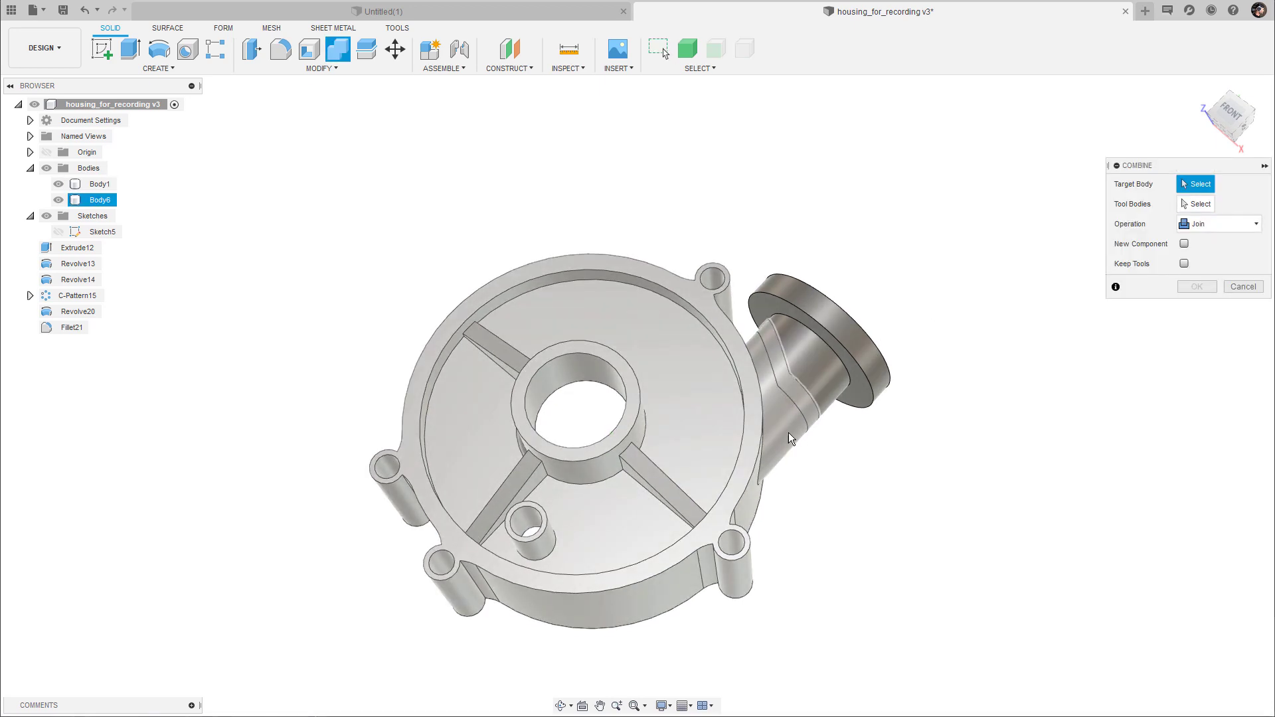
{"action": "left_click", "coordinate": [788, 434]}
{"action": "left_click", "coordinate": [828, 382]}
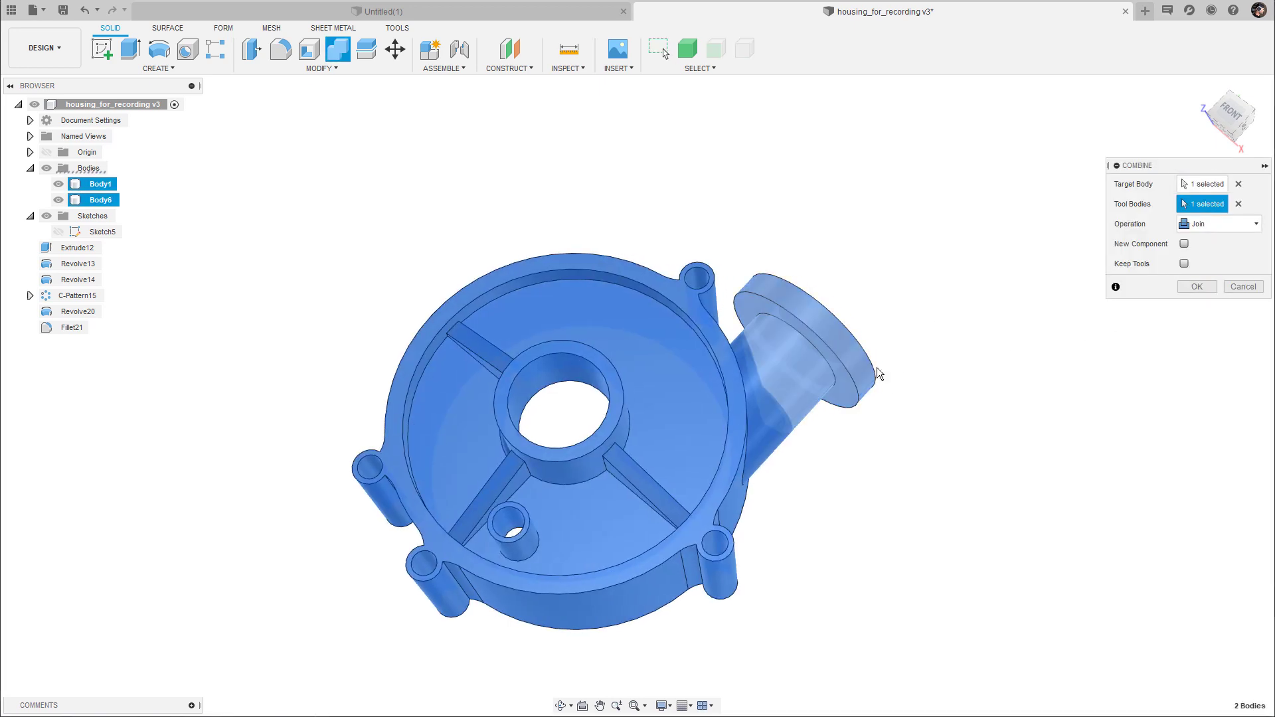
{"action": "left_click", "coordinate": [1198, 287]}
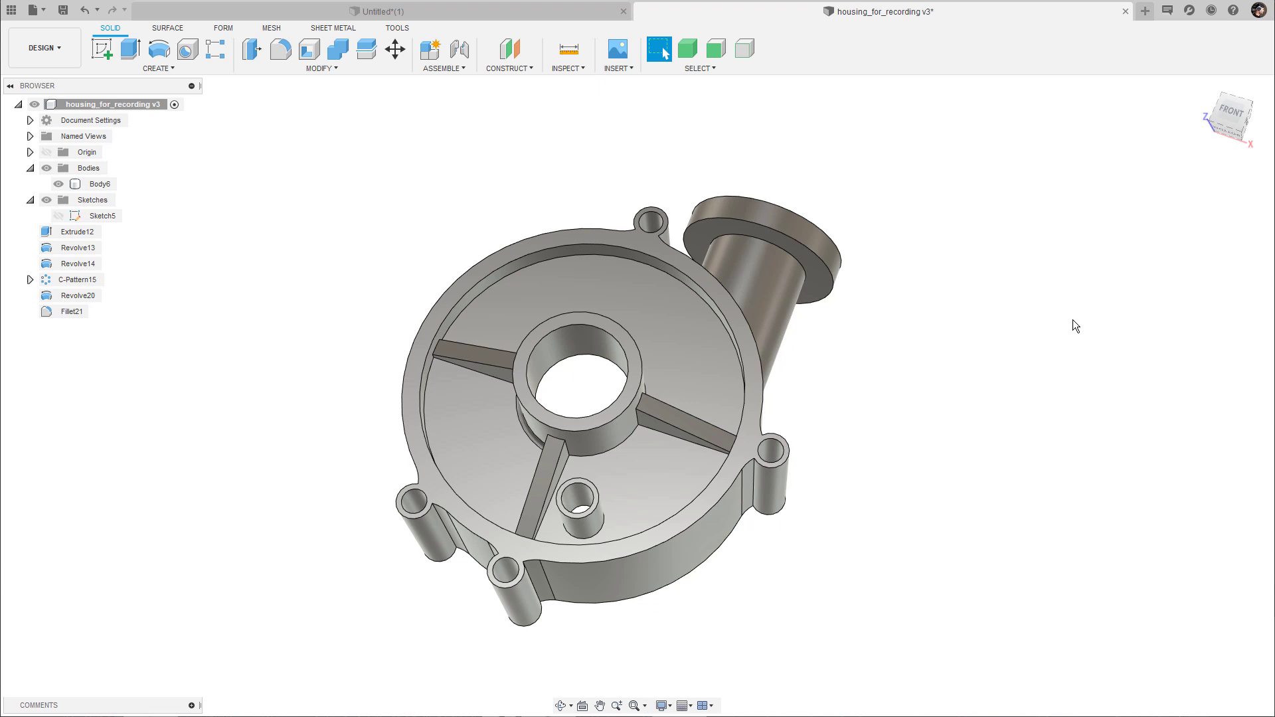
- Create a new design and start a base feature in it
{"action": "key", "text": "ctrl+n"}
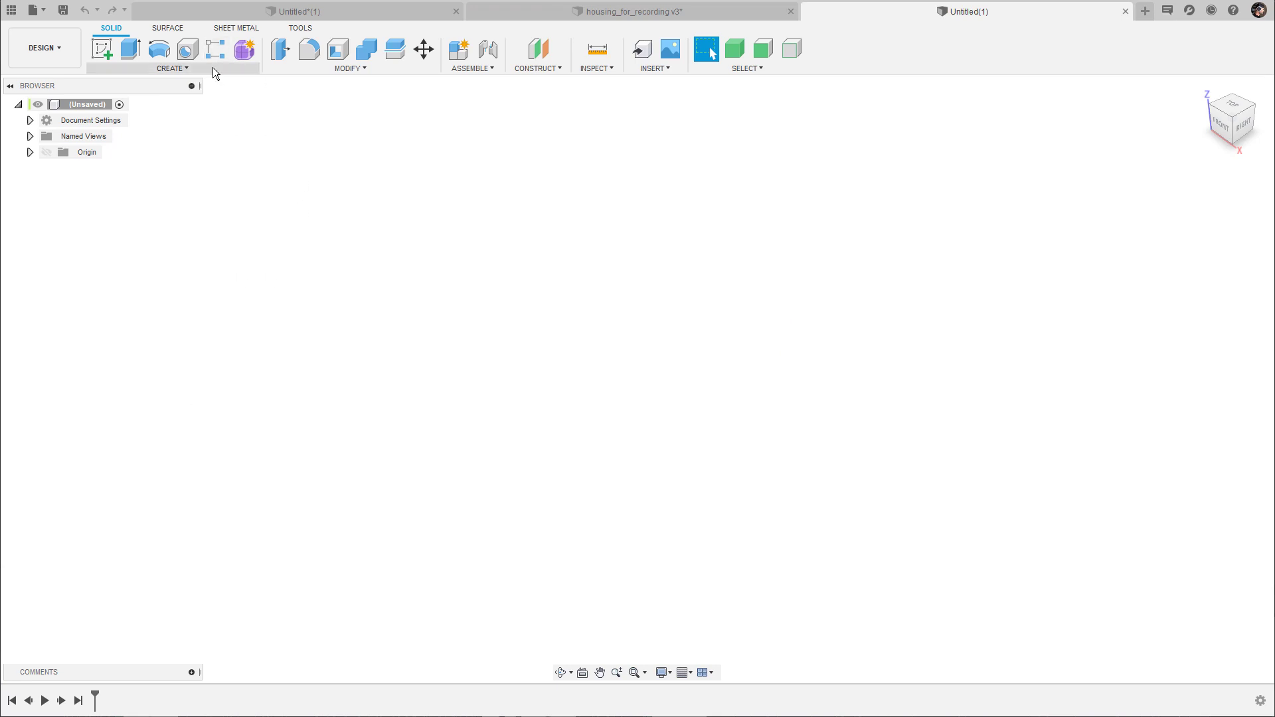
{"action": "left_click", "coordinate": [214, 68]}
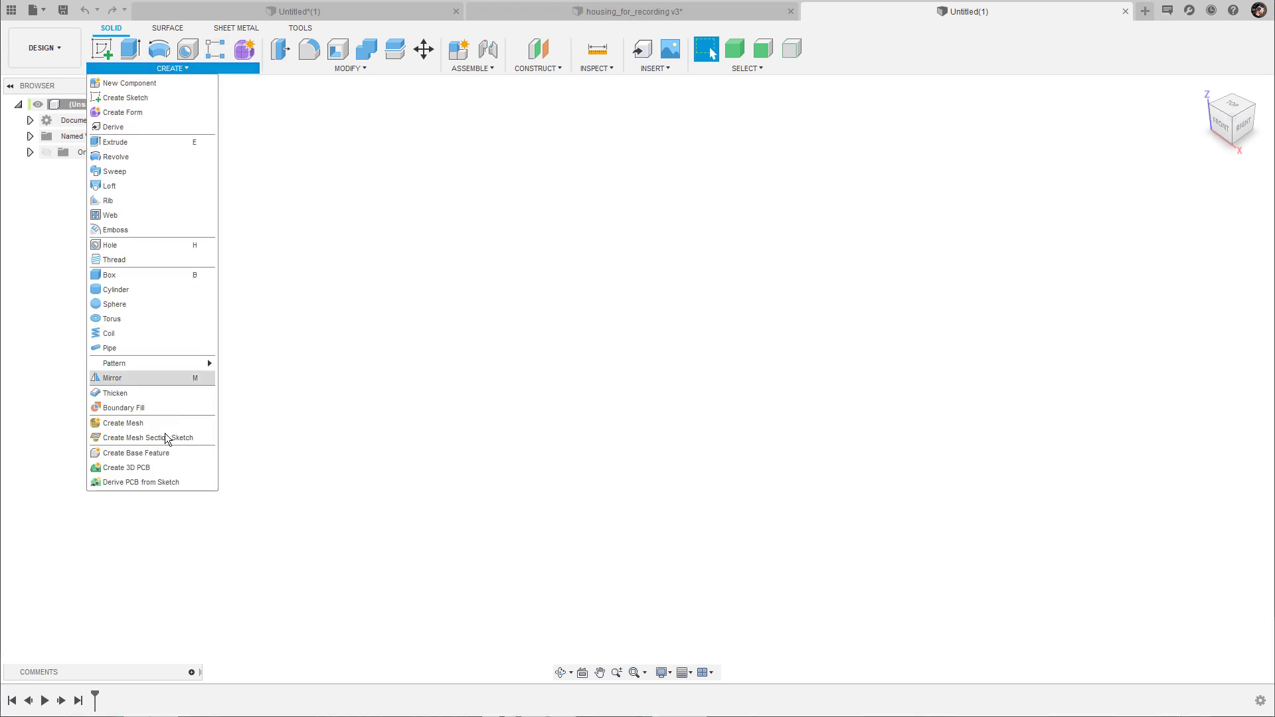
{"action": "left_click", "coordinate": [178, 455]}
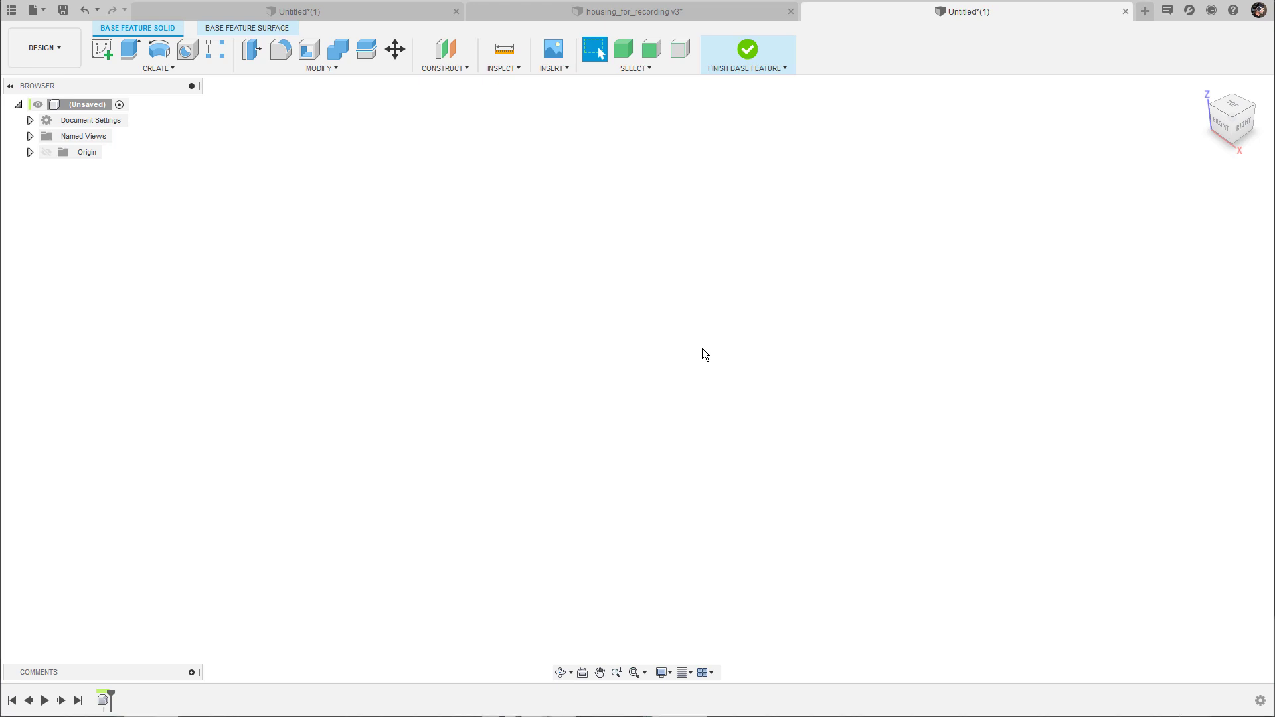
- Create a solid box on the horizontal origin plane inside the base feature
{"action": "key", "text": "s"}
{"action": "left_click", "coordinate": [754, 382]}
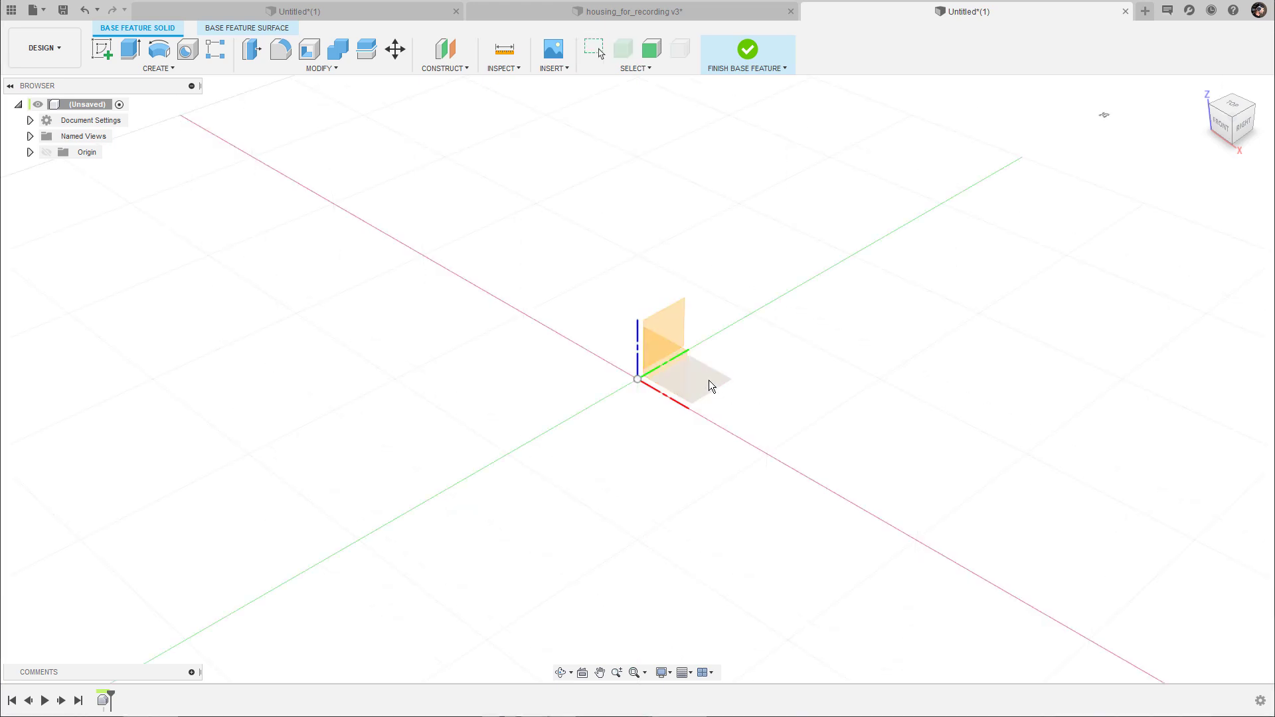
{"action": "left_click", "coordinate": [709, 381]}
{"action": "left_click", "coordinate": [572, 354]}
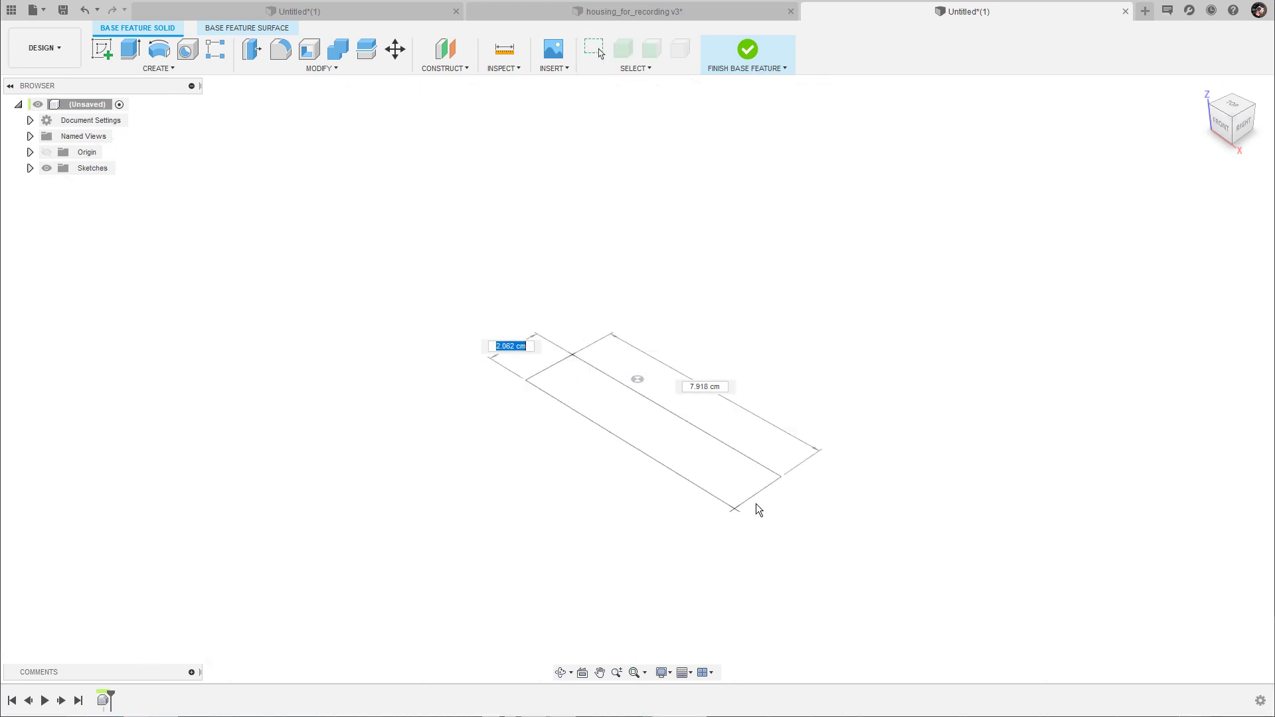
{"action": "left_click", "coordinate": [614, 518]}
{"action": "left_click_drag", "start_coordinate": [589, 417], "coordinate": [587, 271]}
{"action": "left_click", "coordinate": [1197, 287]}
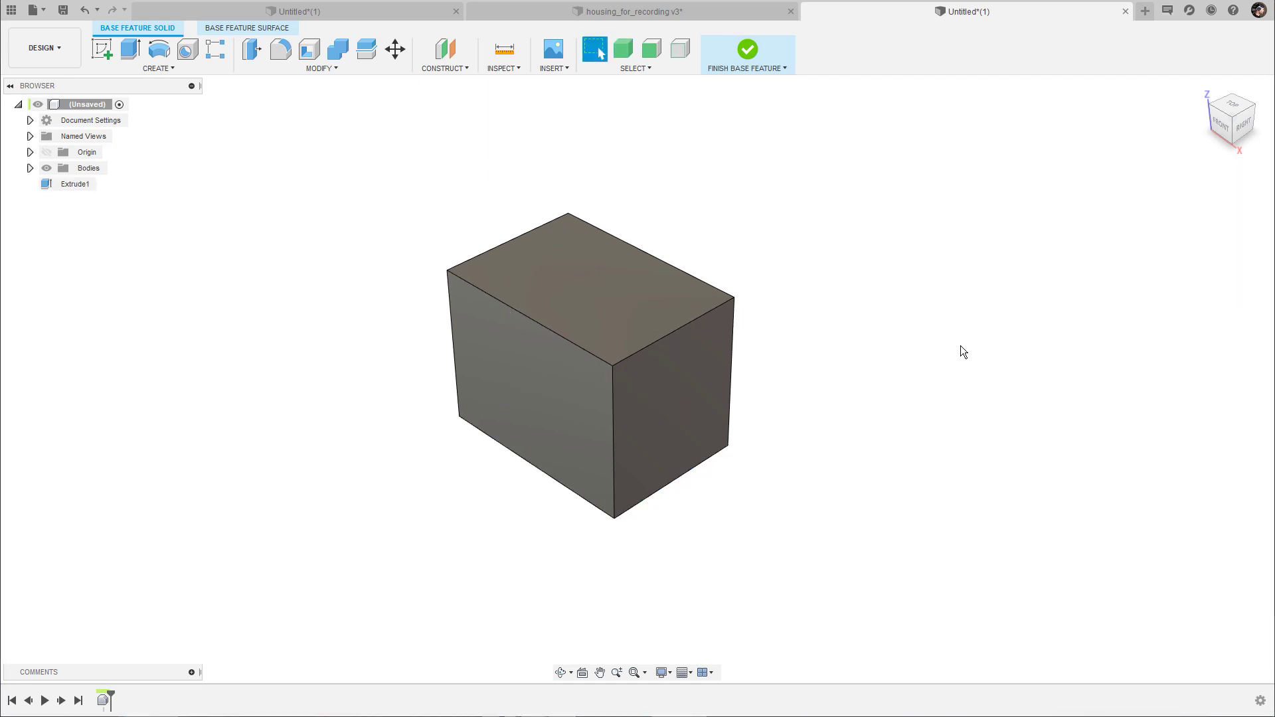
- Move the box's large front face 2.10 cm inward to make the box thinner
{"action": "middle_click_drag", "start_coordinate": [853, 256], "coordinate": [571, 412], "text": "shift"}
{"action": "left_click", "coordinate": [566, 416]}
{"action": "key", "text": "m"}
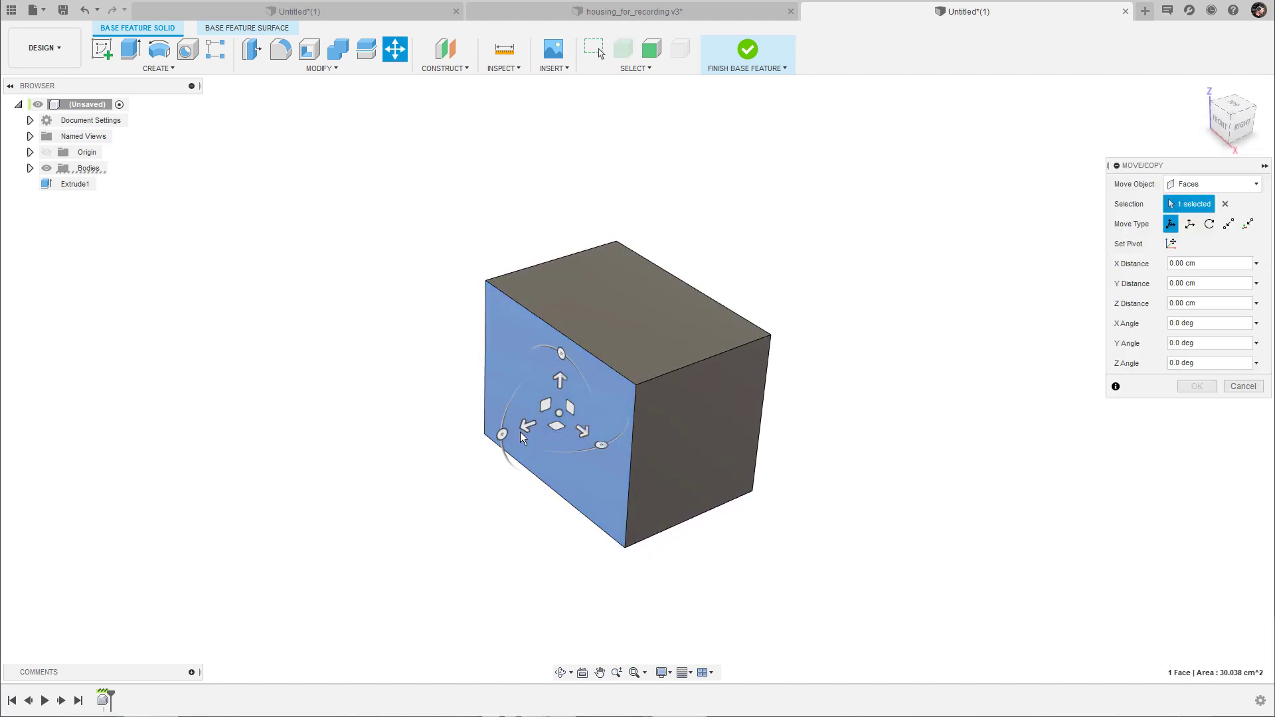
{"action": "left_click_drag", "start_coordinate": [523, 435], "coordinate": [598, 399]}
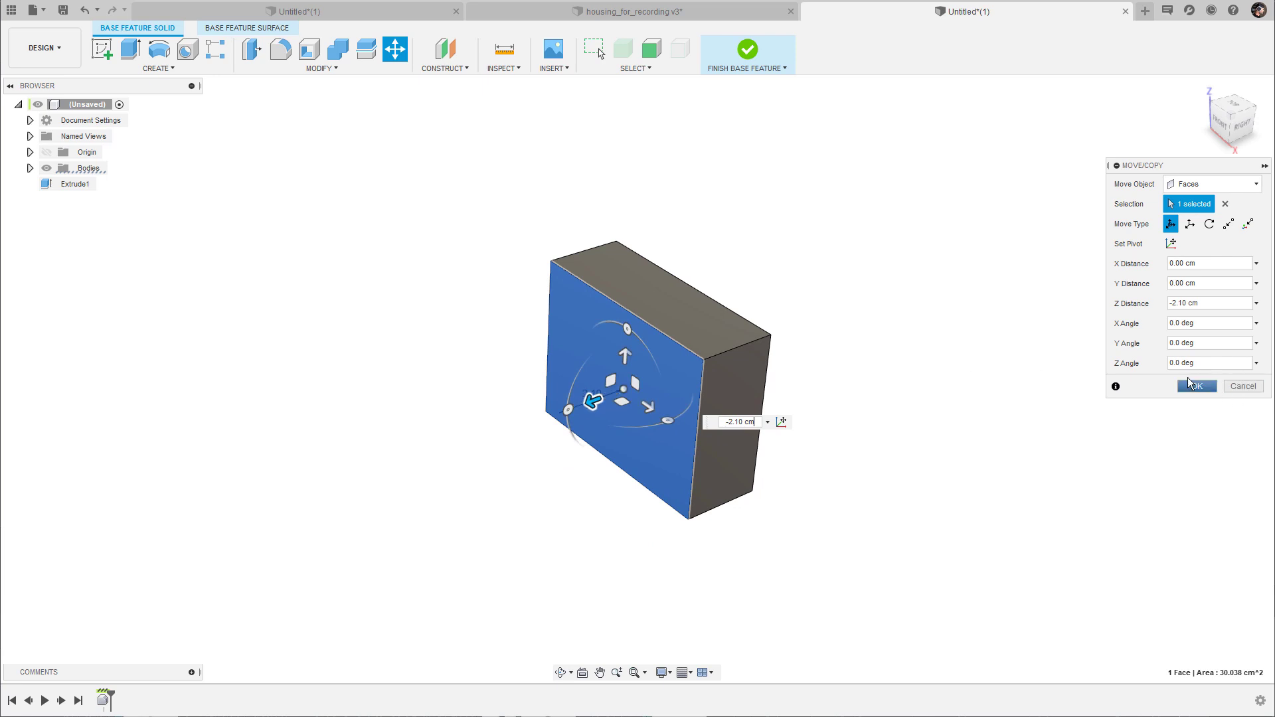
{"action": "left_click", "coordinate": [1193, 385]}
- Chamfer the edge between the box's top and right faces with an equal distance of 1.30 cm
{"action": "middle_click_drag", "start_coordinate": [804, 293], "coordinate": [714, 292], "text": "shift"}
{"action": "key", "text": "c"}
{"action": "left_click", "coordinate": [752, 331]}
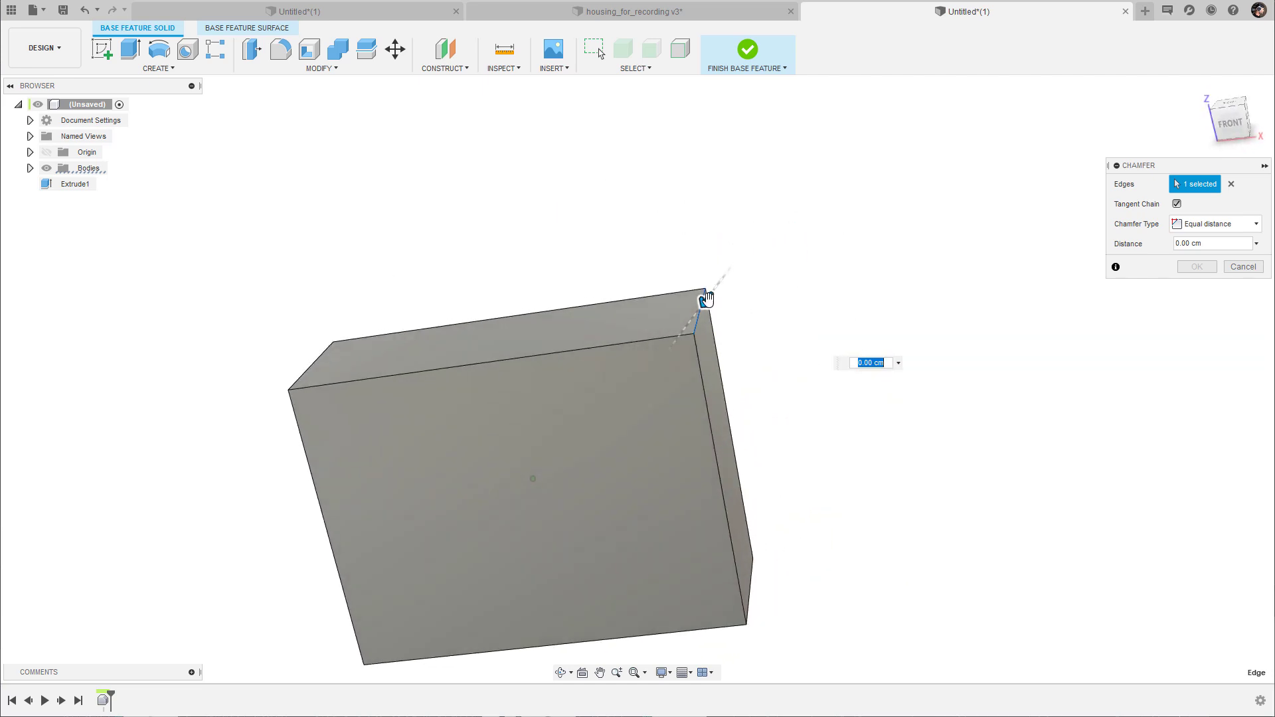
{"action": "left_click_drag", "start_coordinate": [710, 292], "coordinate": [670, 350]}
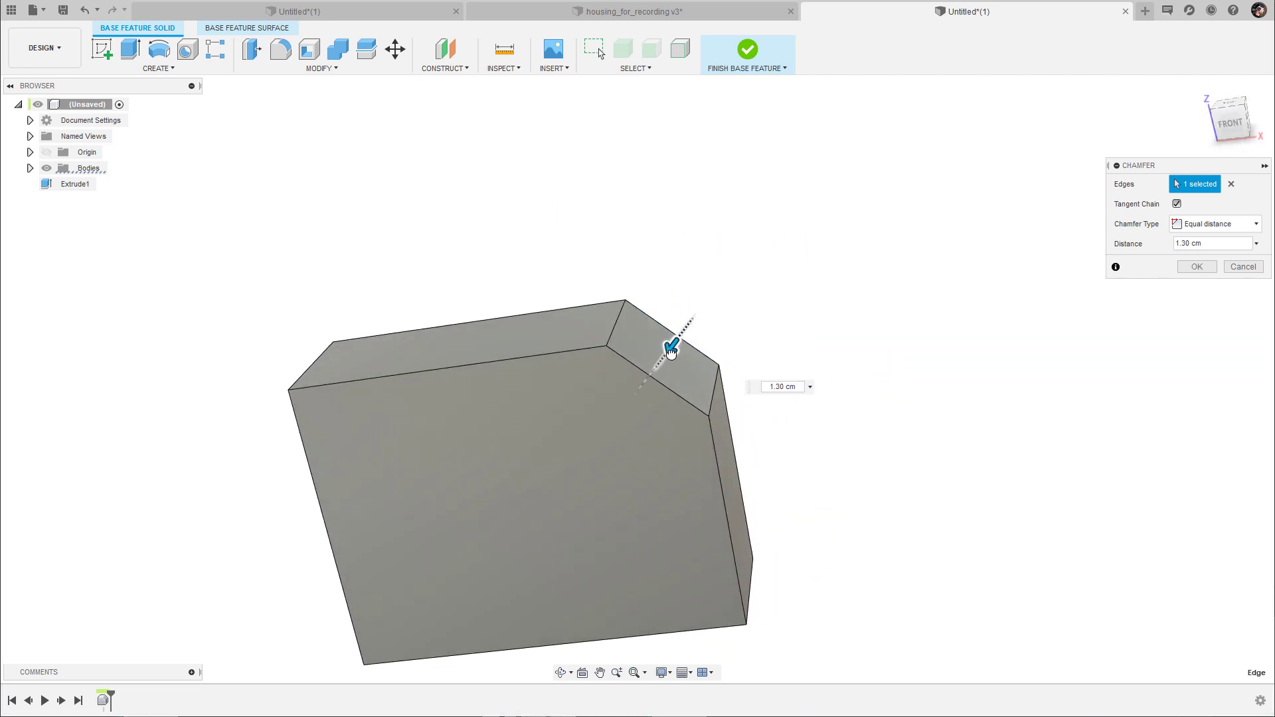
{"action": "left_click", "coordinate": [1197, 266]}
- Open the box's large chamfered front face for freeform editing with Edit Face
{"action": "middle_click_drag", "start_coordinate": [974, 370], "coordinate": [986, 240], "text": "shift"}
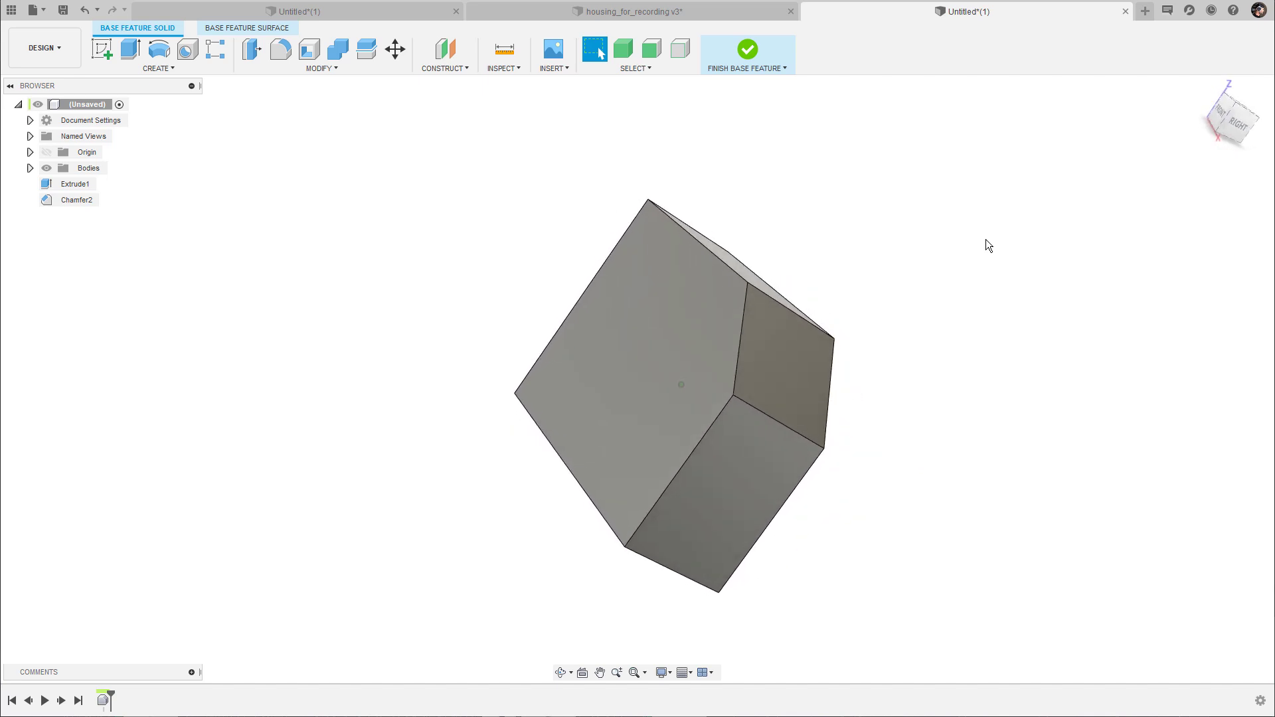
{"action": "middle_click_drag", "start_coordinate": [614, 193], "coordinate": [500, 206], "text": "shift"}
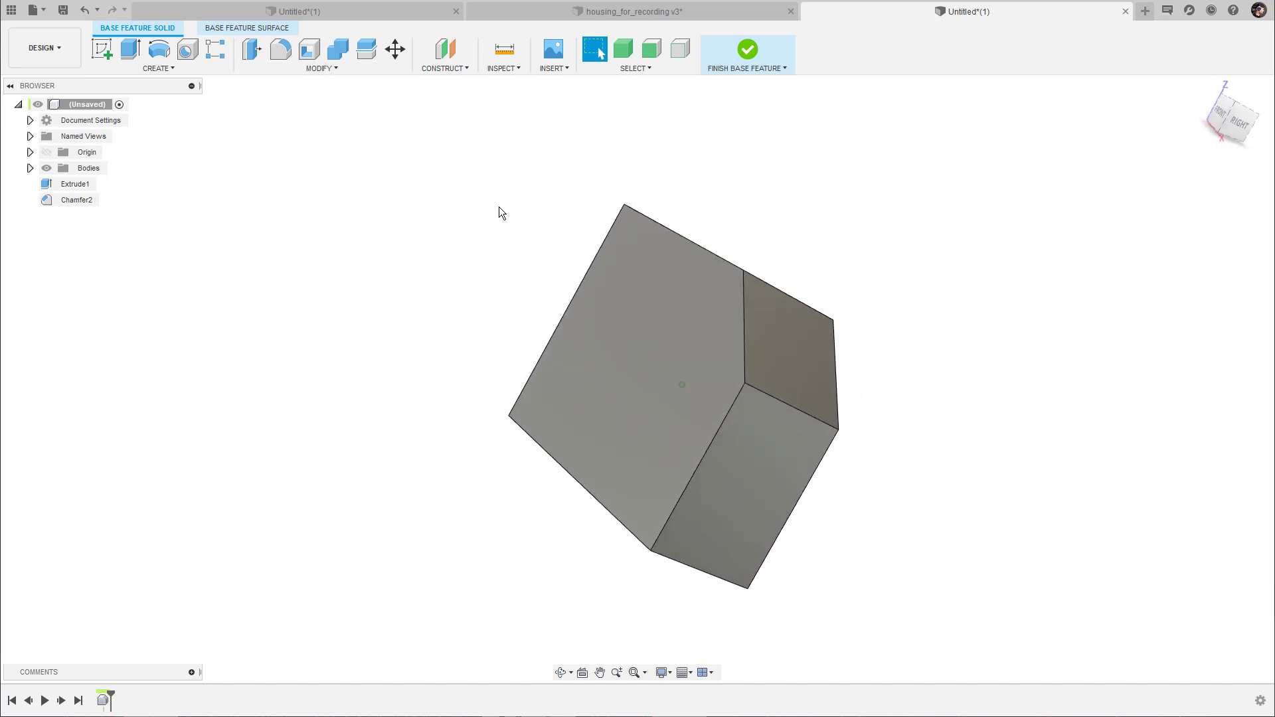
{"action": "left_click", "coordinate": [587, 320]}
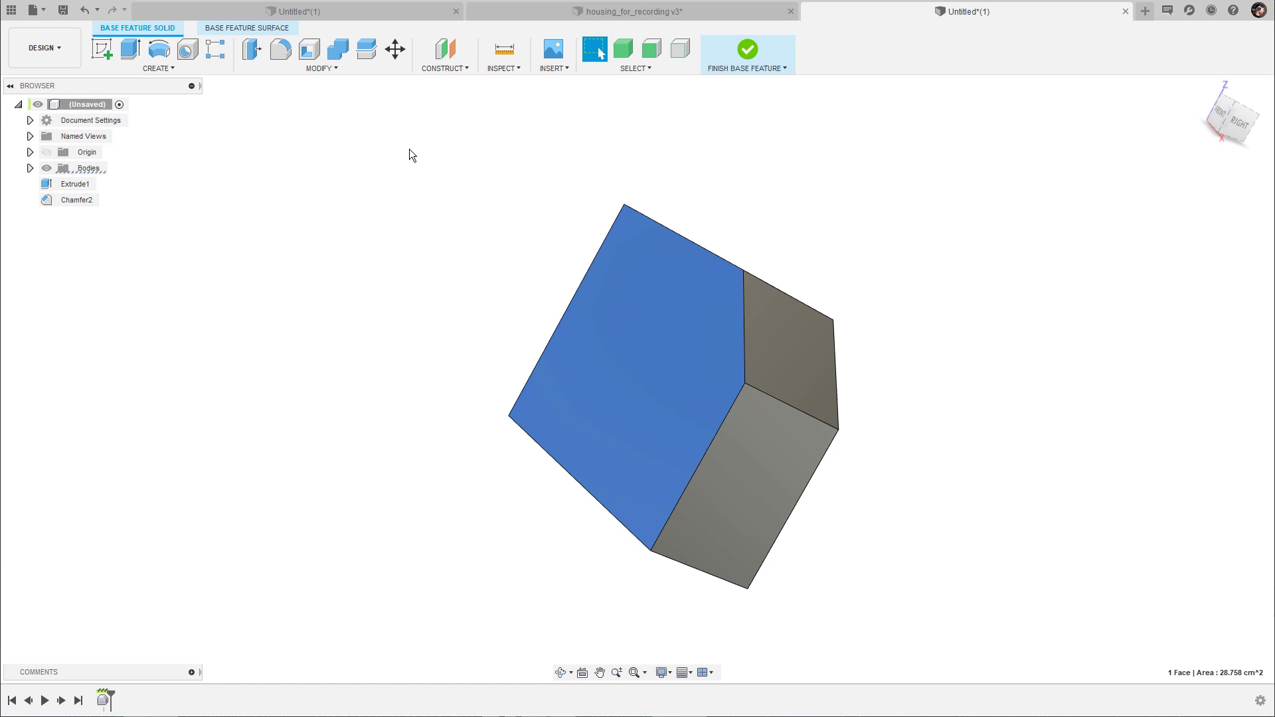
{"action": "left_click", "coordinate": [325, 69]}
{"action": "left_click", "coordinate": [268, 98]}
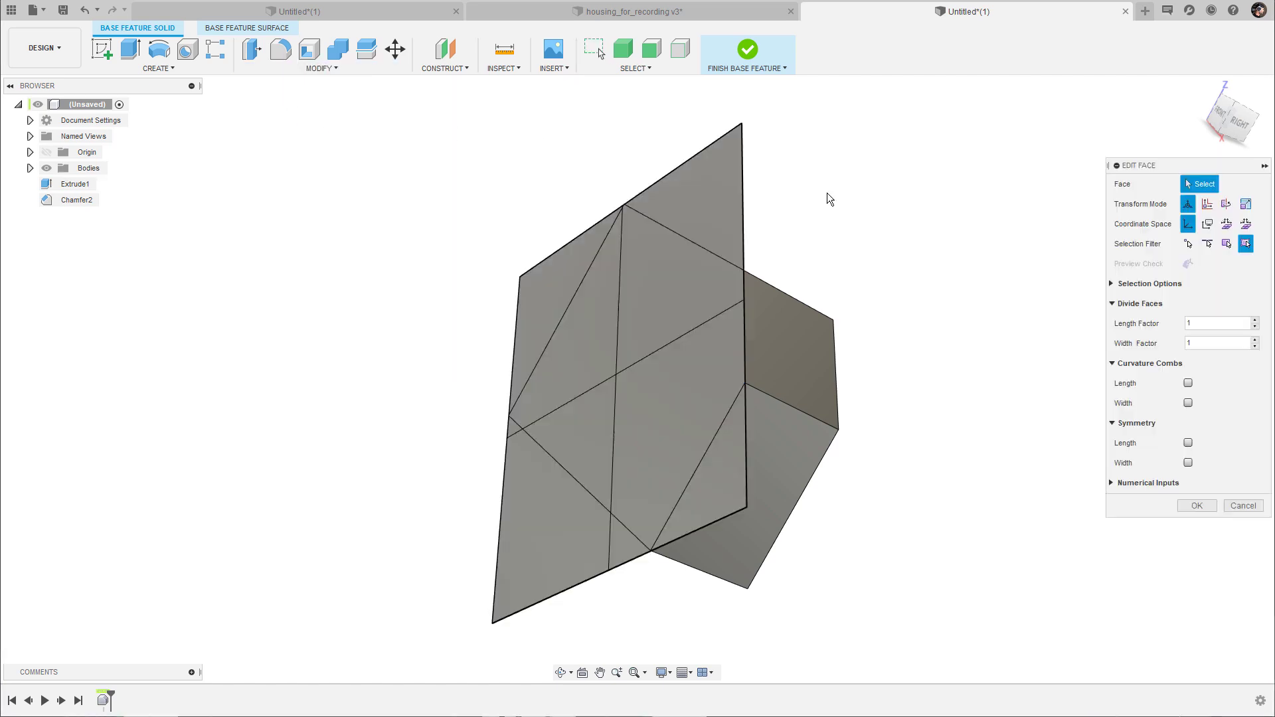
- Pull the vertex midway along one border edge of the edited face outward from the body
{"action": "middle_click_drag", "start_coordinate": [940, 235], "coordinate": [954, 228], "text": "shift"}
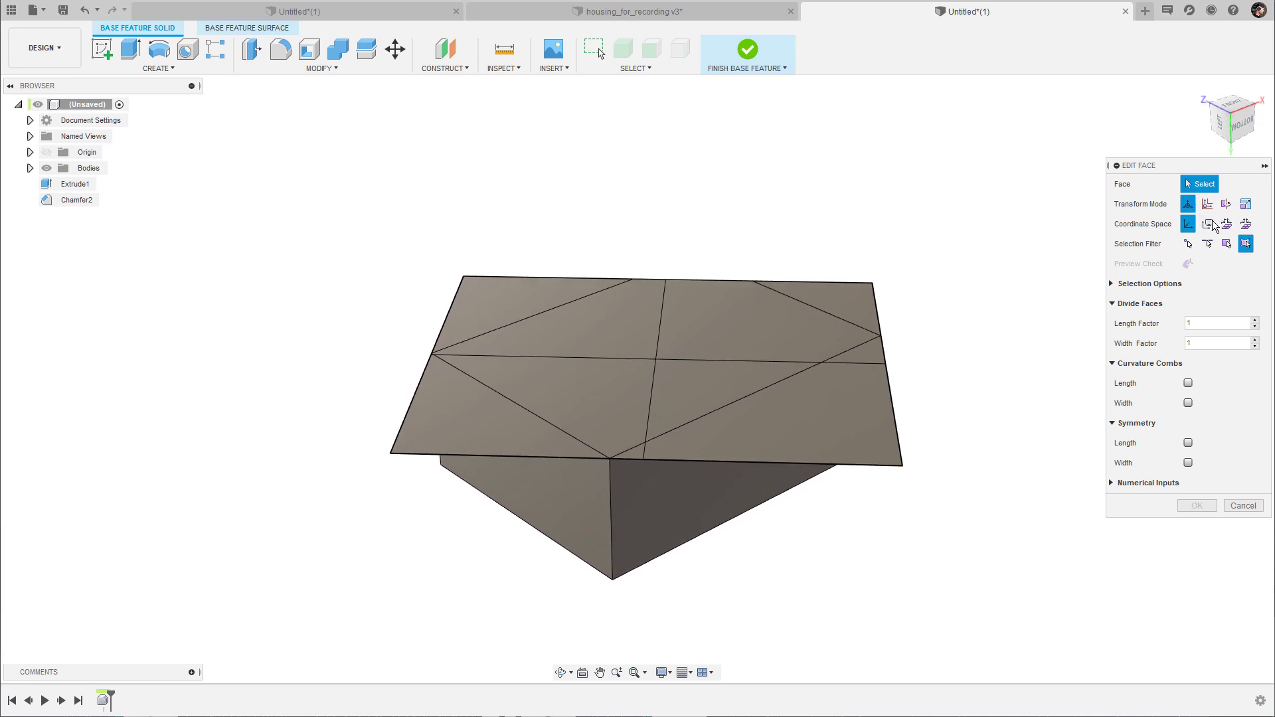
{"action": "middle_click_drag", "start_coordinate": [587, 364], "coordinate": [565, 341], "text": "shift"}
{"action": "left_click", "coordinate": [429, 353]}
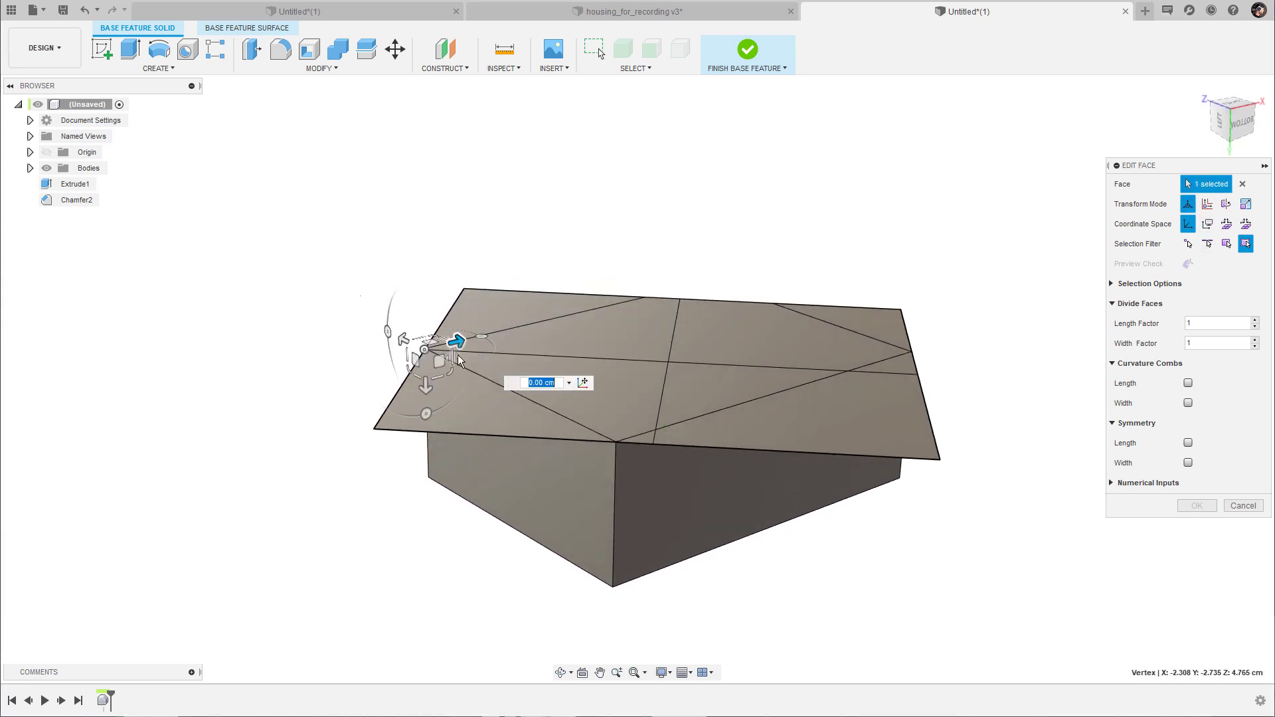
{"action": "left_click_drag", "start_coordinate": [425, 383], "coordinate": [424, 290]}
- Push the edited face's center vertex slightly into the body and shift an outer border segment in the same direction
{"action": "left_click", "coordinate": [671, 353]}
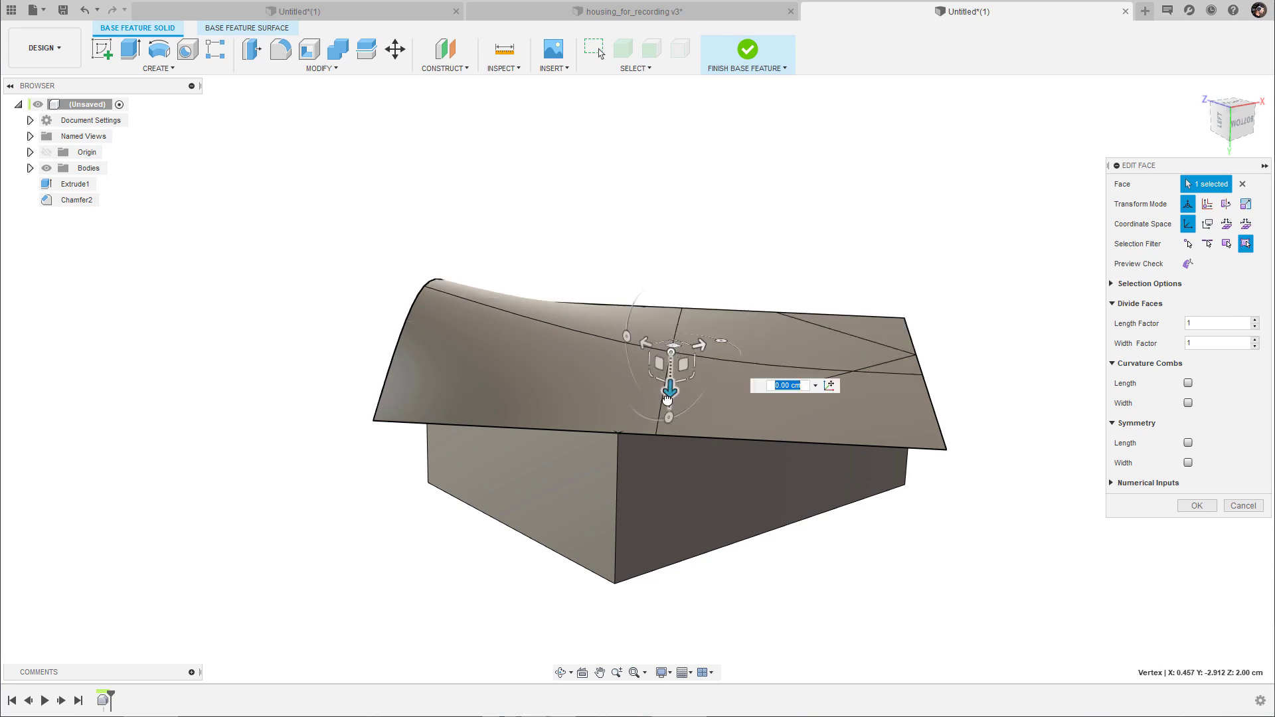
{"action": "left_click_drag", "start_coordinate": [670, 394], "coordinate": [668, 422]}
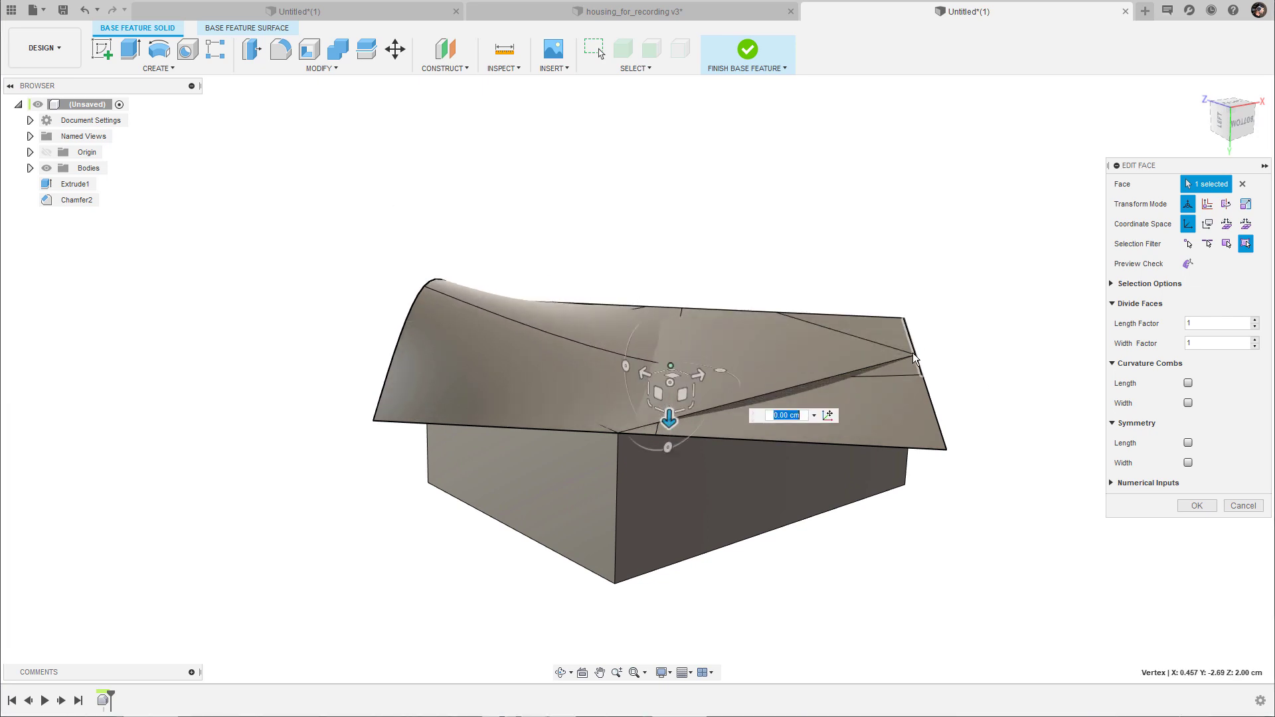
{"action": "left_click", "coordinate": [887, 444]}
{"action": "left_click_drag", "start_coordinate": [798, 473], "coordinate": [796, 524]}
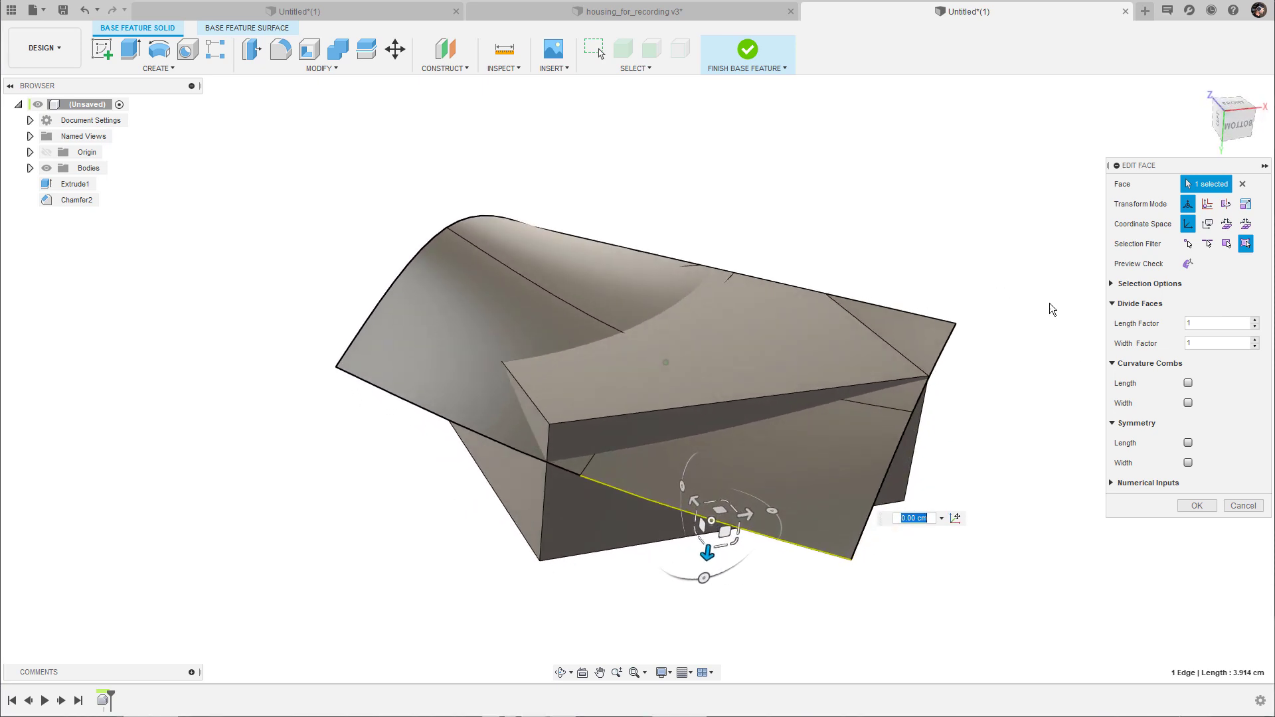
- Accept the freeform edit of the chamfered face and finish the base feature
{"action": "left_click", "coordinate": [1196, 506]}
{"action": "middle_click_drag", "start_coordinate": [1098, 485], "coordinate": [959, 267], "text": "shift"}
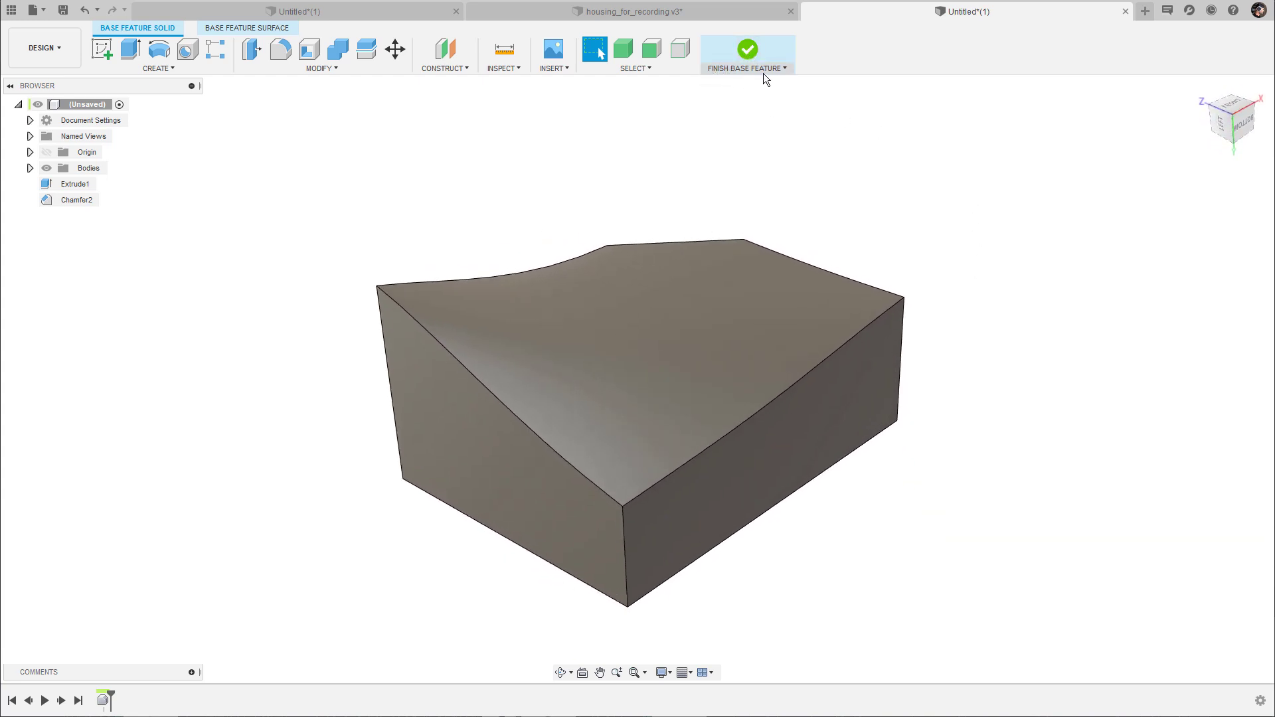
{"action": "left_click", "coordinate": [749, 50]}
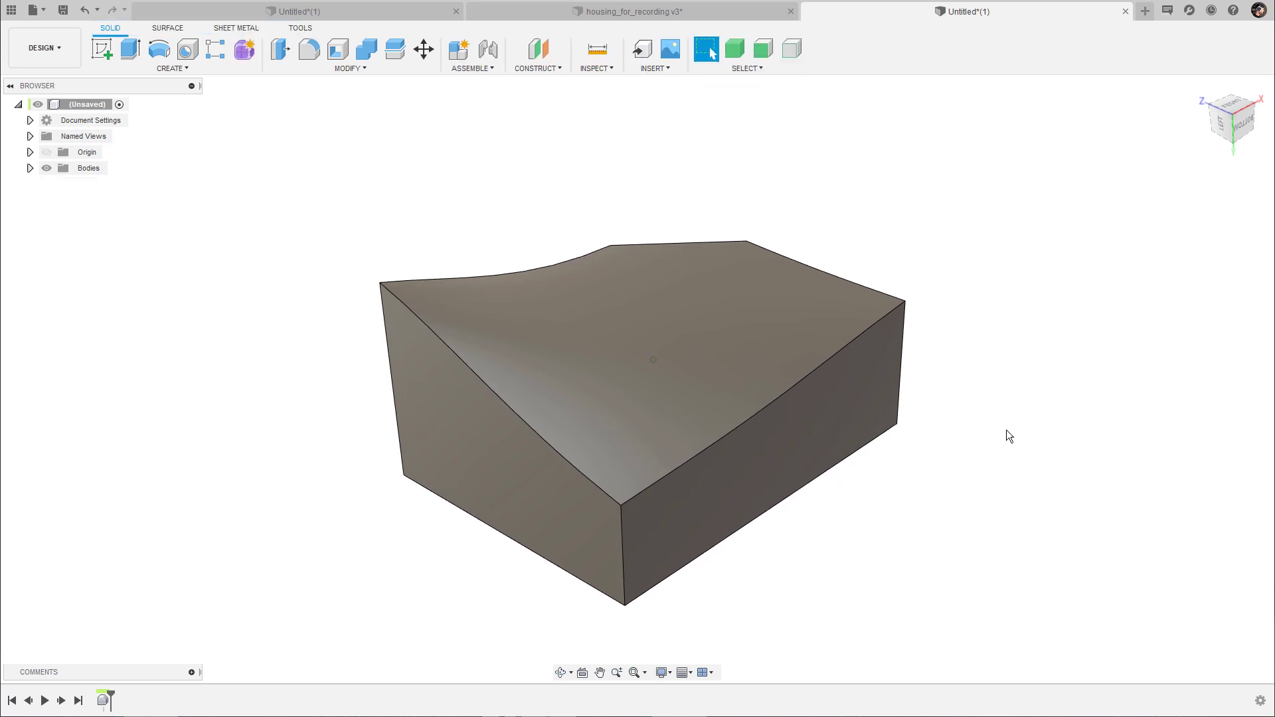
- Chamfer the vertical corner edge between the two side faces nearest the view with a freehand equal distance
{"action": "key", "text": "c"}
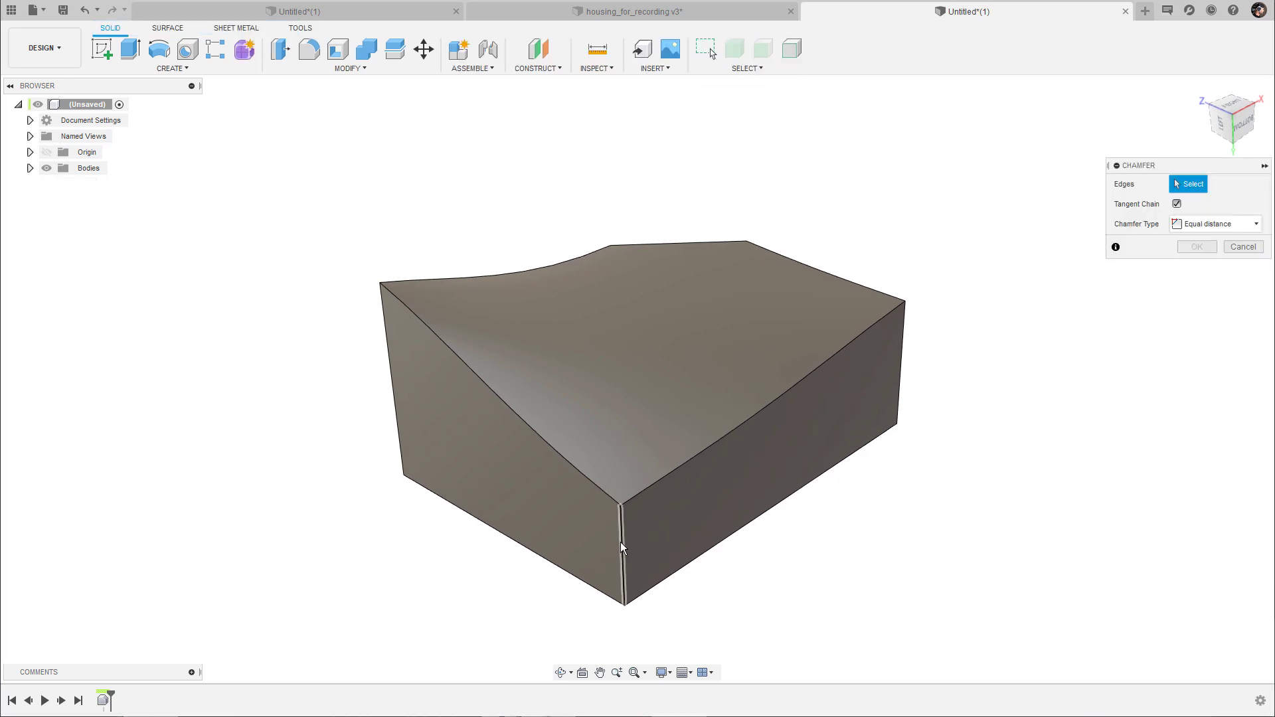
{"action": "left_click", "coordinate": [623, 542]}
{"action": "middle_click_drag", "start_coordinate": [663, 545], "coordinate": [694, 531], "text": "shift"}
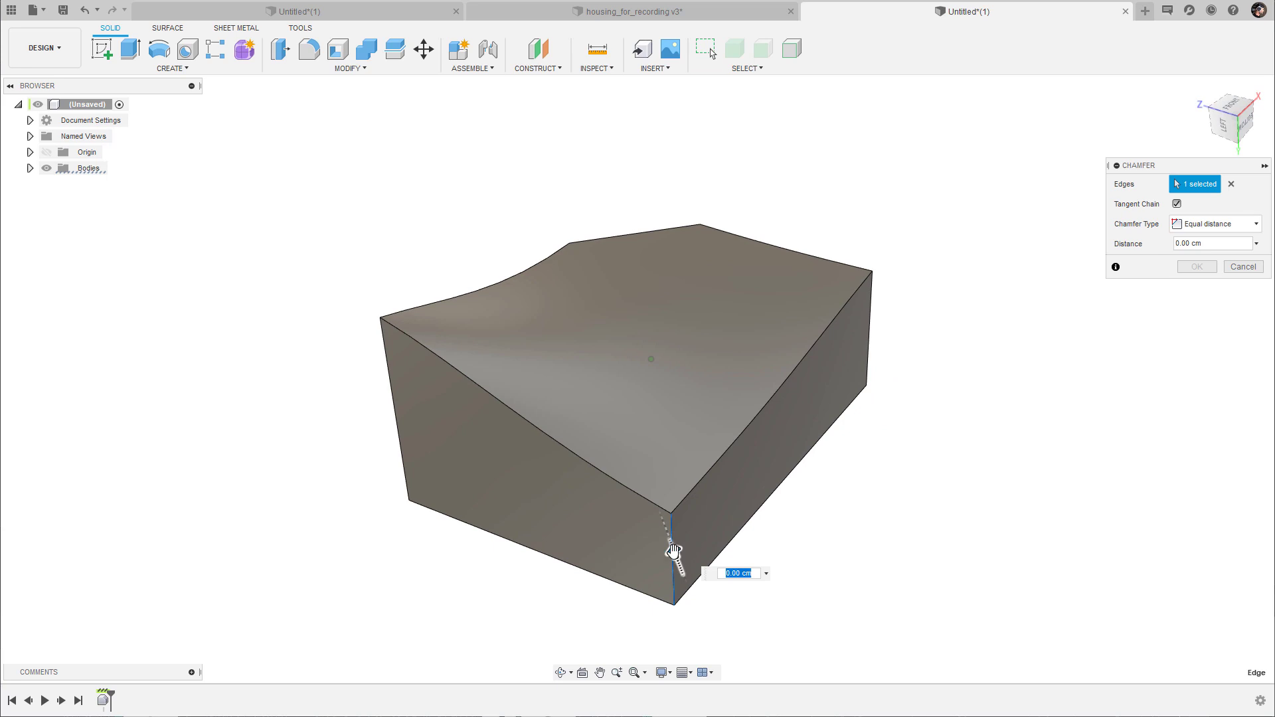
{"action": "left_click_drag", "start_coordinate": [674, 553], "coordinate": [654, 526]}
{"action": "left_click", "coordinate": [1196, 266]}
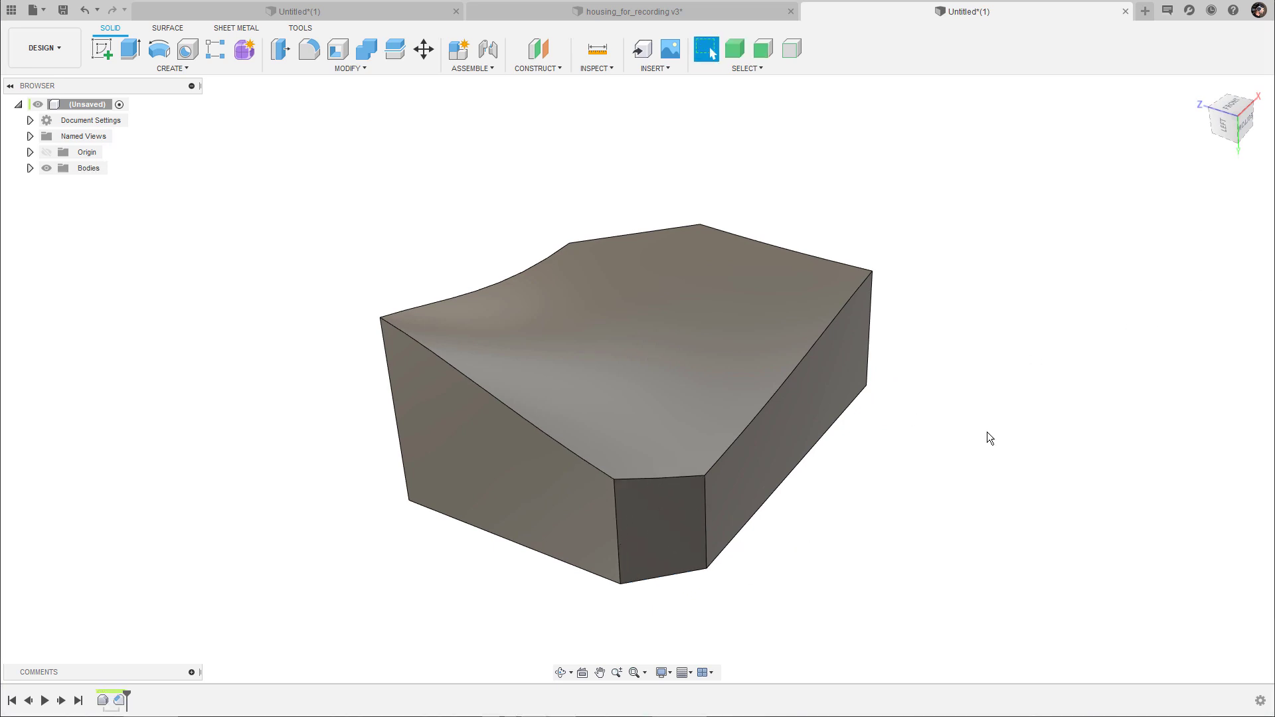
{"action": "middle_click_drag", "start_coordinate": [312, 595], "coordinate": [996, 395], "text": "shift"}
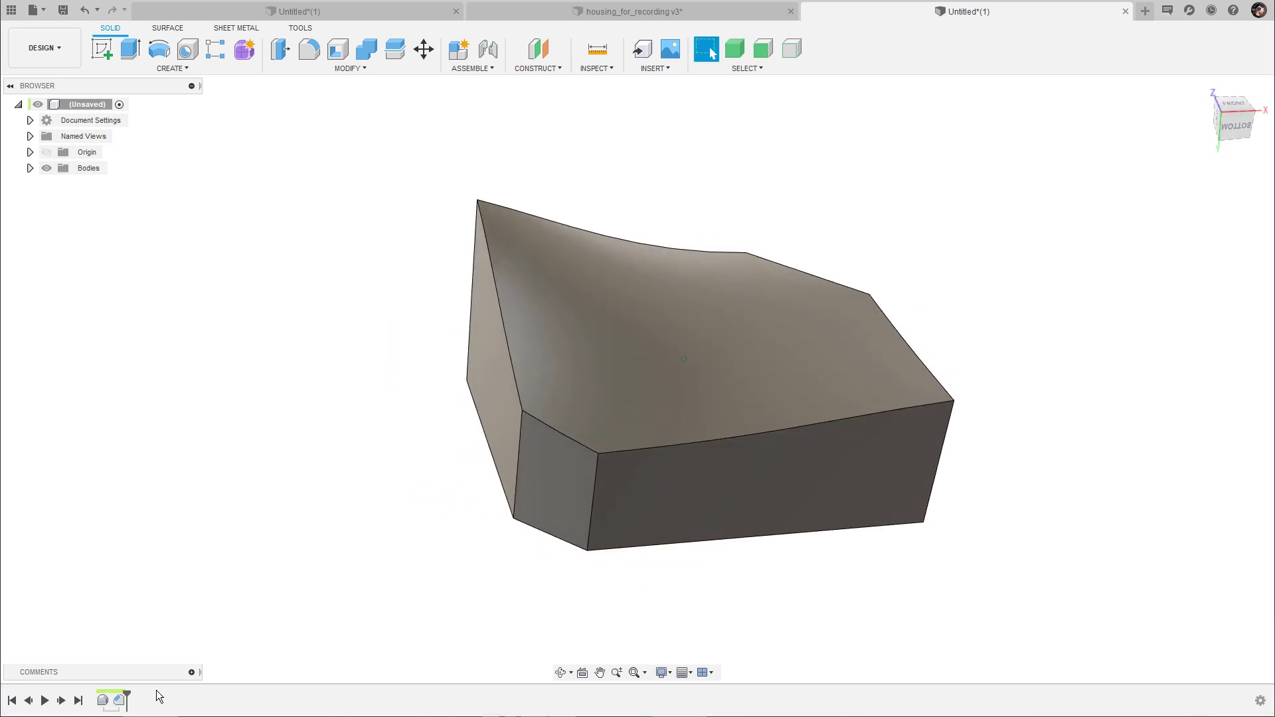
{"action": "middle_click_drag", "start_coordinate": [153, 697], "coordinate": [1044, 417], "text": "shift"}
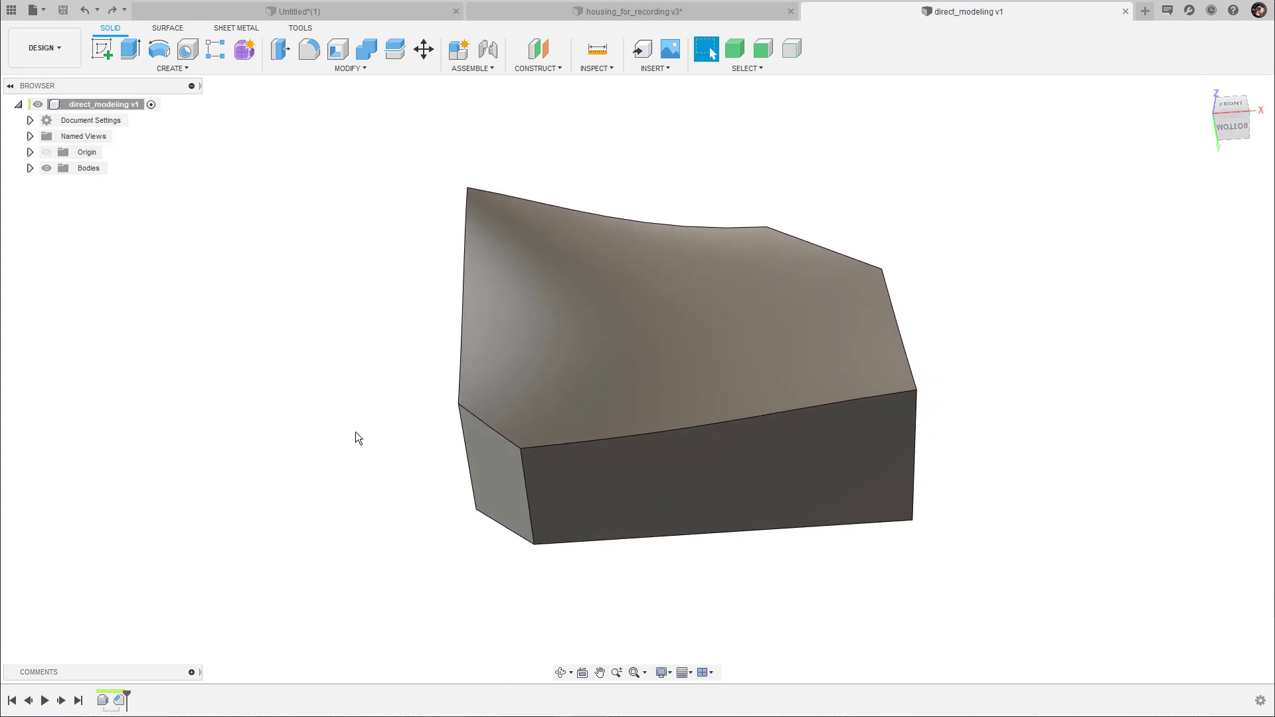
- Convert the timeline's corner chamfer to a DM feature, and open the base feature to check its contents before finishing it
{"action": "left_click", "coordinate": [122, 700]}
{"action": "right_click", "coordinate": [121, 702]}
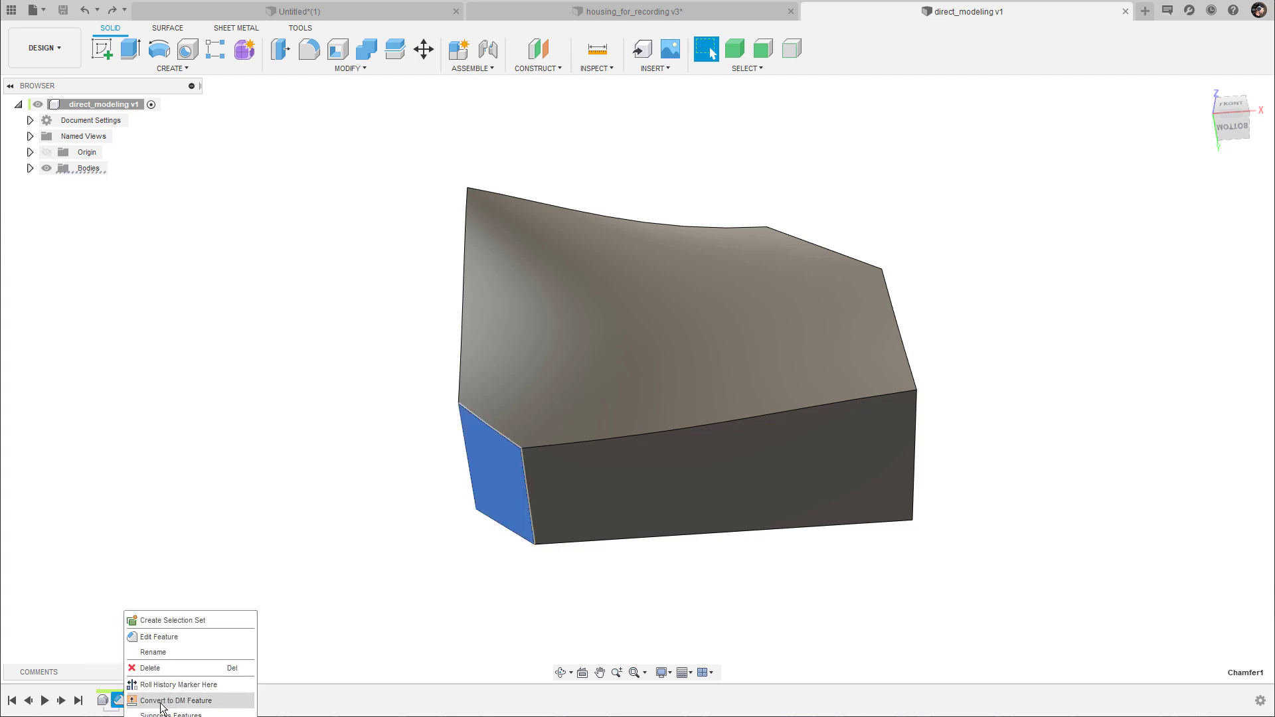
{"action": "left_click", "coordinate": [227, 701]}
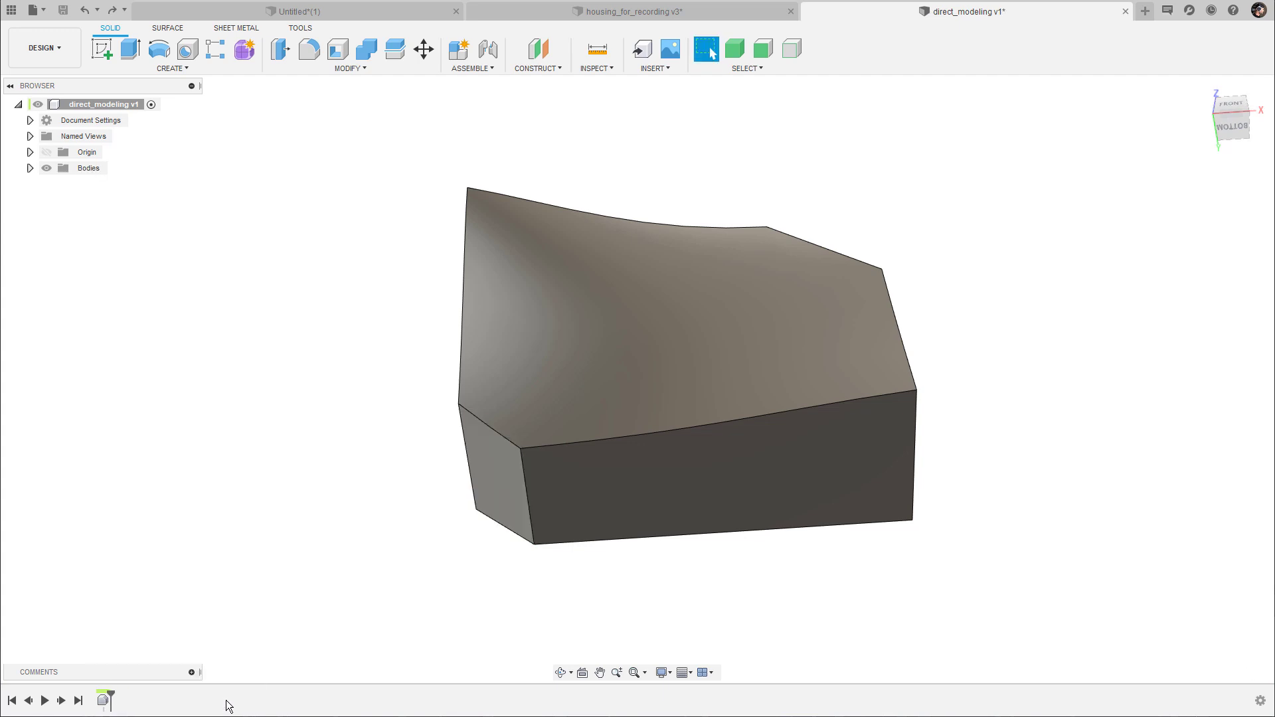
{"action": "double_click", "coordinate": [104, 701]}
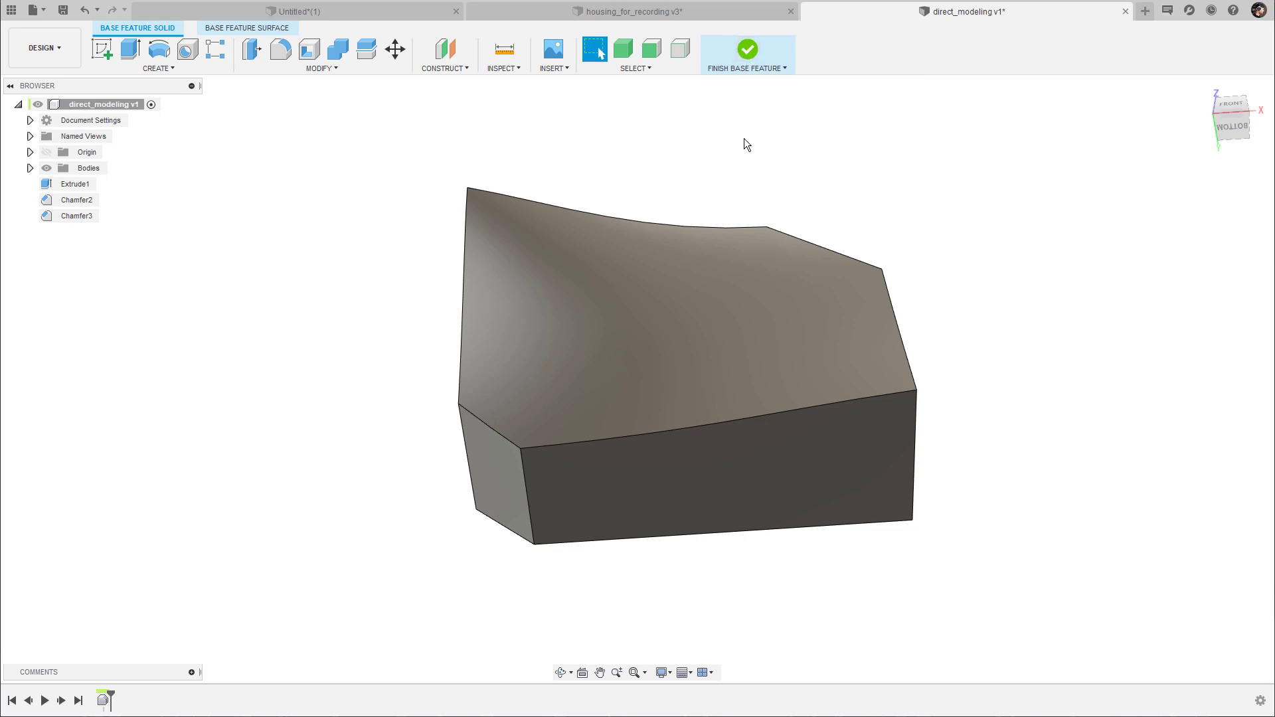
{"action": "left_click", "coordinate": [748, 48]}
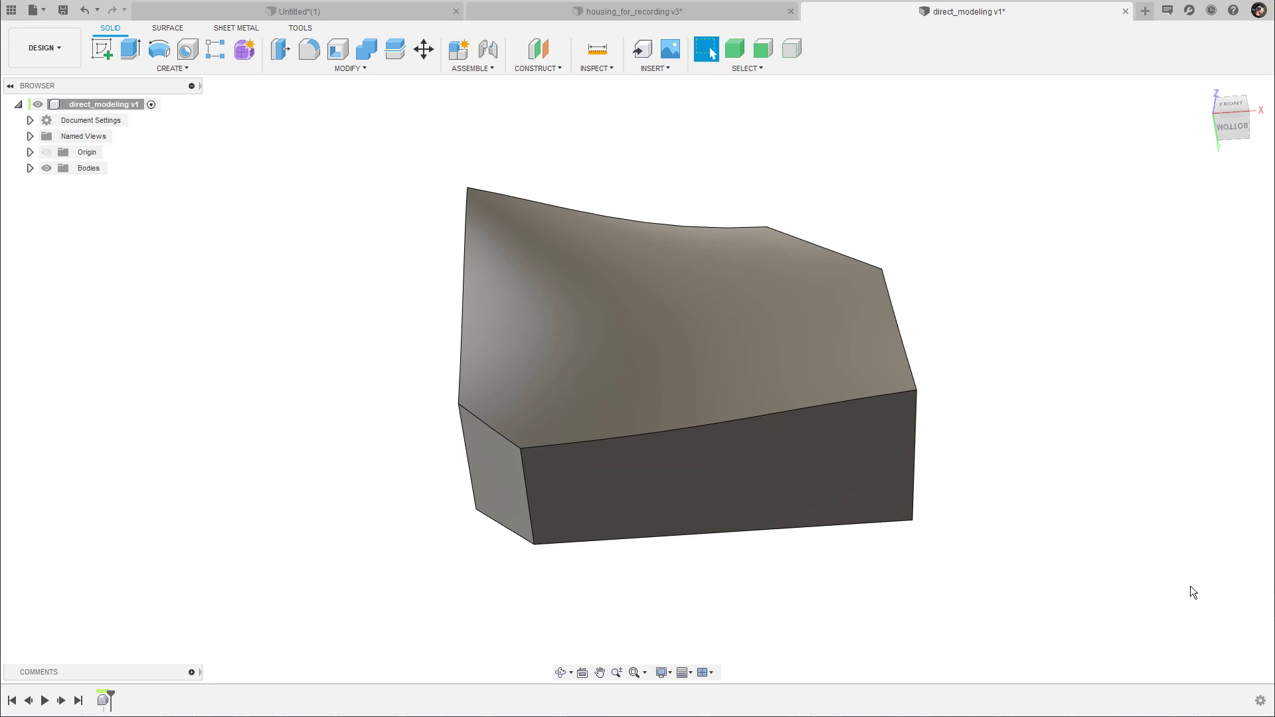
- Turn off design history capture for the direct_modeling design and accept the removal of its timeline
{"action": "left_click", "coordinate": [1259, 701]}
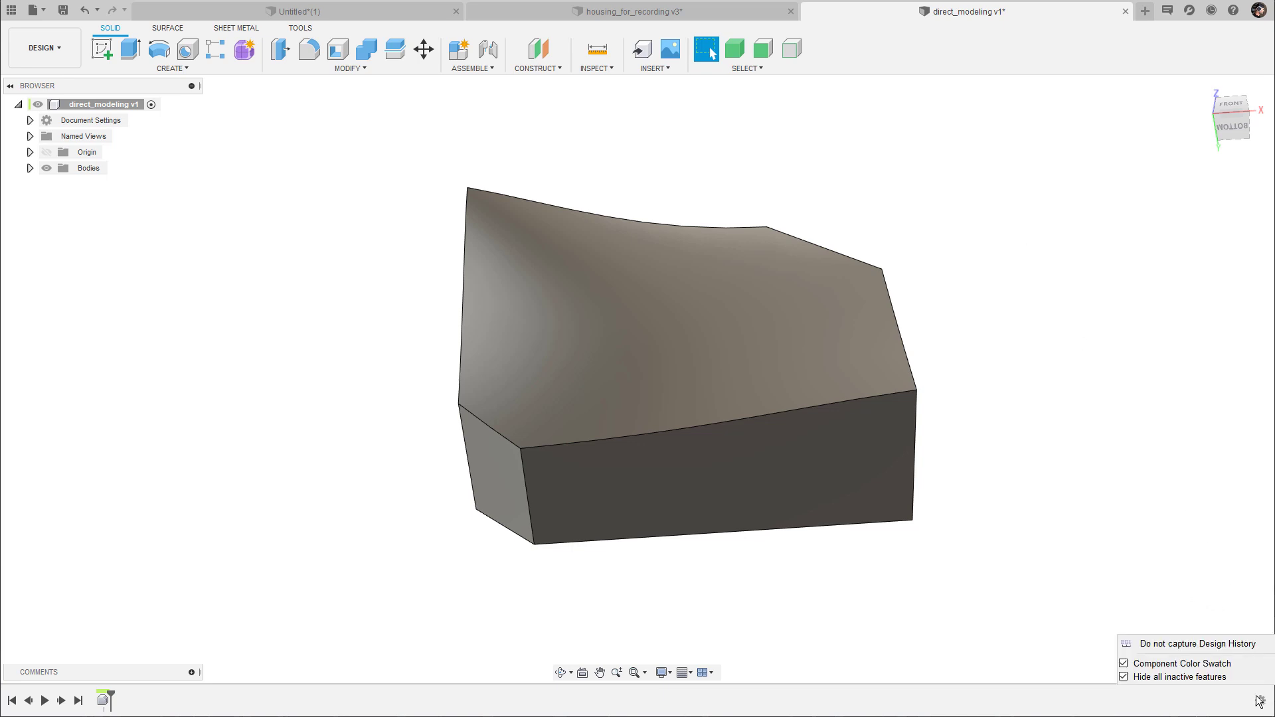
{"action": "left_click", "coordinate": [1219, 644]}
{"action": "left_click", "coordinate": [671, 370]}
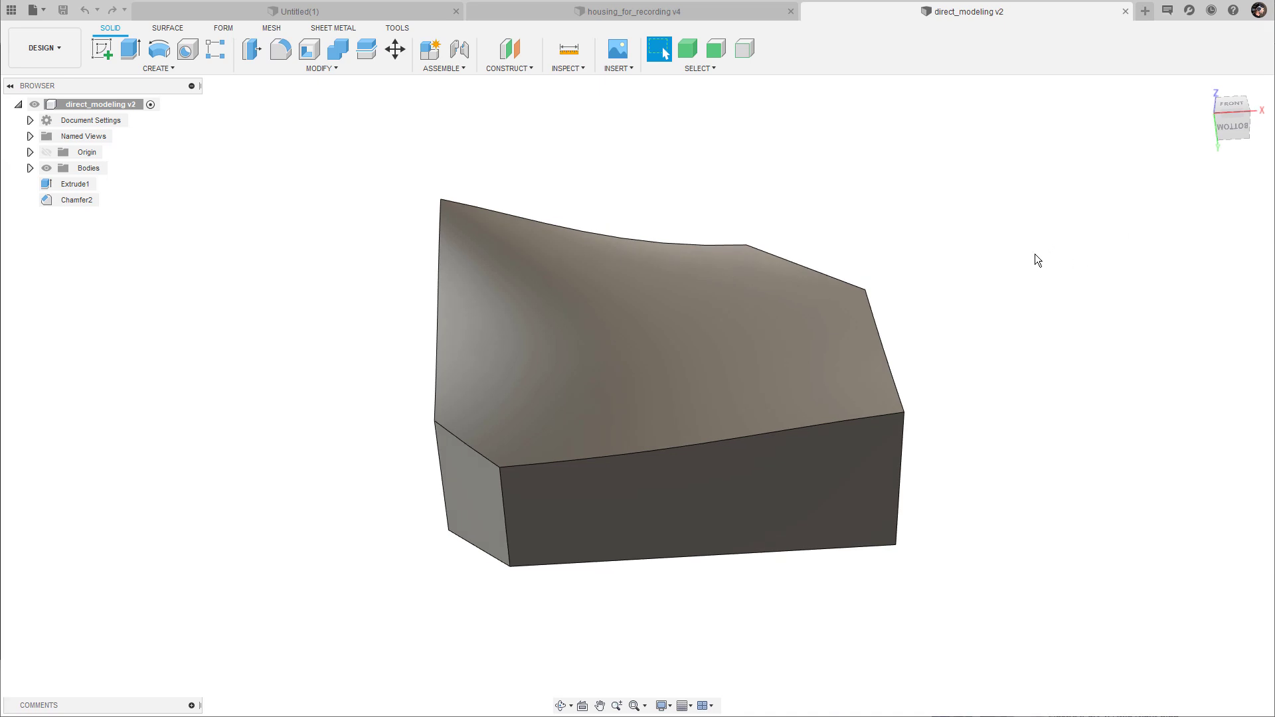
- Create a new design and set it to not capture design history
{"action": "key", "text": "ctrl+n"}
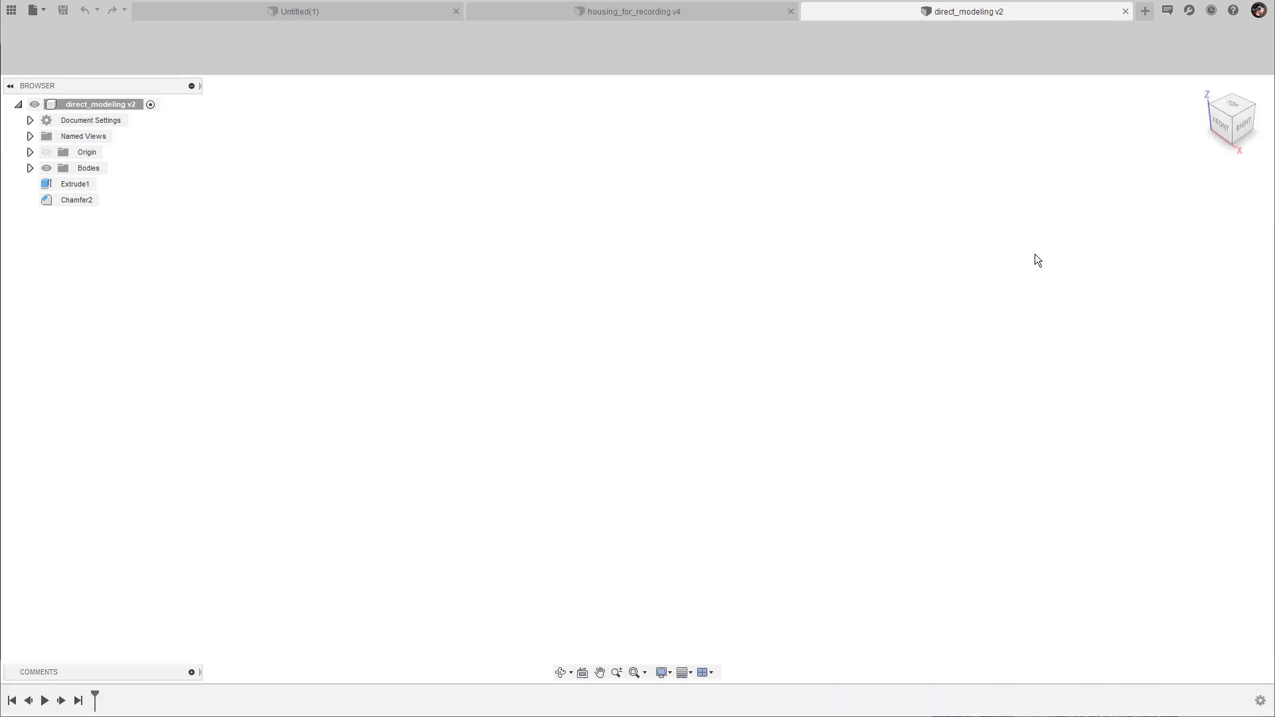
{"action": "left_click", "coordinate": [1260, 702]}
{"action": "left_click", "coordinate": [1200, 644]}
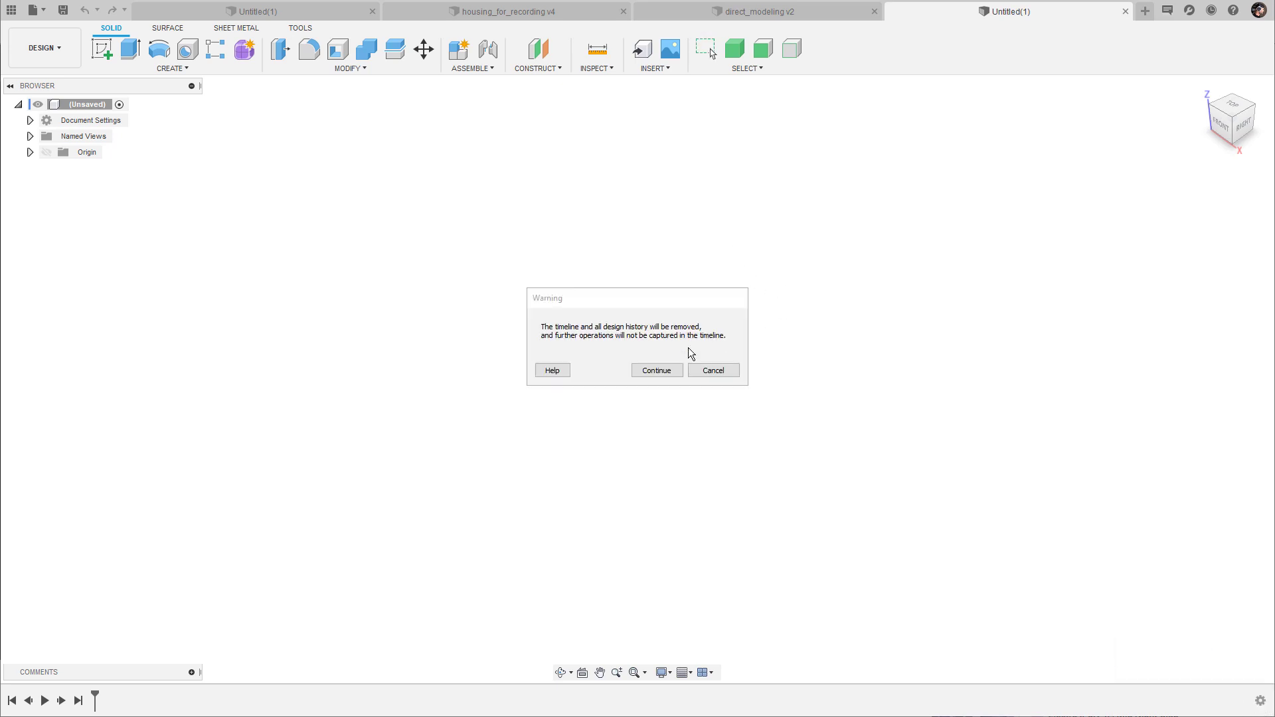
{"action": "left_click", "coordinate": [662, 372]}
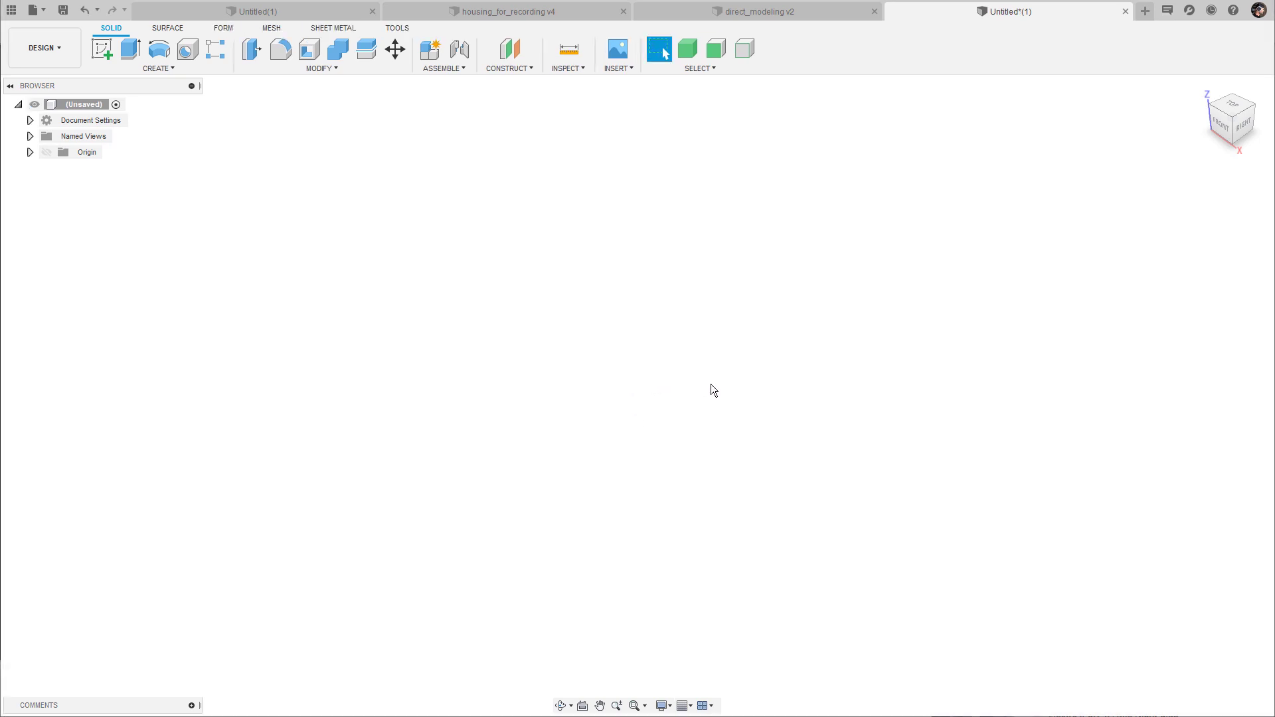
- Create a box with the Box command, drawing its base on the horizontal plane and pulling its height upward freehand
{"action": "key", "text": "s"}
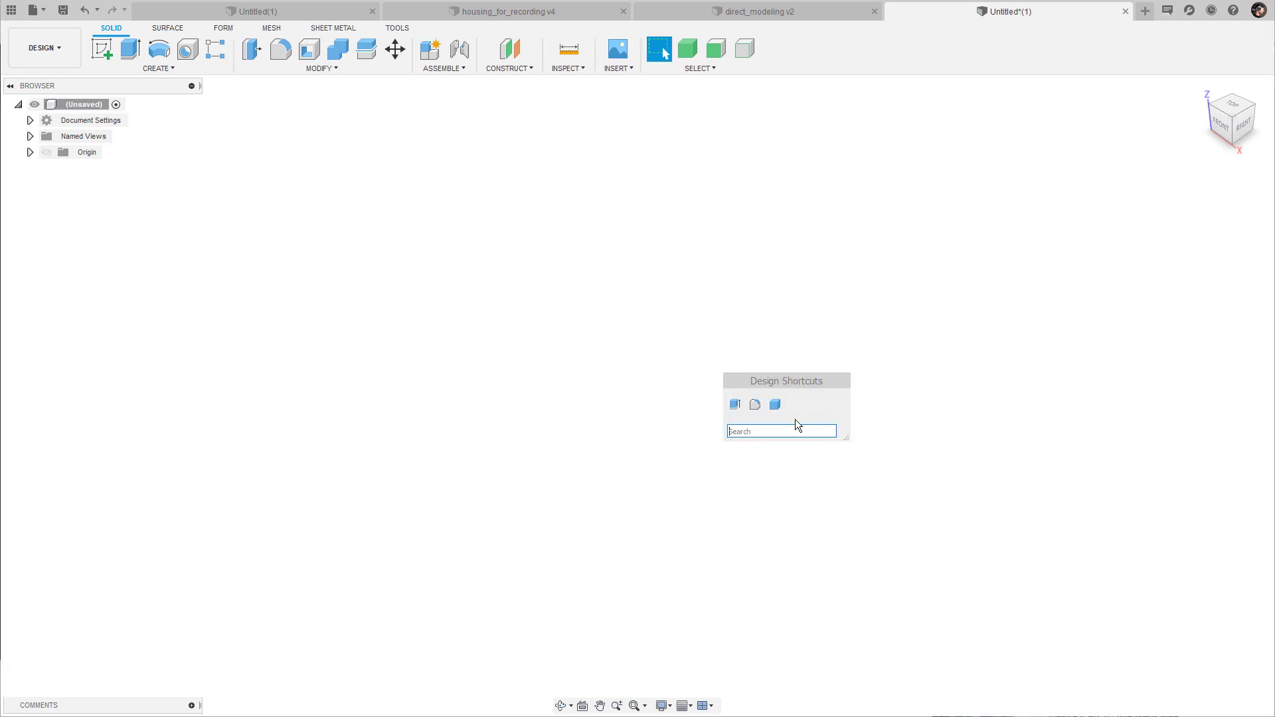
{"action": "left_click", "coordinate": [774, 404]}
{"action": "left_click", "coordinate": [714, 400]}
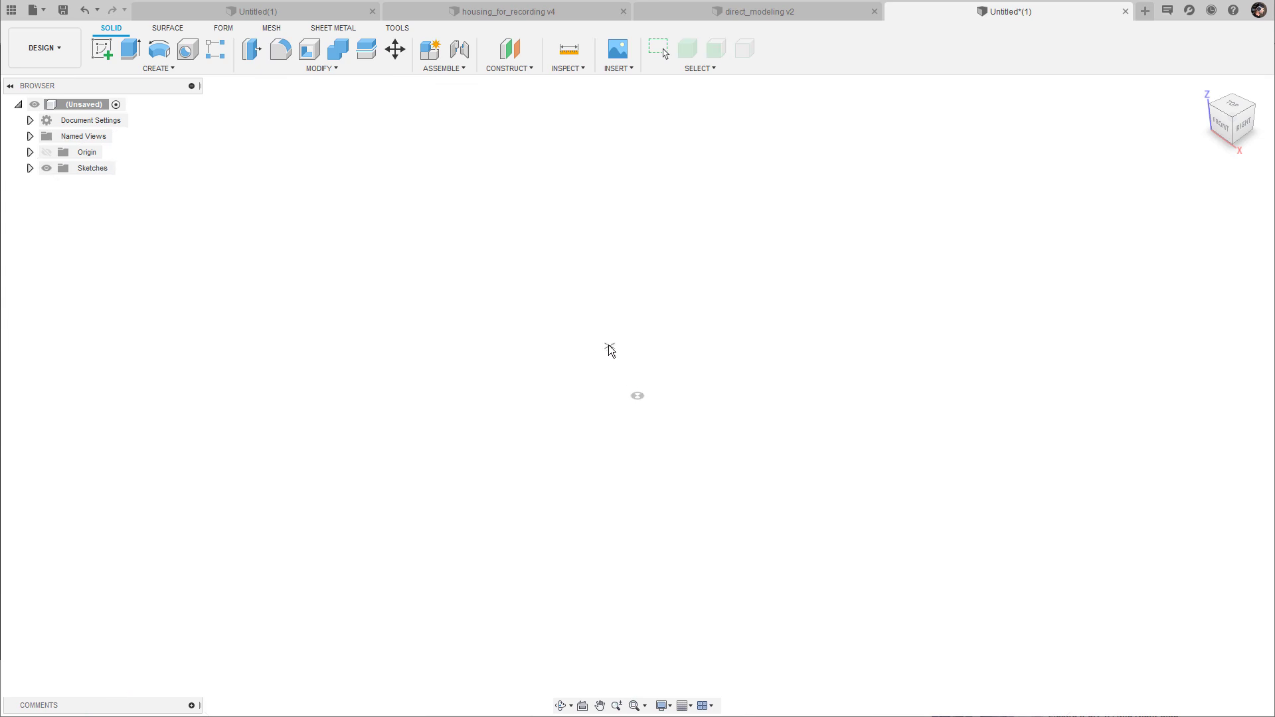
{"action": "left_click", "coordinate": [611, 357]}
{"action": "left_click", "coordinate": [640, 516]}
{"action": "left_click_drag", "start_coordinate": [621, 420], "coordinate": [848, 258]}
{"action": "key", "text": "Return"}
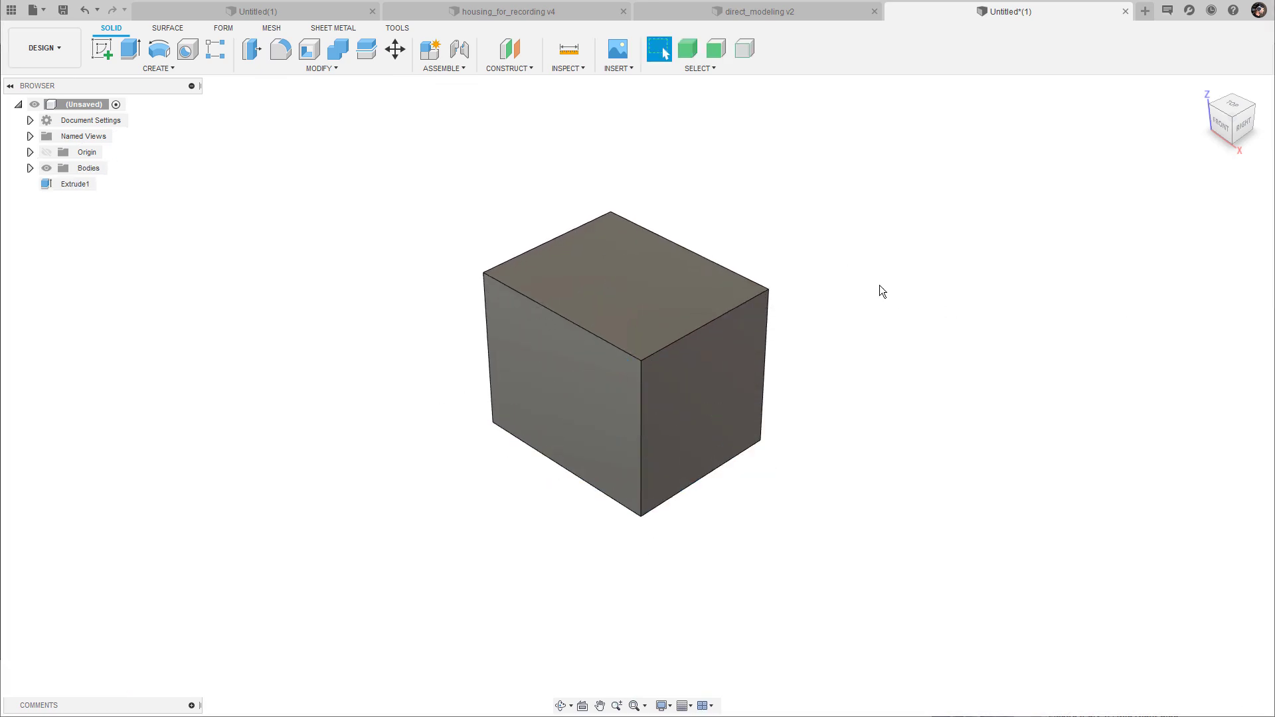
- Start a sketch on the box's front face and project the face's outline into it
{"action": "mouse_move", "coordinate": [879, 285]}
{"action": "middle_mouse_down", "text": "shift"}
{"action": "mouse_move", "coordinate": [902, 254]}
{"action": "mouse_move", "coordinate": [890, 249]}
{"action": "mouse_move", "coordinate": [925, 247]}
{"action": "mouse_move", "coordinate": [575, 425]}
{"action": "mouse_move", "coordinate": [696, 268]}
{"action": "mouse_move", "coordinate": [742, 453]}
{"action": "mouse_move", "coordinate": [834, 265]}
{"action": "mouse_move", "coordinate": [599, 392]}
{"action": "mouse_move", "coordinate": [627, 394]}
{"action": "middle_mouse_up", "text": "shift"}
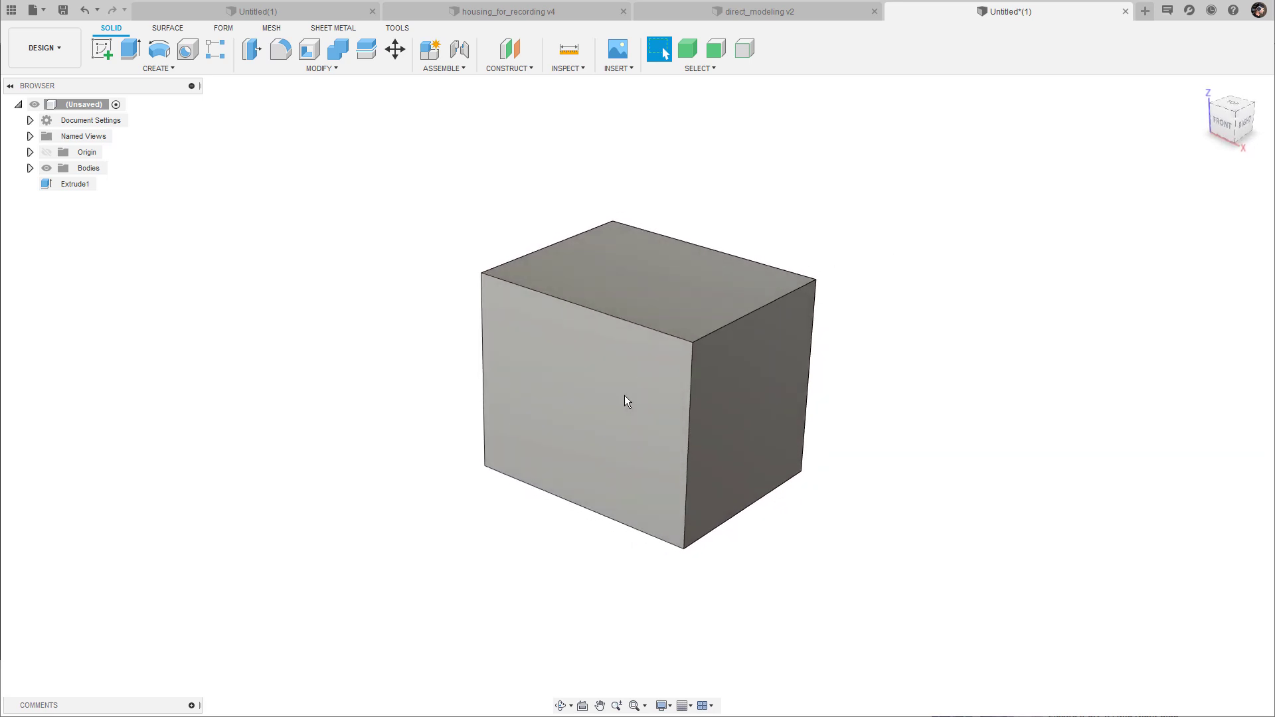
{"action": "left_click", "coordinate": [624, 397]}
{"action": "key", "text": "l"}
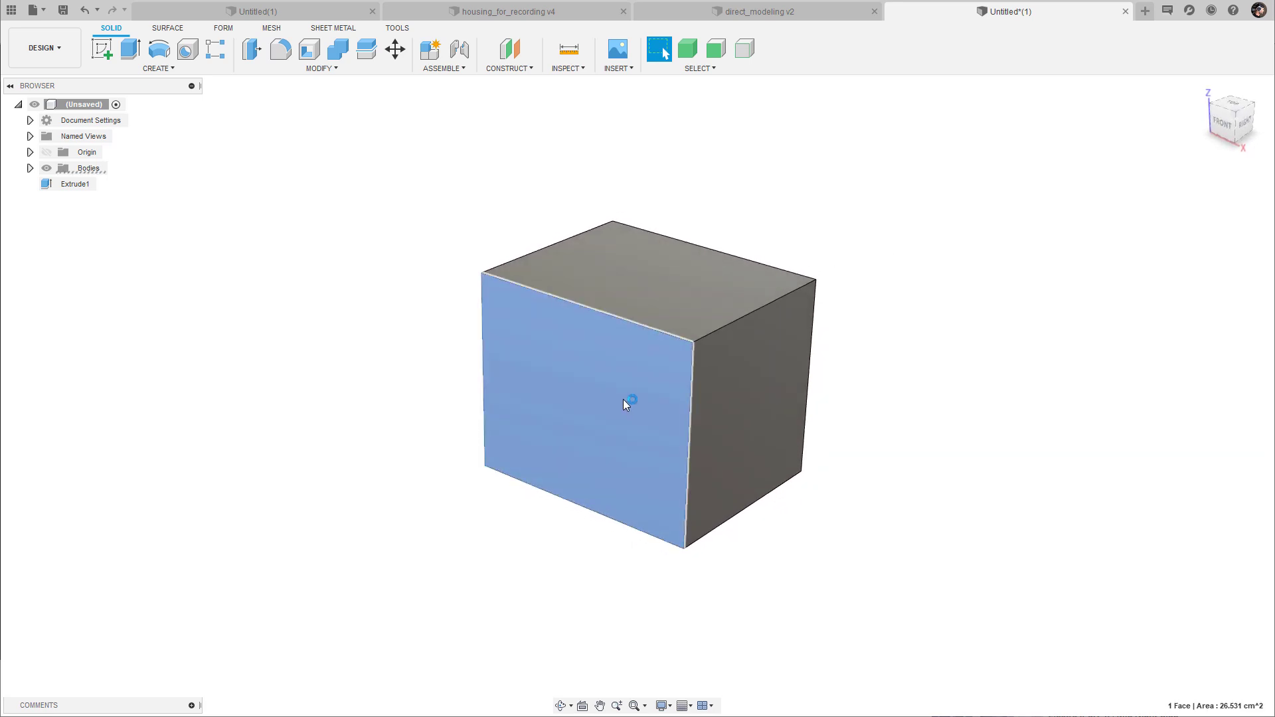
{"action": "scroll", "coordinate": [617, 380], "scroll_direction": "up", "scroll_amount": 3}
{"action": "mouse_move", "coordinate": [609, 377]}
{"action": "middle_mouse_down"}
{"action": "mouse_move", "coordinate": [732, 365]}
{"action": "mouse_move", "coordinate": [657, 353]}
{"action": "mouse_move", "coordinate": [656, 366]}
{"action": "middle_mouse_up"}
{"action": "scroll", "coordinate": [732, 364], "scroll_direction": "up", "scroll_amount": 2}
{"action": "scroll", "coordinate": [641, 352], "scroll_direction": "down", "scroll_amount": 1}
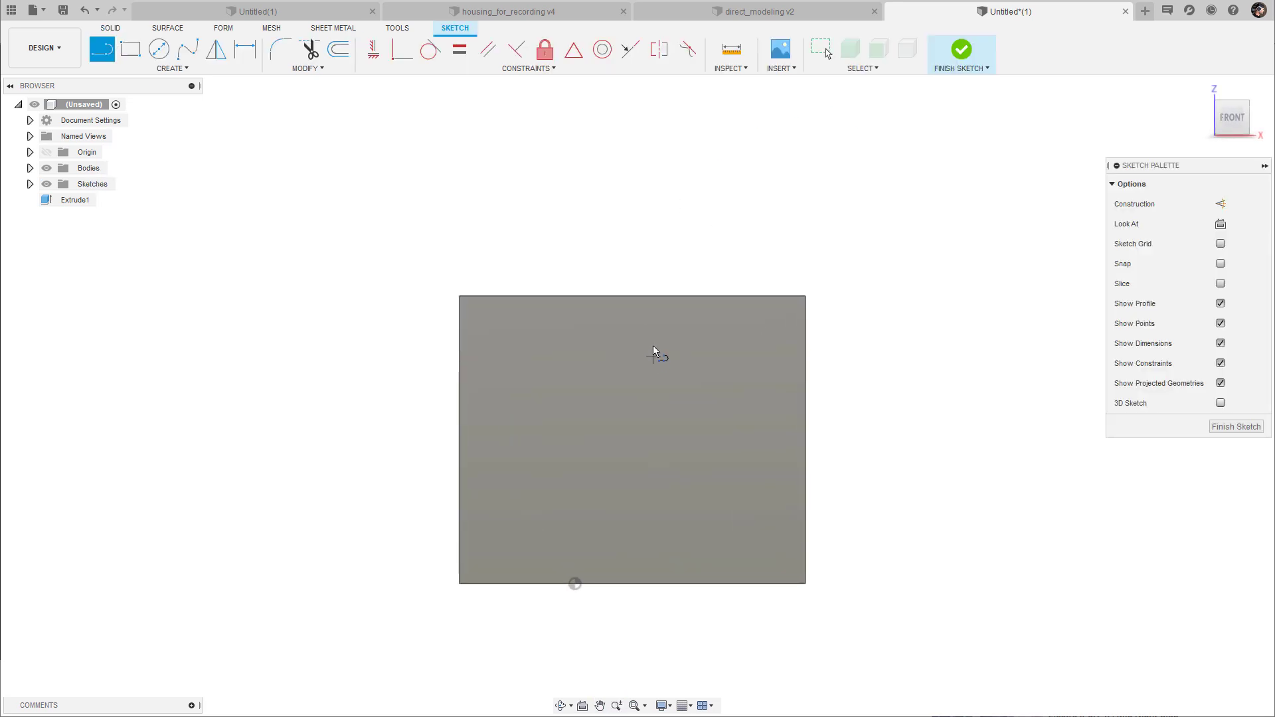
{"action": "middle_click_drag", "start_coordinate": [767, 250], "coordinate": [792, 261], "text": "shift"}
{"action": "mouse_move", "coordinate": [465, 330]}
{"action": "middle_mouse_down", "text": "shift"}
{"action": "mouse_move", "coordinate": [799, 296]}
{"action": "mouse_move", "coordinate": [520, 322]}
{"action": "mouse_move", "coordinate": [447, 560]}
{"action": "mouse_move", "coordinate": [797, 501]}
{"action": "mouse_move", "coordinate": [631, 447]}
{"action": "mouse_move", "coordinate": [651, 358]}
{"action": "mouse_move", "coordinate": [666, 378]}
{"action": "middle_mouse_up", "text": "shift"}
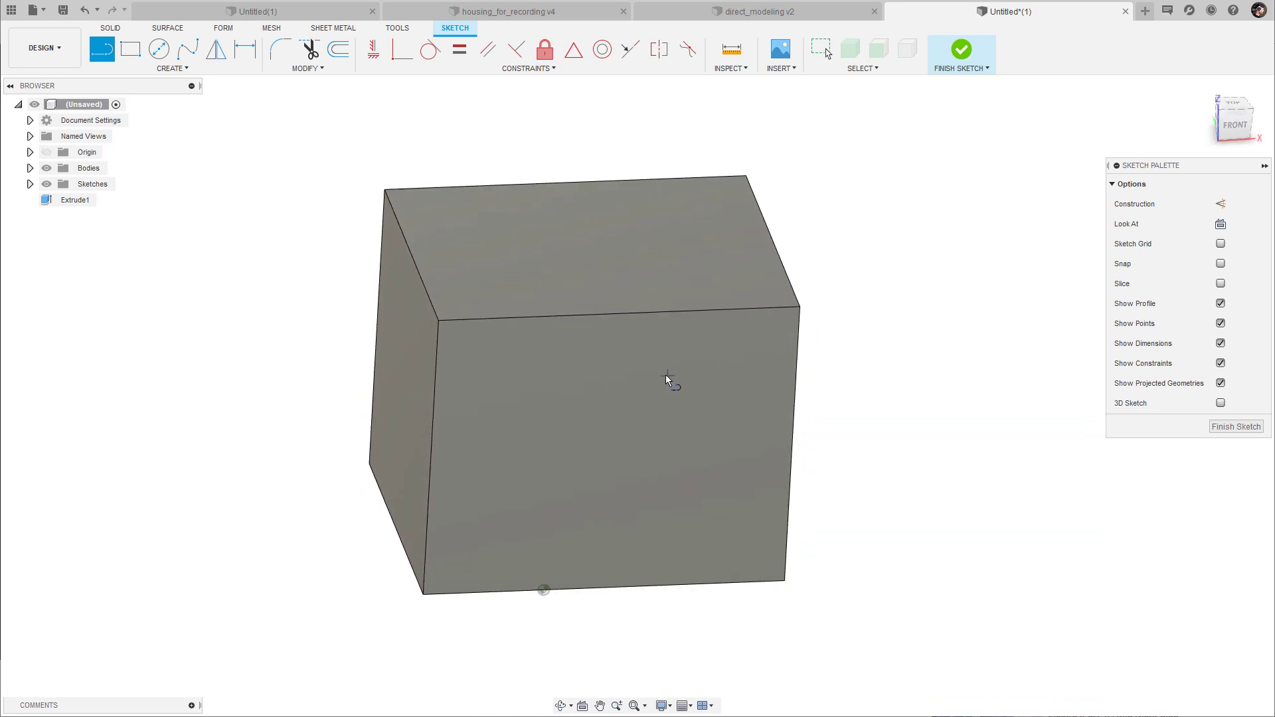
{"action": "key", "text": "Escape"}
{"action": "middle_click_drag", "start_coordinate": [888, 258], "coordinate": [887, 254], "text": "shift"}
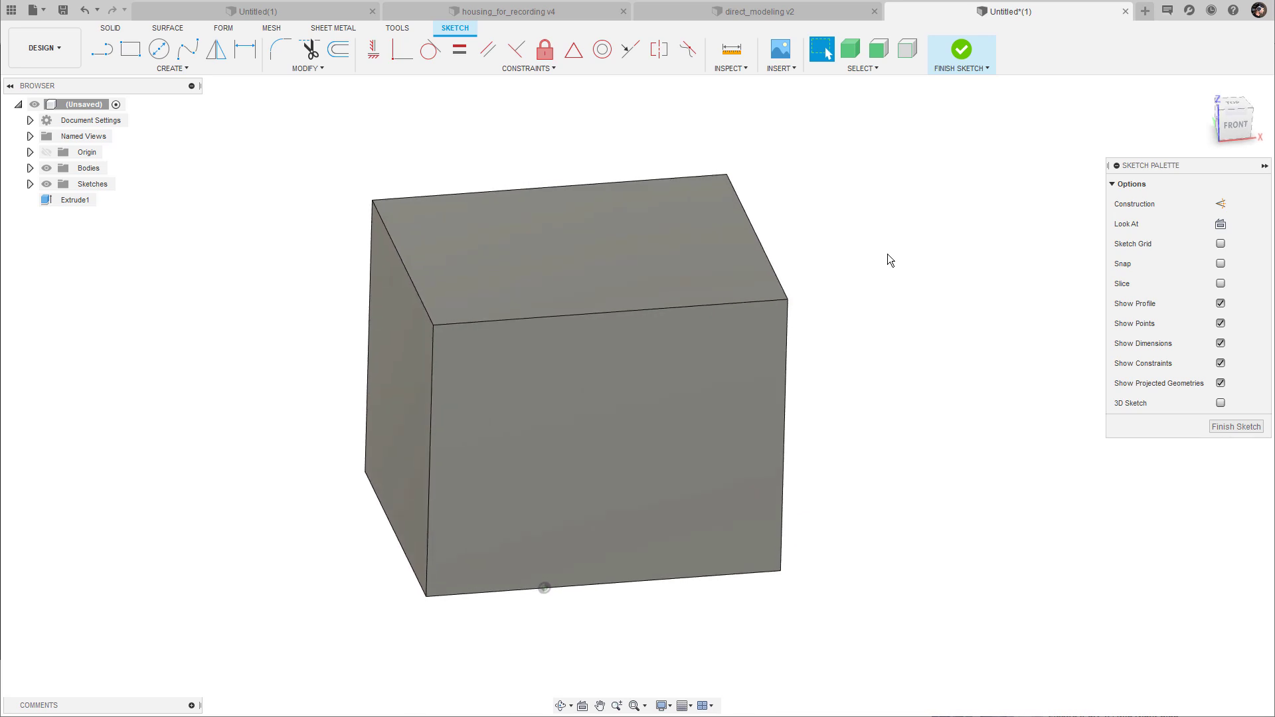
{"action": "key", "text": "p"}
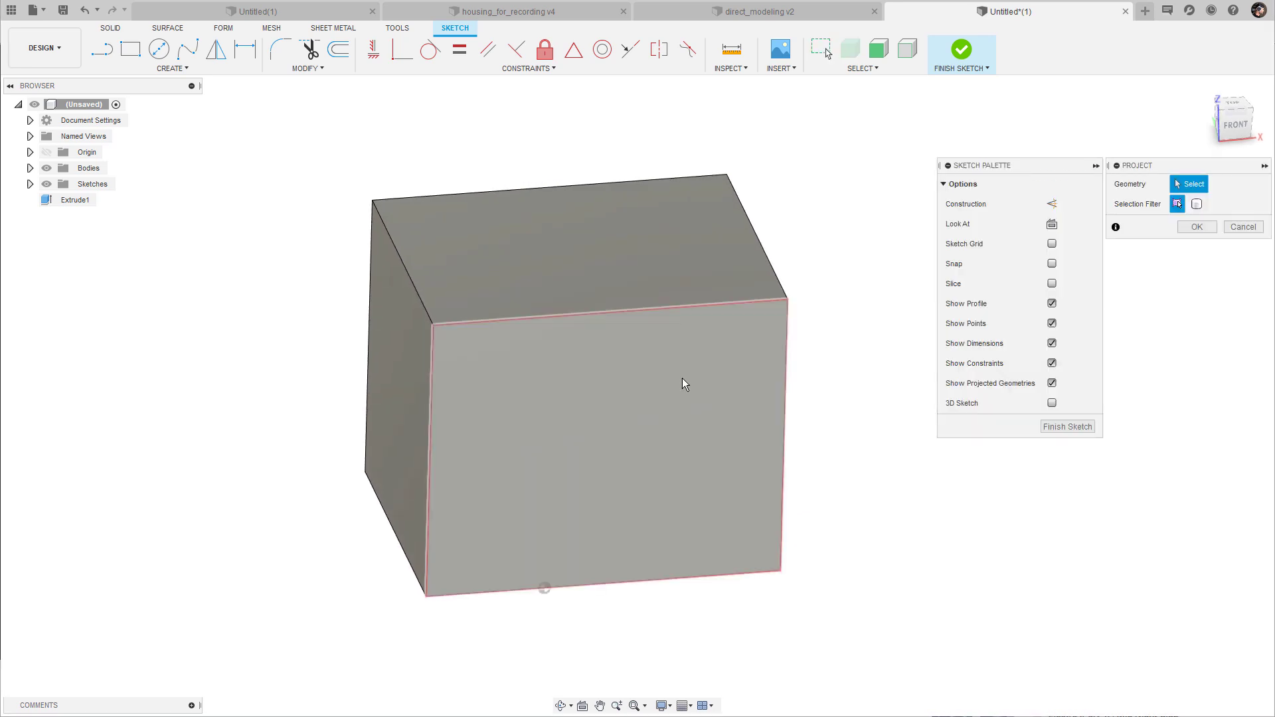
{"action": "left_click", "coordinate": [674, 401]}
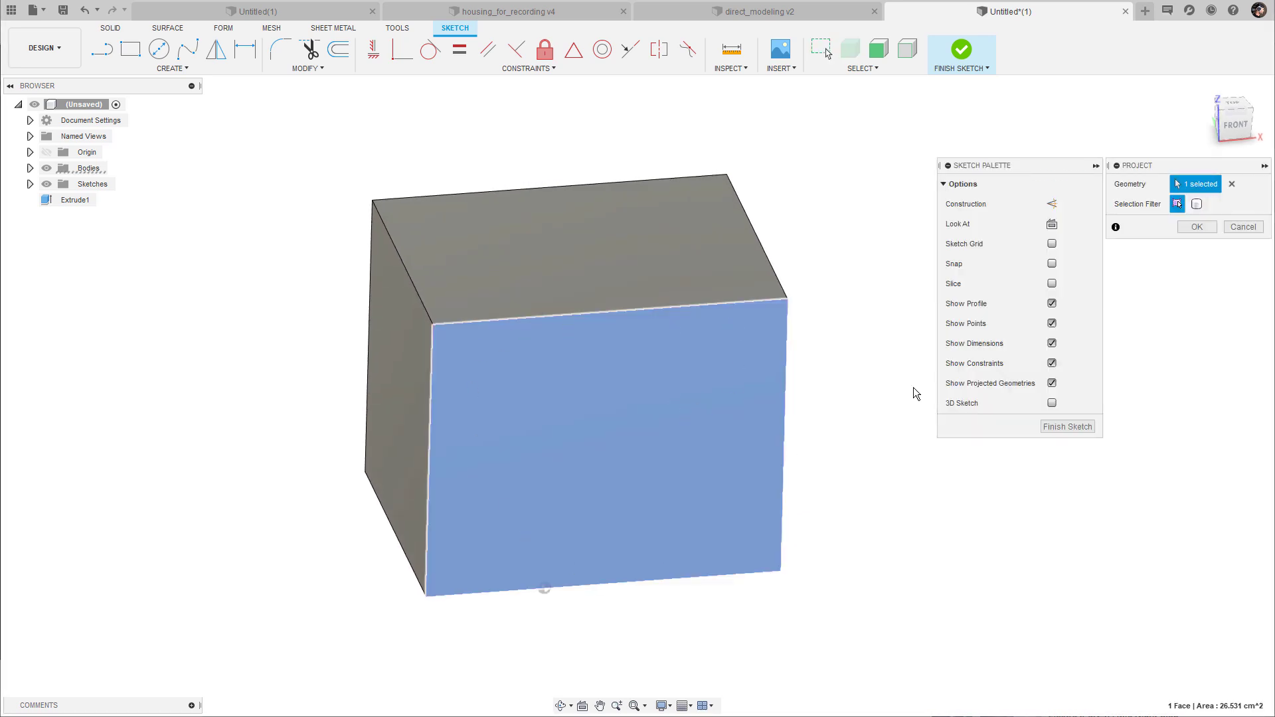
{"action": "left_click", "coordinate": [1197, 227]}
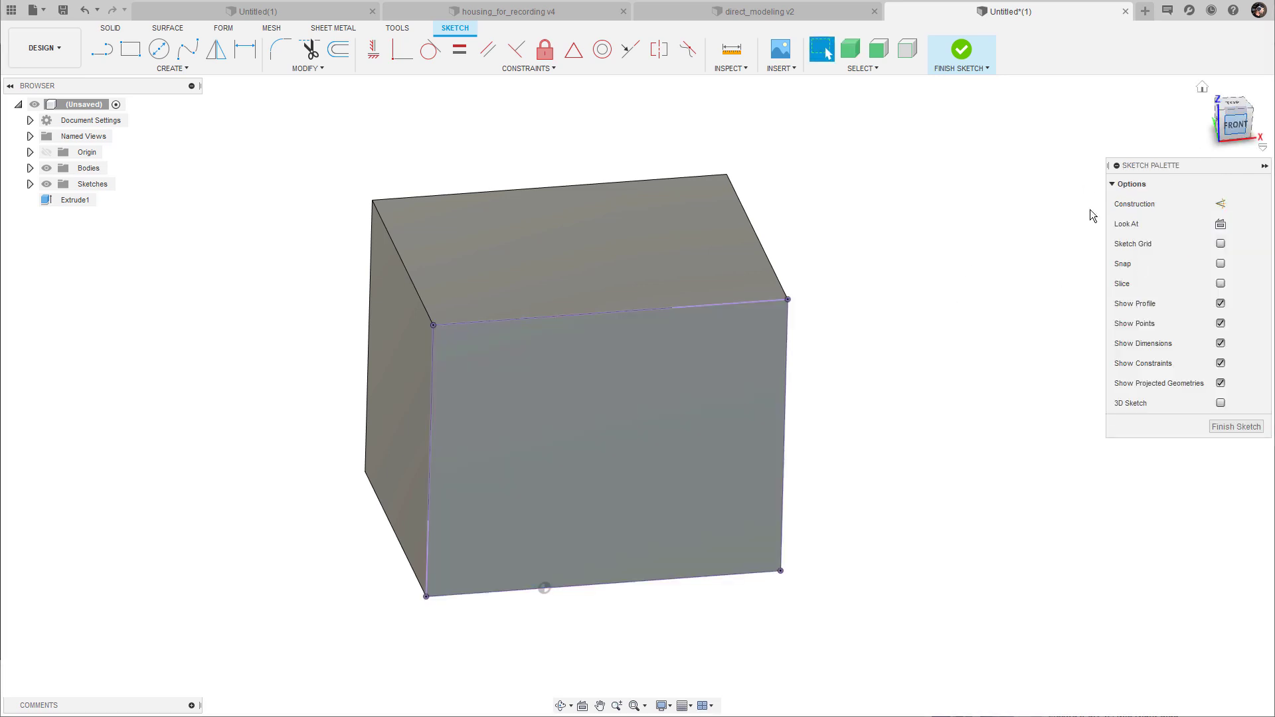
- Sketch a three-segment line chain from the front face's top edge to its right edge, with the last segment about 1.43 cm long, and finish the sketch
{"action": "key", "text": "l"}
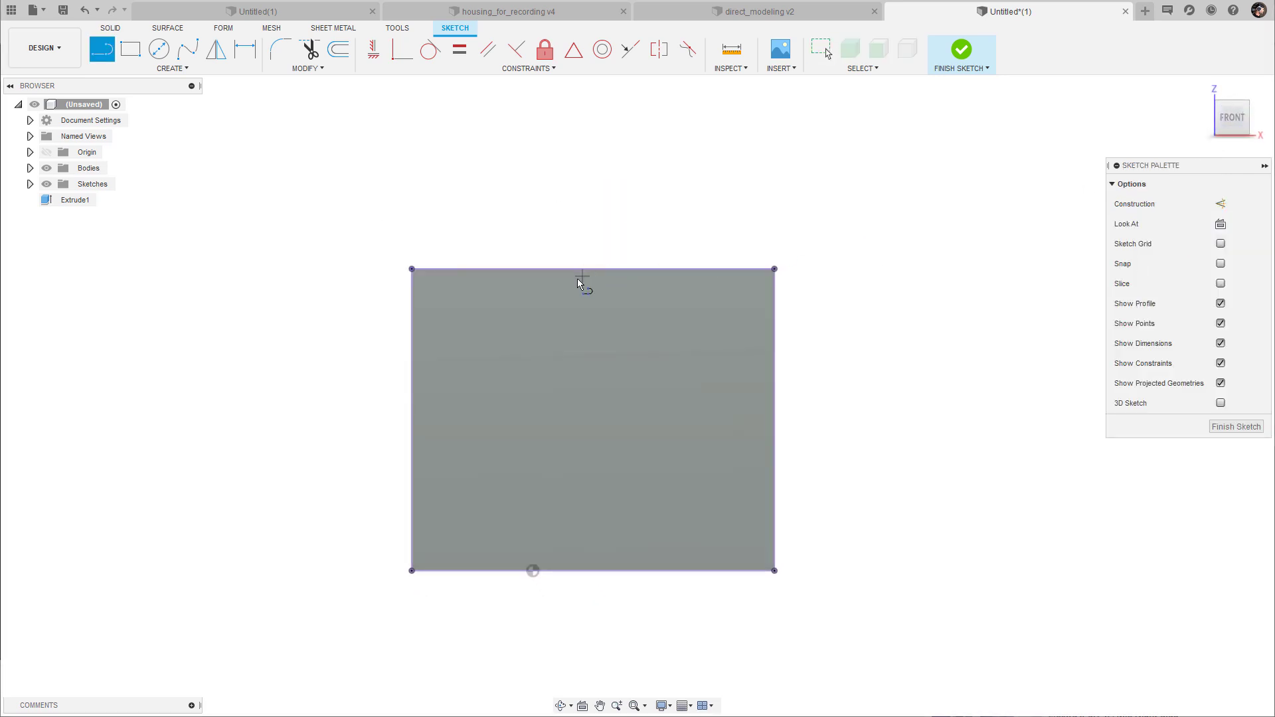
{"action": "middle_click_drag", "start_coordinate": [866, 197], "coordinate": [858, 229], "text": "shift"}
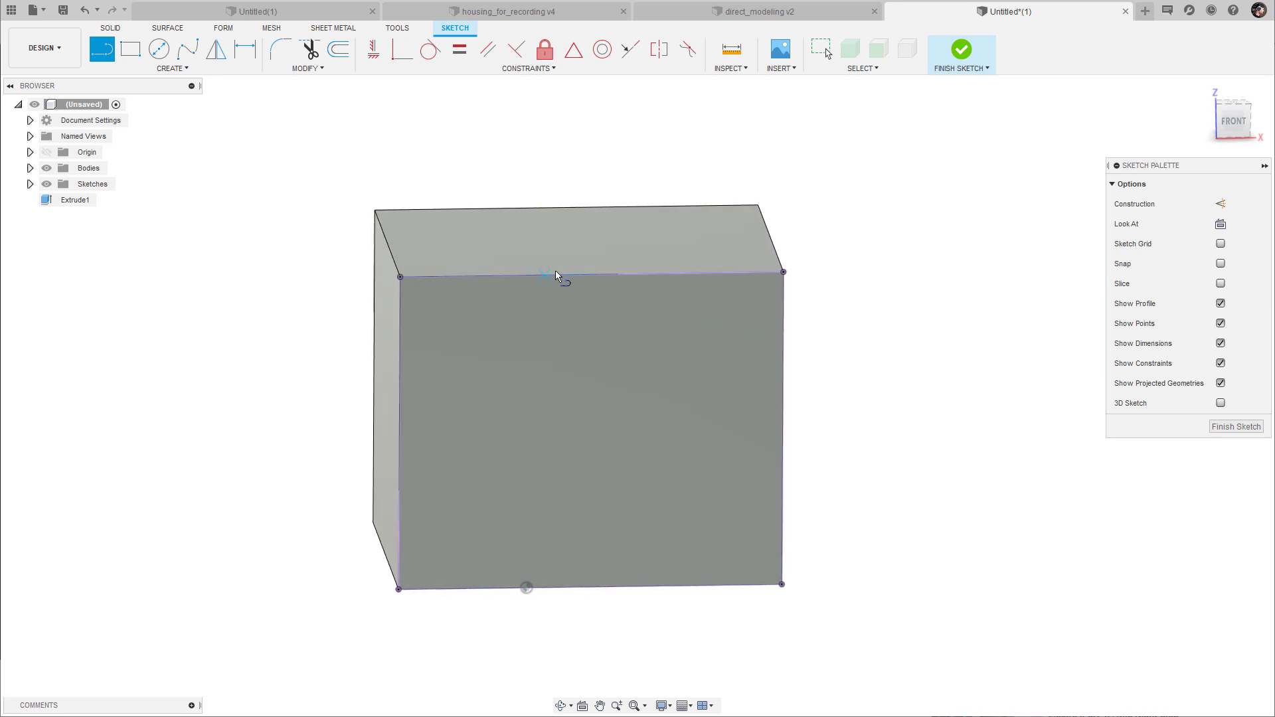
{"action": "left_click", "coordinate": [545, 274]}
{"action": "left_click", "coordinate": [581, 420]}
{"action": "left_click", "coordinate": [684, 476]}
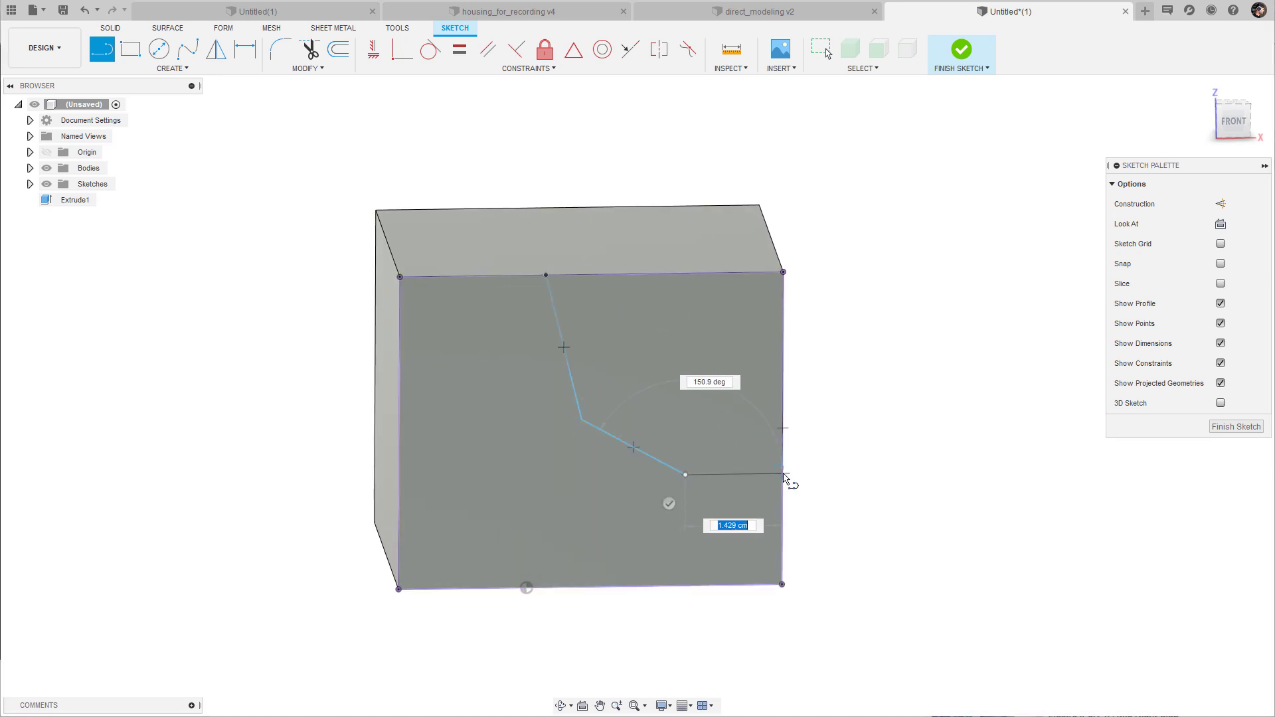
{"action": "left_click", "coordinate": [783, 476]}
{"action": "middle_click_drag", "start_coordinate": [944, 393], "coordinate": [890, 387], "text": "shift"}
{"action": "key", "text": "Escape"}
{"action": "left_click", "coordinate": [961, 51]}
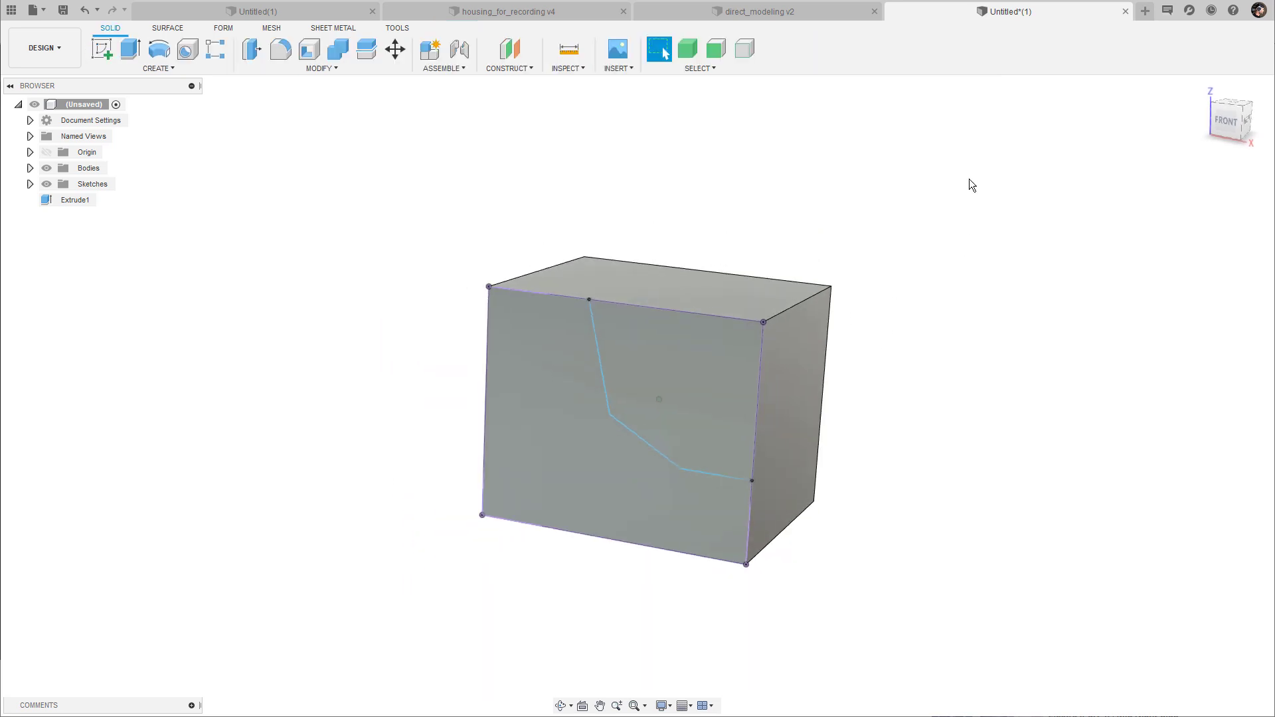
- Extrude the upper-right profile of the front-face sketch by -5.30 cm as a cut through the box
{"action": "left_click", "coordinate": [635, 387]}
{"action": "left_click", "coordinate": [528, 428]}
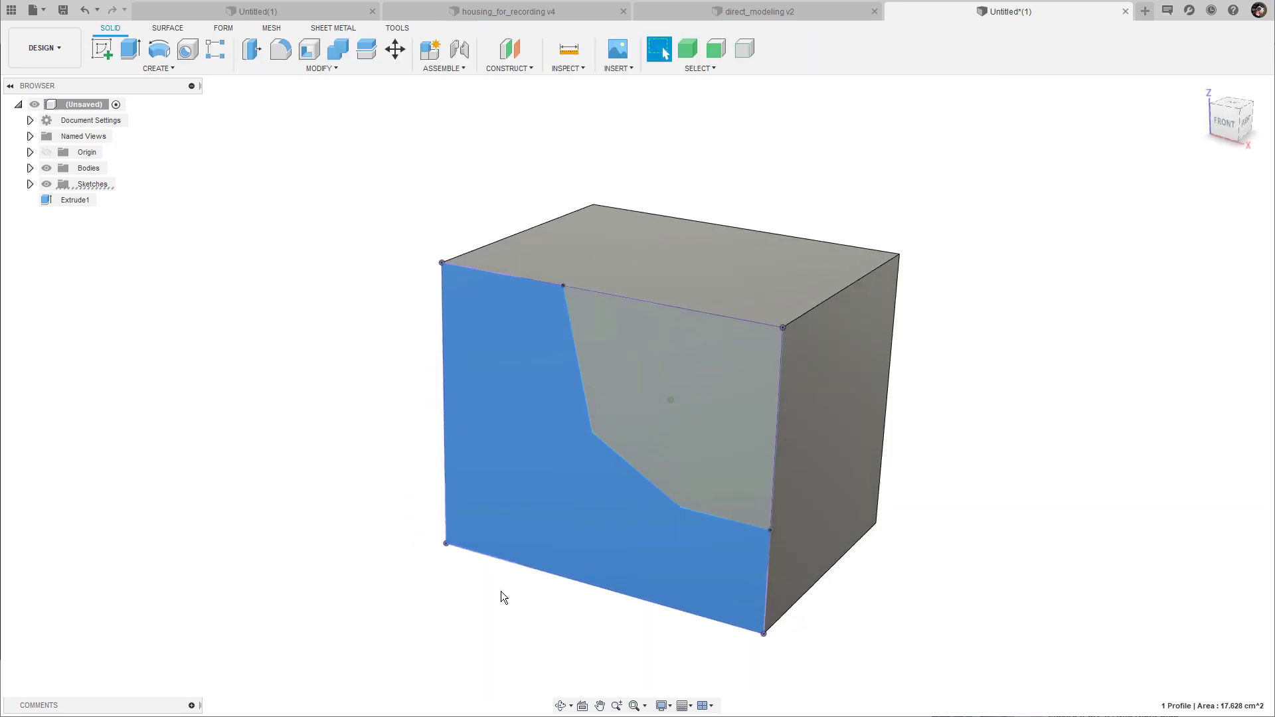
{"action": "left_click", "coordinate": [500, 591]}
{"action": "left_click", "coordinate": [634, 399]}
{"action": "left_click", "coordinate": [568, 460]}
{"action": "left_click", "coordinate": [639, 412]}
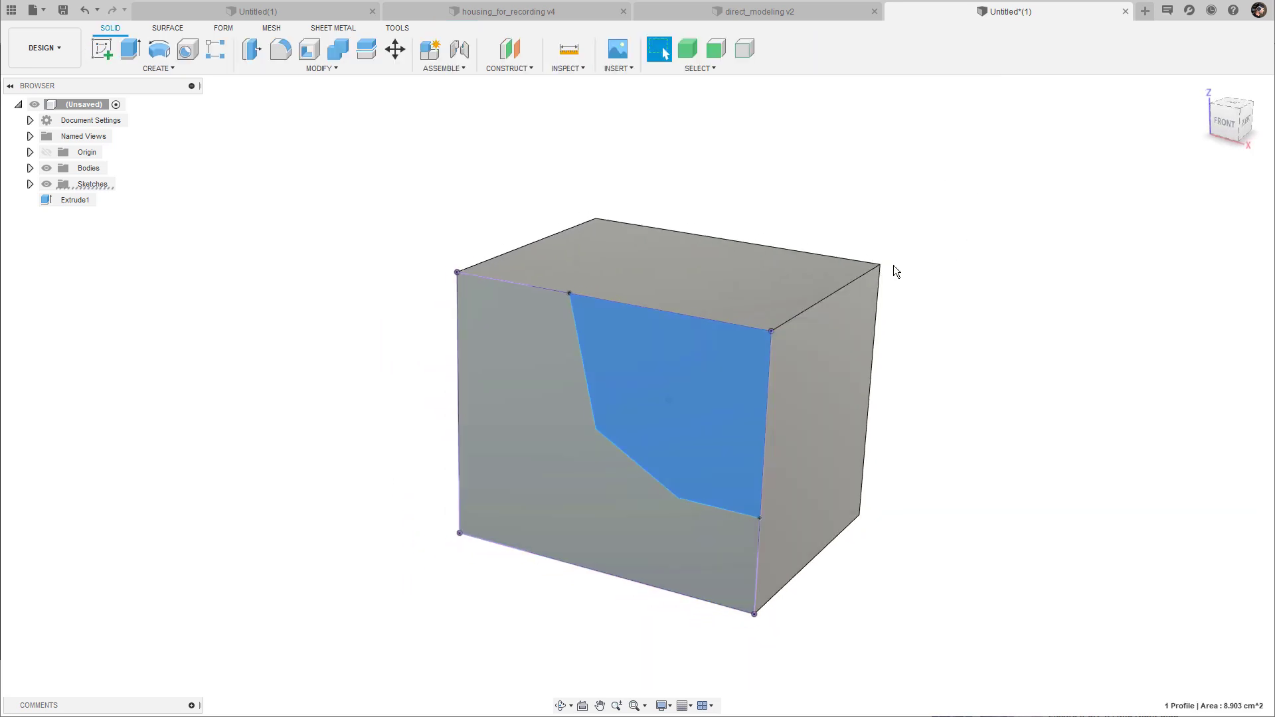
{"action": "key", "text": "e"}
{"action": "middle_click_drag", "start_coordinate": [788, 340], "coordinate": [728, 351], "text": "shift"}
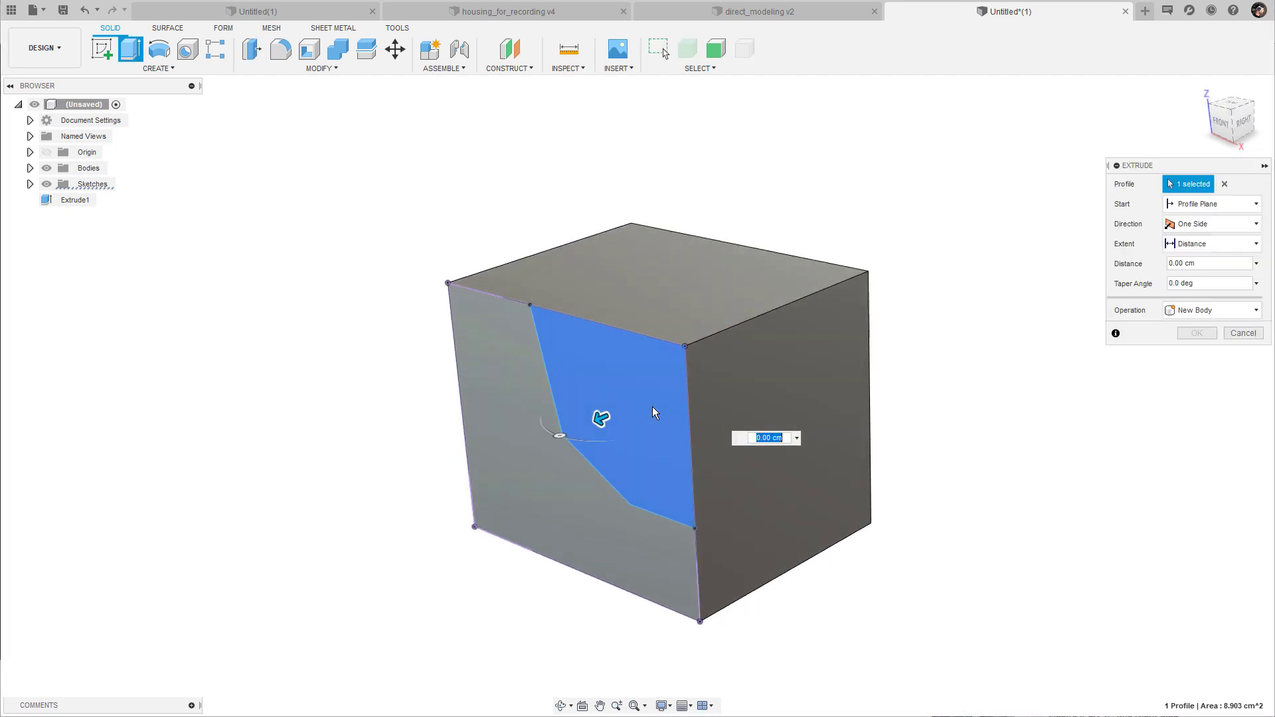
{"action": "left_click_drag", "start_coordinate": [597, 421], "coordinate": [810, 319]}
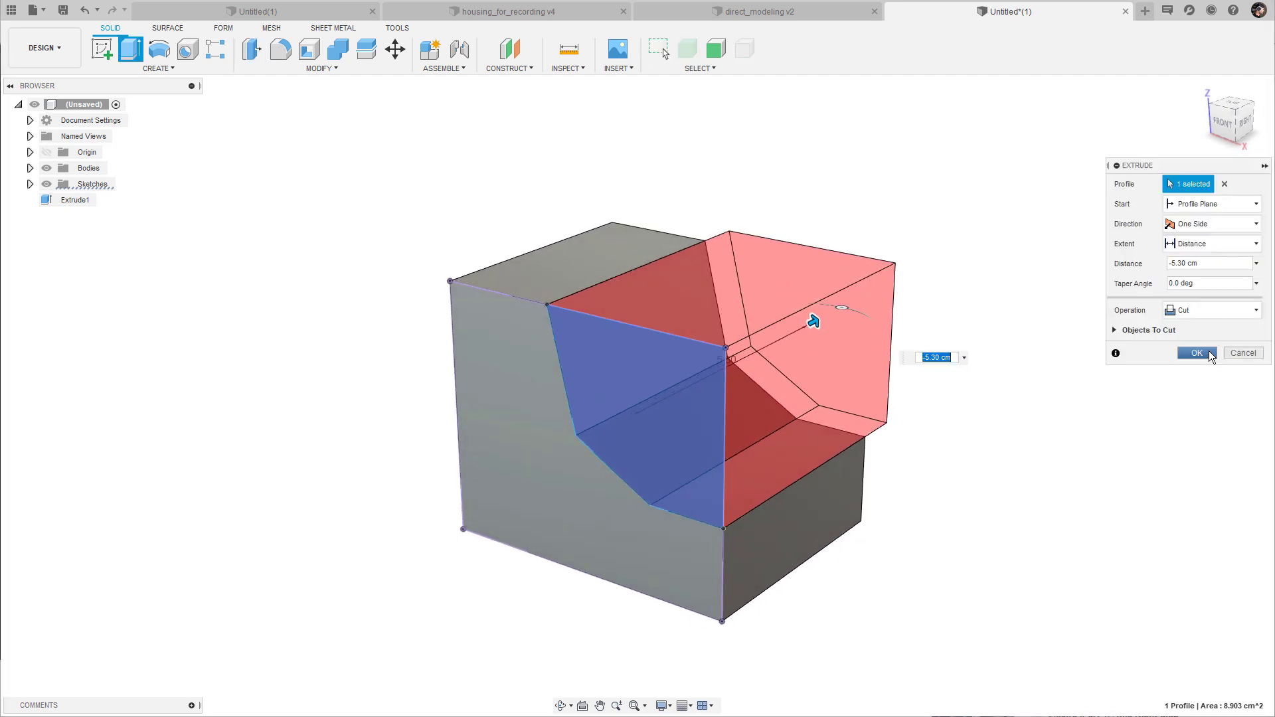
{"action": "key", "text": "Return"}
{"action": "middle_click_drag", "start_coordinate": [950, 297], "coordinate": [959, 289], "text": "shift"}
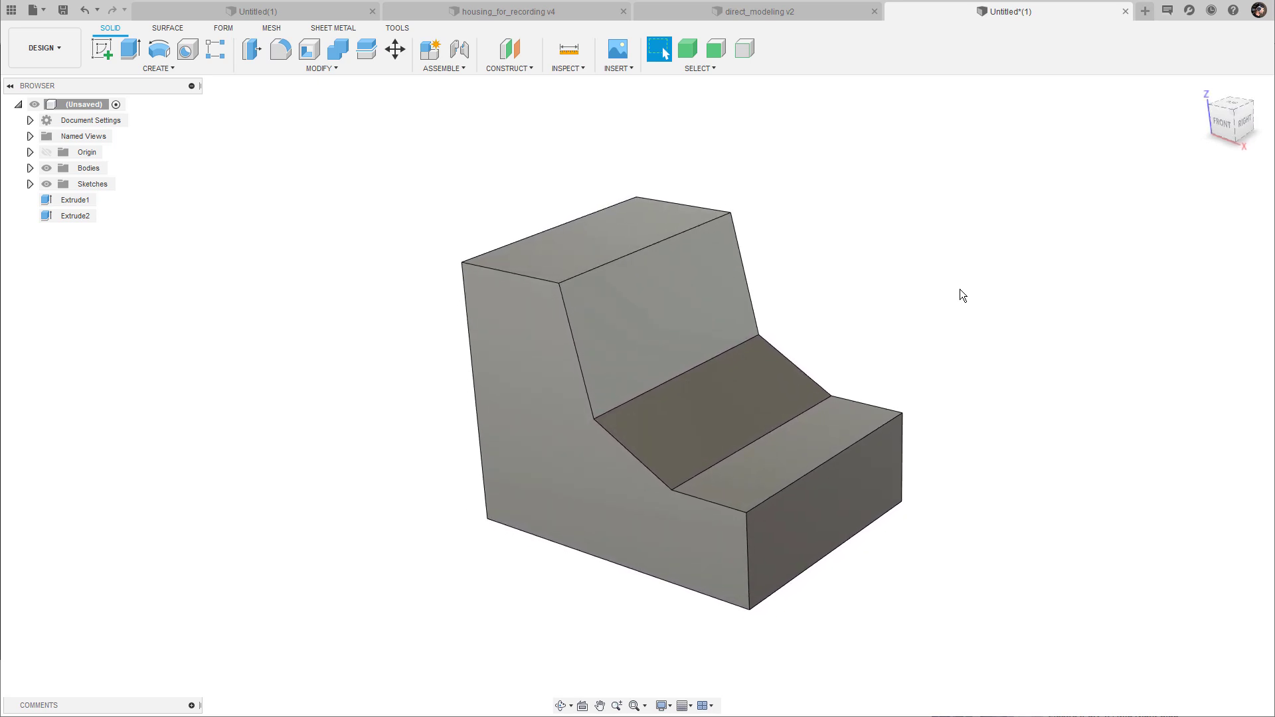
- Expand the design's sketches and check which ones are kept in the history-free design
{"action": "left_click", "coordinate": [30, 184]}
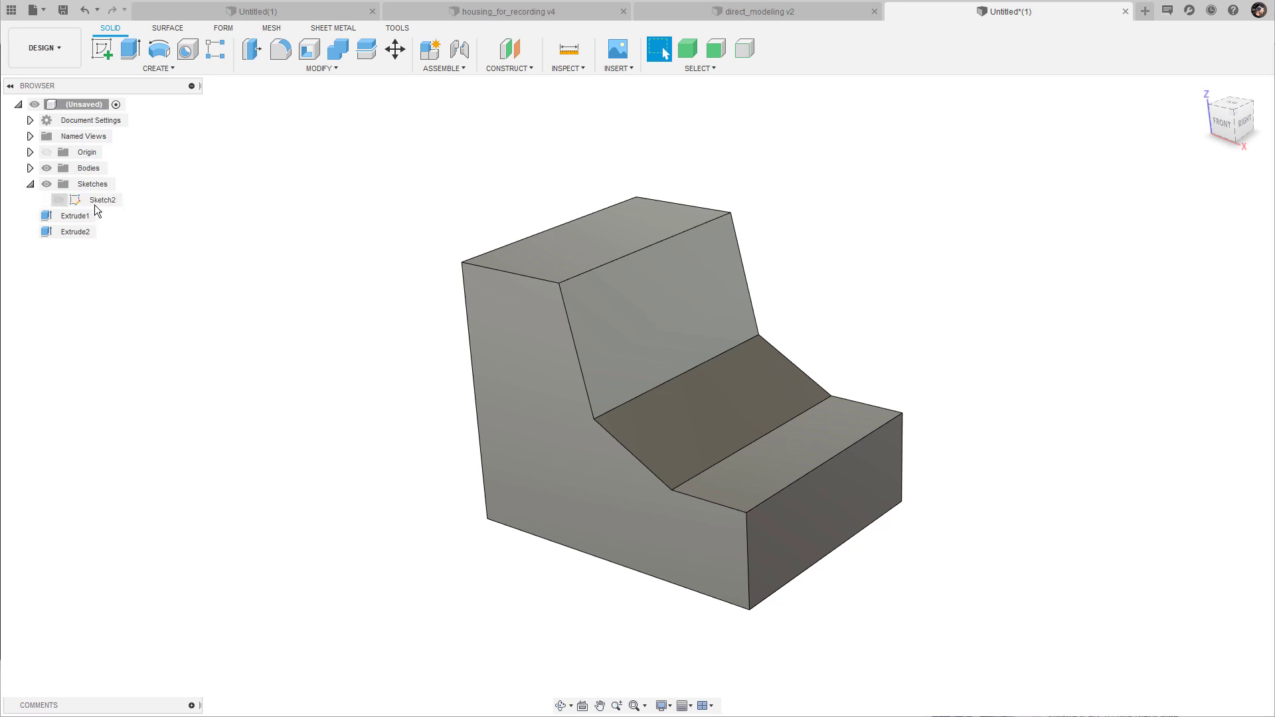
{"action": "left_click", "coordinate": [106, 201]}
{"action": "left_click", "coordinate": [282, 210]}
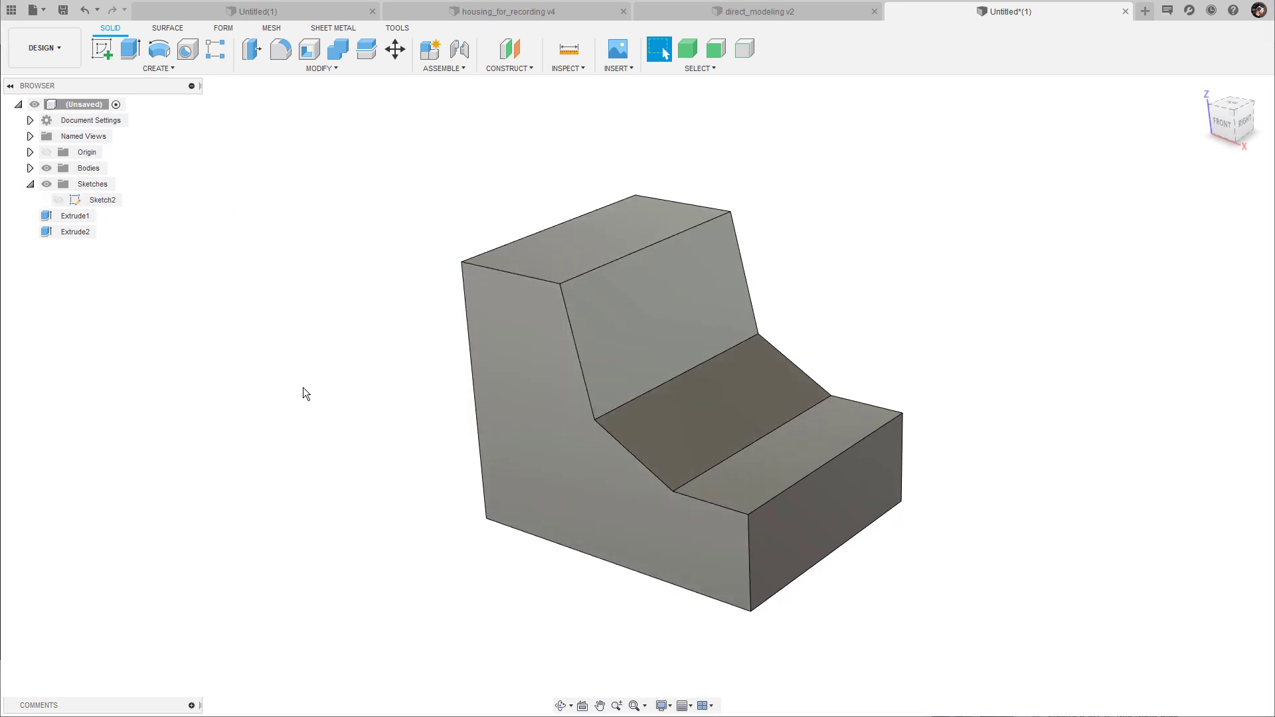
{"action": "middle_click_drag", "start_coordinate": [316, 367], "coordinate": [315, 372], "text": "shift"}
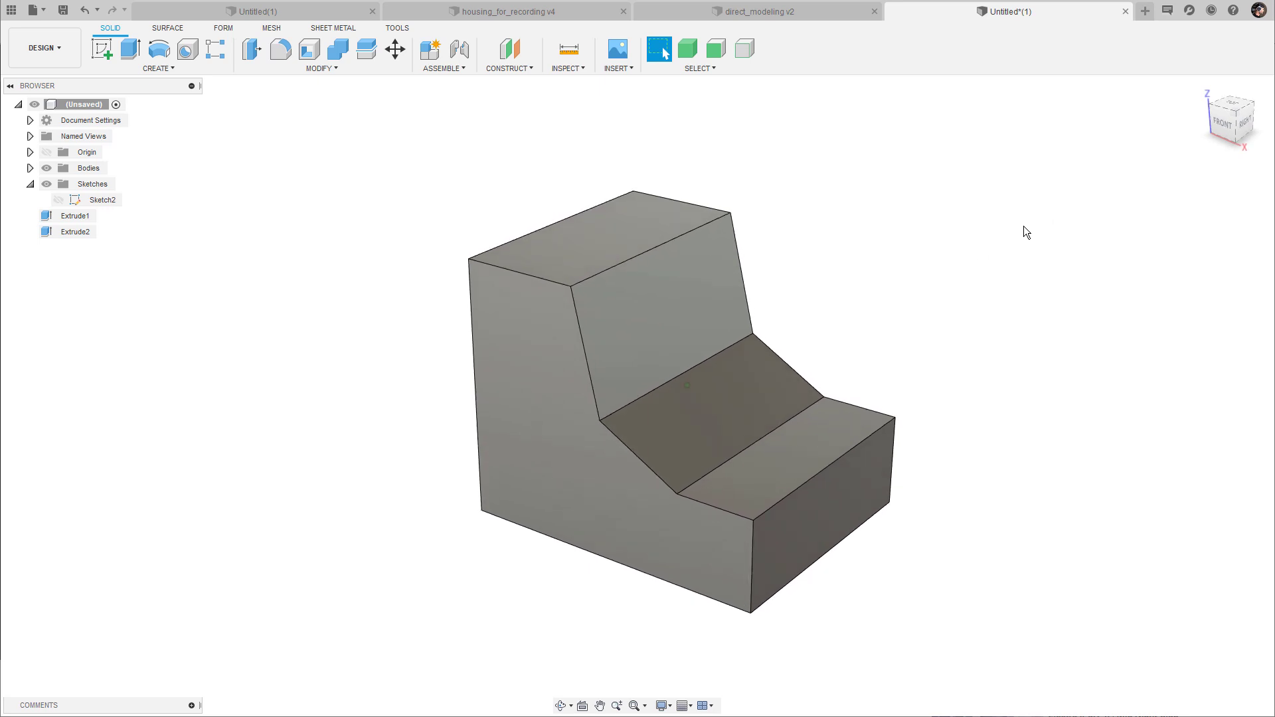
- Enable automatic projection of geometry on the active sketch plane in the Design preferences
{"action": "left_click", "coordinate": [1258, 10]}
{"action": "left_click", "coordinate": [1227, 50]}
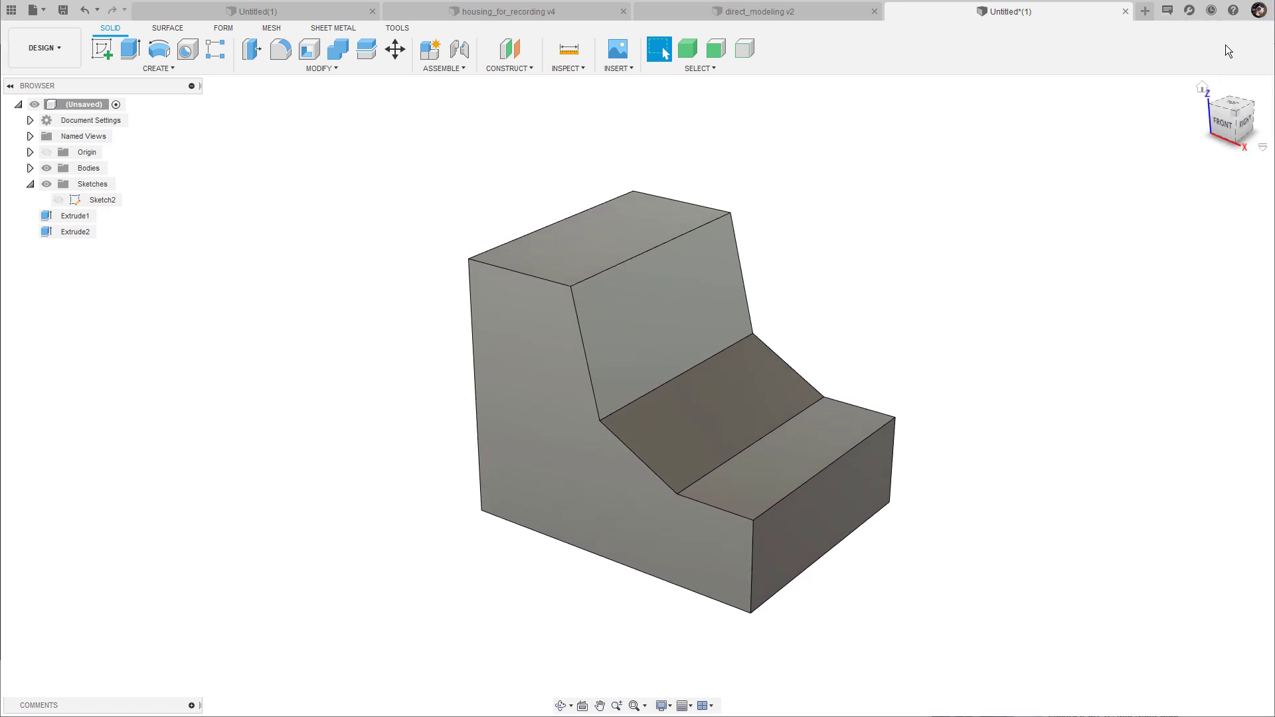
{"action": "left_click", "coordinate": [387, 208]}
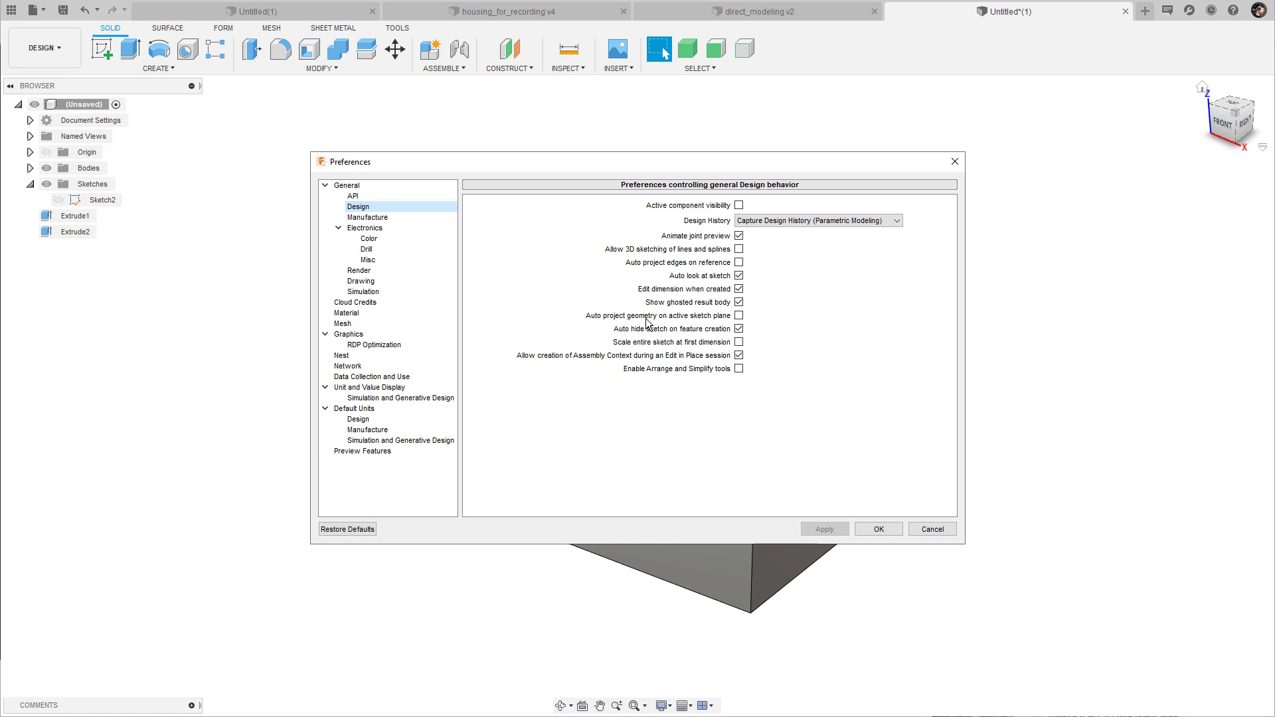
{"action": "left_click", "coordinate": [739, 316]}
{"action": "left_click", "coordinate": [878, 530]}
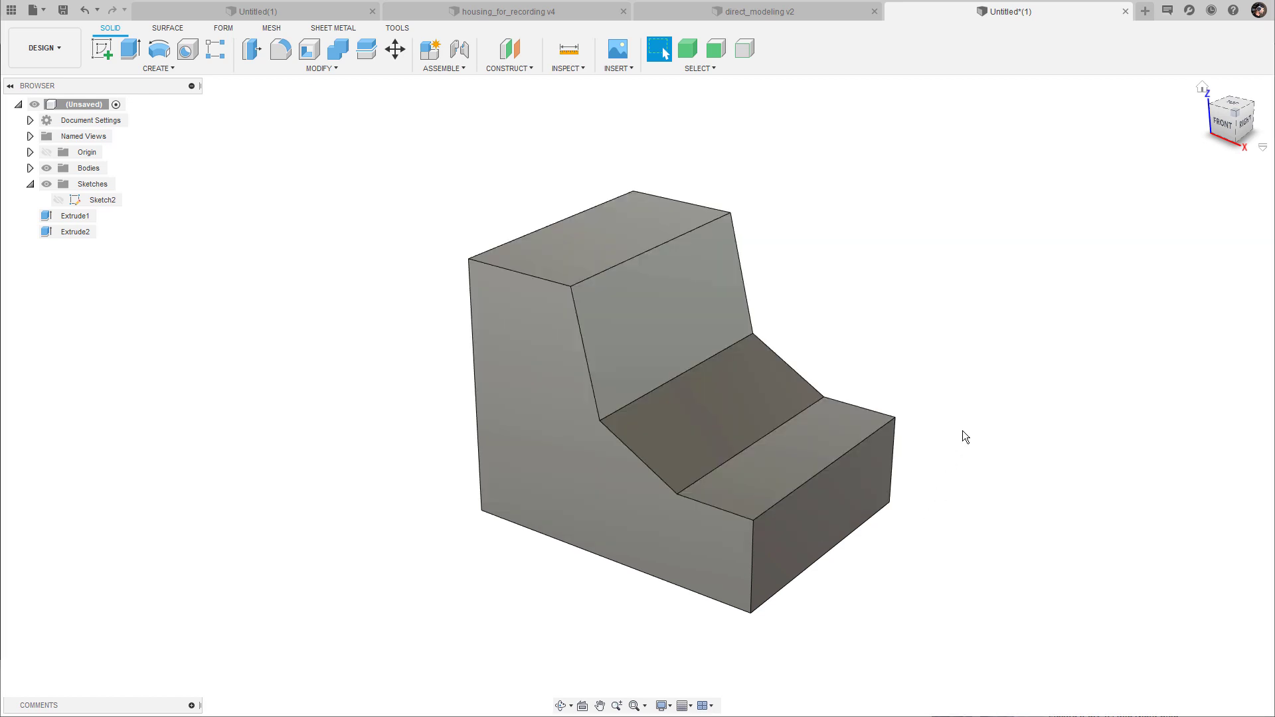
- Sketch a three-segment line chain on the front face from its lower-left corner to its left edge and finish the sketch
{"action": "left_click", "coordinate": [591, 391]}
{"action": "key", "text": "l"}
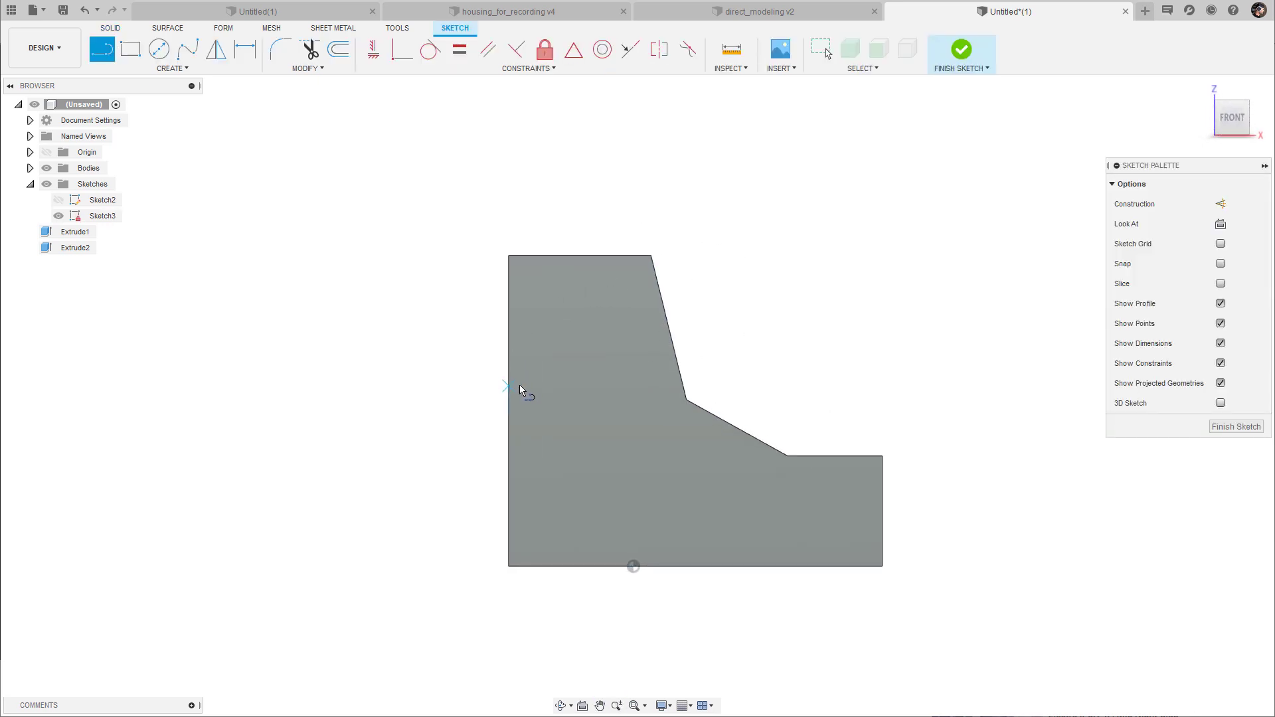
{"action": "mouse_move", "coordinate": [751, 544]}
{"action": "middle_mouse_down", "text": "shift"}
{"action": "mouse_move", "coordinate": [842, 325]}
{"action": "mouse_move", "coordinate": [916, 572]}
{"action": "mouse_move", "coordinate": [595, 299]}
{"action": "mouse_move", "coordinate": [915, 305]}
{"action": "mouse_move", "coordinate": [620, 278]}
{"action": "mouse_move", "coordinate": [637, 507]}
{"action": "mouse_move", "coordinate": [916, 261]}
{"action": "mouse_move", "coordinate": [669, 519]}
{"action": "mouse_move", "coordinate": [925, 222]}
{"action": "mouse_move", "coordinate": [939, 233]}
{"action": "mouse_move", "coordinate": [537, 435]}
{"action": "middle_mouse_up", "text": "shift"}
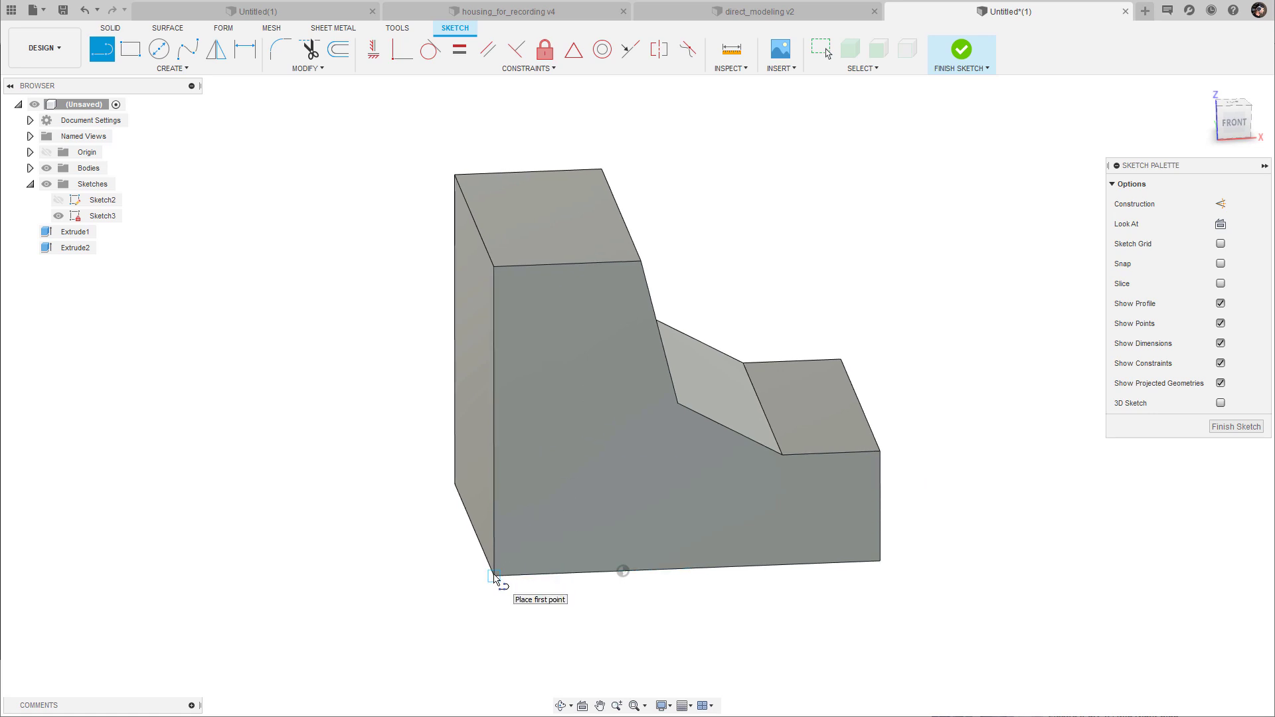
{"action": "left_click", "coordinate": [494, 575]}
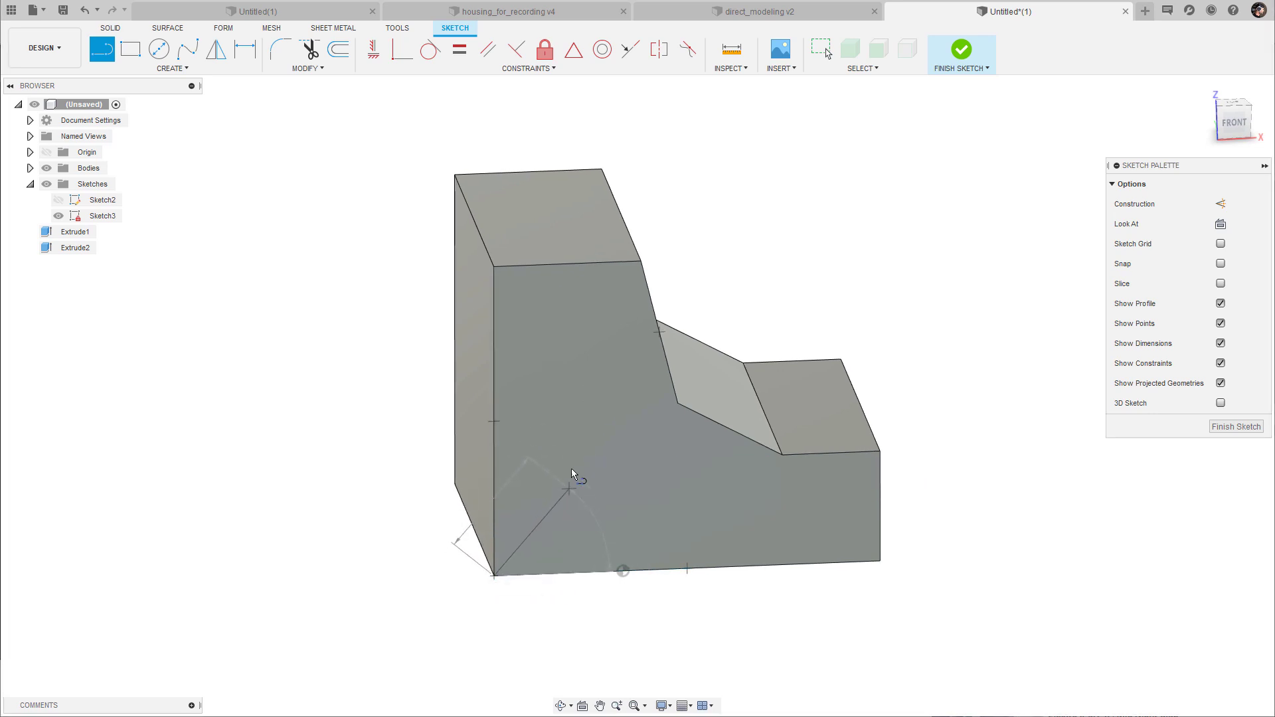
{"action": "left_click", "coordinate": [569, 490]}
{"action": "left_click", "coordinate": [570, 400]}
{"action": "left_click", "coordinate": [494, 339]}
{"action": "left_click", "coordinate": [961, 52]}
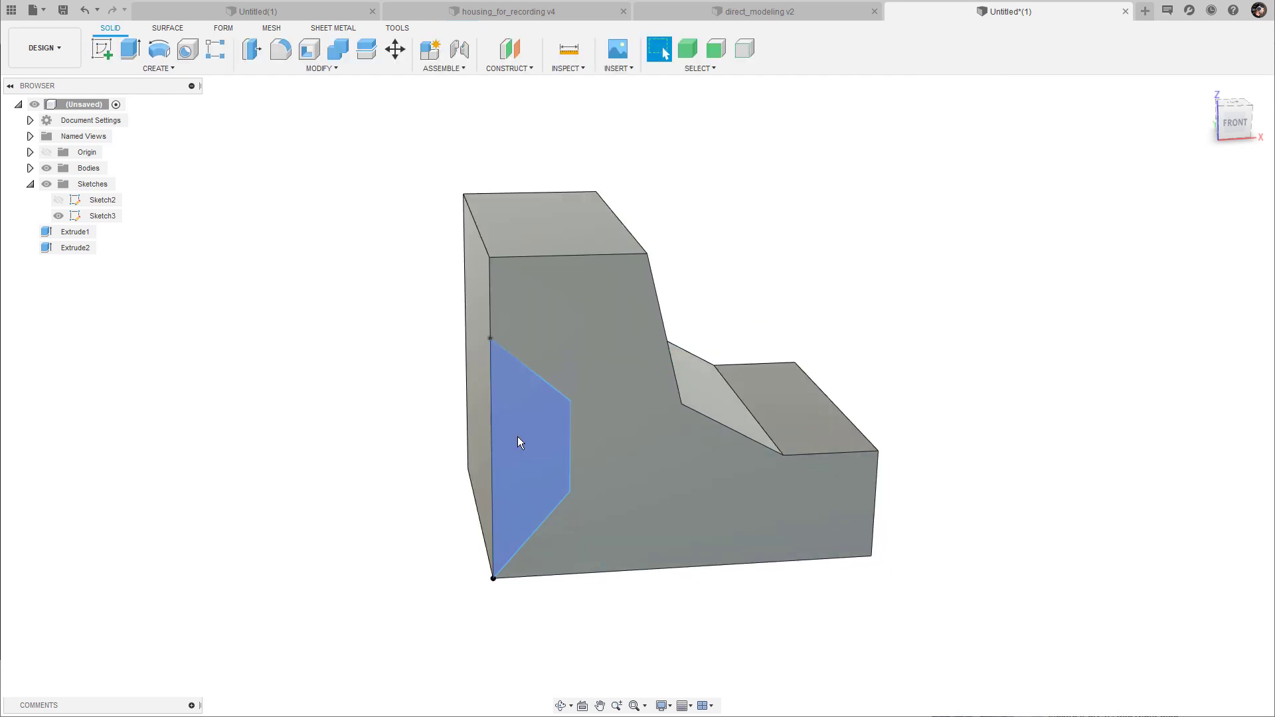
- Extrude the closed profile at the front face's left edge by -3.00 cm as a cut into the body
{"action": "left_click", "coordinate": [520, 440]}
{"action": "mouse_move", "coordinate": [883, 276]}
{"action": "middle_mouse_down", "text": "shift"}
{"action": "mouse_move", "coordinate": [899, 265]}
{"action": "mouse_move", "coordinate": [876, 276]}
{"action": "middle_mouse_up", "text": "shift"}
{"action": "key", "text": "e"}
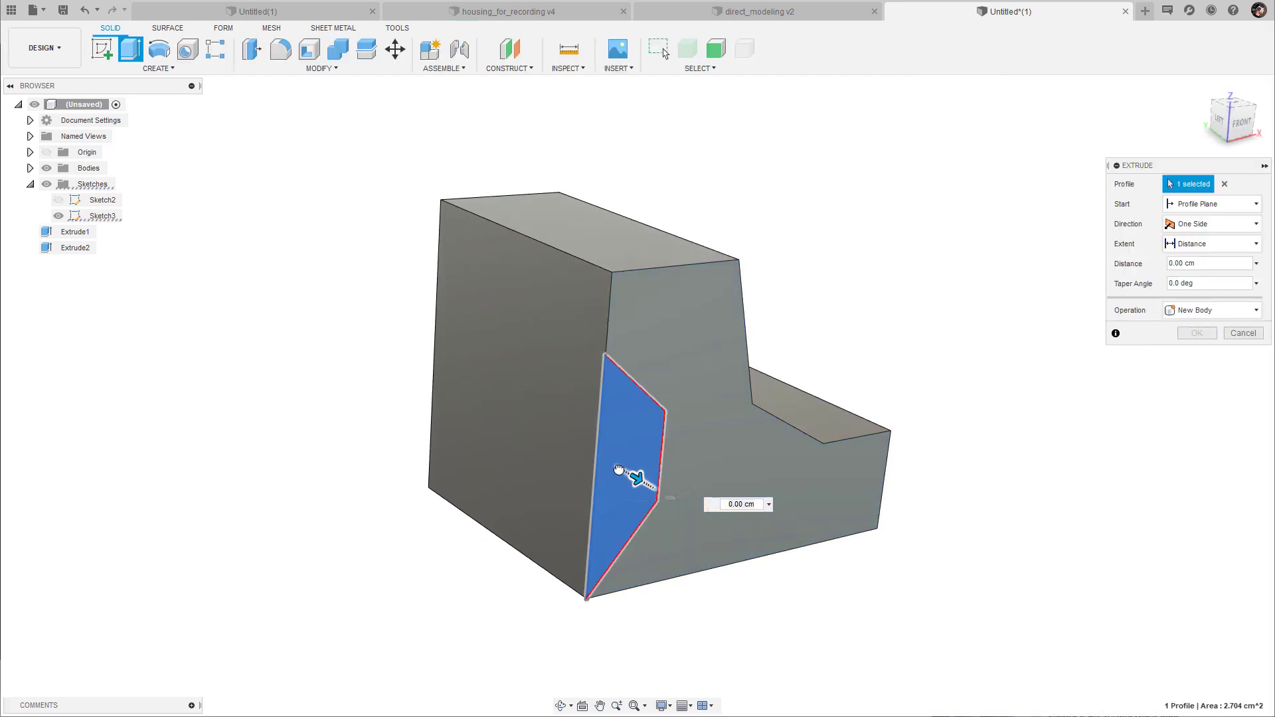
{"action": "left_click_drag", "start_coordinate": [635, 478], "coordinate": [761, 548]}
{"action": "middle_click_drag", "start_coordinate": [890, 449], "coordinate": [754, 555], "text": "shift"}
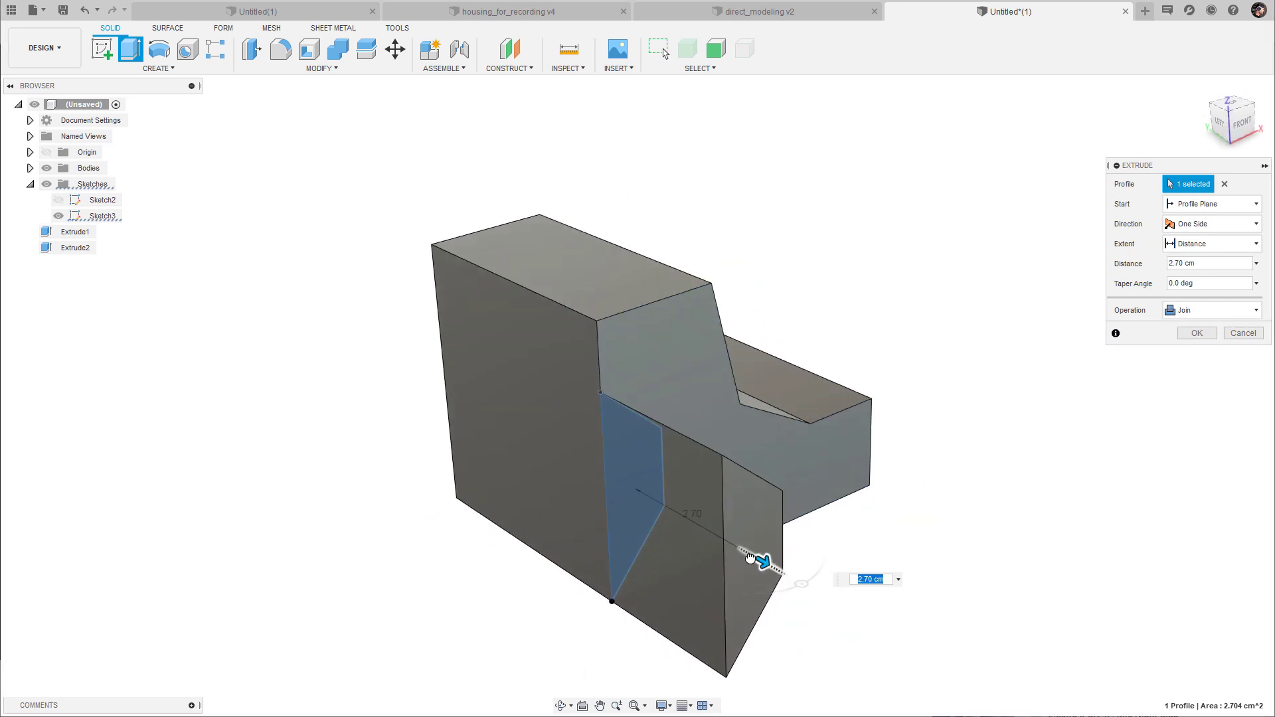
{"action": "left_click_drag", "start_coordinate": [755, 555], "coordinate": [520, 449]}
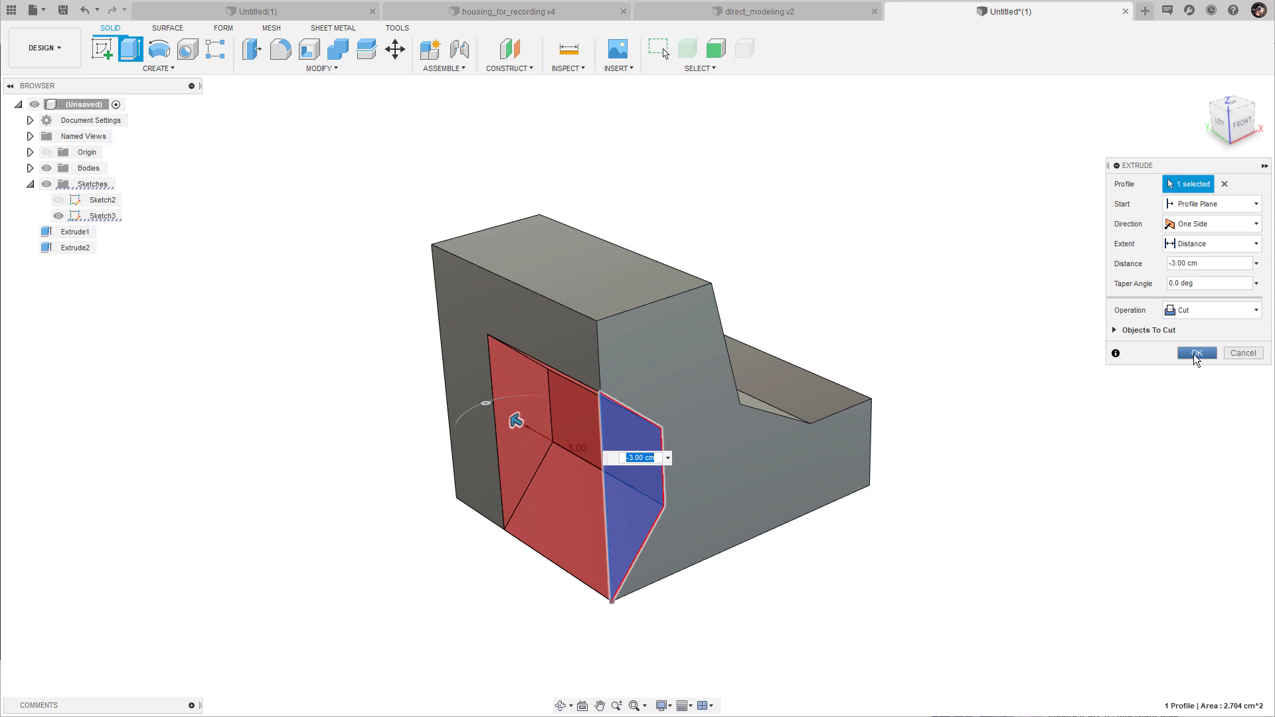
{"action": "left_click", "coordinate": [1195, 353]}
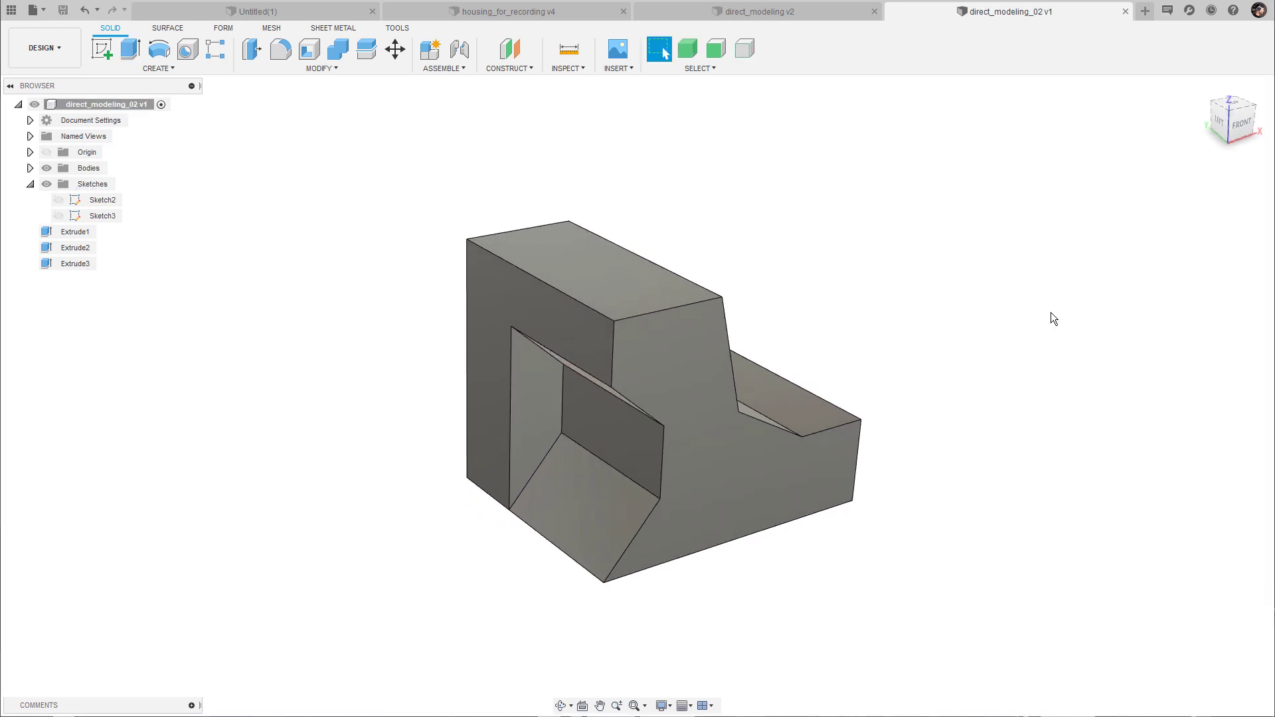
- Enable automatic projection of edges on reference in the Design preferences
{"action": "left_click", "coordinate": [1258, 10]}
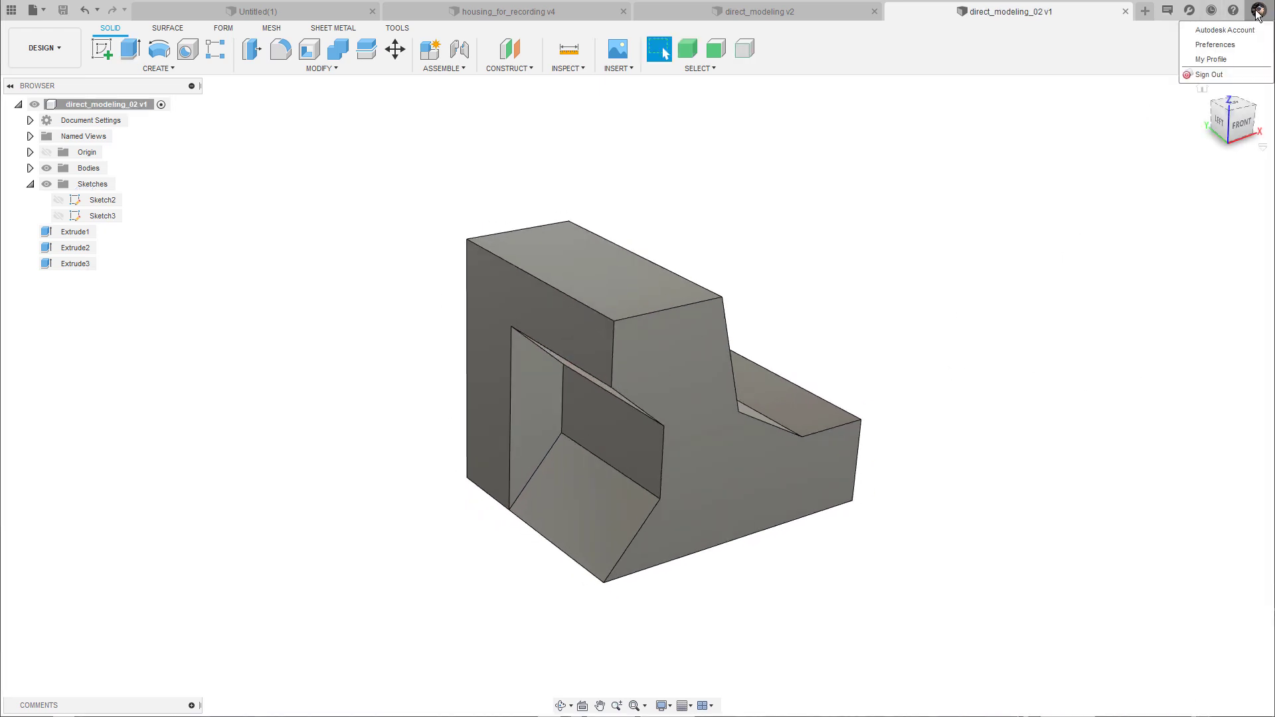
{"action": "left_click", "coordinate": [1227, 47]}
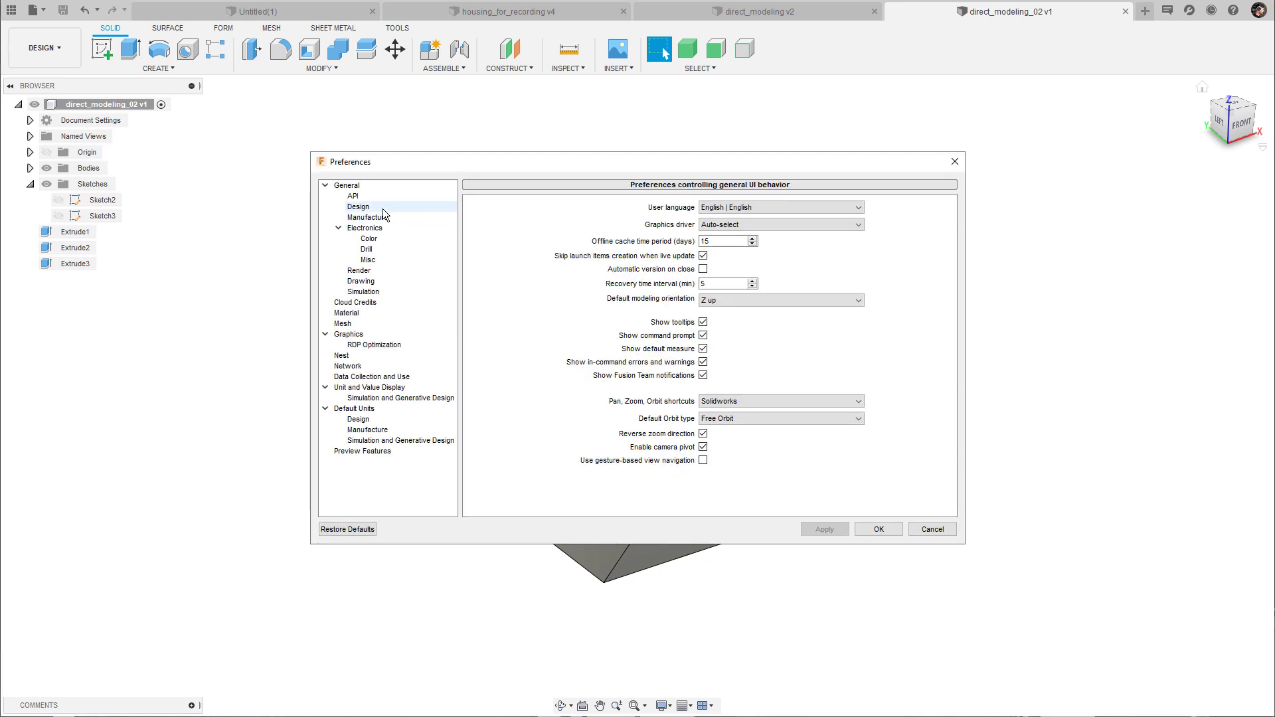
{"action": "left_click", "coordinate": [382, 208]}
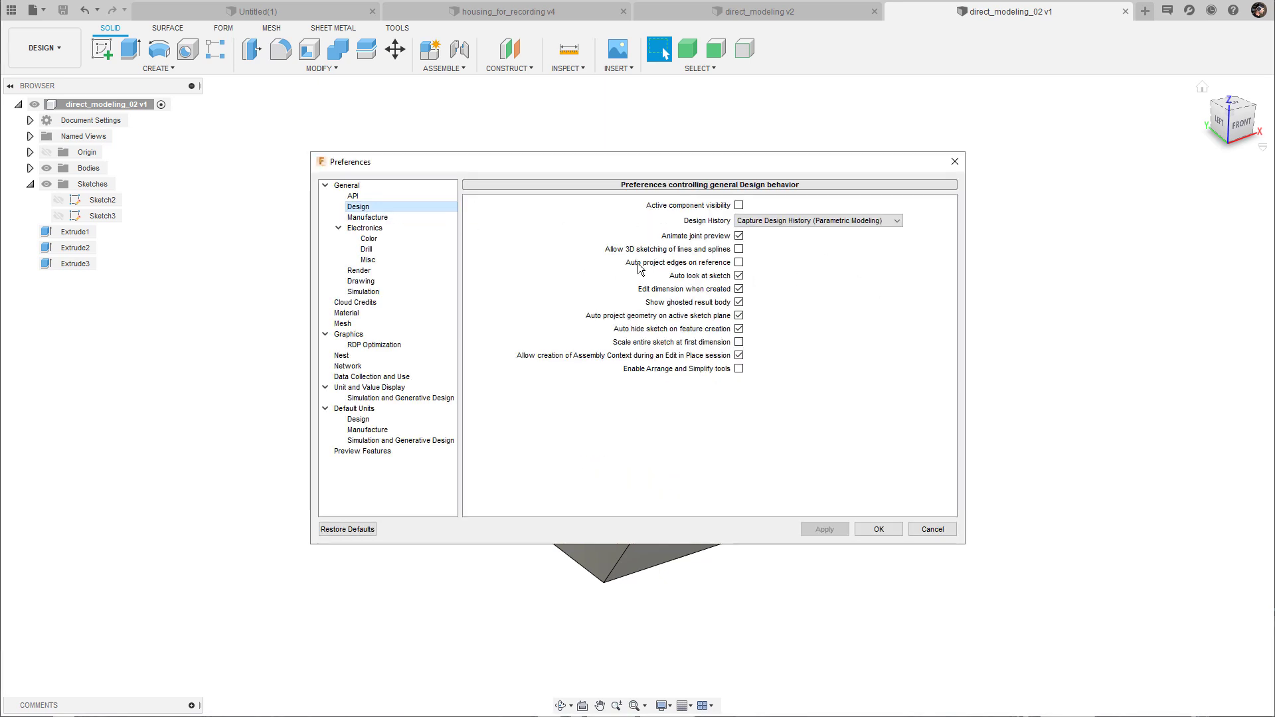
{"action": "left_click", "coordinate": [739, 264]}
{"action": "left_click", "coordinate": [858, 528]}
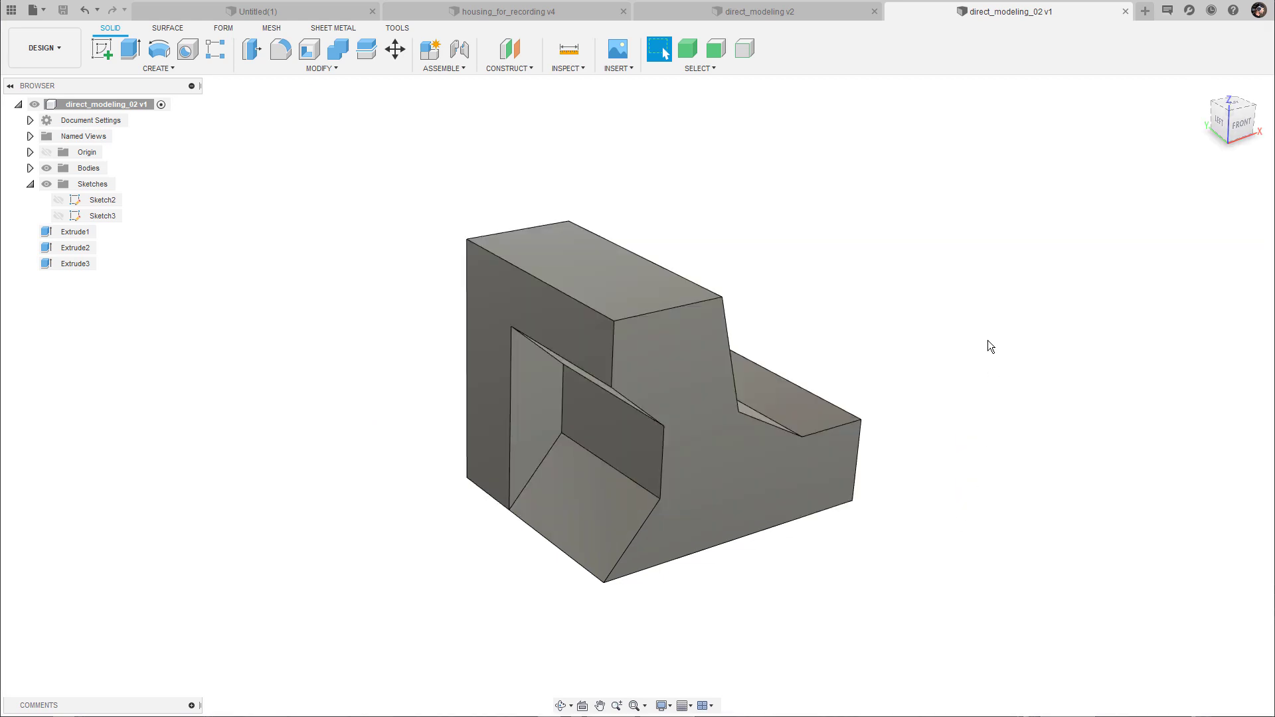
- Start a line sketch on the front face and examine how the recessed pocket's edges lie behind the sketch plane
{"action": "left_click", "coordinate": [749, 469]}
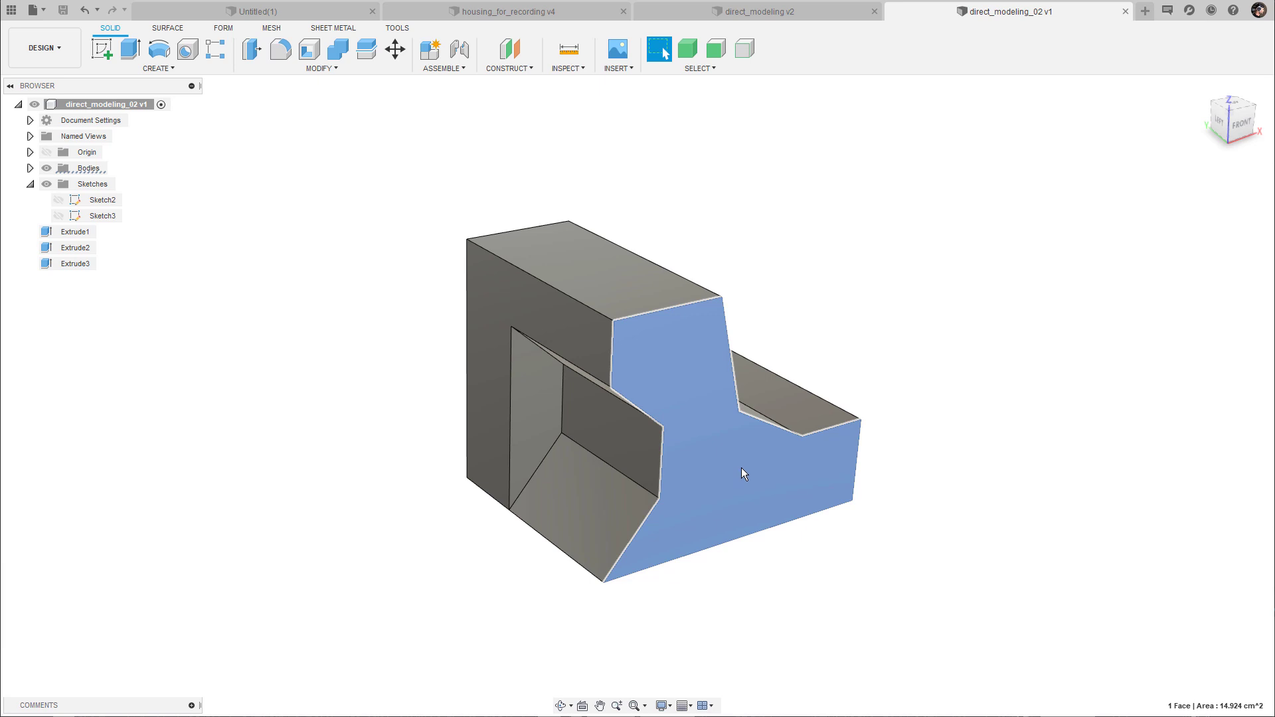
{"action": "key", "text": "l"}
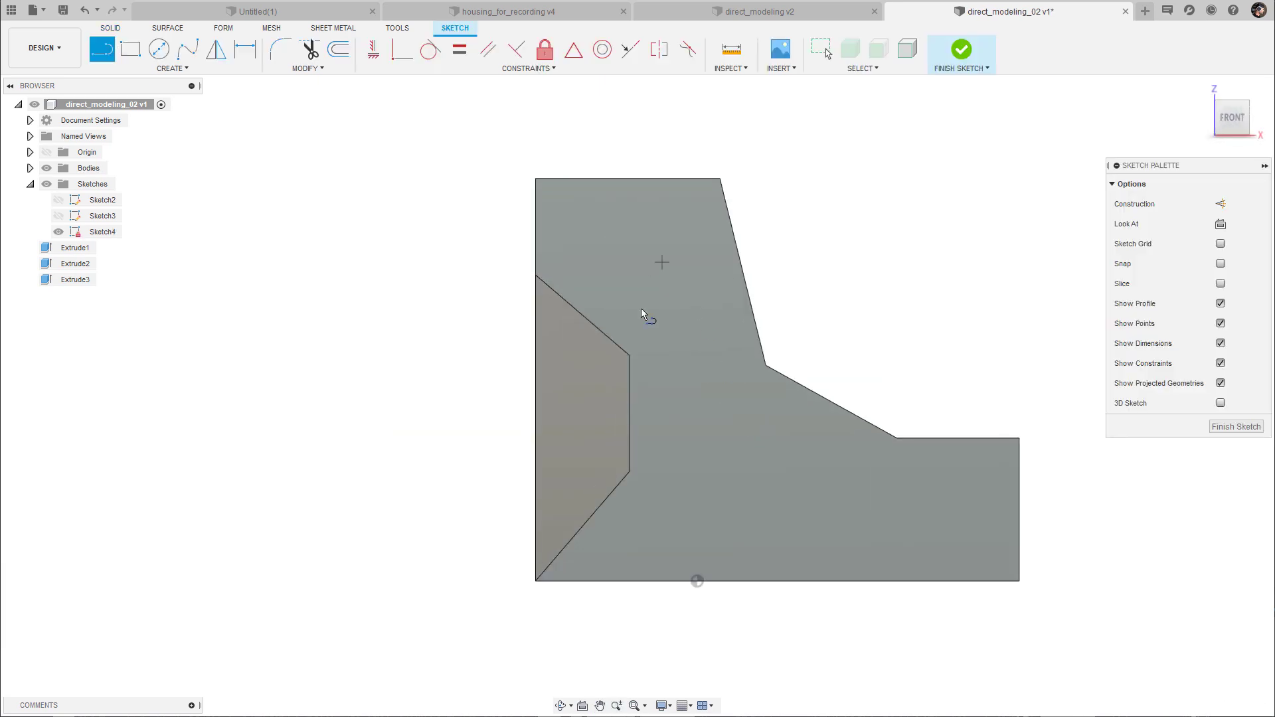
{"action": "middle_click_drag", "start_coordinate": [817, 523], "coordinate": [746, 384], "text": "shift"}
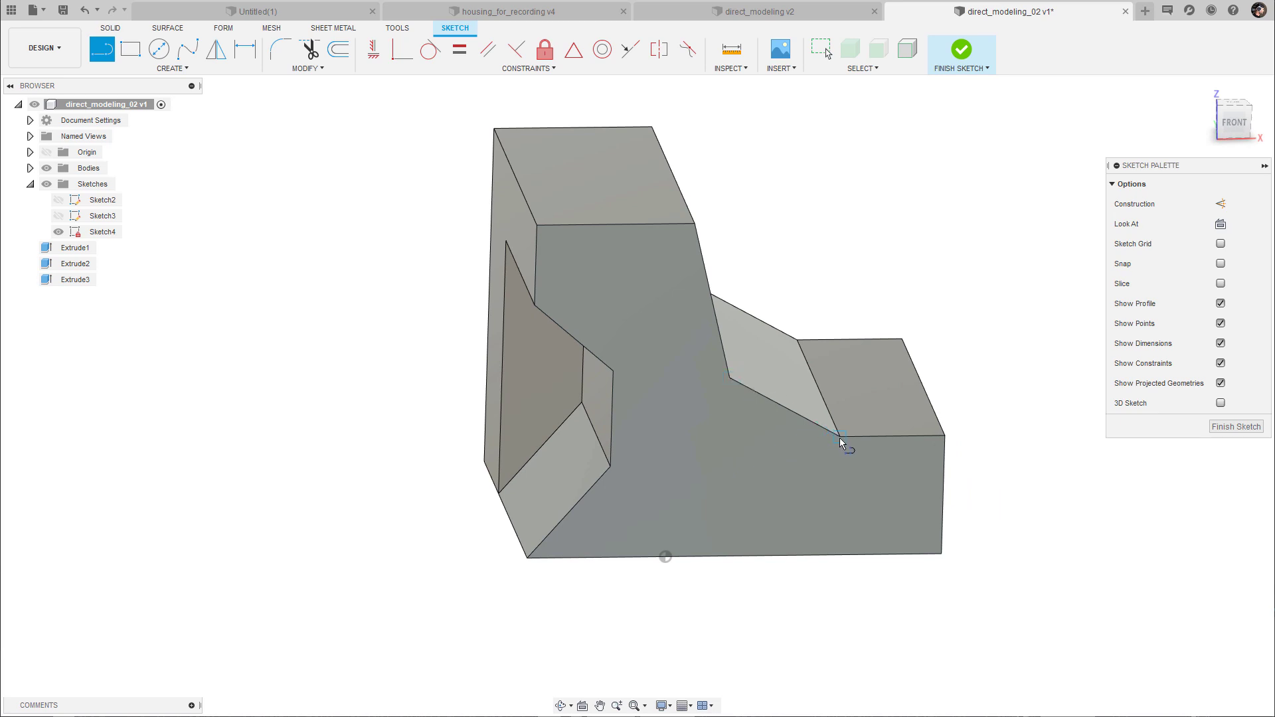
{"action": "middle_click_drag", "start_coordinate": [966, 499], "coordinate": [735, 500], "text": "shift"}
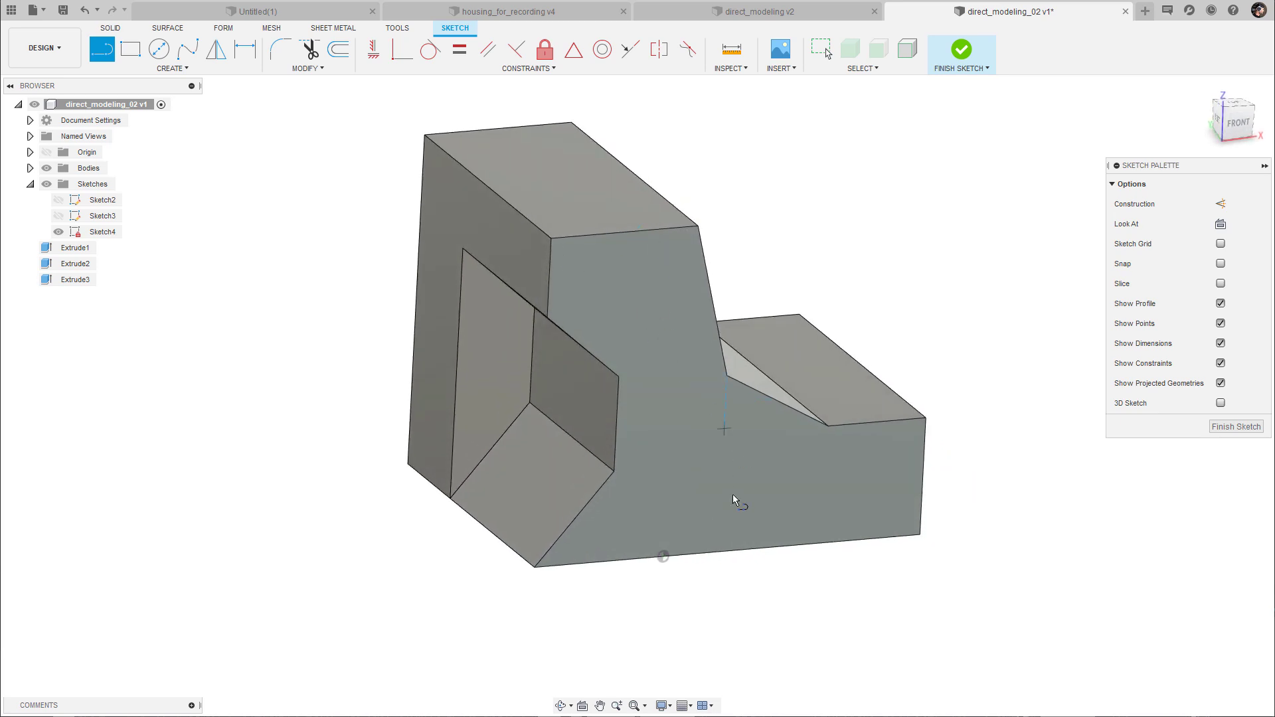
{"action": "middle_click_drag", "start_coordinate": [860, 534], "coordinate": [752, 408], "text": "shift"}
{"action": "middle_click_drag", "start_coordinate": [687, 278], "coordinate": [586, 453], "text": "shift"}
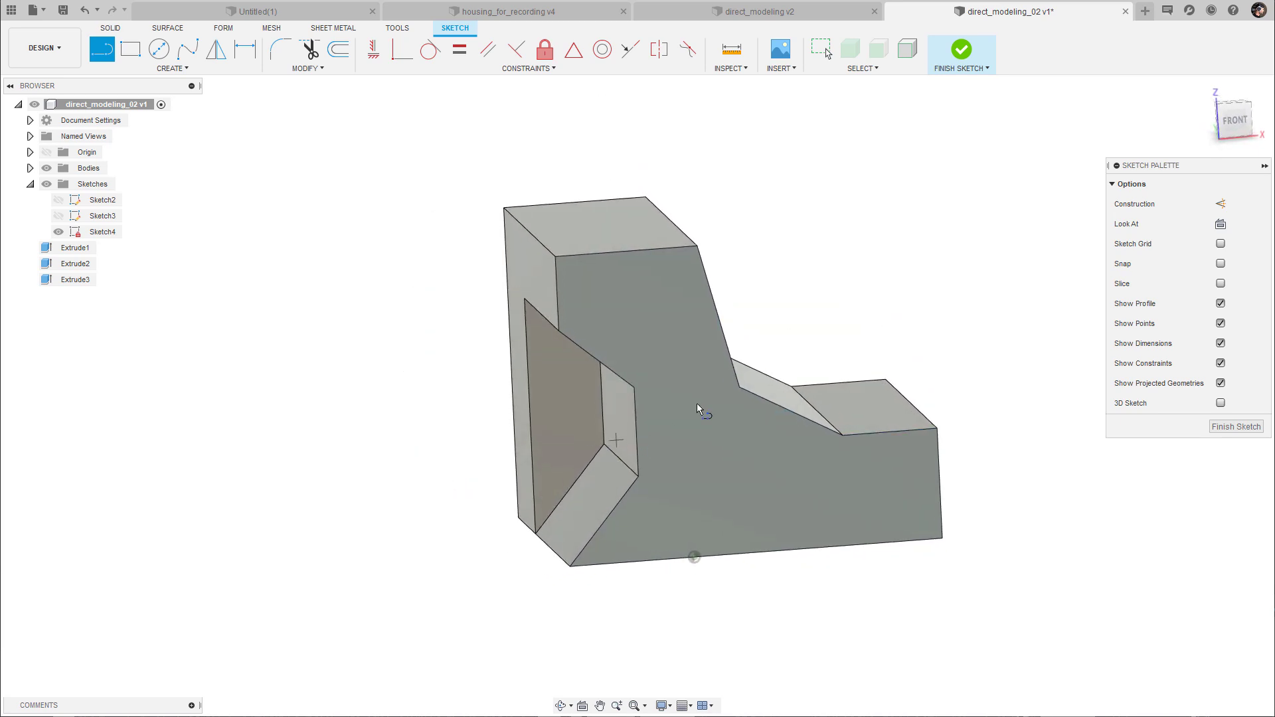
{"action": "left_click", "coordinate": [1234, 119]}
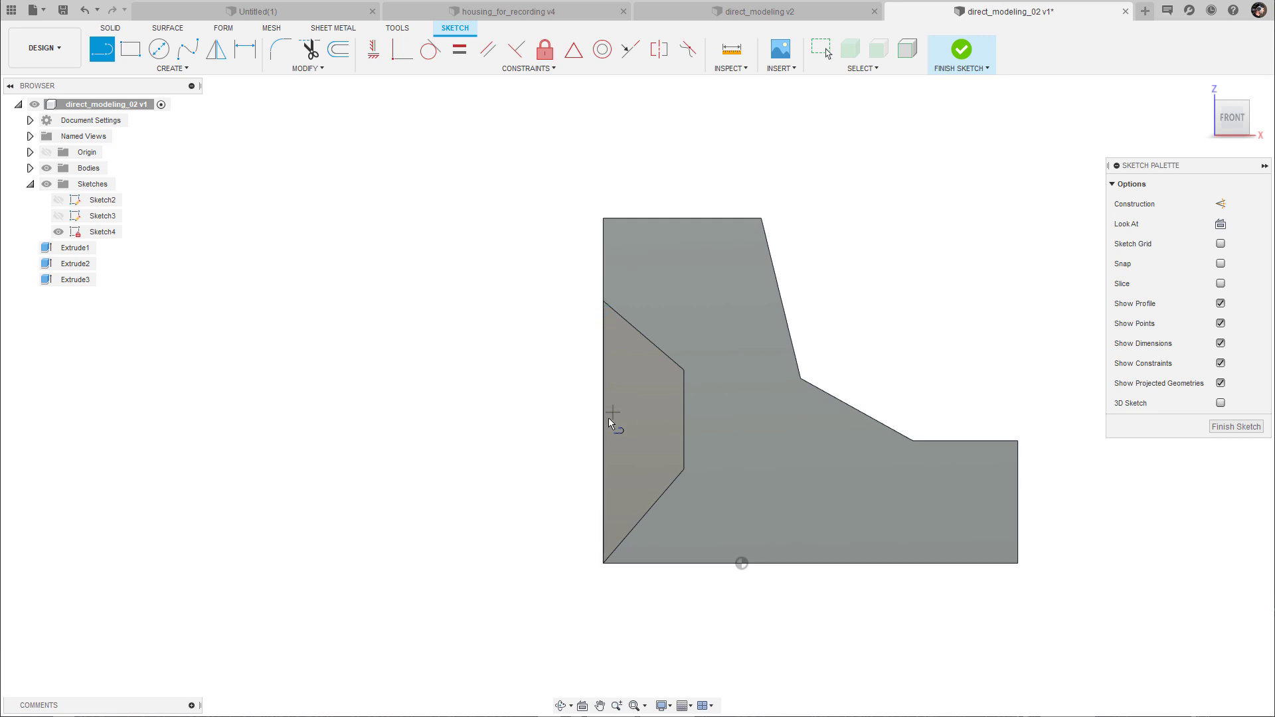
{"action": "mouse_move", "coordinate": [668, 500]}
{"action": "middle_mouse_down", "text": "shift"}
{"action": "mouse_move", "coordinate": [768, 484]}
{"action": "mouse_move", "coordinate": [757, 460]}
{"action": "mouse_move", "coordinate": [580, 388]}
{"action": "middle_mouse_up", "text": "shift"}
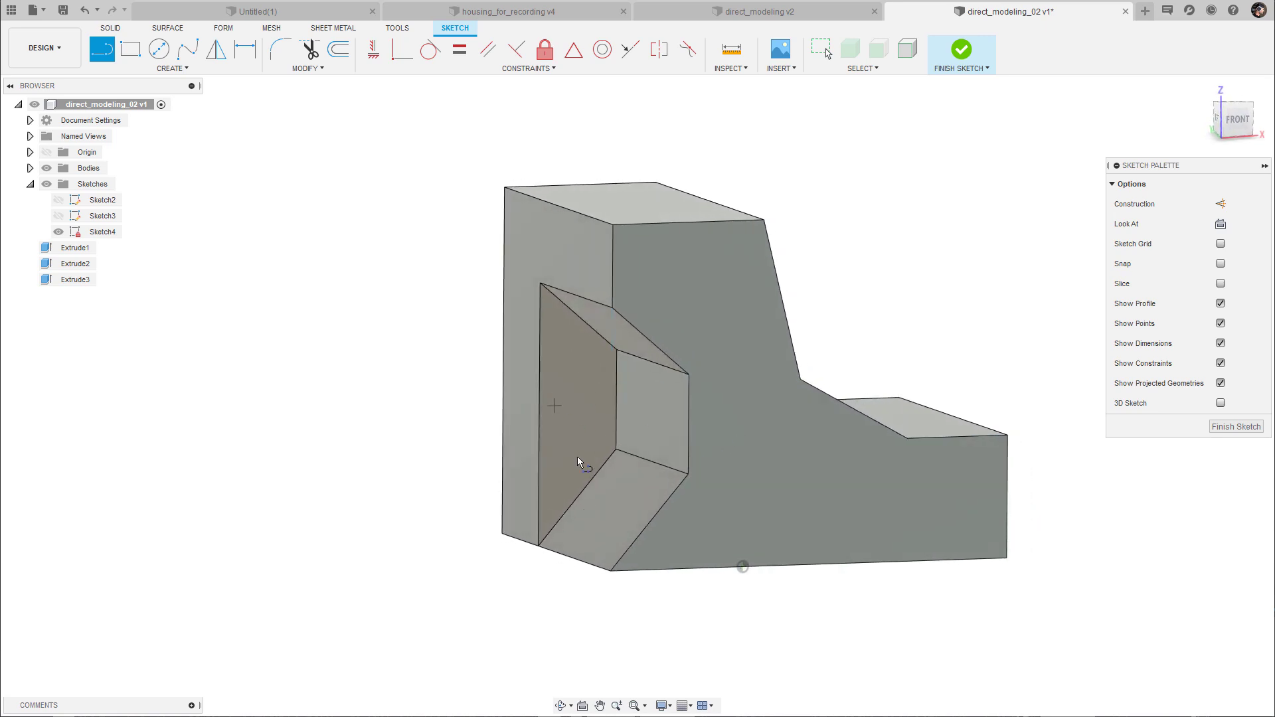
{"action": "middle_click_drag", "start_coordinate": [578, 461], "coordinate": [825, 469], "text": "shift"}
{"action": "mouse_move", "coordinate": [878, 389]}
{"action": "middle_mouse_down", "text": "shift"}
{"action": "mouse_move", "coordinate": [641, 419]}
{"action": "mouse_move", "coordinate": [689, 400]}
{"action": "mouse_move", "coordinate": [698, 419]}
{"action": "middle_mouse_up", "text": "shift"}
{"action": "left_click", "coordinate": [1235, 119]}
{"action": "scroll", "coordinate": [696, 442], "scroll_direction": "up", "scroll_amount": 2}
{"action": "scroll", "coordinate": [689, 398], "scroll_direction": "down", "scroll_amount": 1}
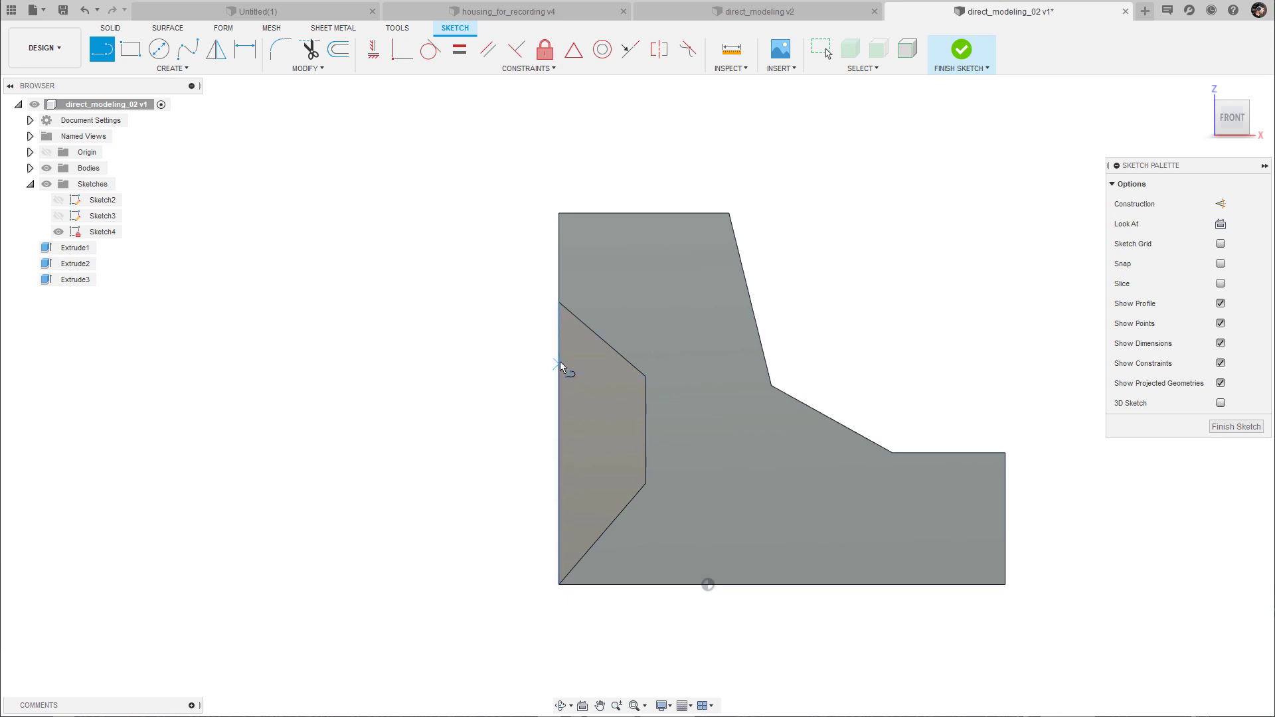
- Sketch three lines from the pocket's recessed left edge through its upper inner corner to the front face's bottom edge, finish, and select the lower profile
{"action": "left_click", "coordinate": [560, 462]}
{"action": "left_click", "coordinate": [646, 377]}
{"action": "left_click", "coordinate": [751, 442]}
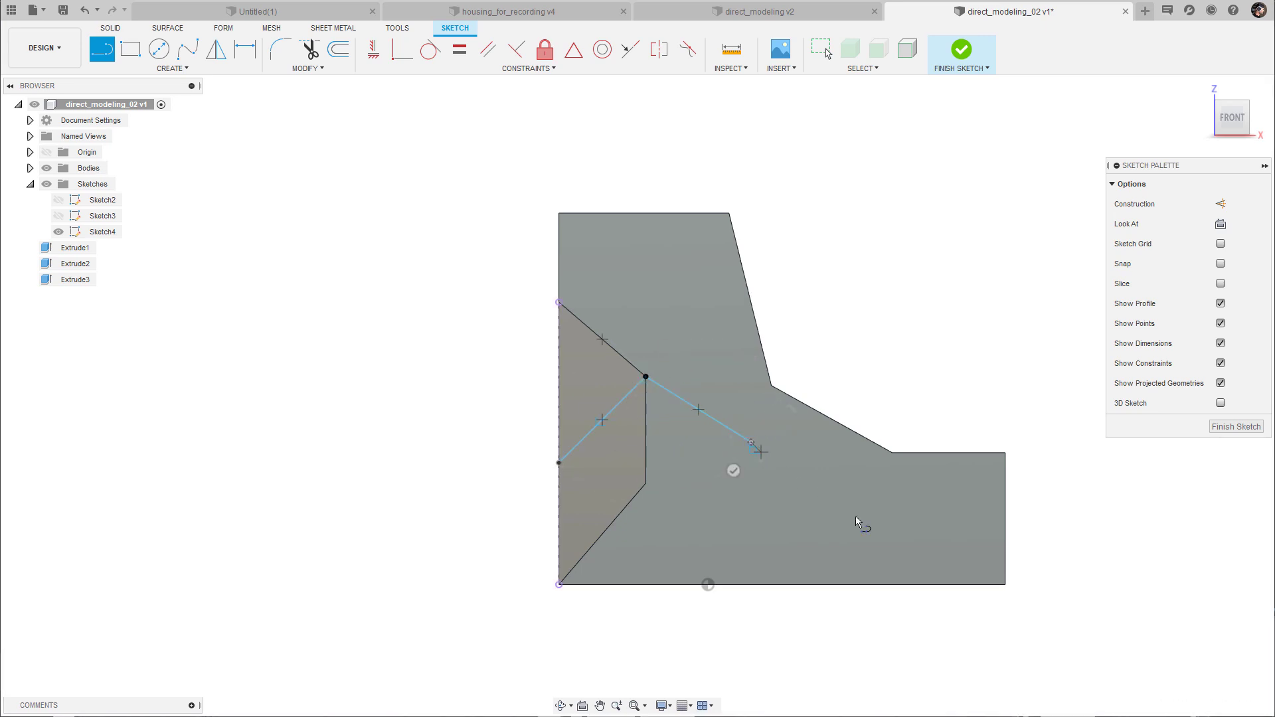
{"action": "left_click", "coordinate": [762, 585]}
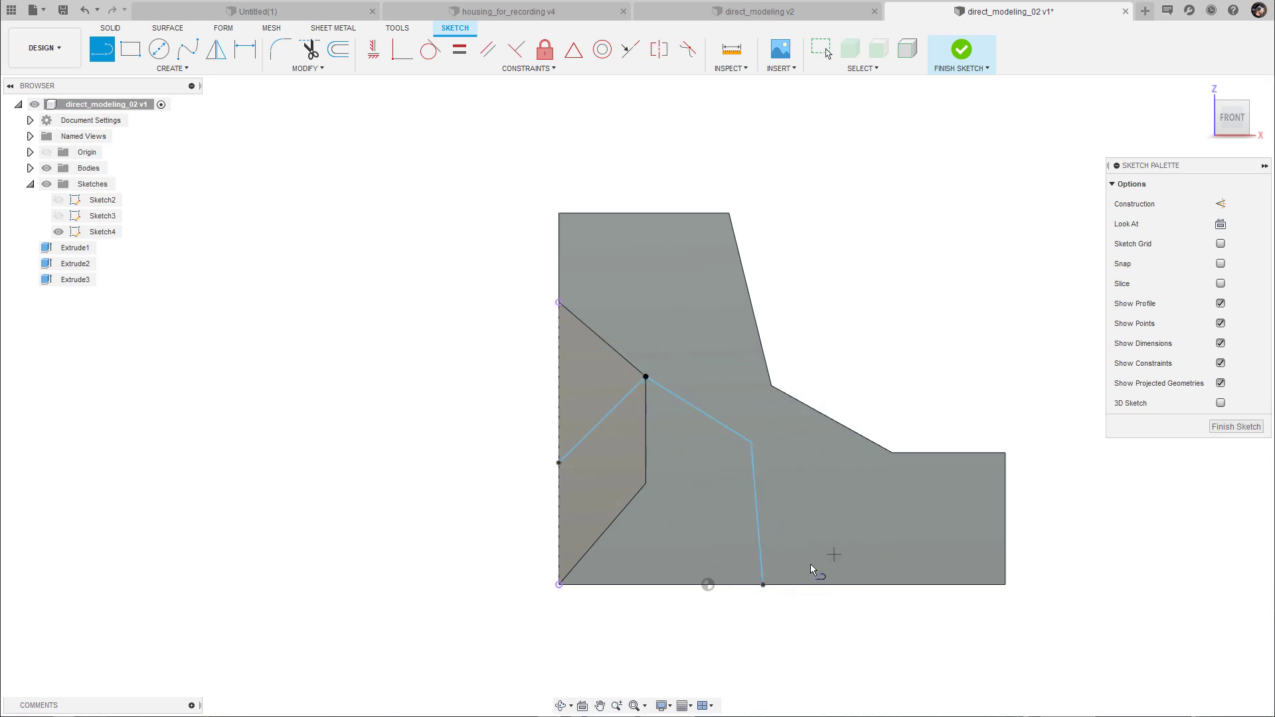
{"action": "middle_click_drag", "start_coordinate": [974, 412], "coordinate": [959, 296], "text": "shift"}
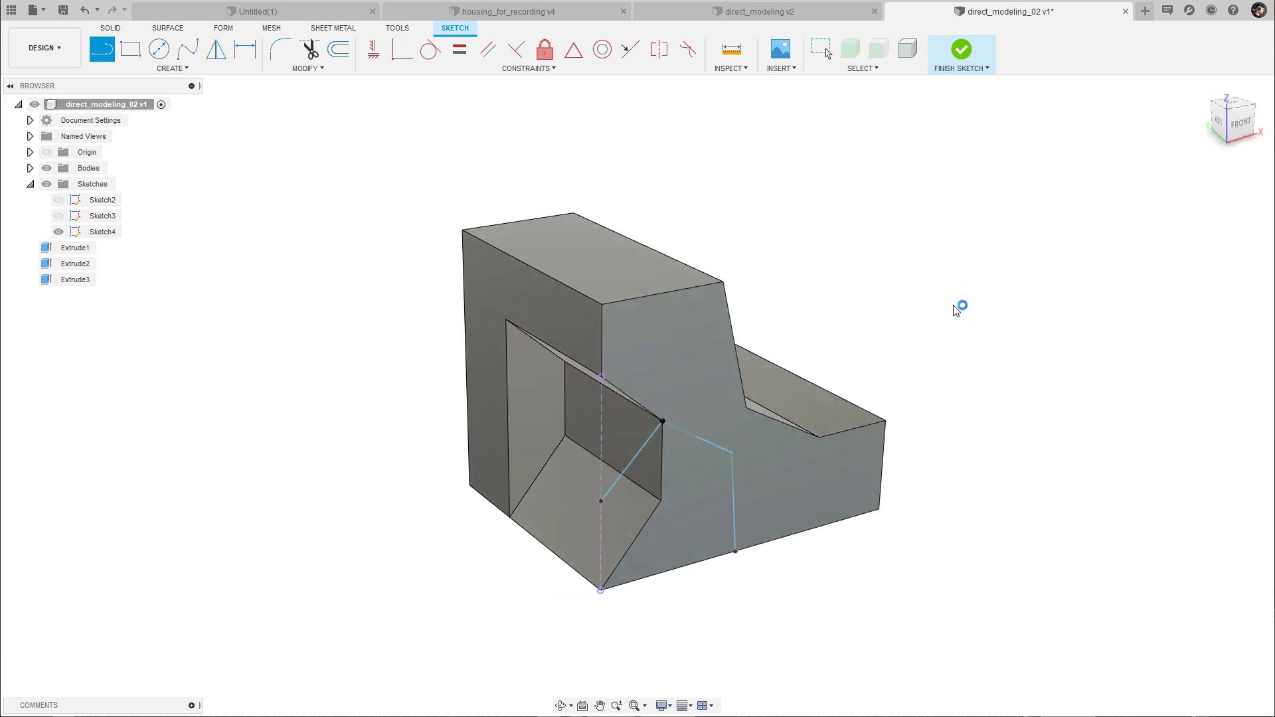
{"action": "left_click", "coordinate": [960, 50]}
{"action": "left_click", "coordinate": [695, 504]}
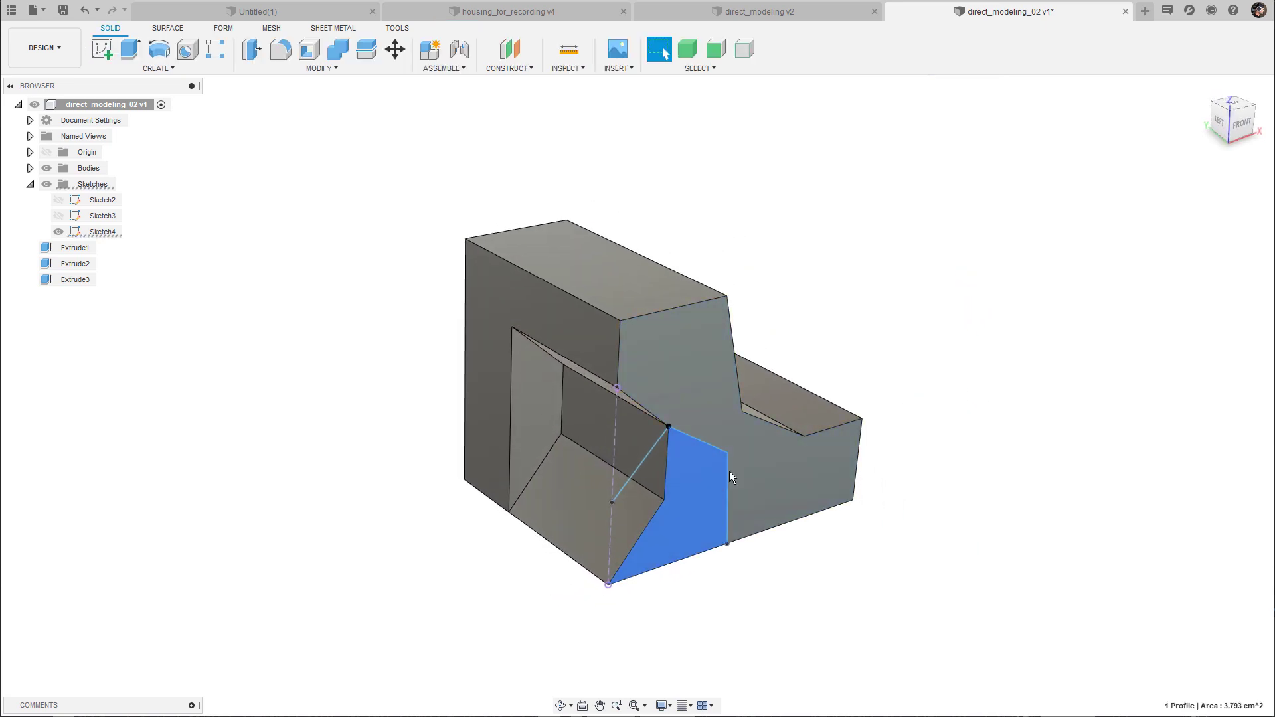
- Extrude the larger upper profile on the front face outward and join it to the body
{"action": "left_click", "coordinate": [854, 607]}
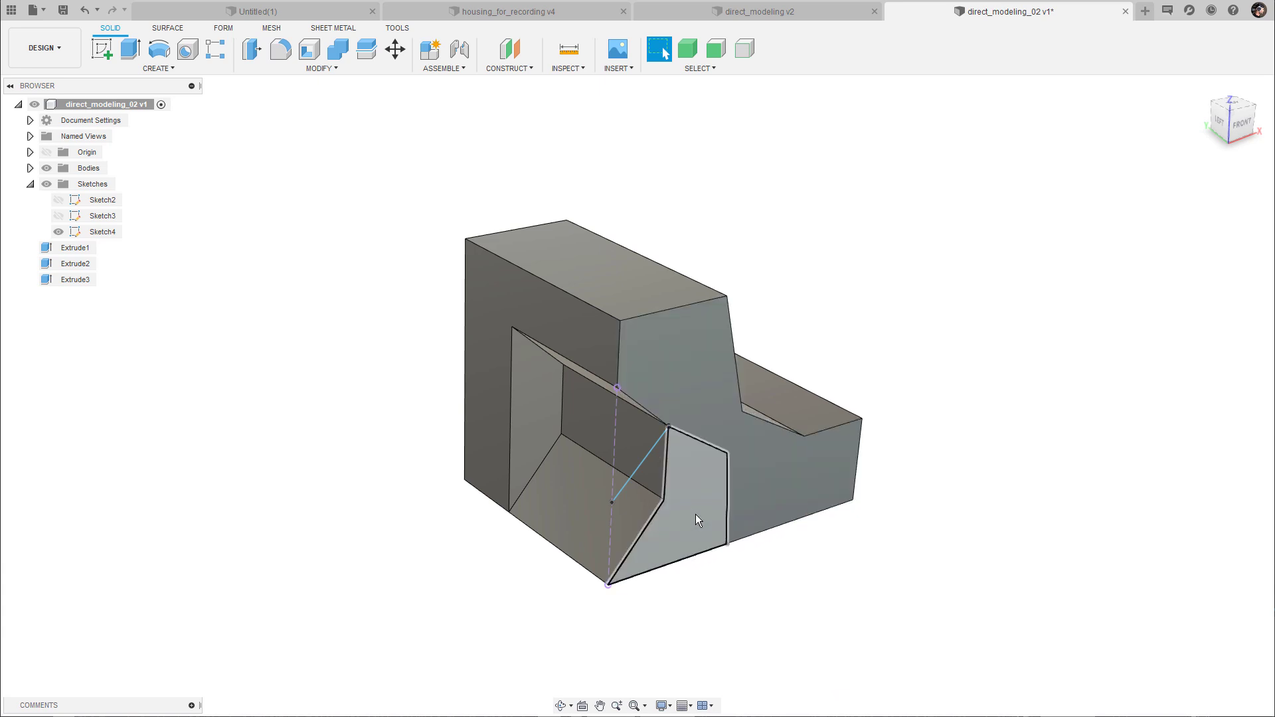
{"action": "left_click", "coordinate": [778, 481]}
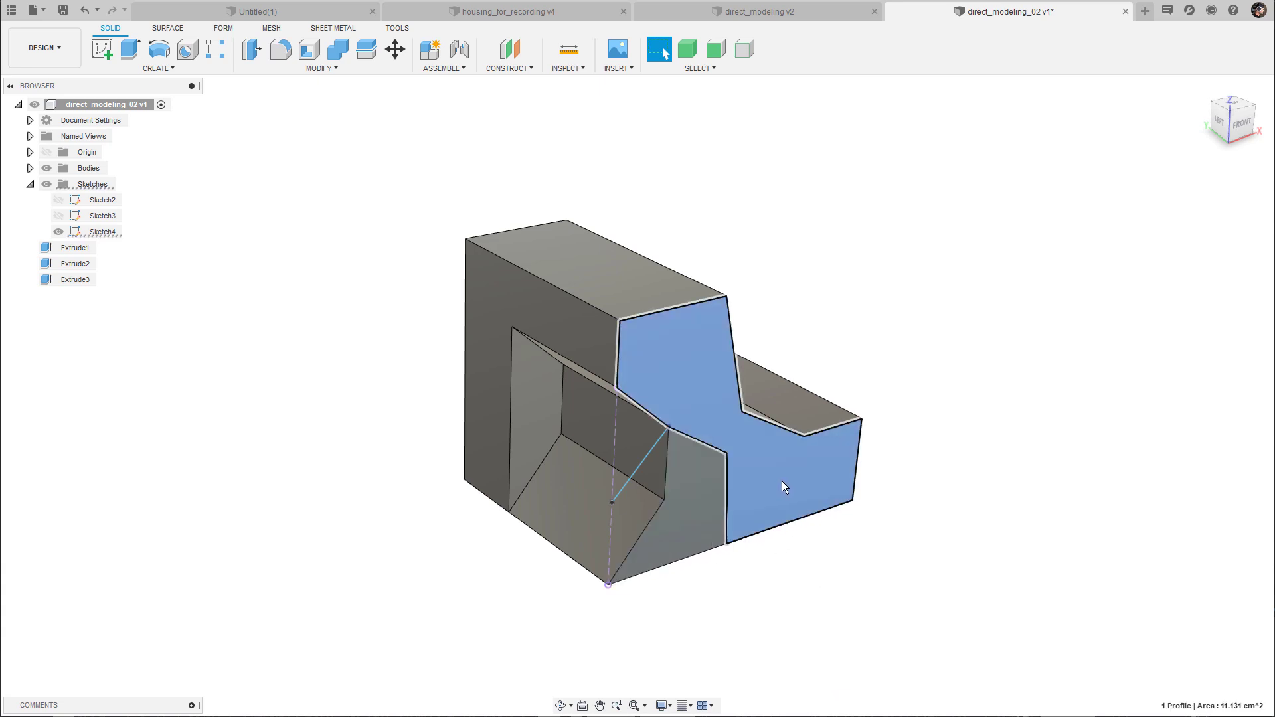
{"action": "key", "text": "e"}
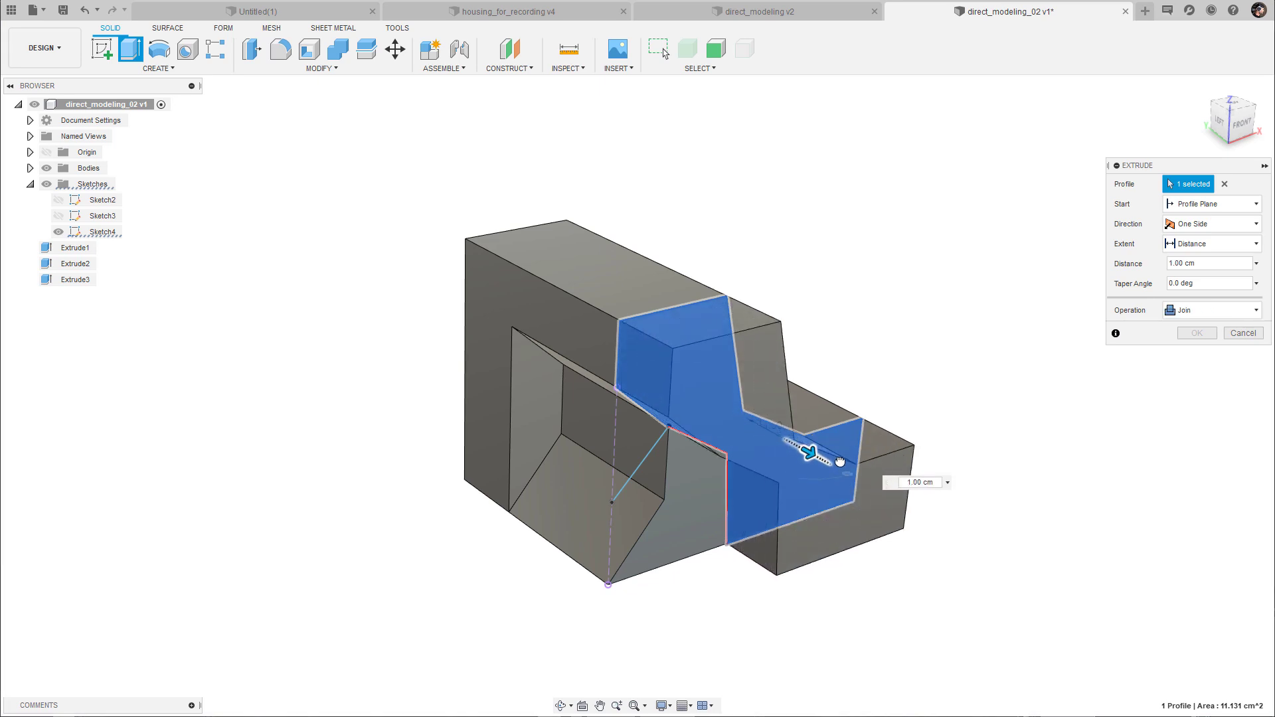
{"action": "left_click_drag", "start_coordinate": [839, 462], "coordinate": [852, 470]}
{"action": "left_click", "coordinate": [1189, 333]}
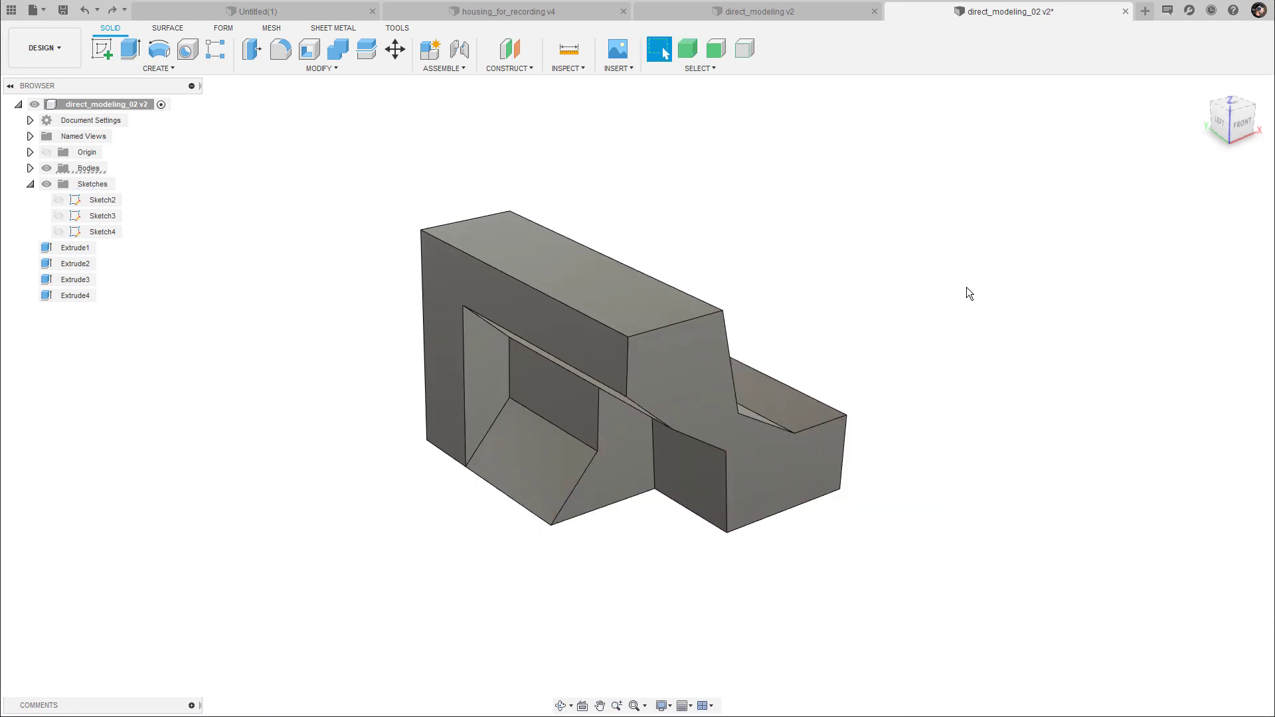
- Mirror Body1 across its flat back face with the Join operation
{"action": "middle_click_drag", "start_coordinate": [970, 278], "coordinate": [990, 251], "text": "shift"}
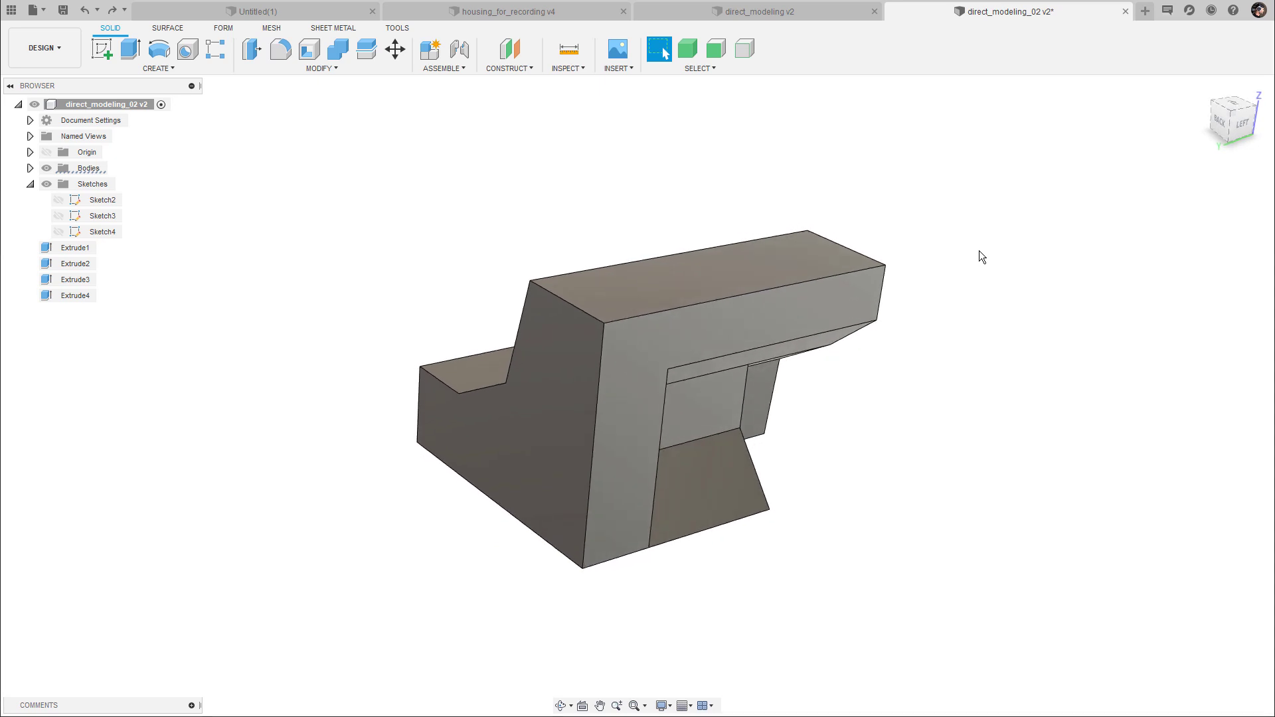
{"action": "key", "text": "shift+m"}
{"action": "left_click", "coordinate": [30, 168]}
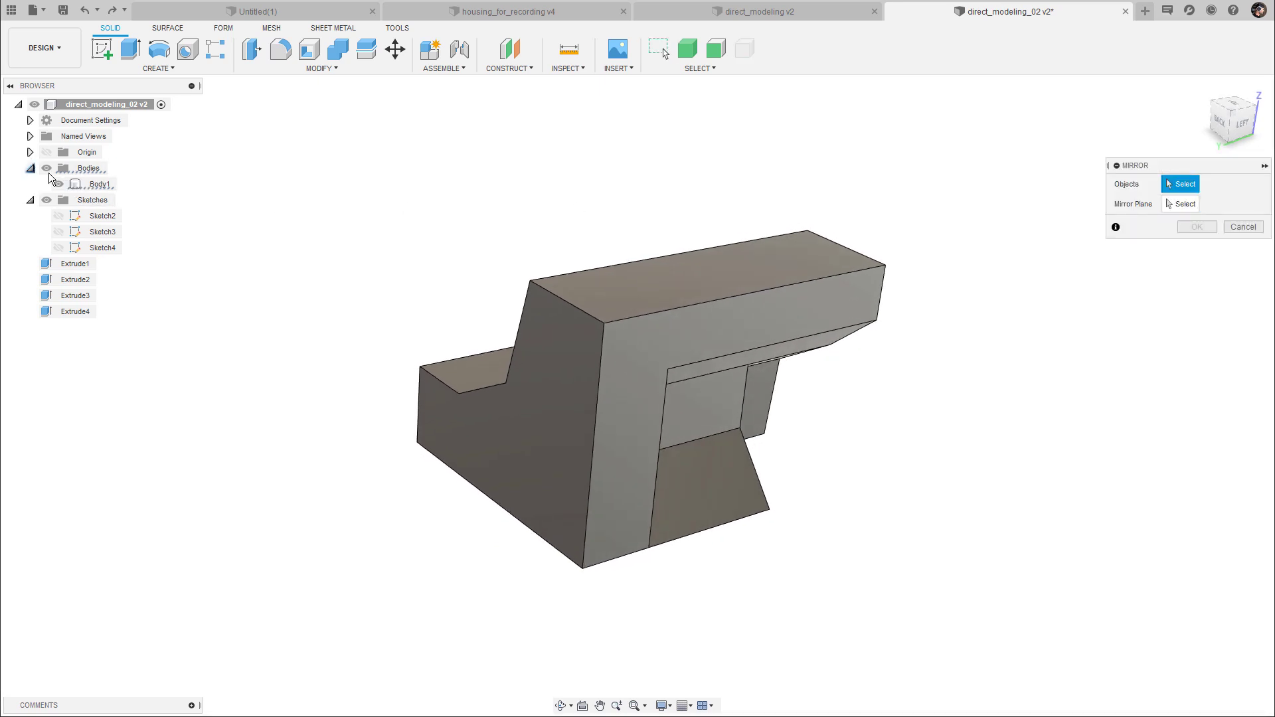
{"action": "left_click", "coordinate": [96, 184]}
{"action": "left_click", "coordinate": [1180, 204]}
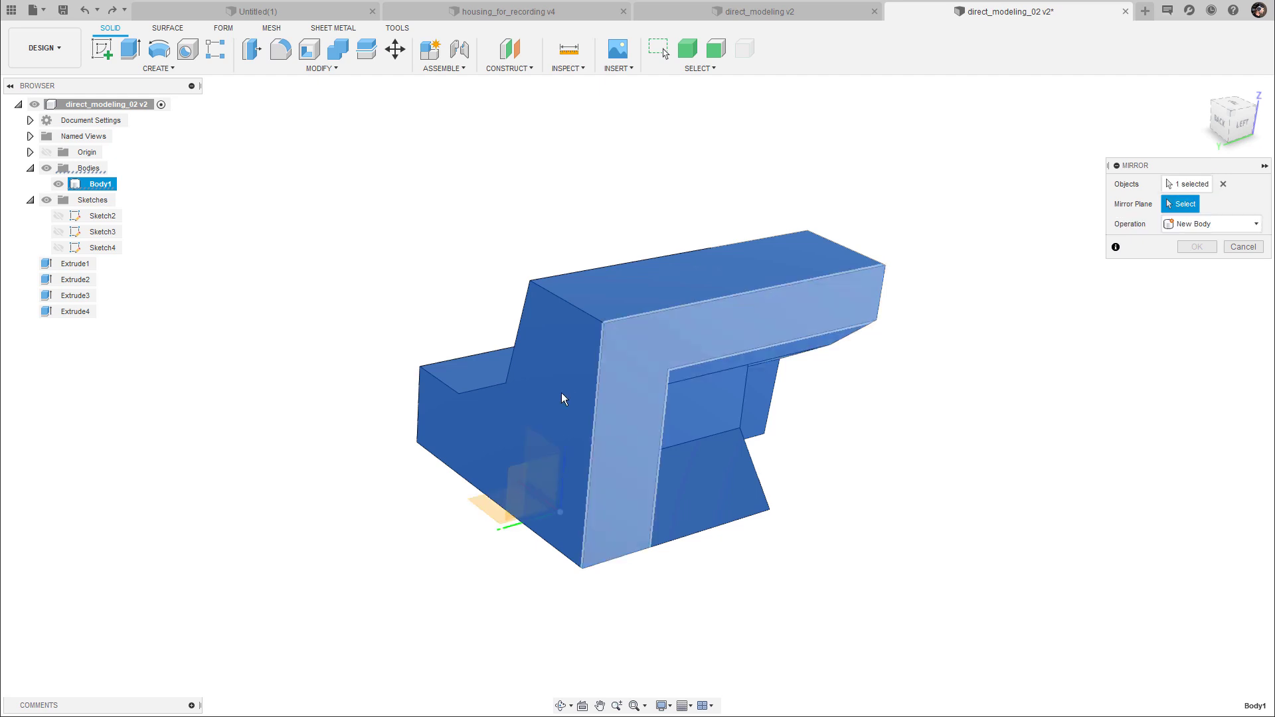
{"action": "left_click", "coordinate": [565, 396]}
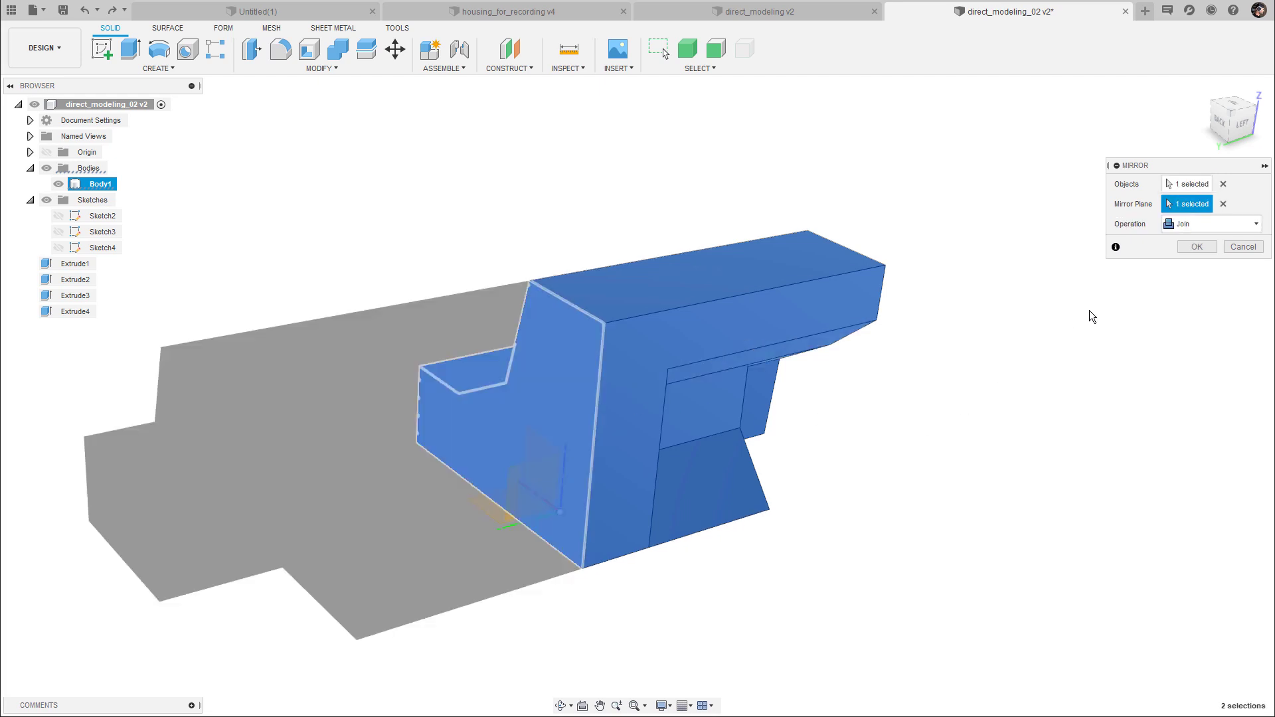
{"action": "scroll", "coordinate": [1063, 295], "scroll_direction": "down", "scroll_amount": 1}
{"action": "middle_click_drag", "start_coordinate": [1042, 281], "coordinate": [1066, 235]}
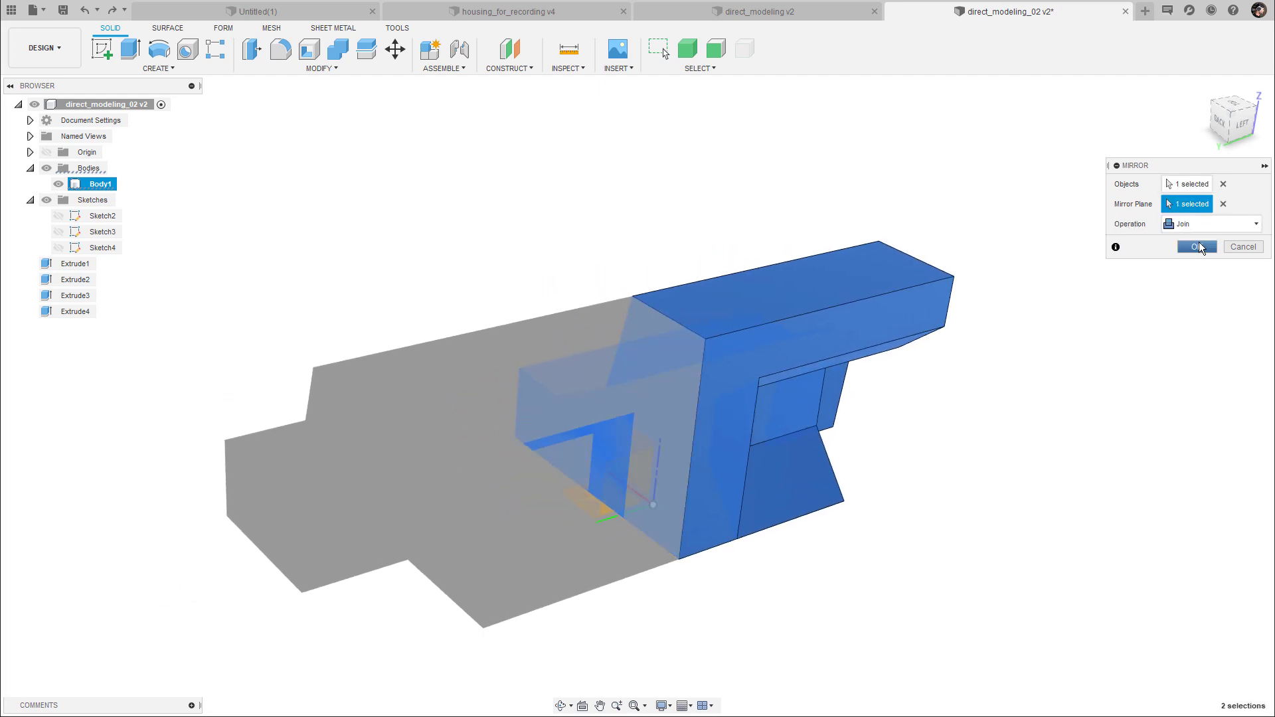
{"action": "left_click", "coordinate": [1199, 246]}
- Offset the mirrored body's front end face outward by 0.70 cm and expand the Mirror5 feature to show its occurrences
{"action": "middle_click_drag", "start_coordinate": [1093, 292], "coordinate": [963, 316], "text": "shift"}
{"action": "key", "text": "q"}
{"action": "left_click", "coordinate": [824, 391]}
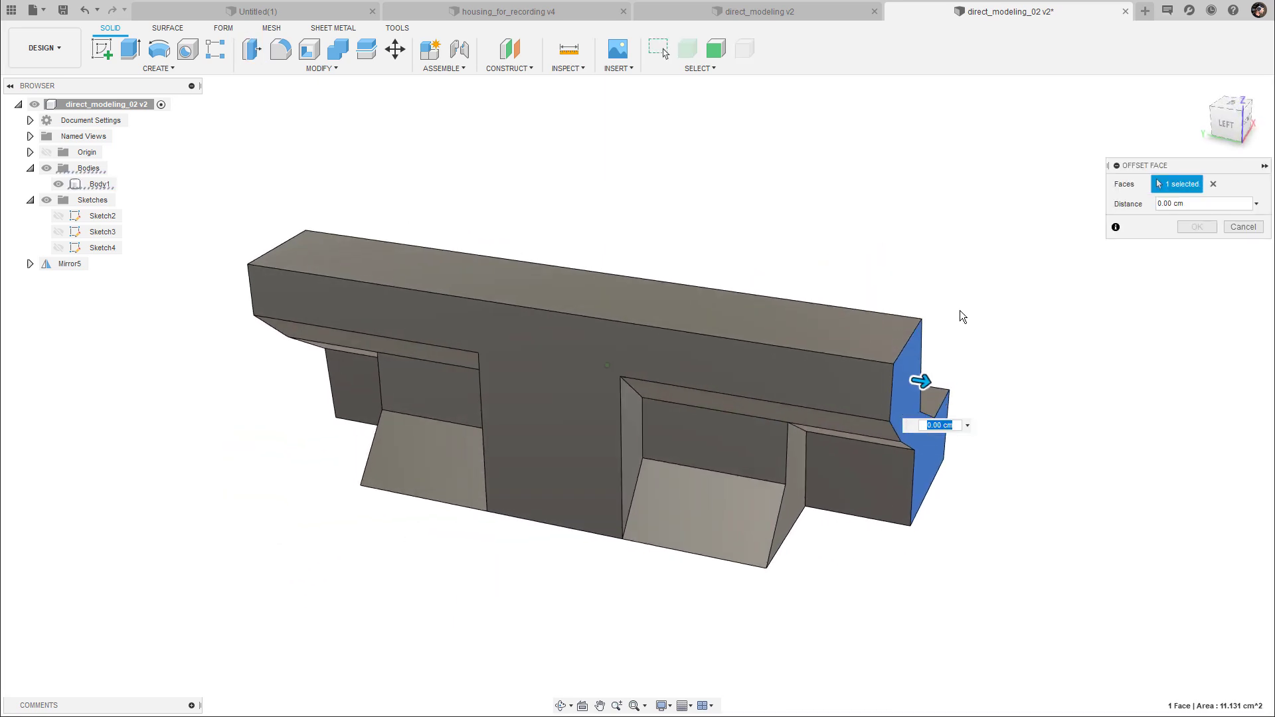
{"action": "mouse_move", "coordinate": [920, 369]}
{"action": "left_mouse_down"}
{"action": "mouse_move", "coordinate": [823, 361]}
{"action": "mouse_move", "coordinate": [947, 370]}
{"action": "mouse_move", "coordinate": [857, 365]}
{"action": "mouse_move", "coordinate": [942, 382]}
{"action": "mouse_move", "coordinate": [897, 376]}
{"action": "left_mouse_up"}
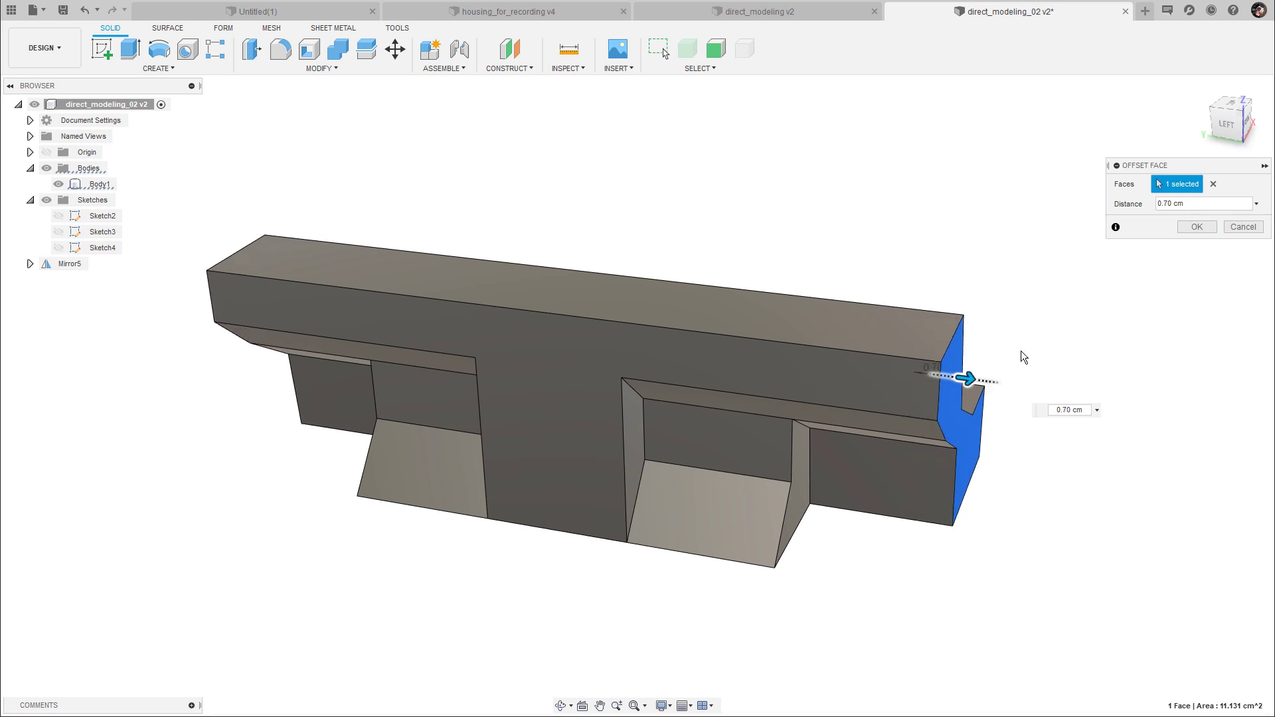
{"action": "left_click", "coordinate": [1188, 227]}
{"action": "middle_click_drag", "start_coordinate": [986, 265], "coordinate": [992, 290], "text": "shift"}
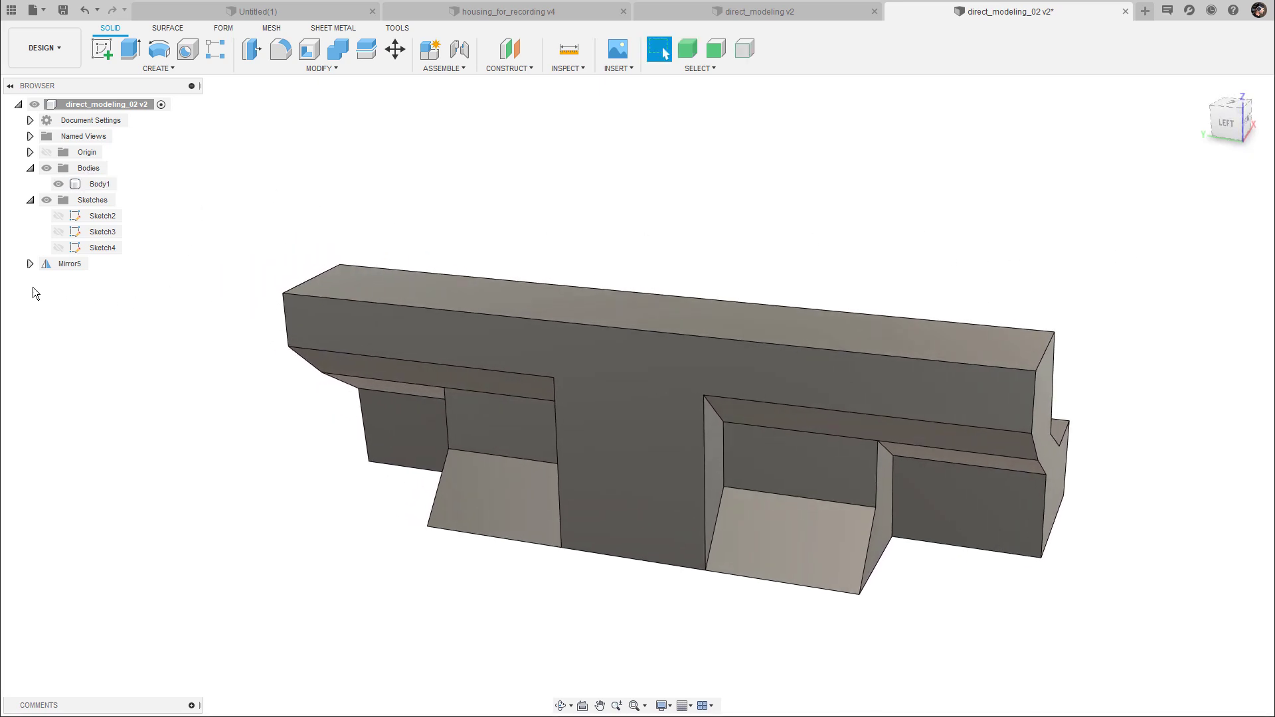
{"action": "left_click", "coordinate": [30, 265]}
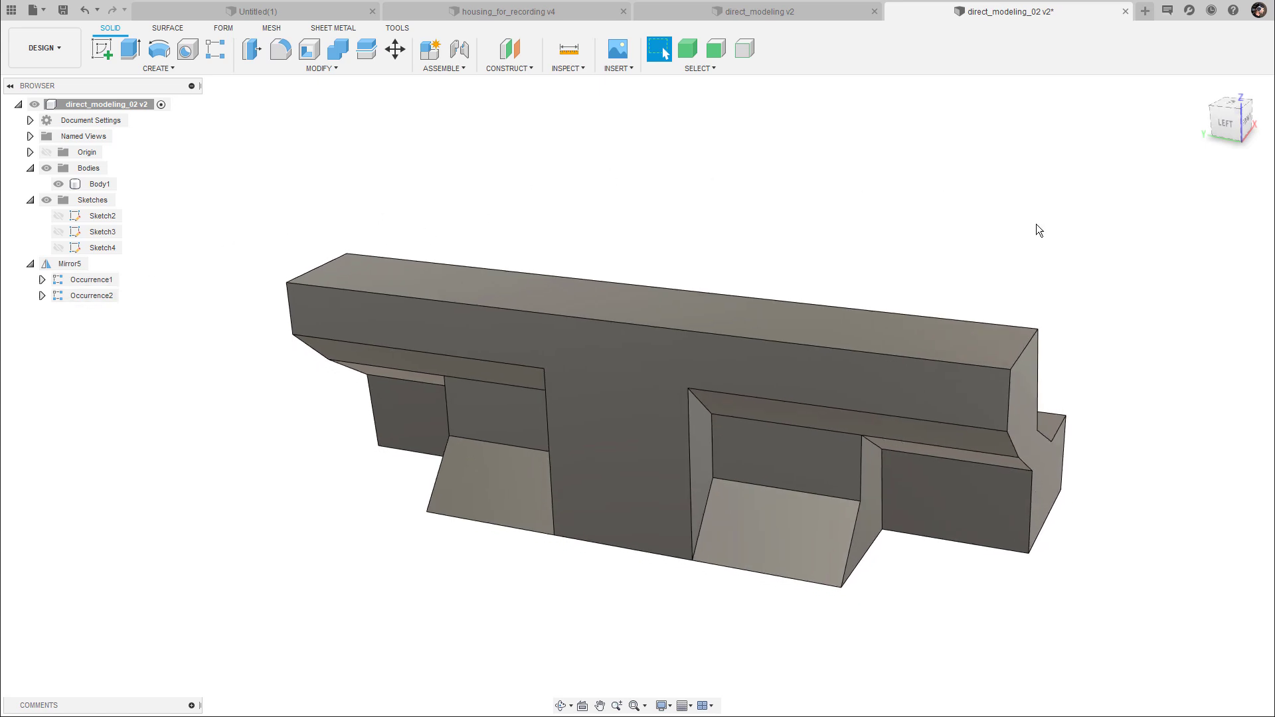
- Extrude the lower rectangular side face near the front end outward by about 4.40 cm, joined to the body
{"action": "key", "text": "e"}
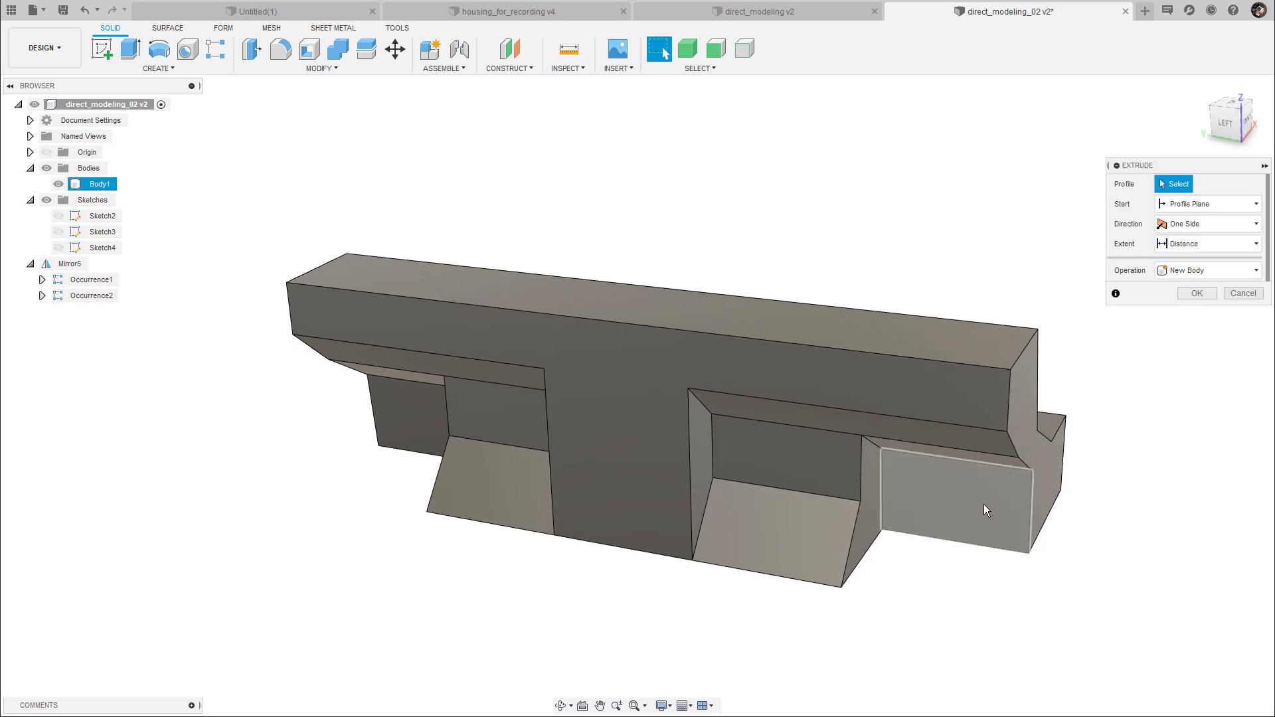
{"action": "left_click", "coordinate": [945, 518]}
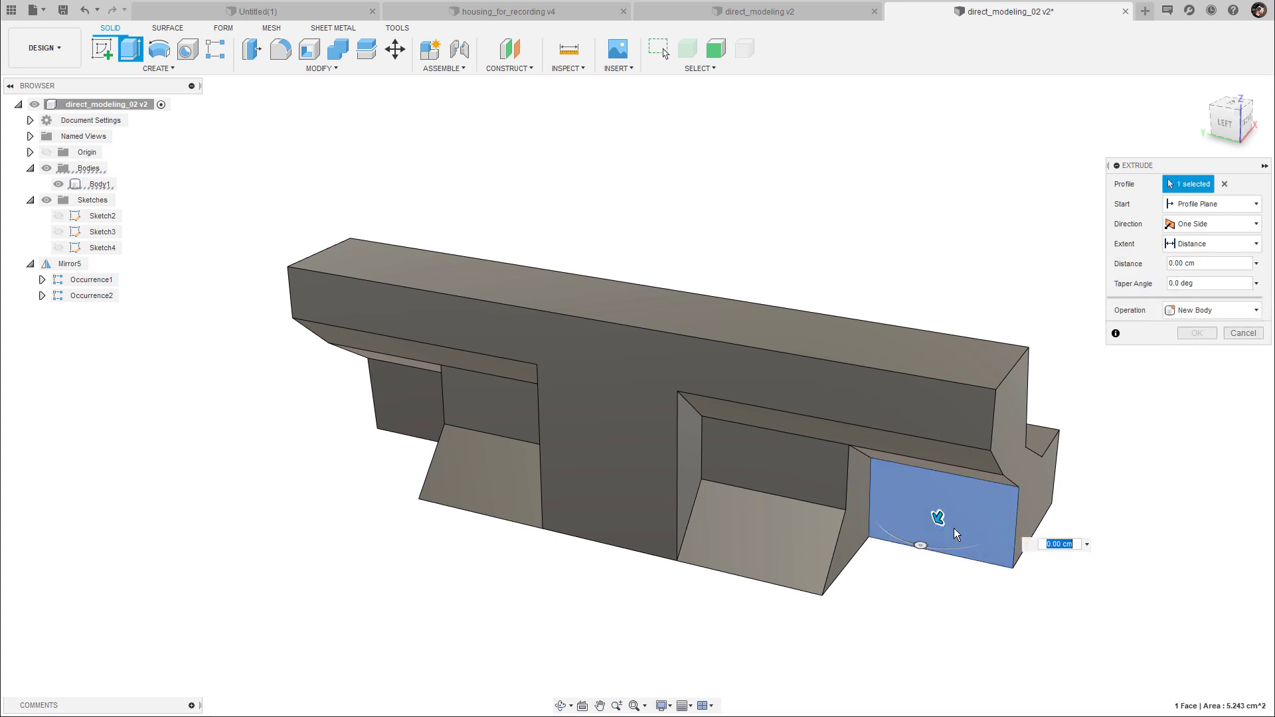
{"action": "left_click_drag", "start_coordinate": [910, 510], "coordinate": [830, 584]}
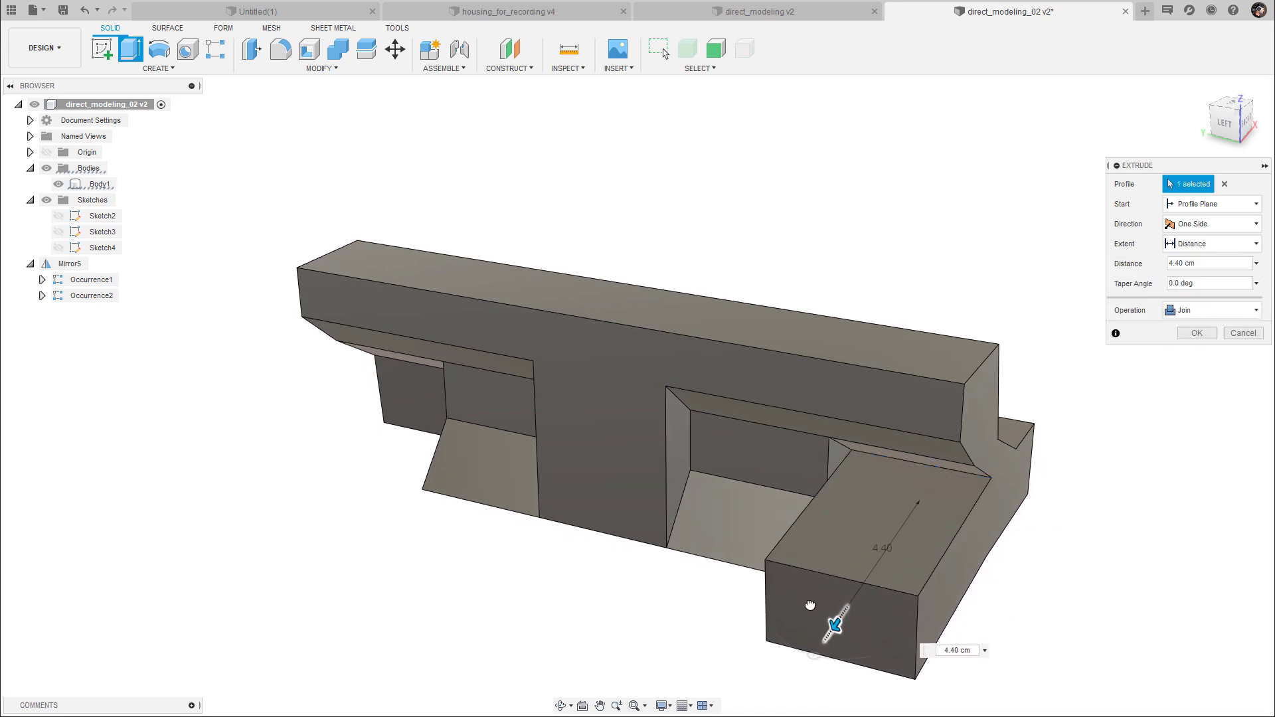
{"action": "key", "text": "Return"}
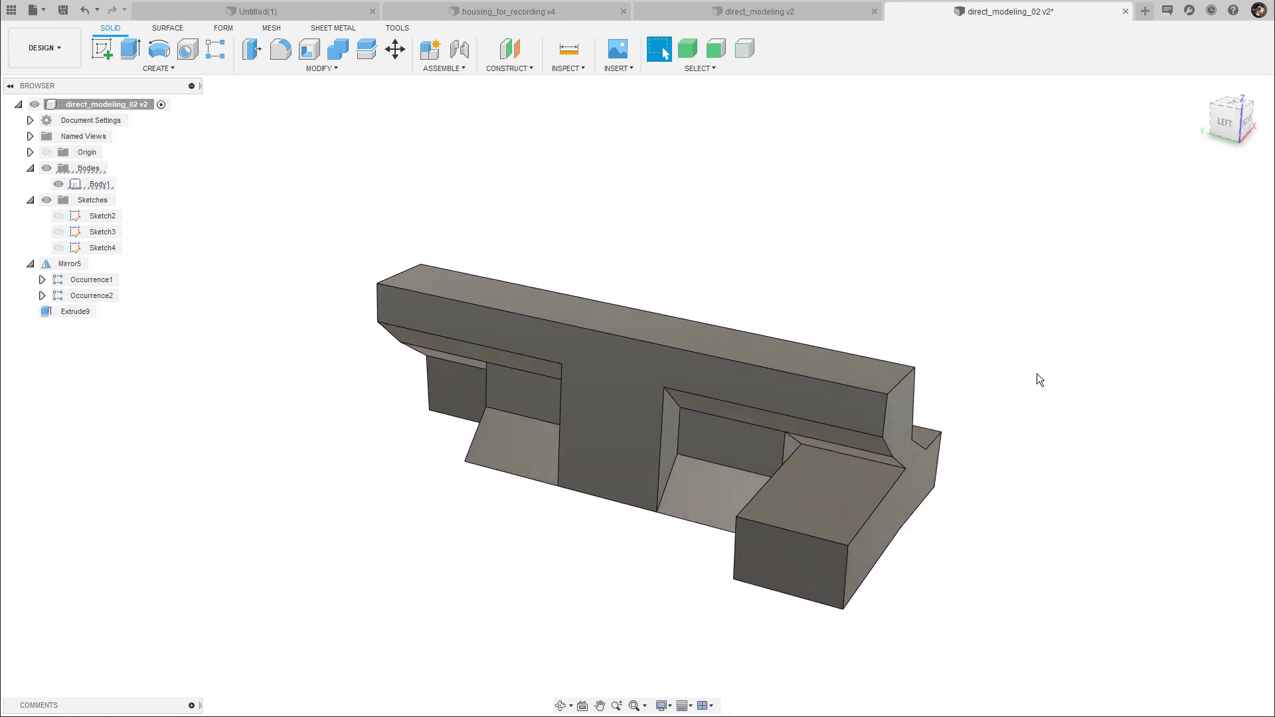
- Offset the front end face, including the side of the new arm, inward to make the arm narrower
{"action": "key", "text": "q"}
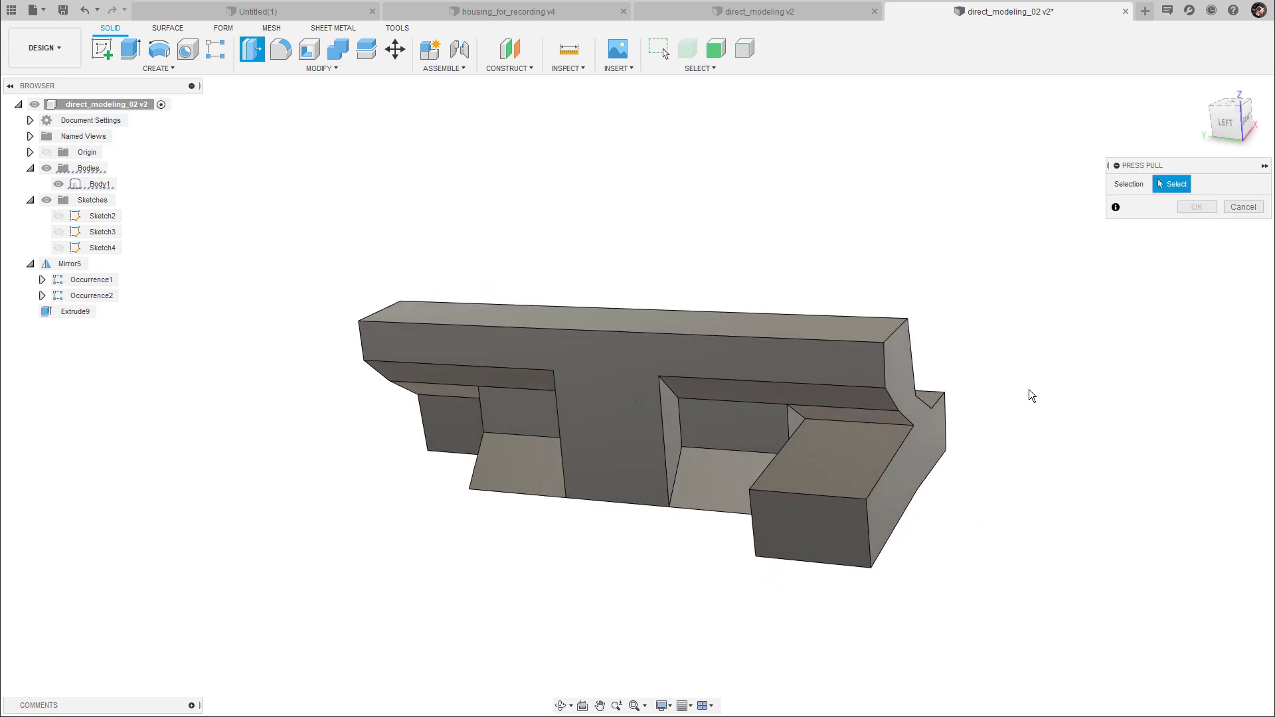
{"action": "left_click", "coordinate": [952, 488]}
{"action": "left_click_drag", "start_coordinate": [948, 484], "coordinate": [914, 482]}
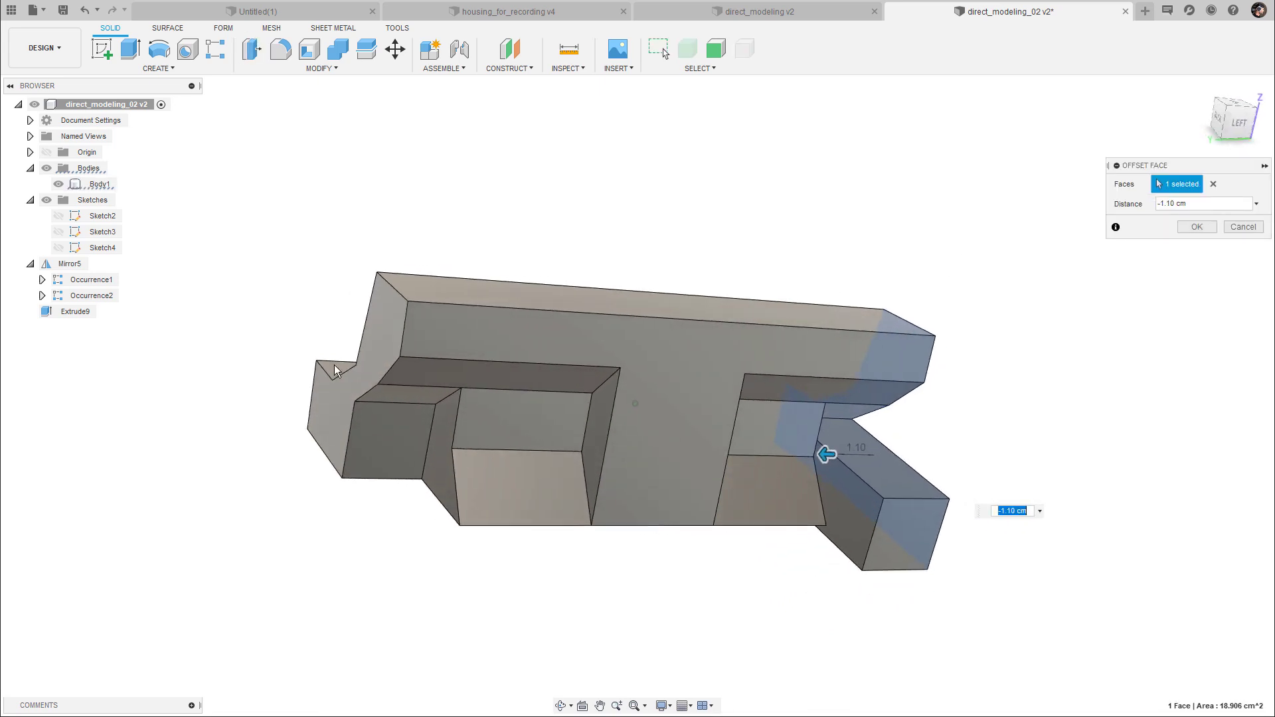
{"action": "middle_click_drag", "start_coordinate": [1019, 332], "coordinate": [888, 478], "text": "shift"}
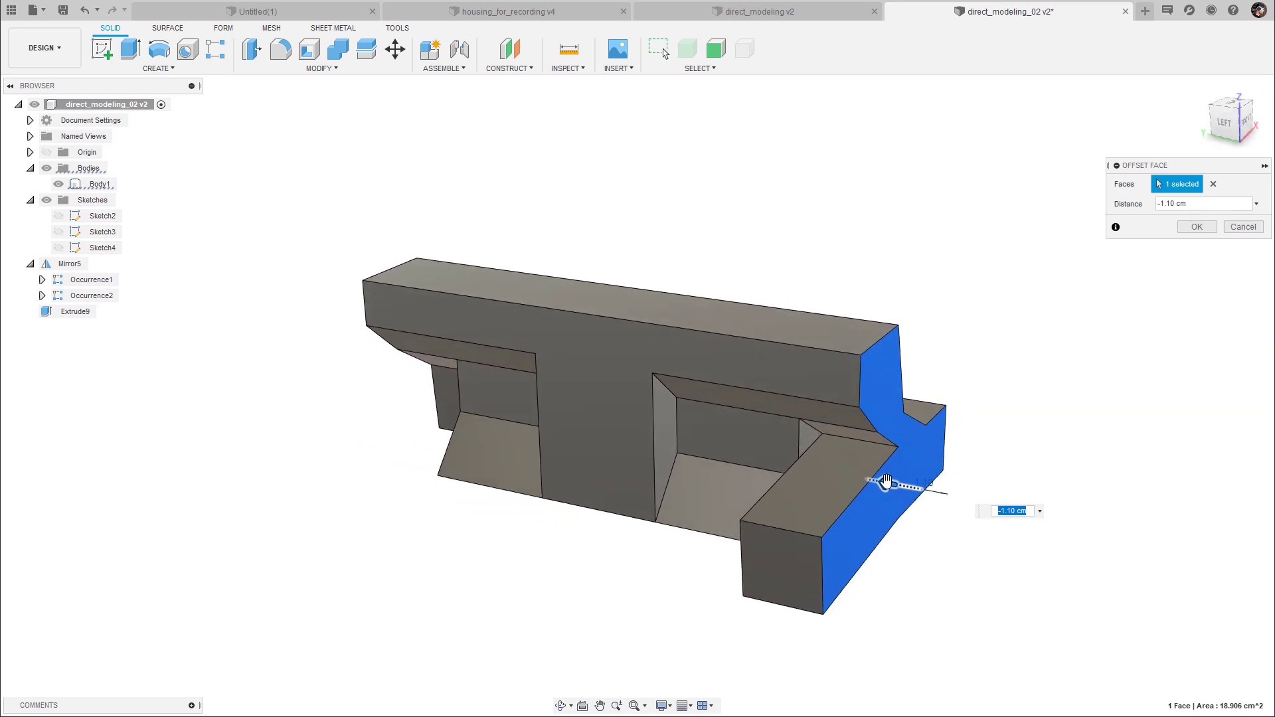
{"action": "left_click_drag", "start_coordinate": [887, 478], "coordinate": [876, 484]}
{"action": "key", "text": "Return"}
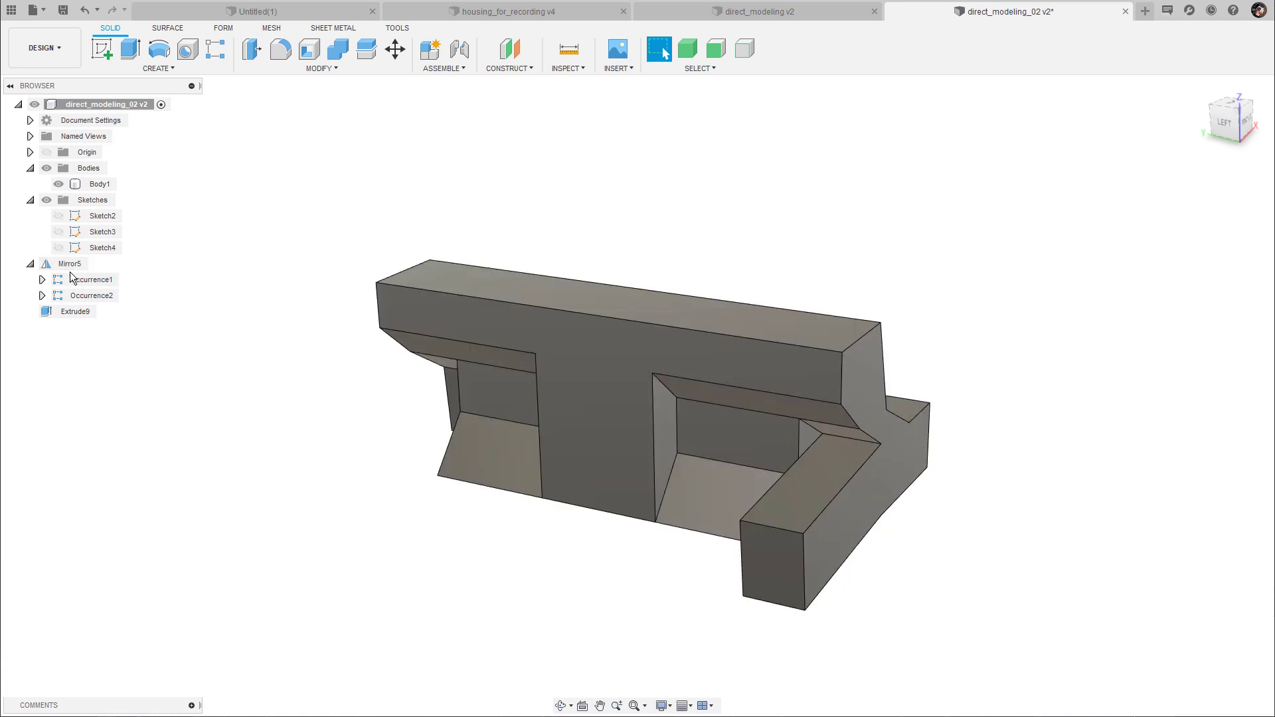
- Dissolve the Mirror5 feature into its individual extrude features
{"action": "left_click", "coordinate": [71, 264]}
{"action": "right_click", "coordinate": [71, 265]}
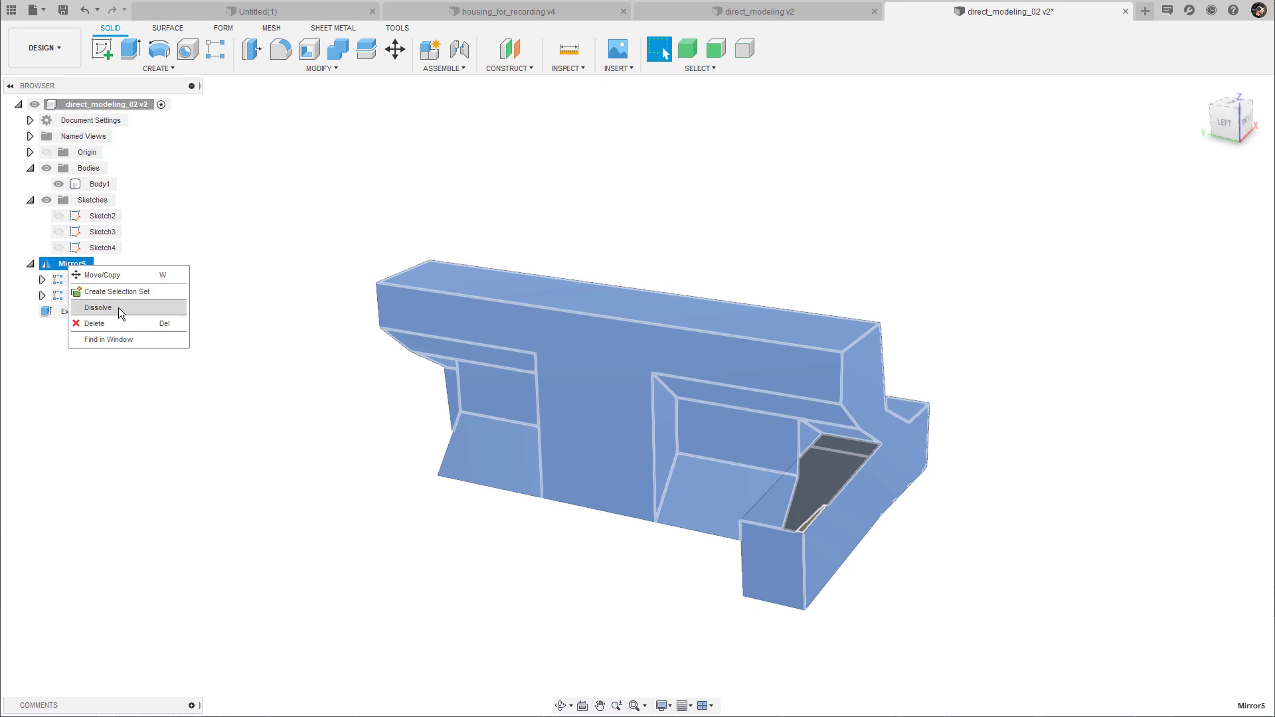
{"action": "left_click", "coordinate": [121, 307]}
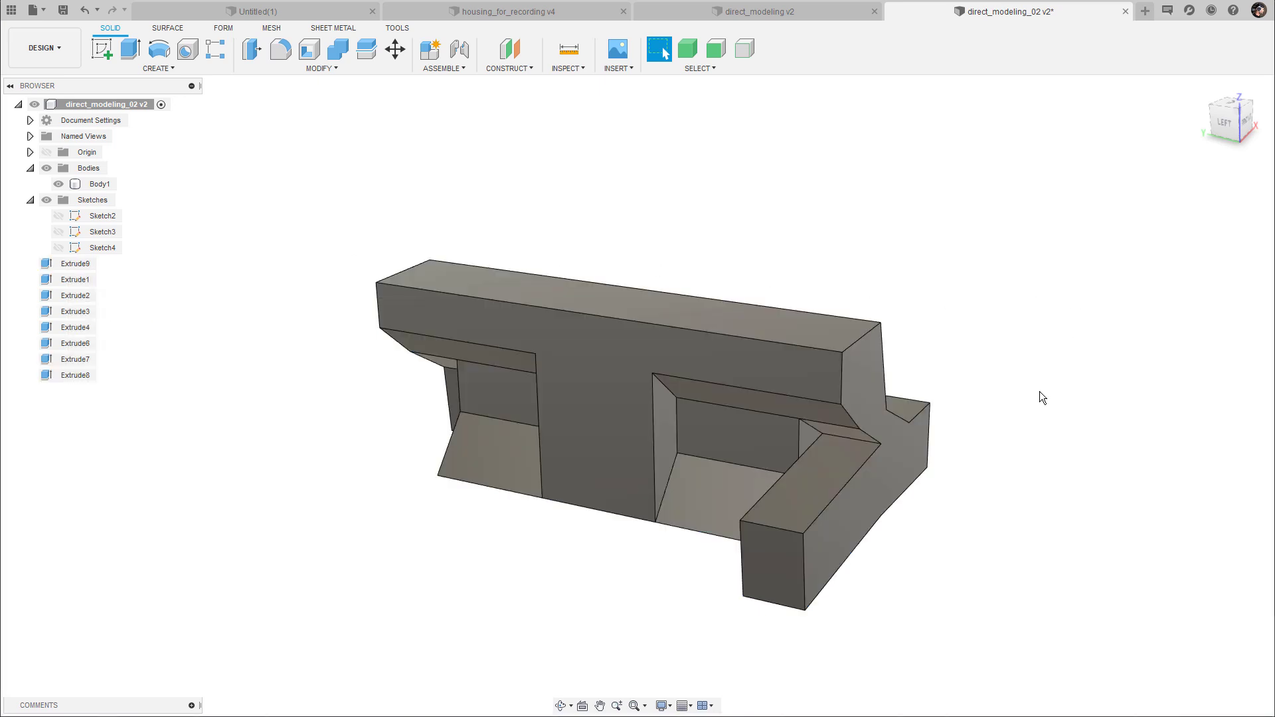
- Offset the front end face with the extruded arm's side outward by 2.50 cm using Press Pull
{"action": "key", "text": "q"}
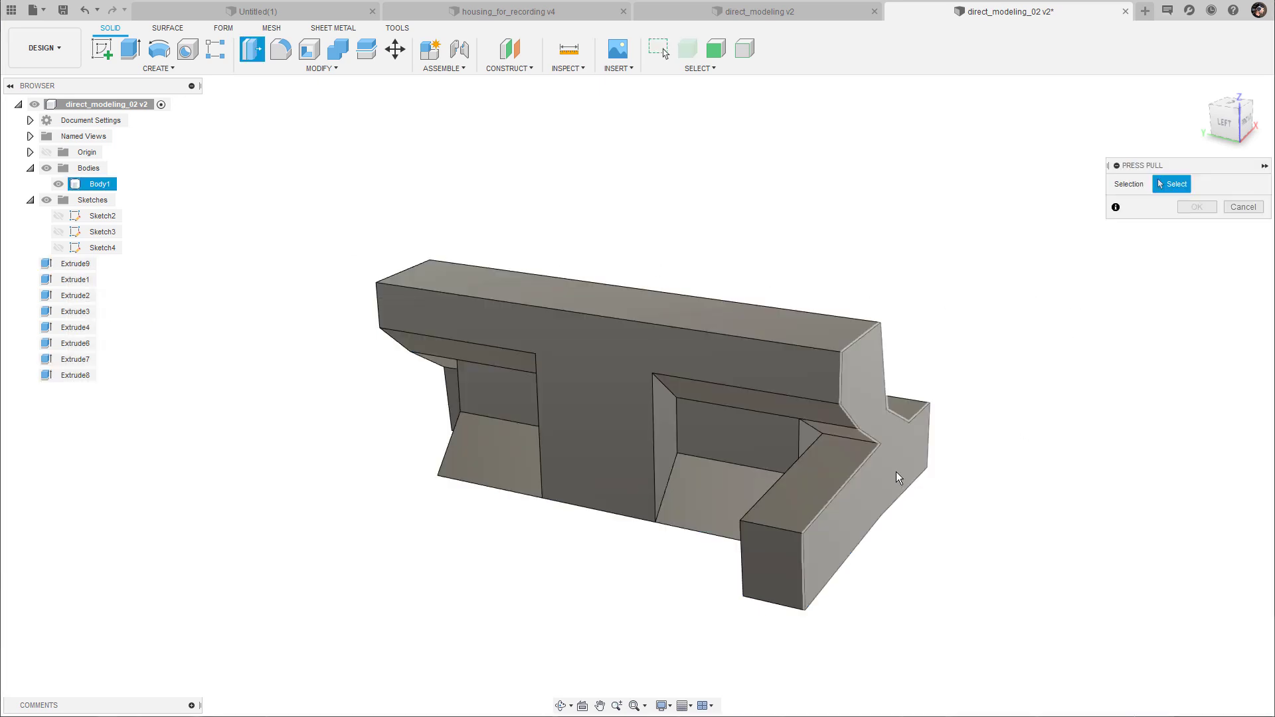
{"action": "left_click", "coordinate": [897, 473]}
{"action": "left_click_drag", "start_coordinate": [843, 456], "coordinate": [926, 460]}
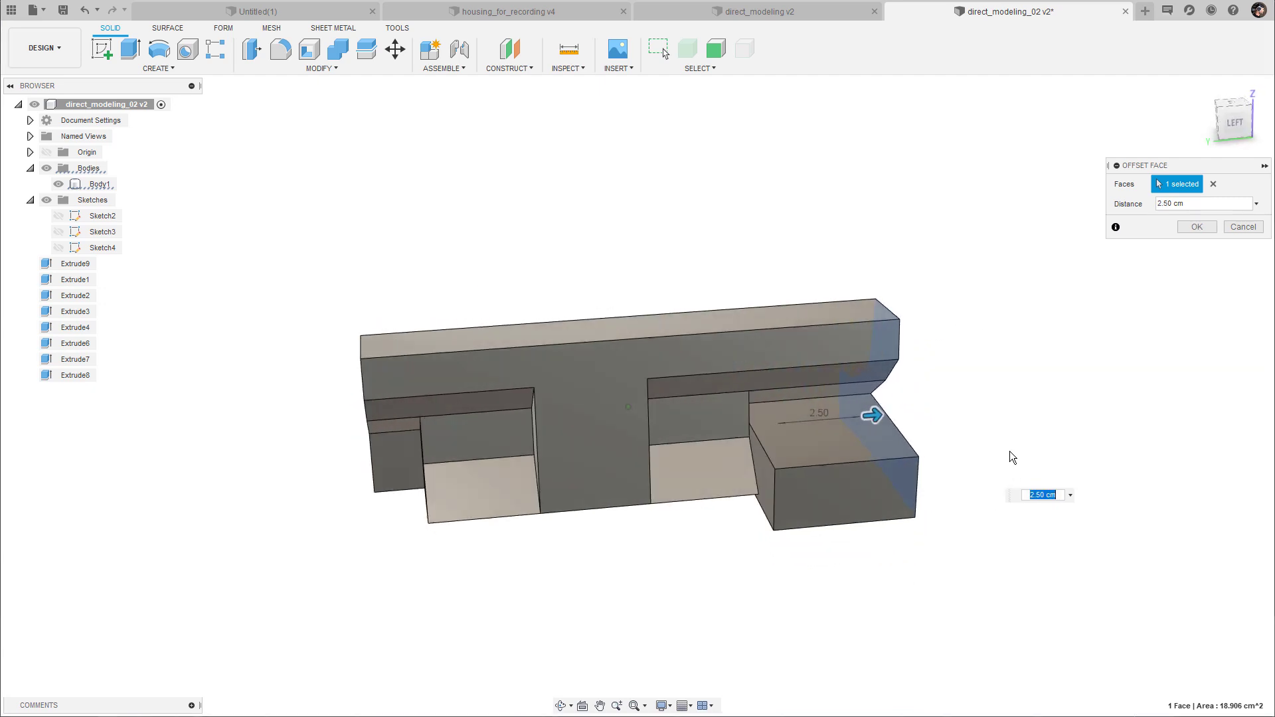
{"action": "left_click", "coordinate": [1198, 228]}
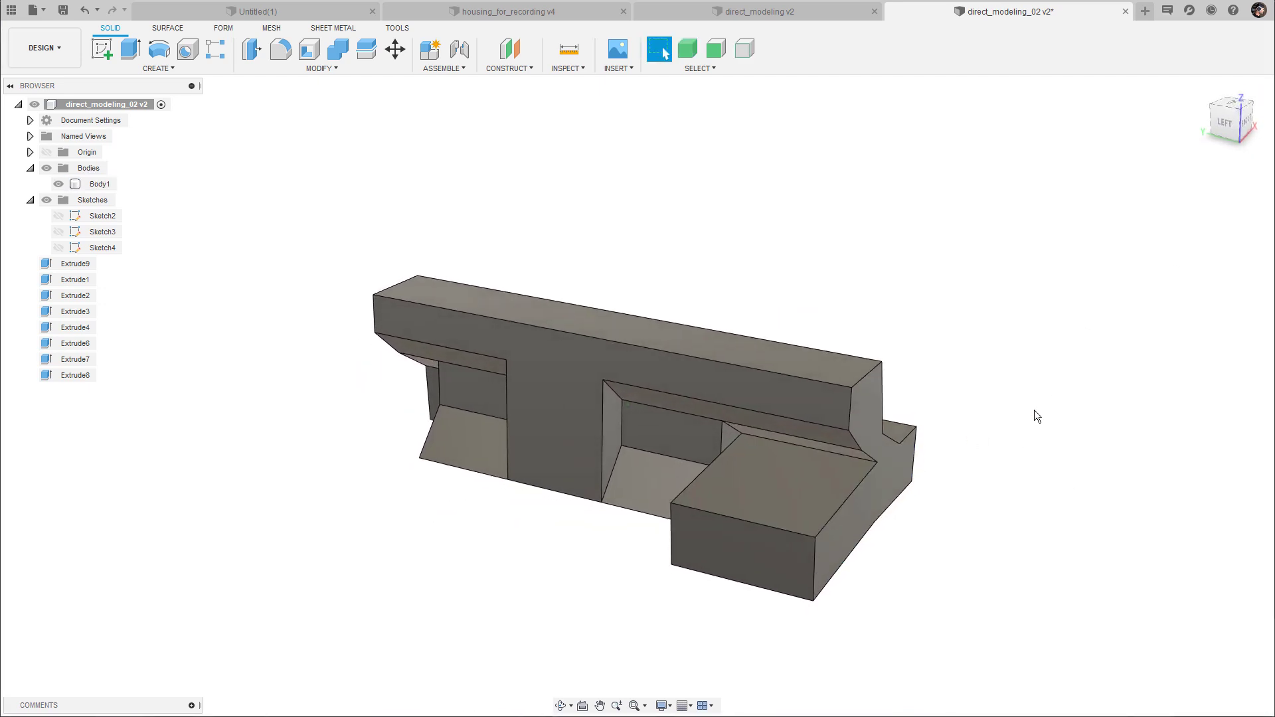